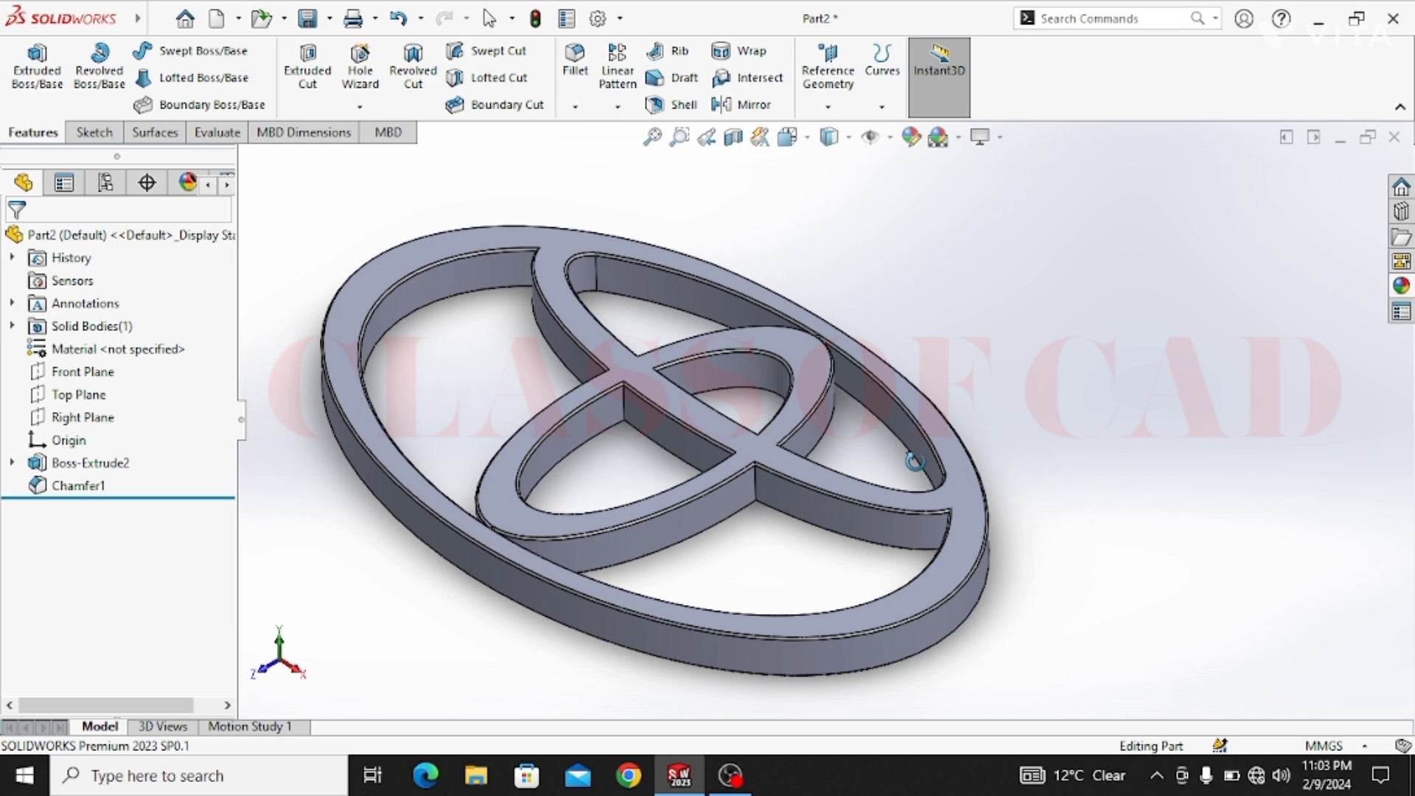
Start a new sketch on the Top Plane and hide that plane from view
key(Escape)
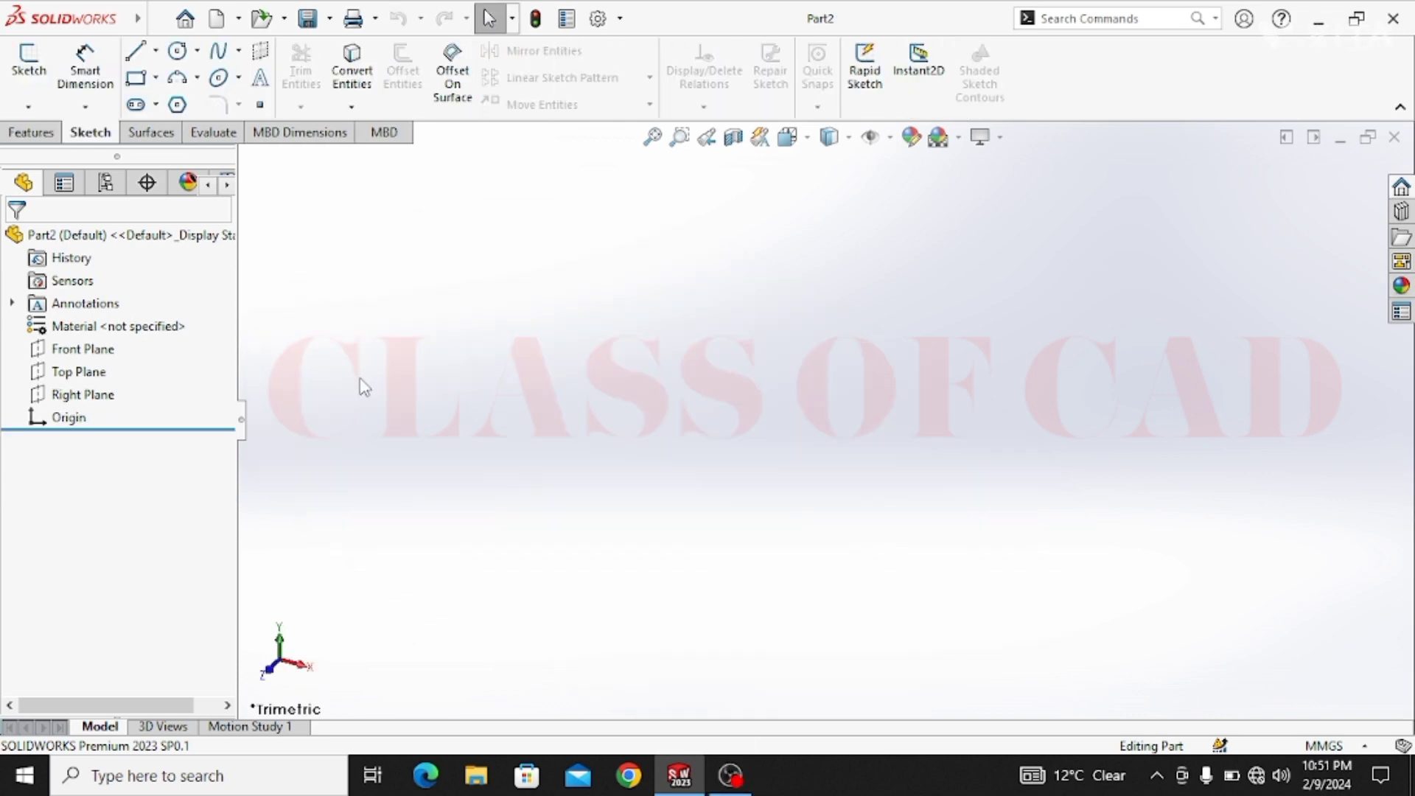
click(51, 373)
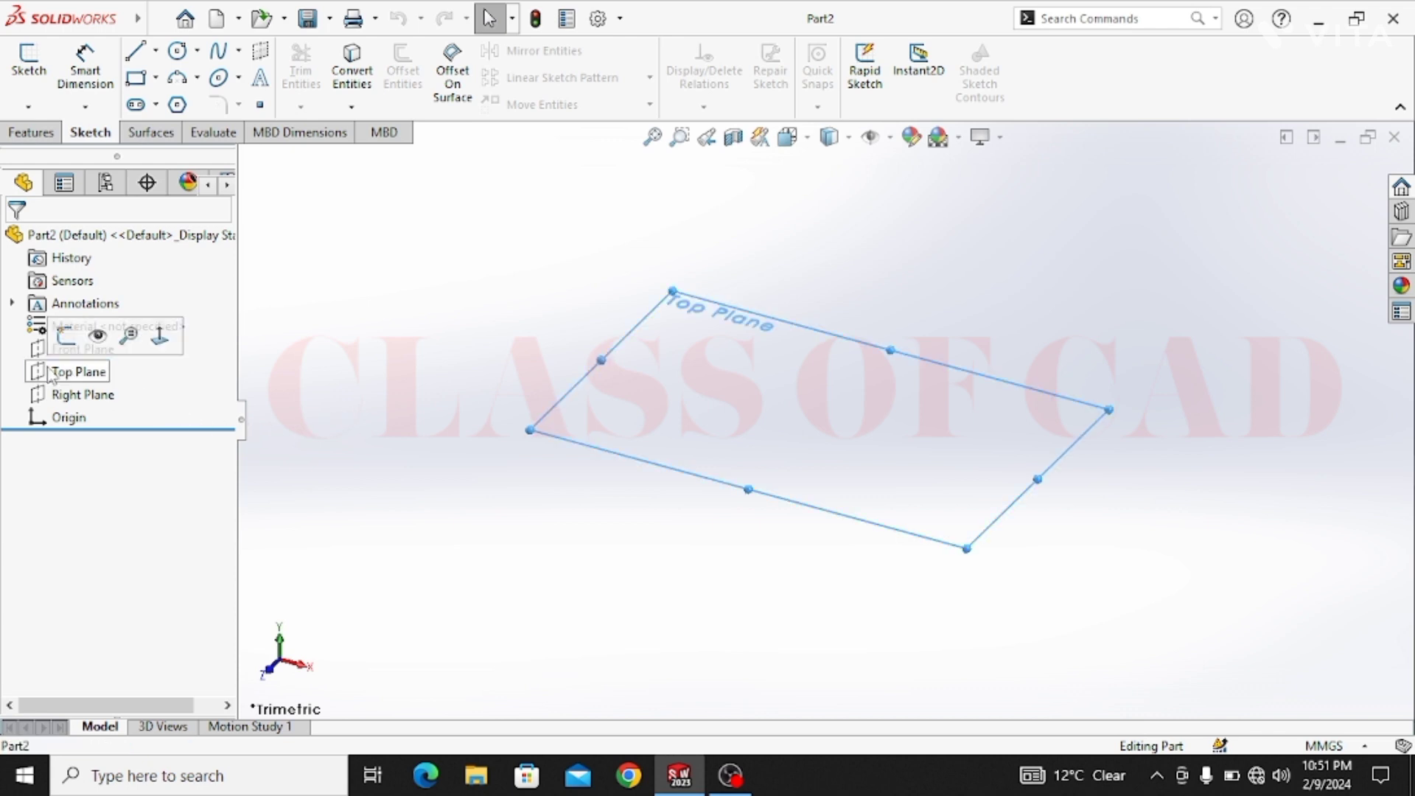
click(87, 338)
click(73, 387)
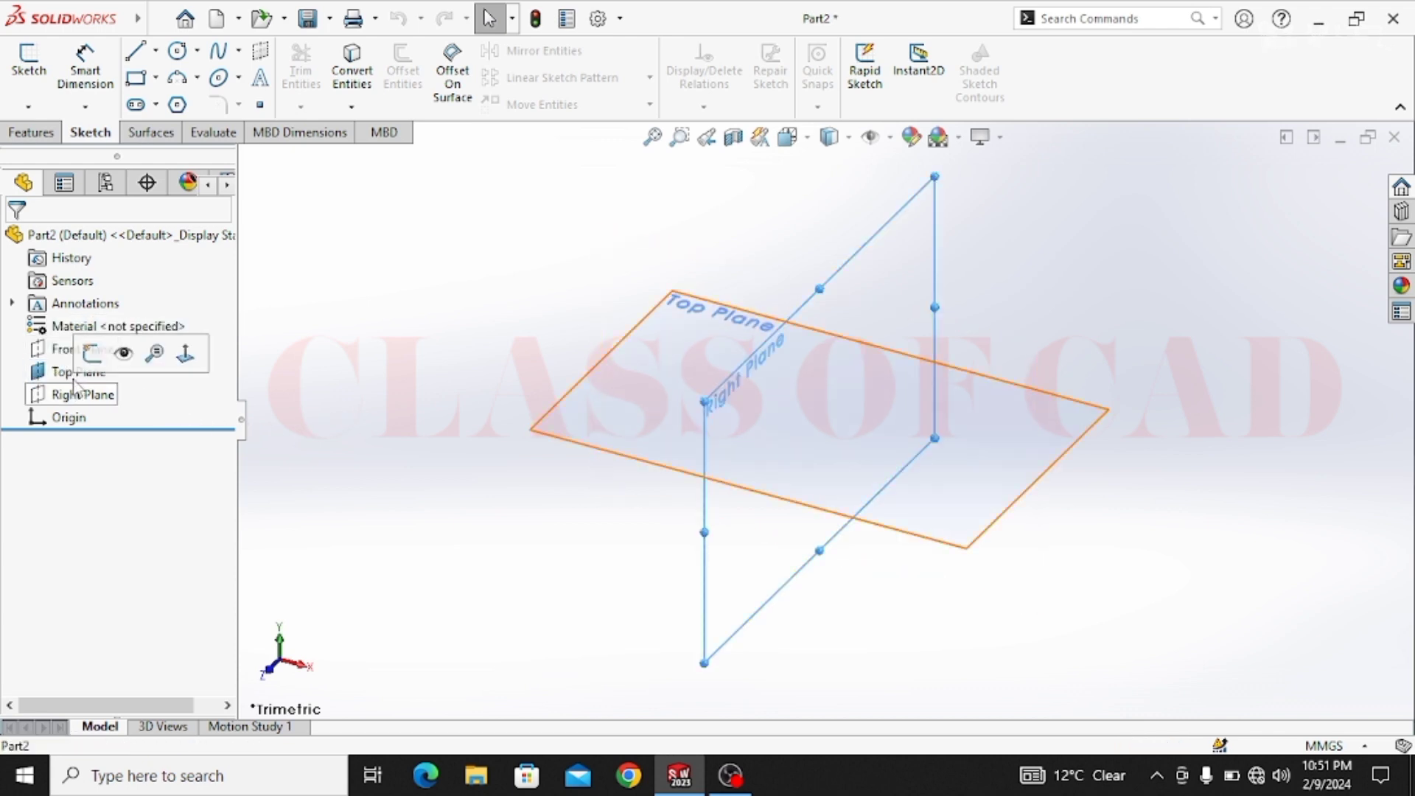
click(74, 377)
click(90, 345)
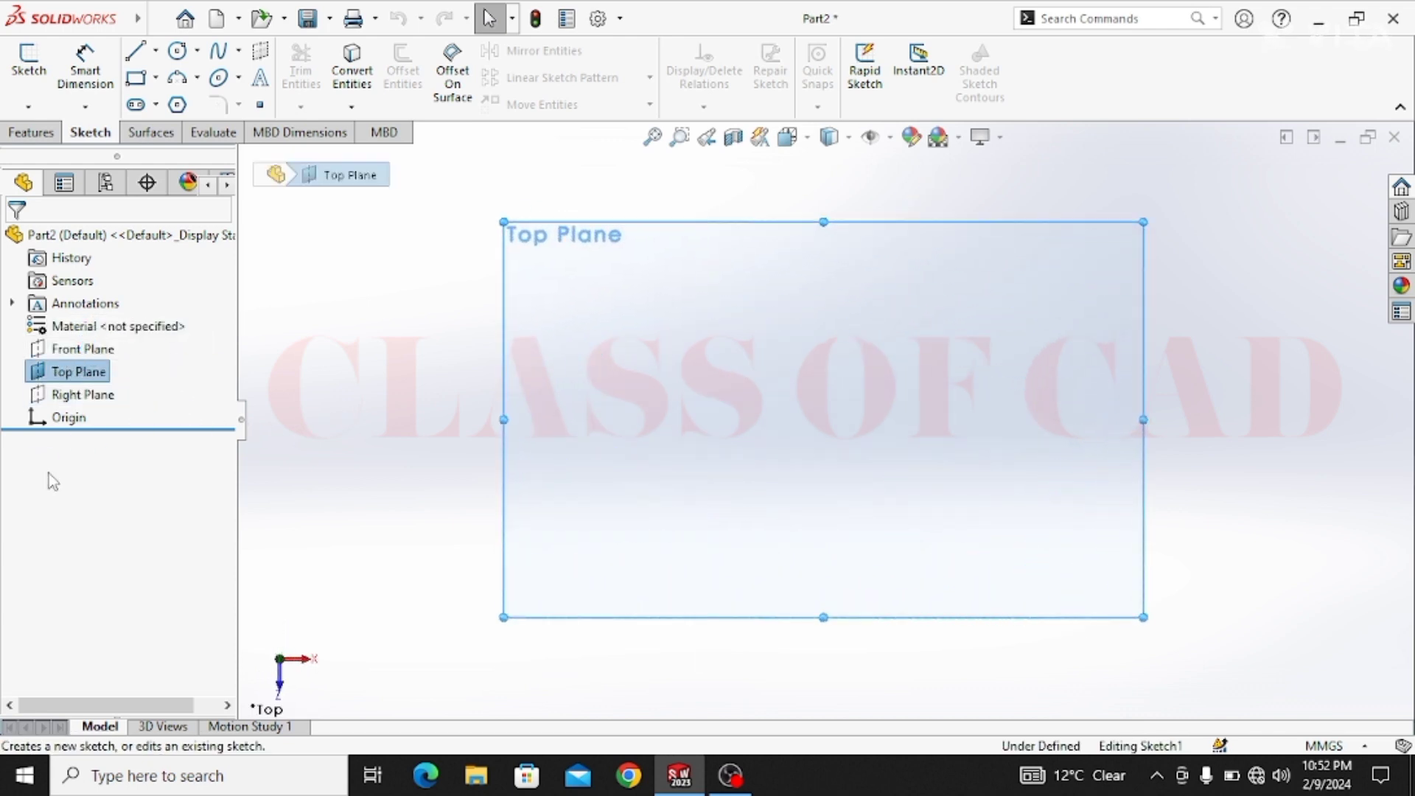
click(96, 373)
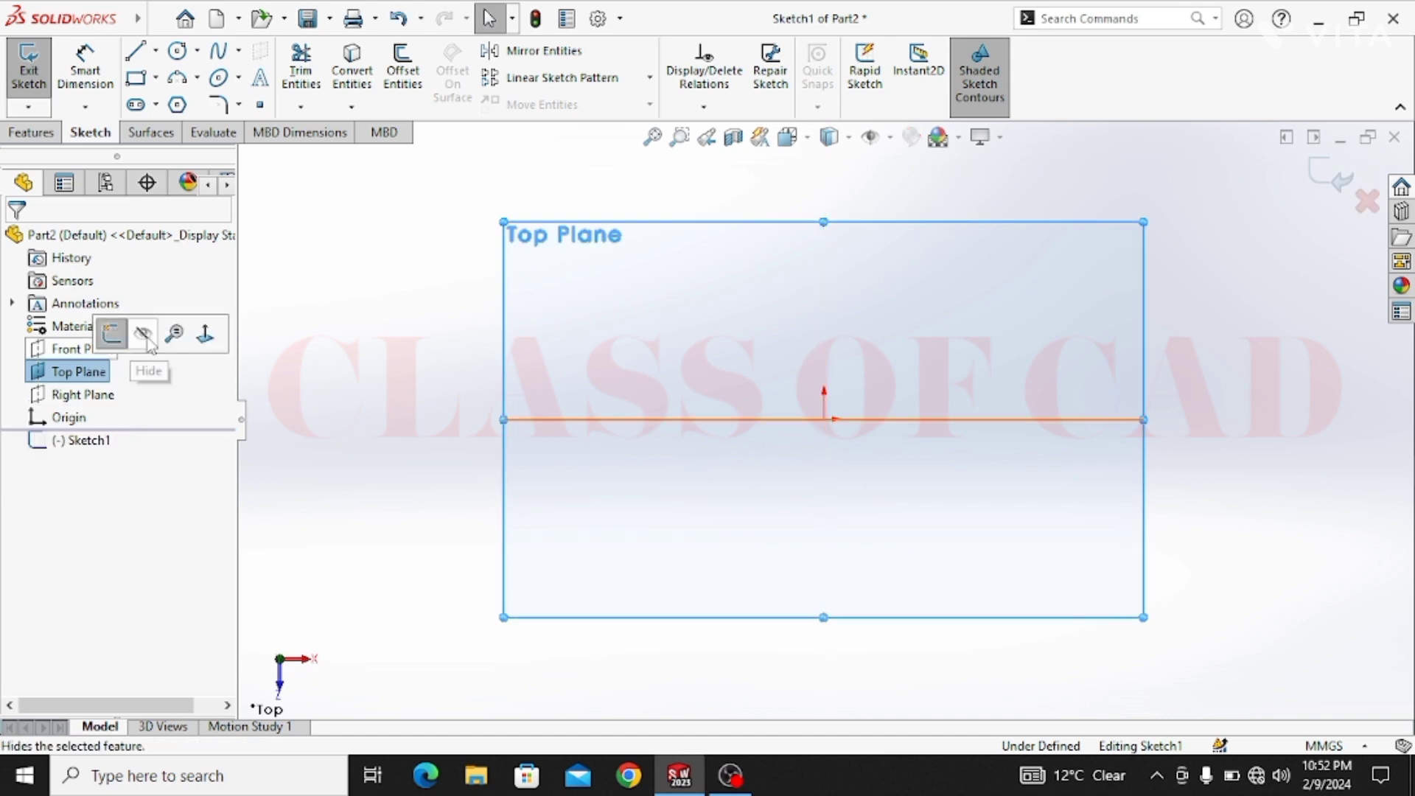
click(143, 336)
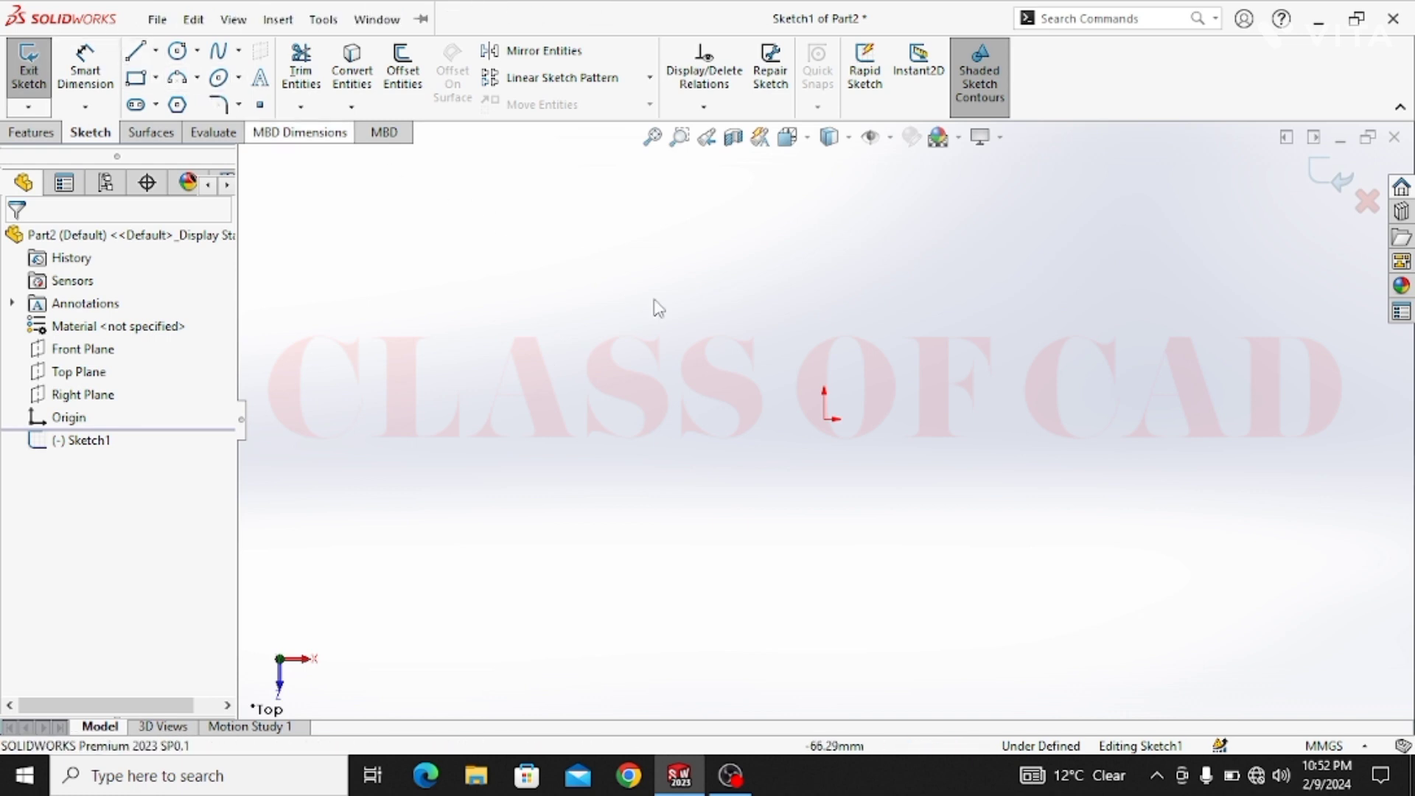
Sketch an ellipse centred on the origin with a horizontal semi-axis of about 52.7 mm and a vertical semi-axis of about 31.1 mm
click(157, 20)
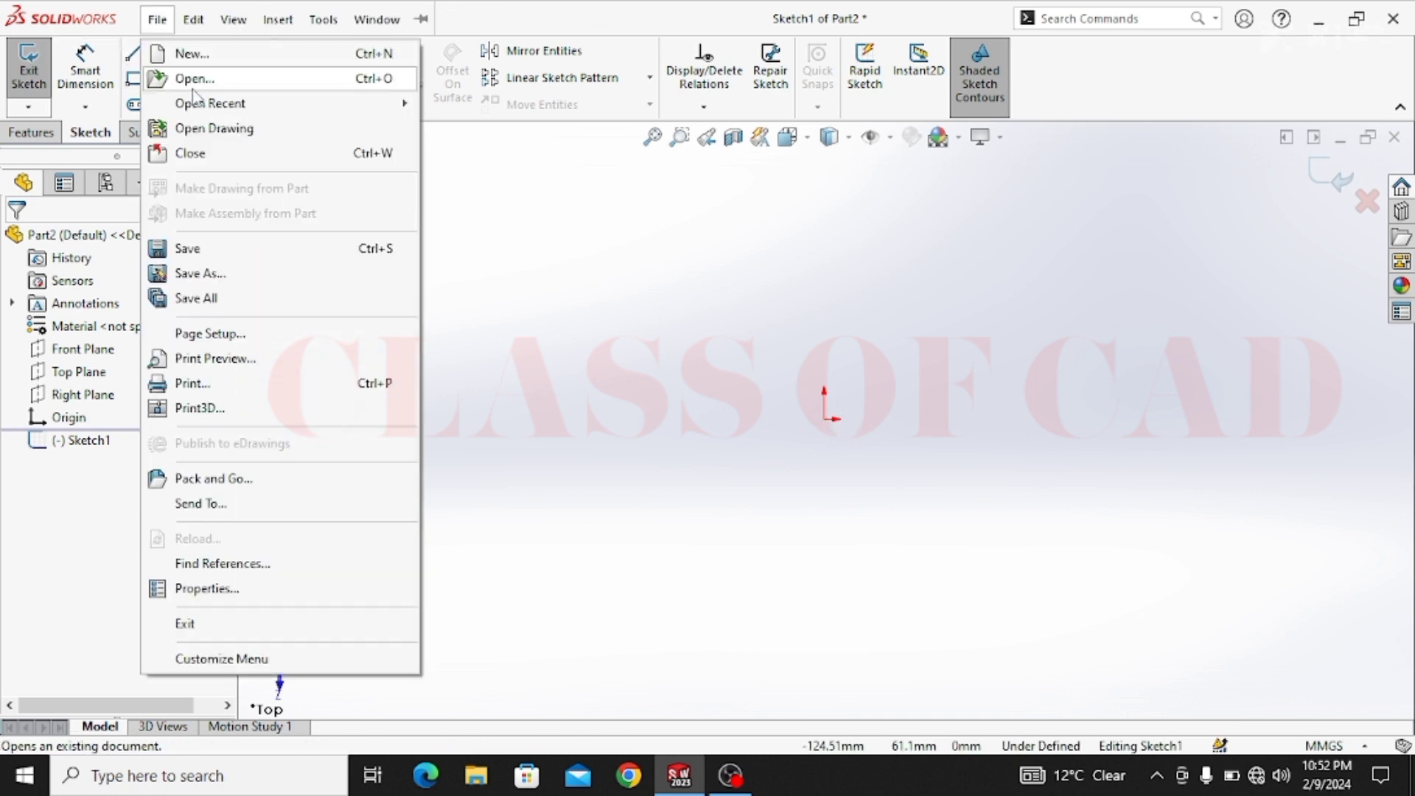
key(Escape)
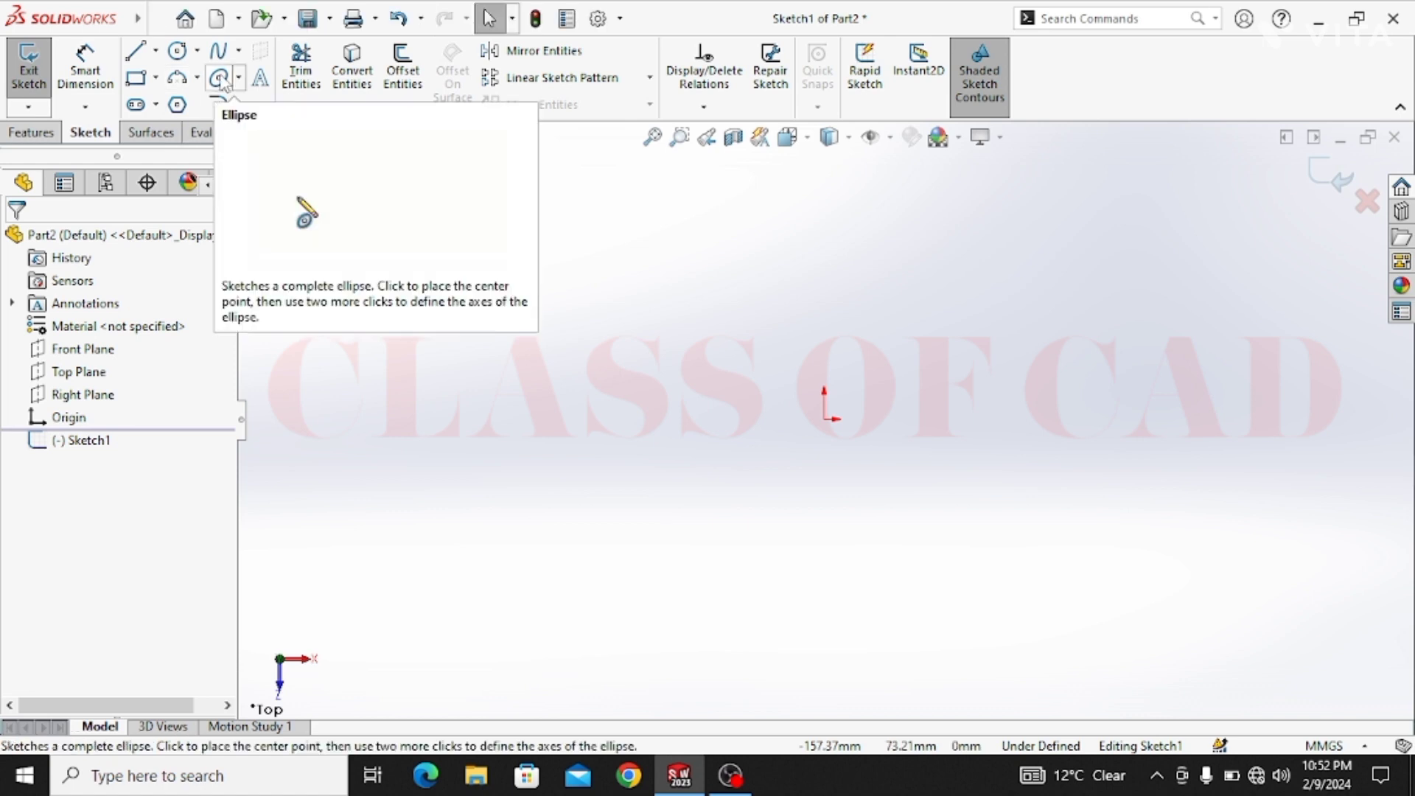
click(238, 78)
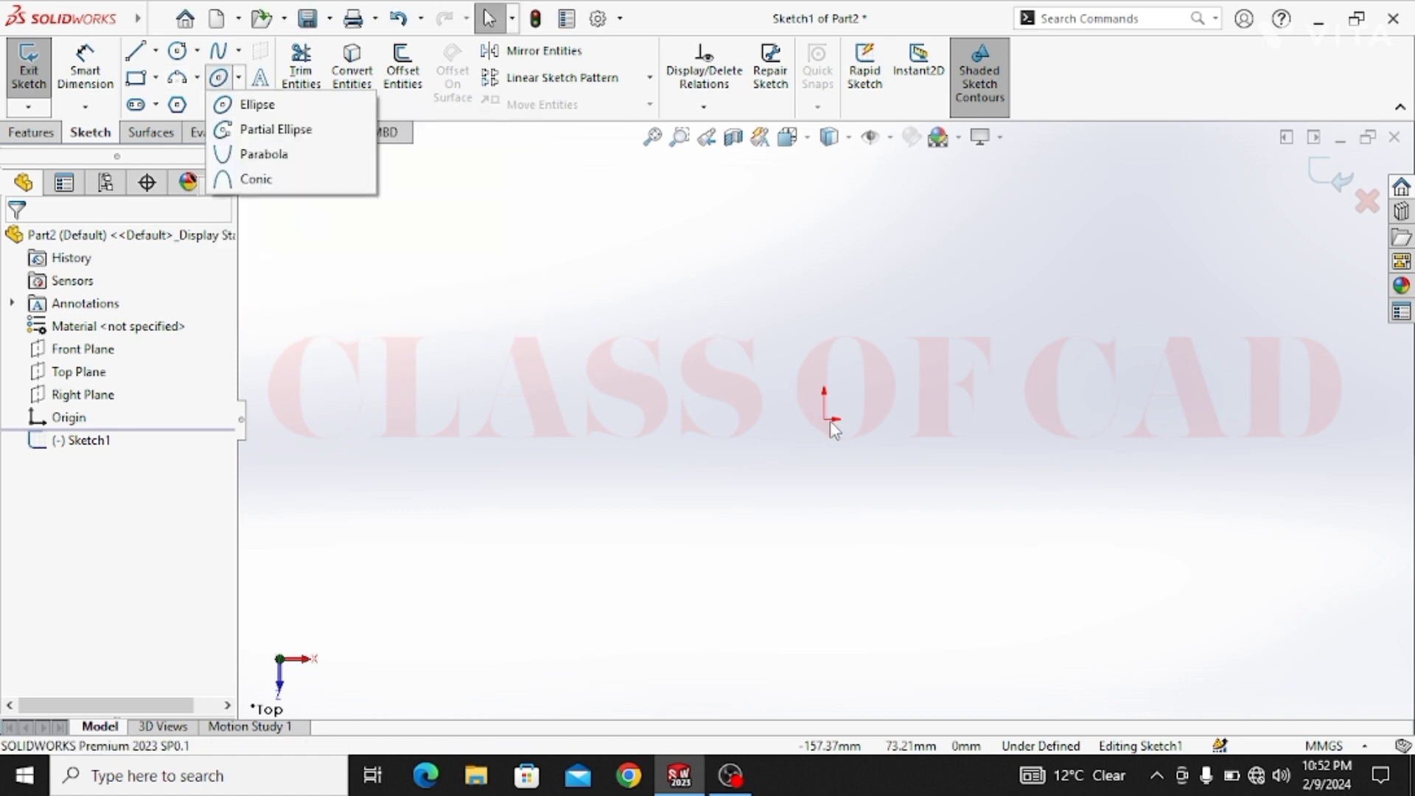
click(257, 104)
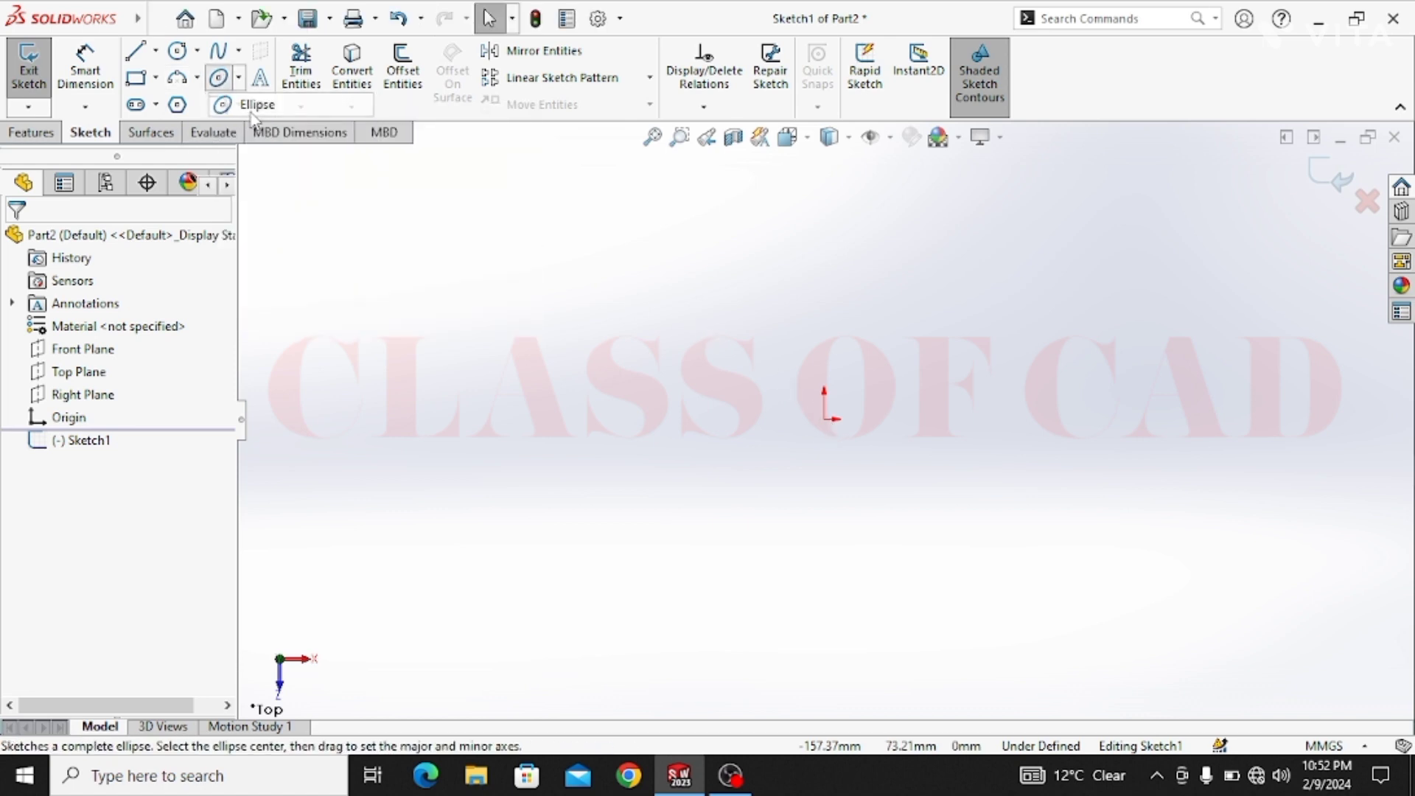
click(829, 419)
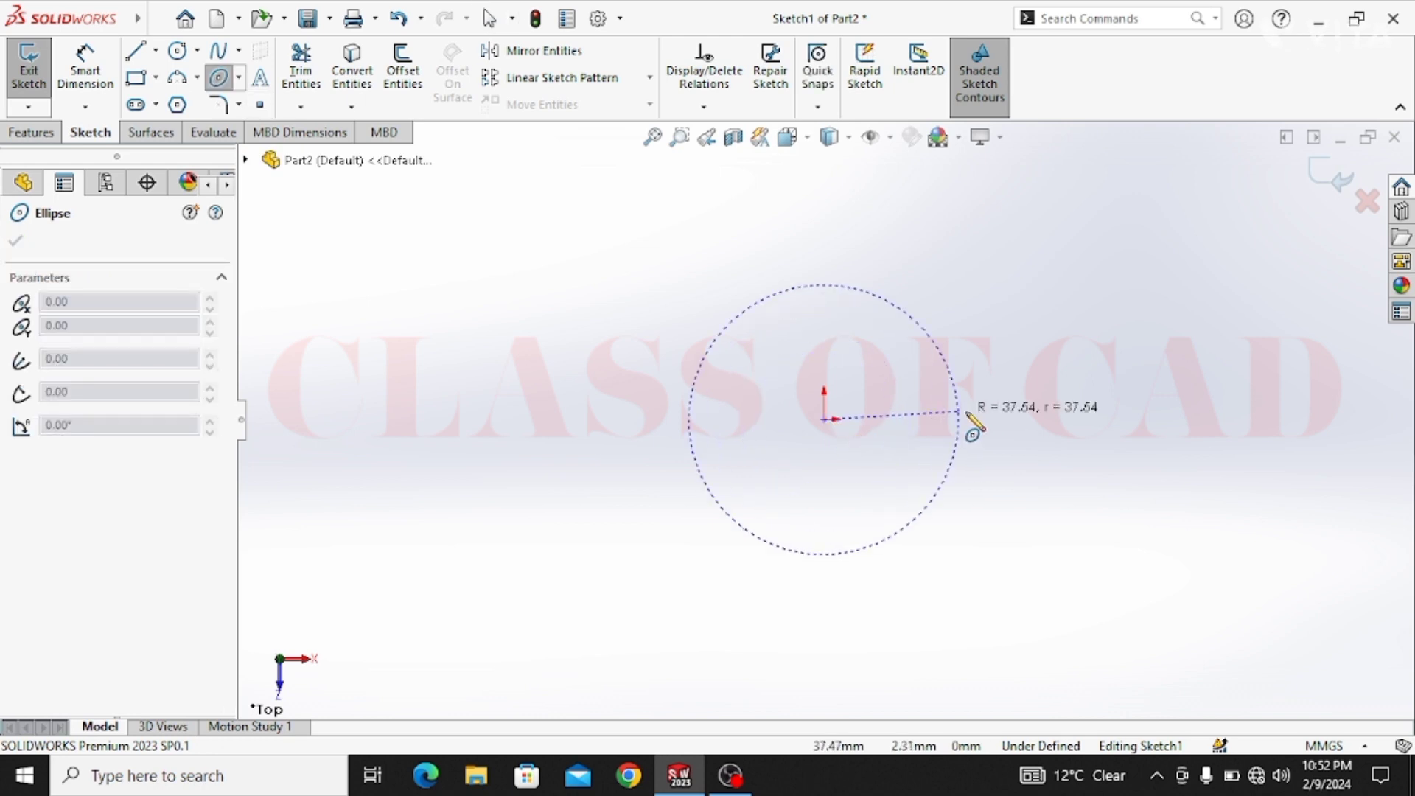
click(1015, 419)
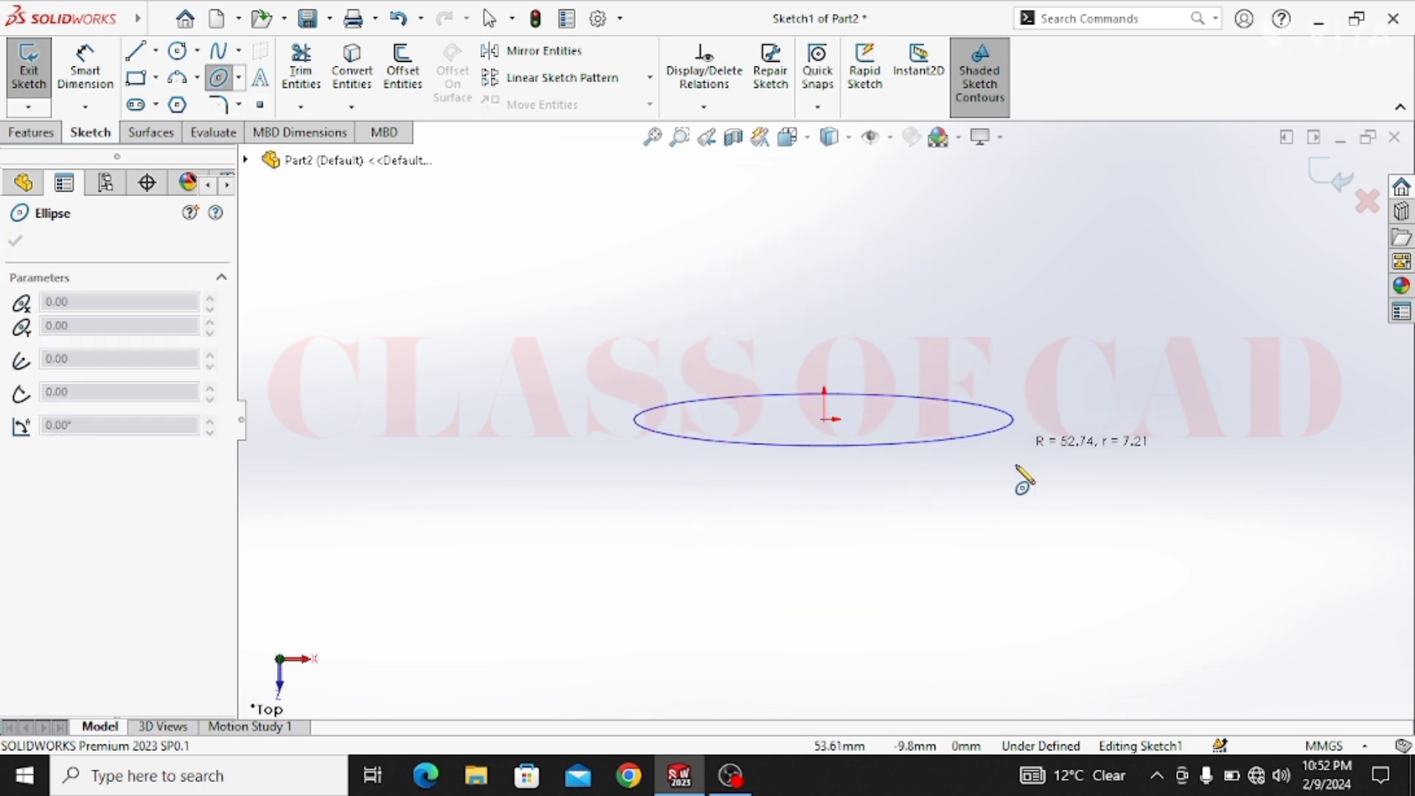
click(1020, 545)
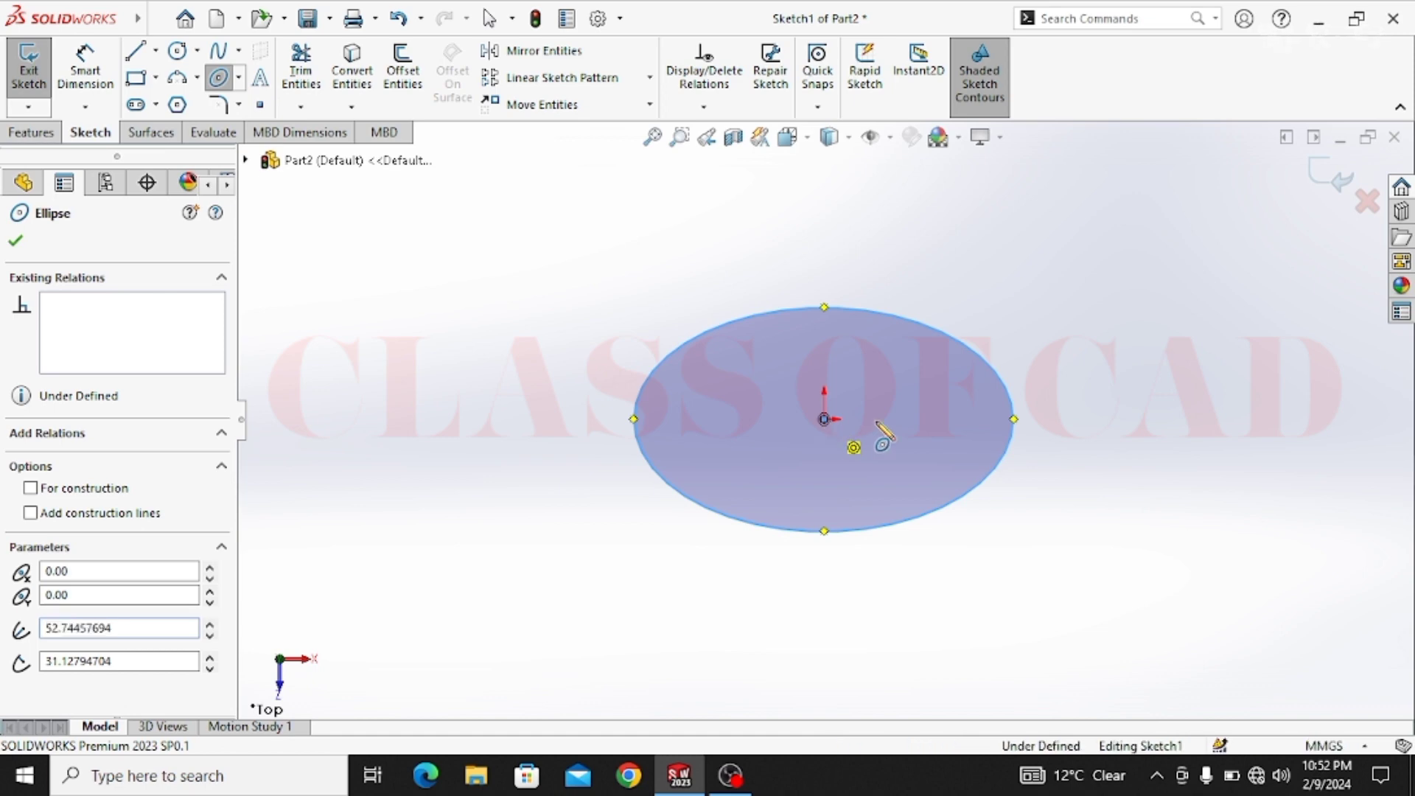
Sketch a larger ellipse around the first, centred on the origin, with semi-axes of about 60.5 mm and 39.5 mm
click(824, 419)
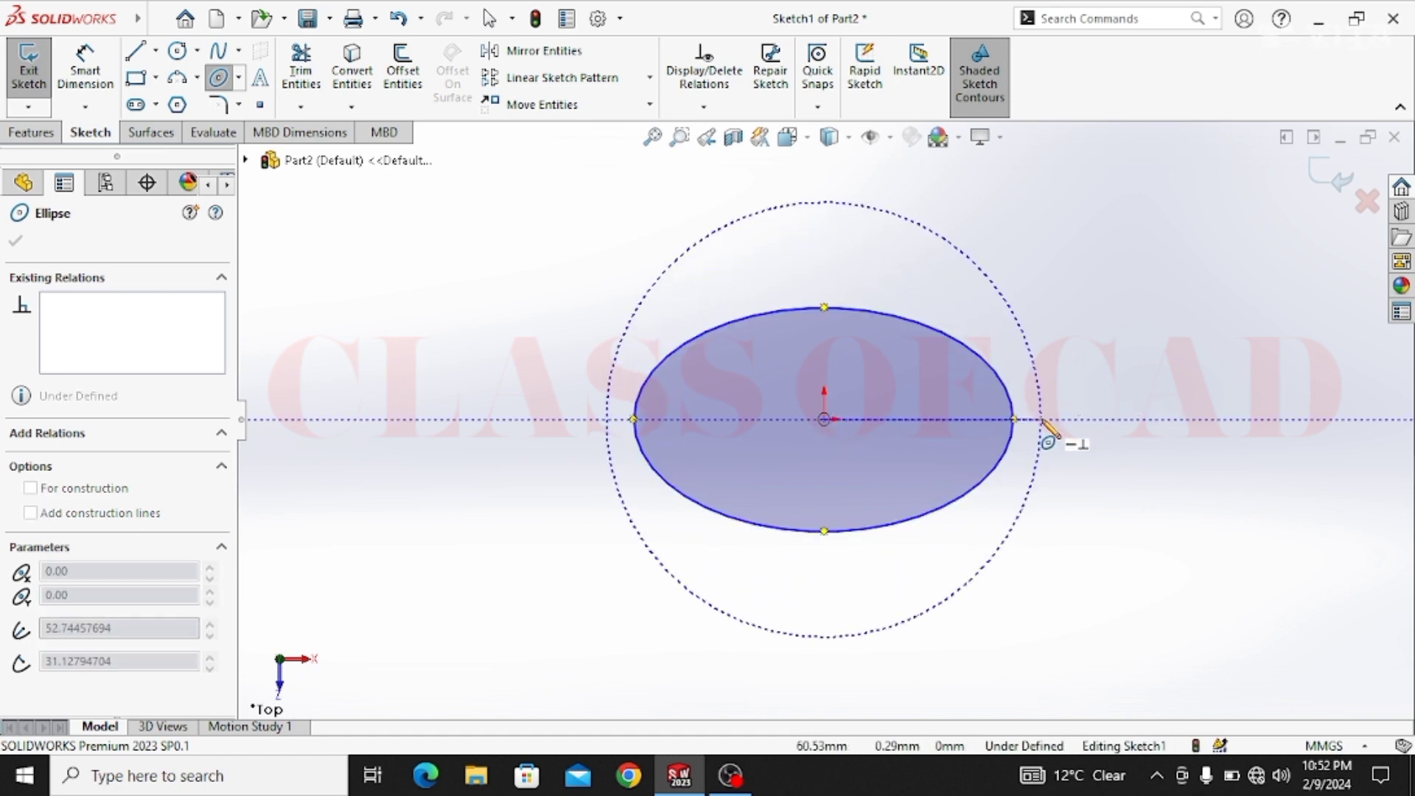
click(1041, 420)
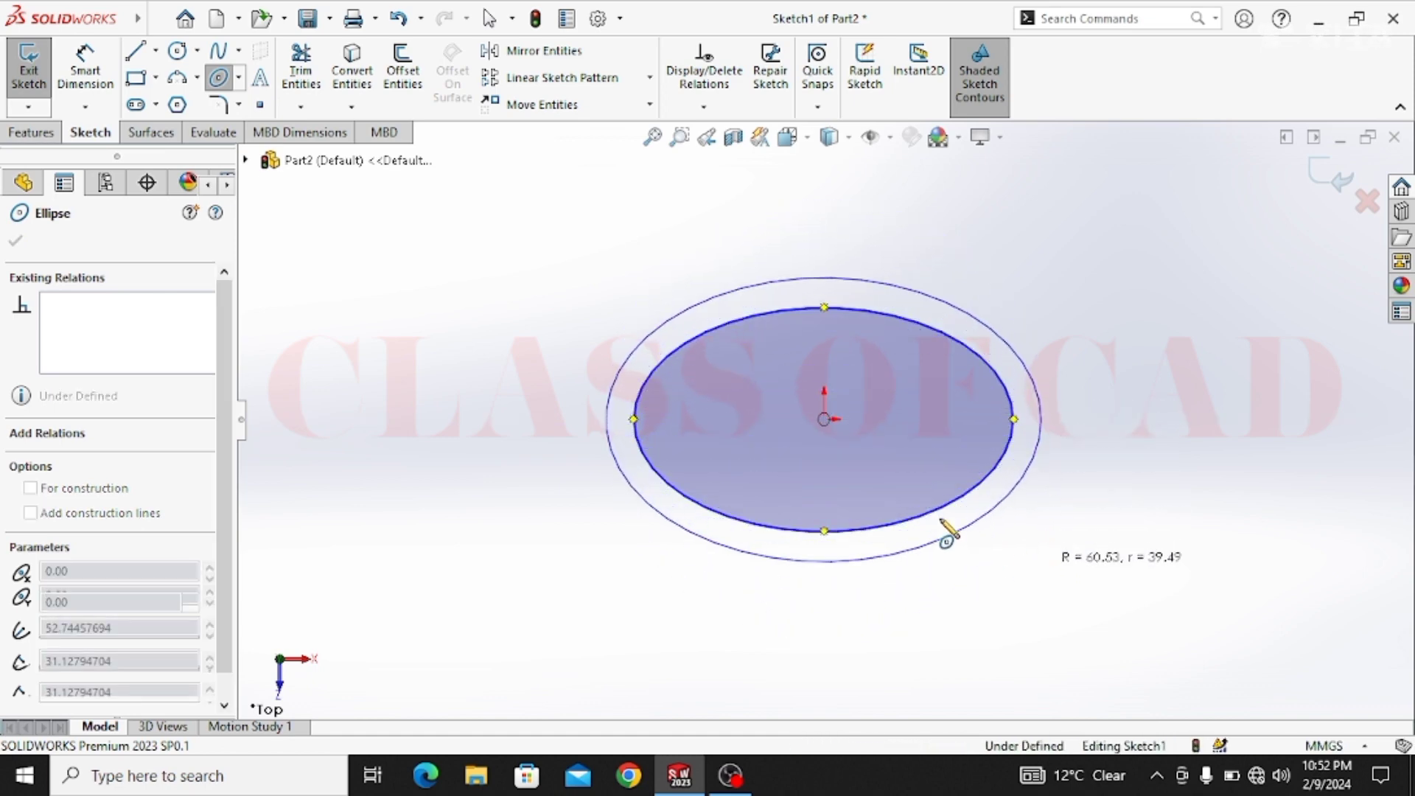
click(941, 521)
key(Escape)
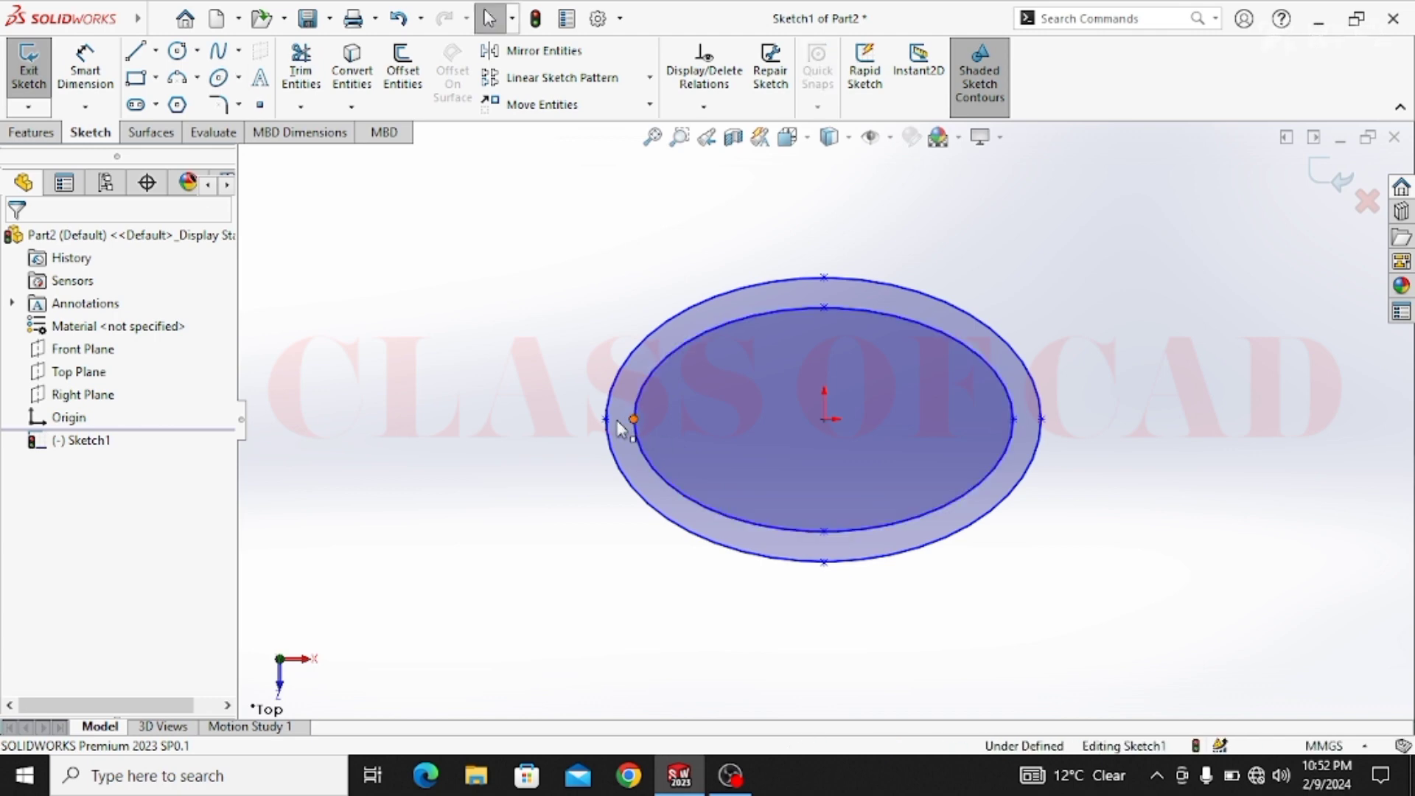
Add horizontal relations between the two ellipses' left vertices and between the inner ellipse's left vertex and the origin
click(619, 422)
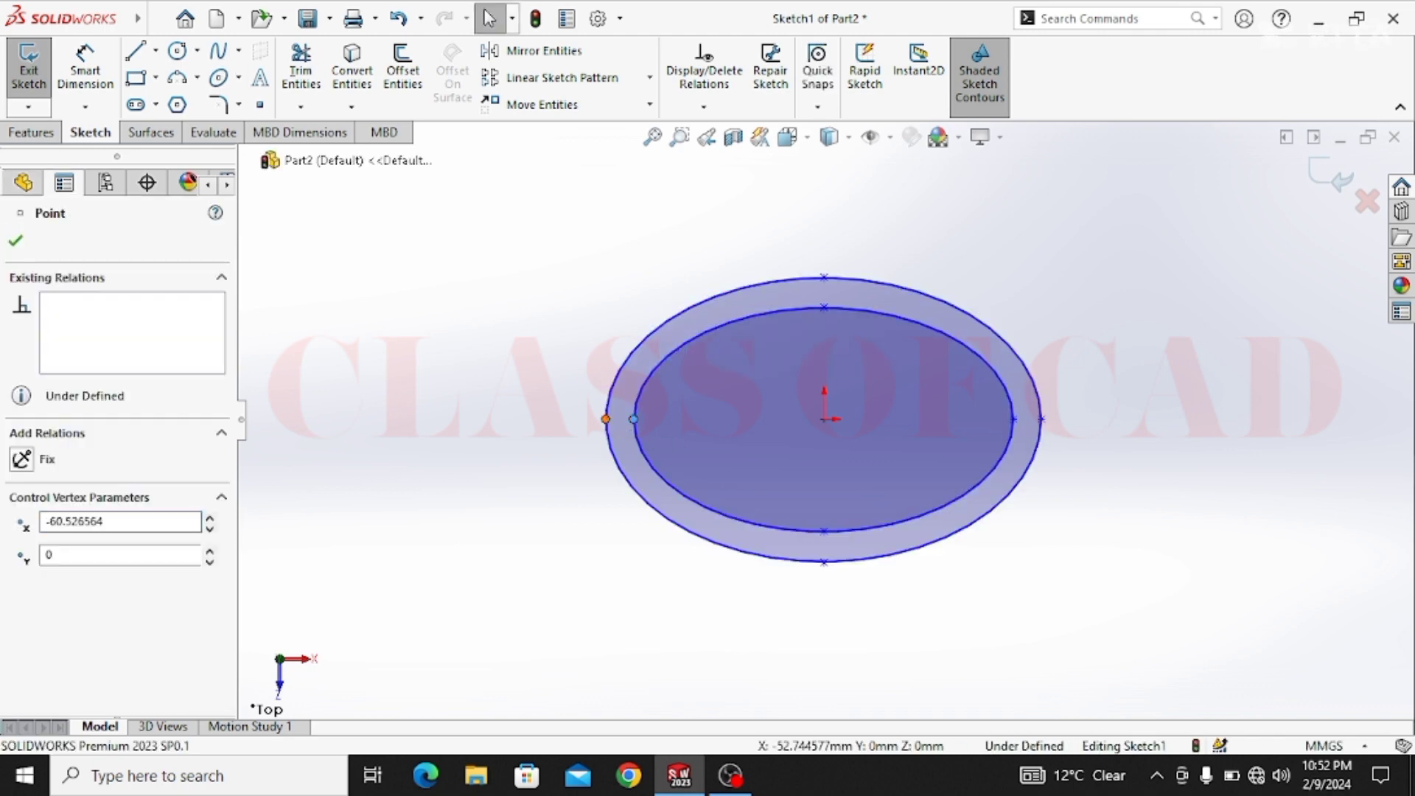
ctrl+click(606, 419)
click(671, 334)
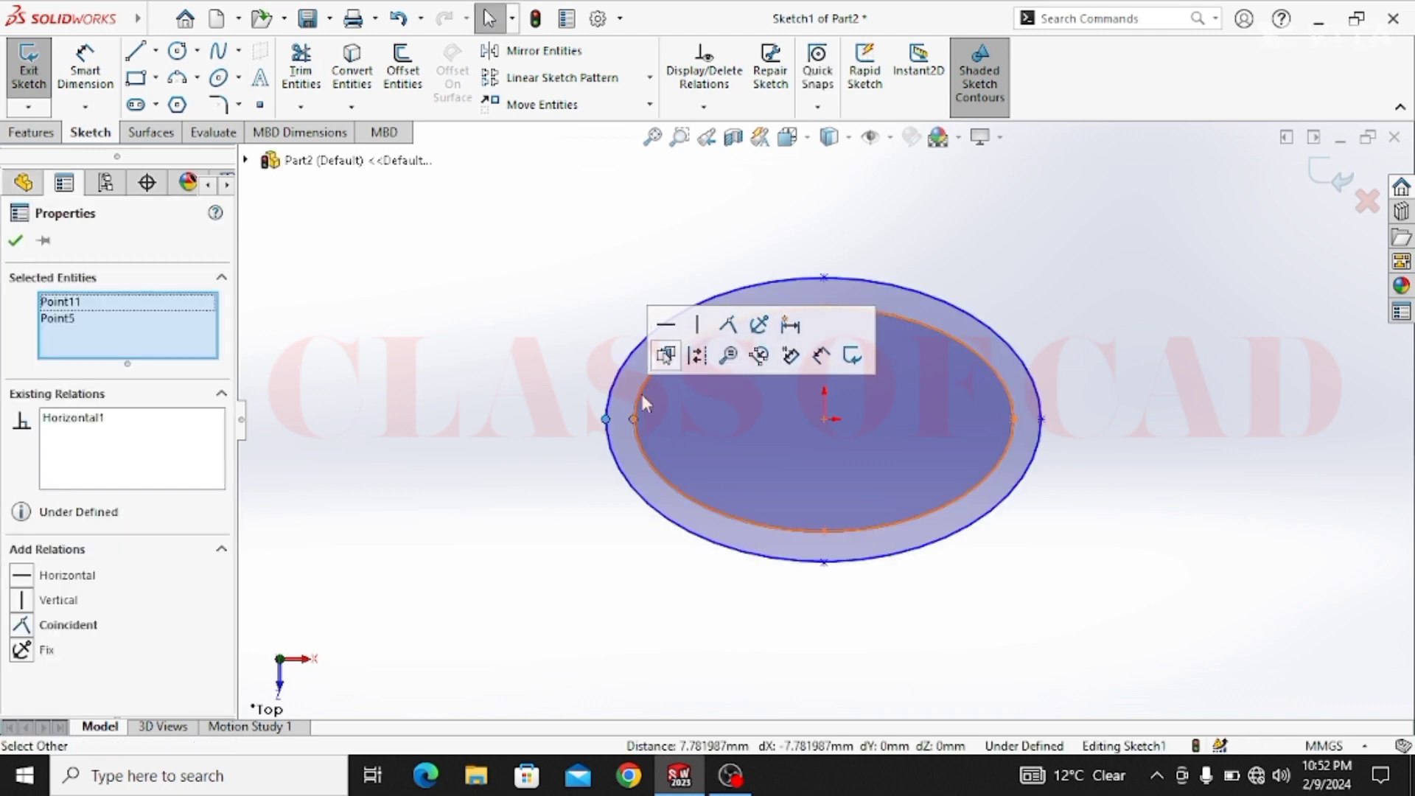
key(Escape)
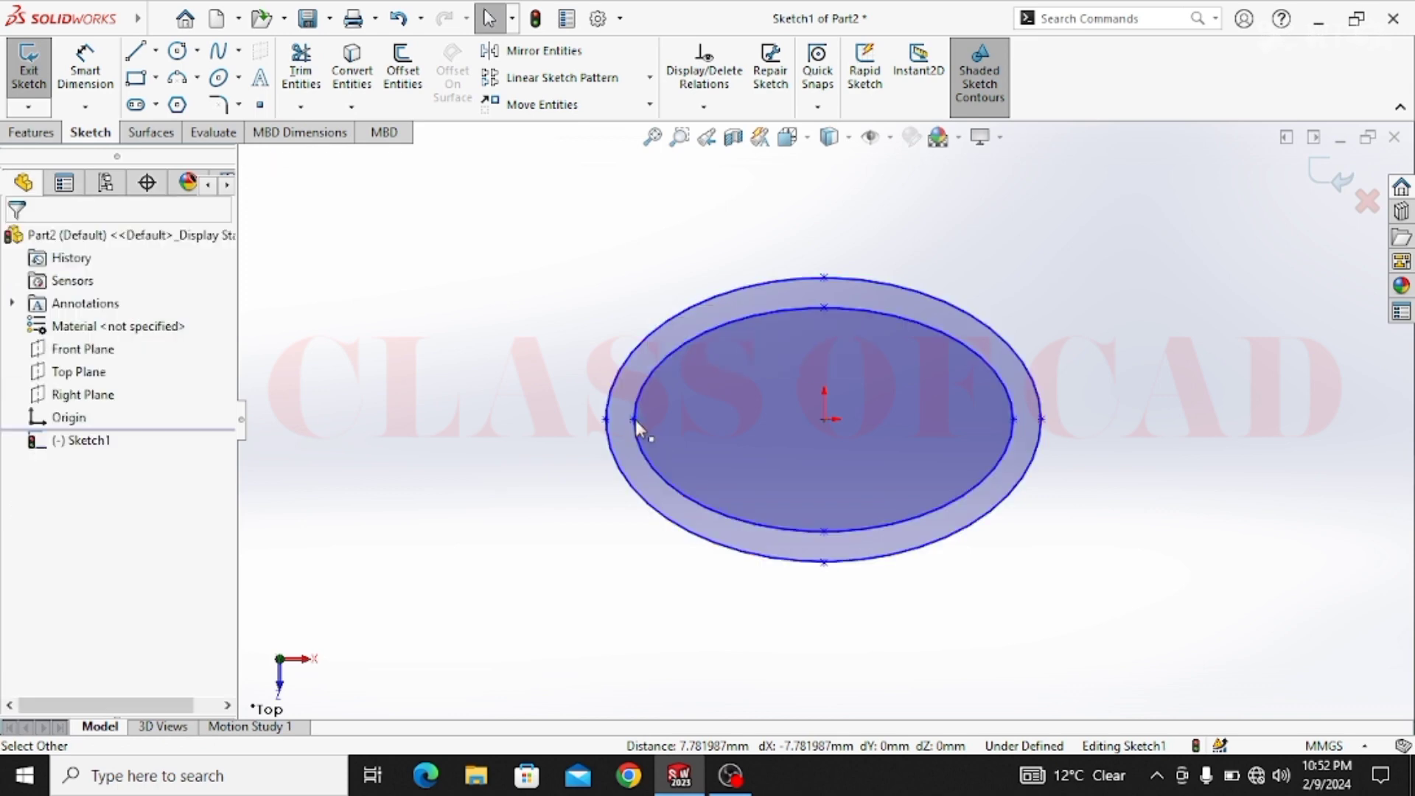
click(634, 419)
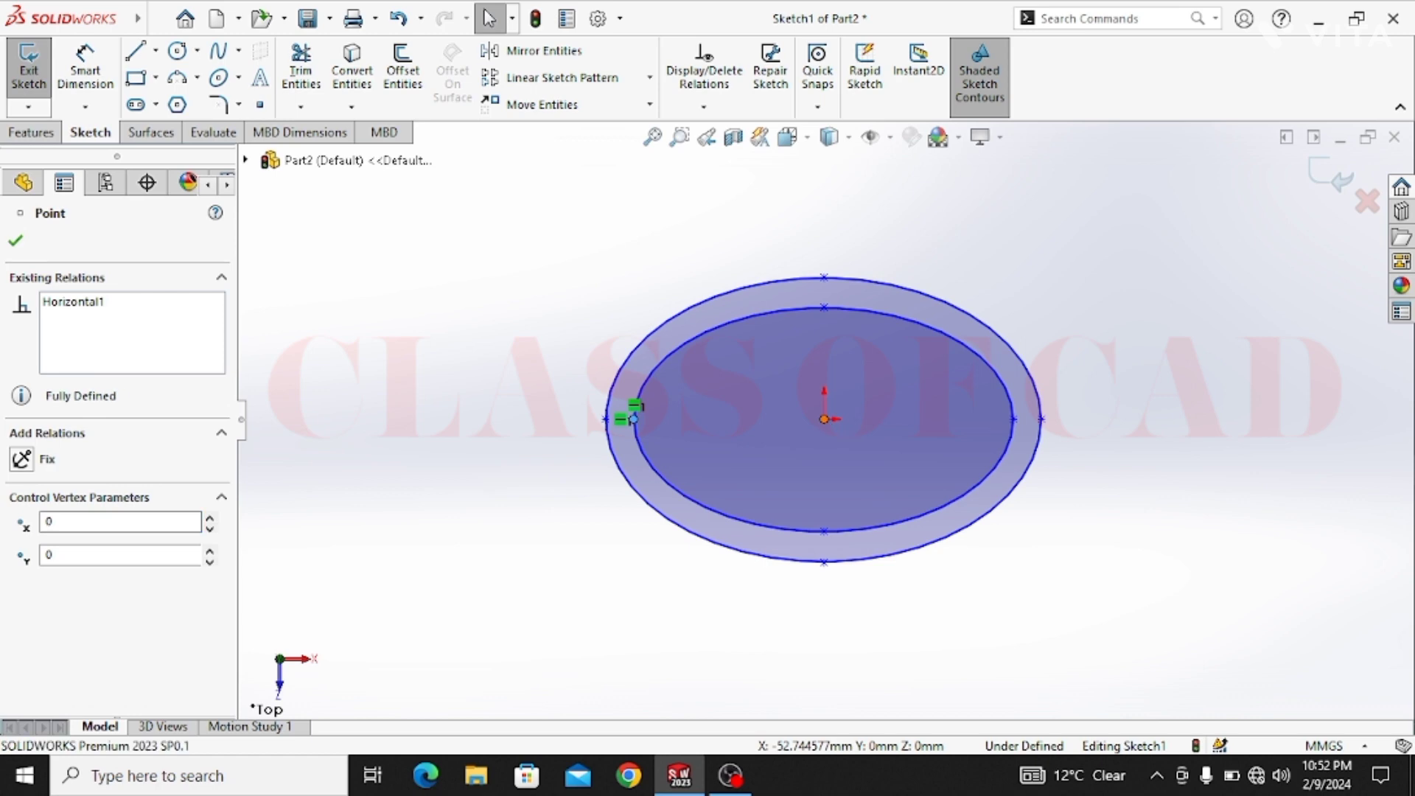
ctrl+click(824, 419)
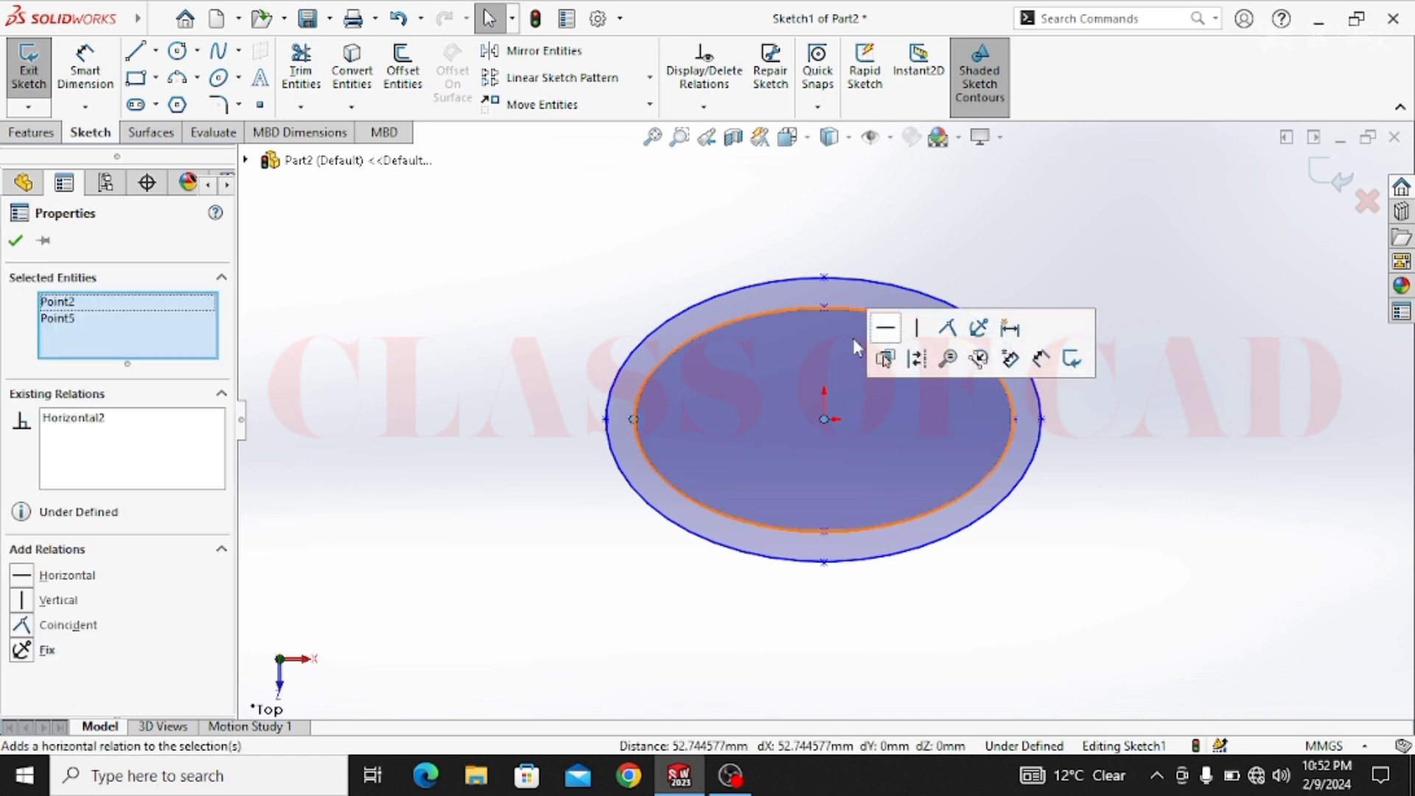
click(424, 257)
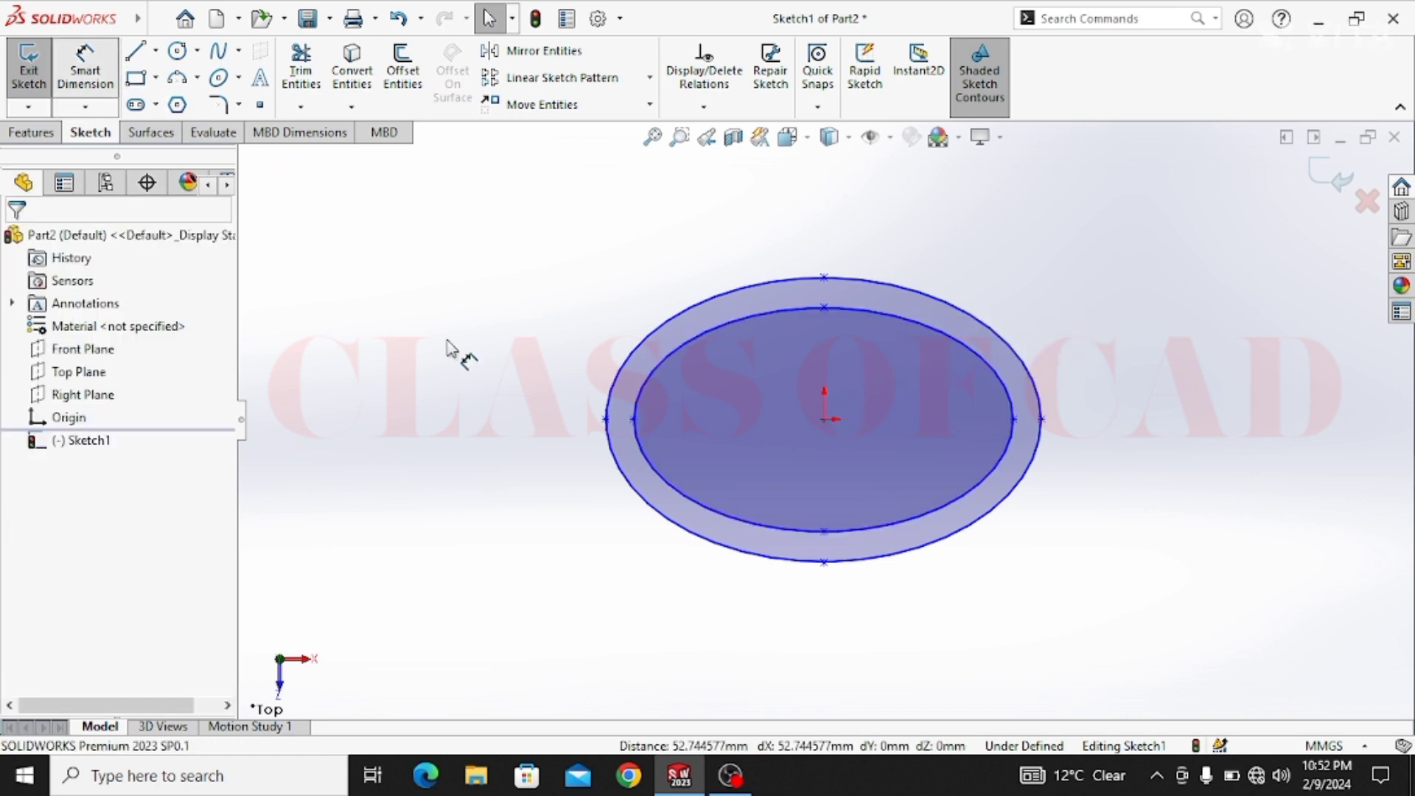
Dimension the outer ellipse's overall width between its left and right vertices as 100 mm
click(605, 420)
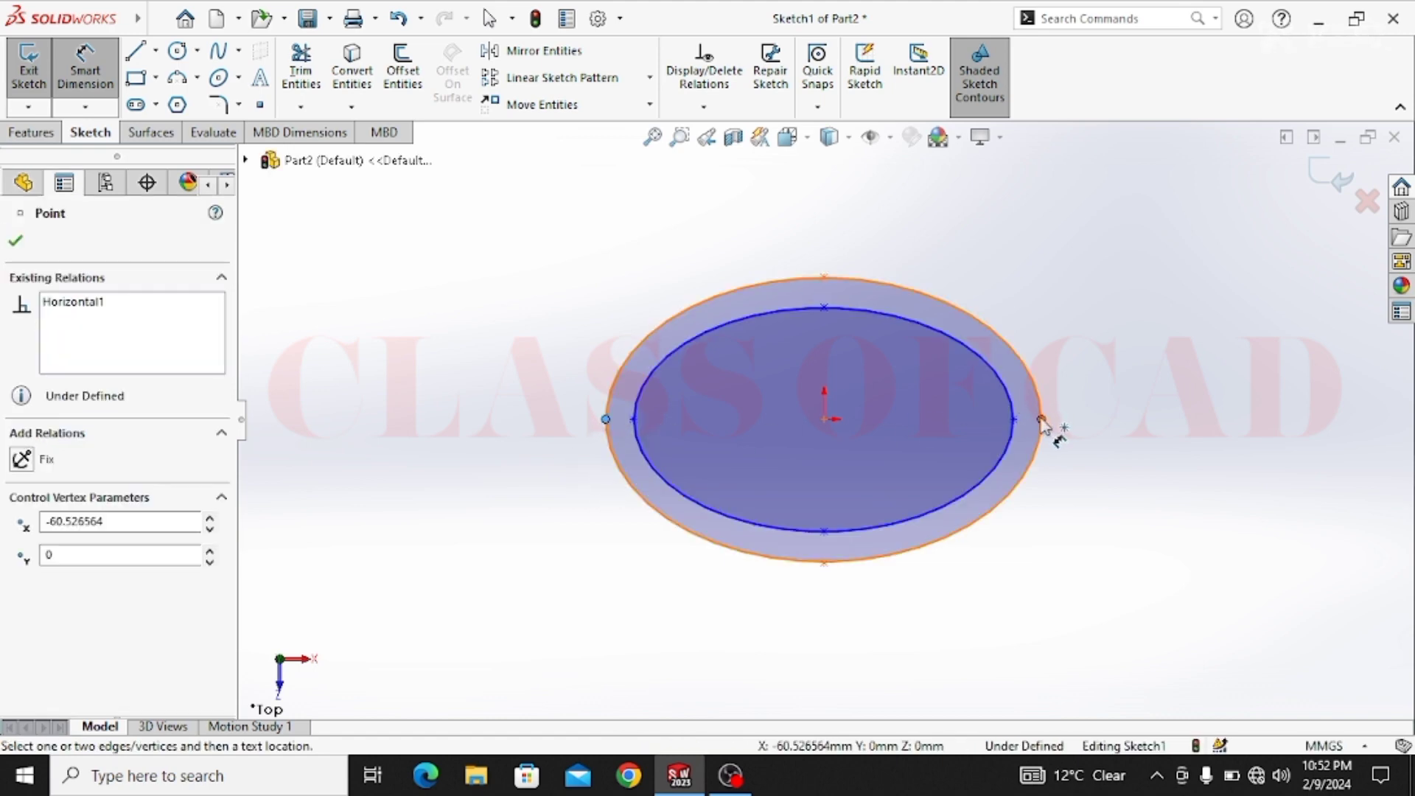
click(1041, 420)
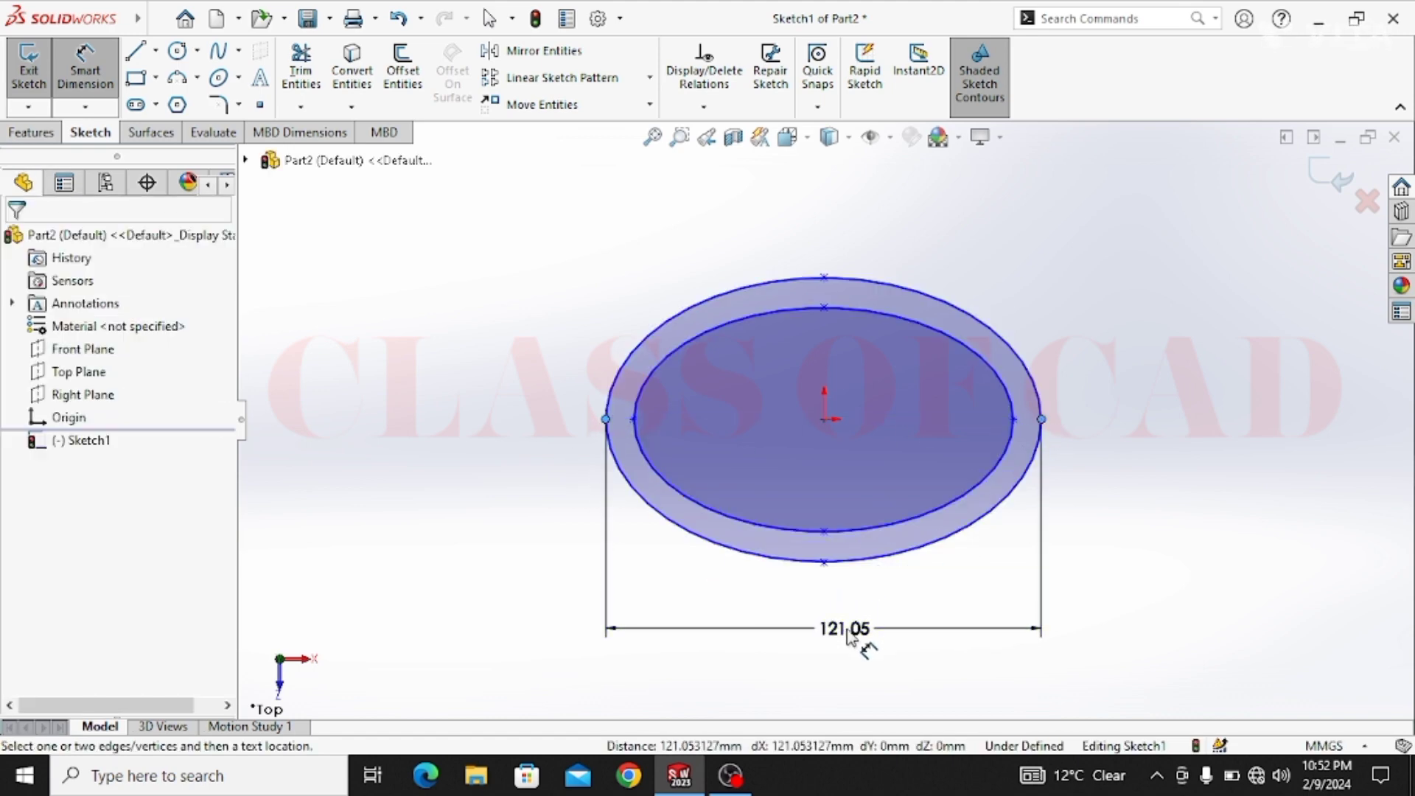
click(847, 636)
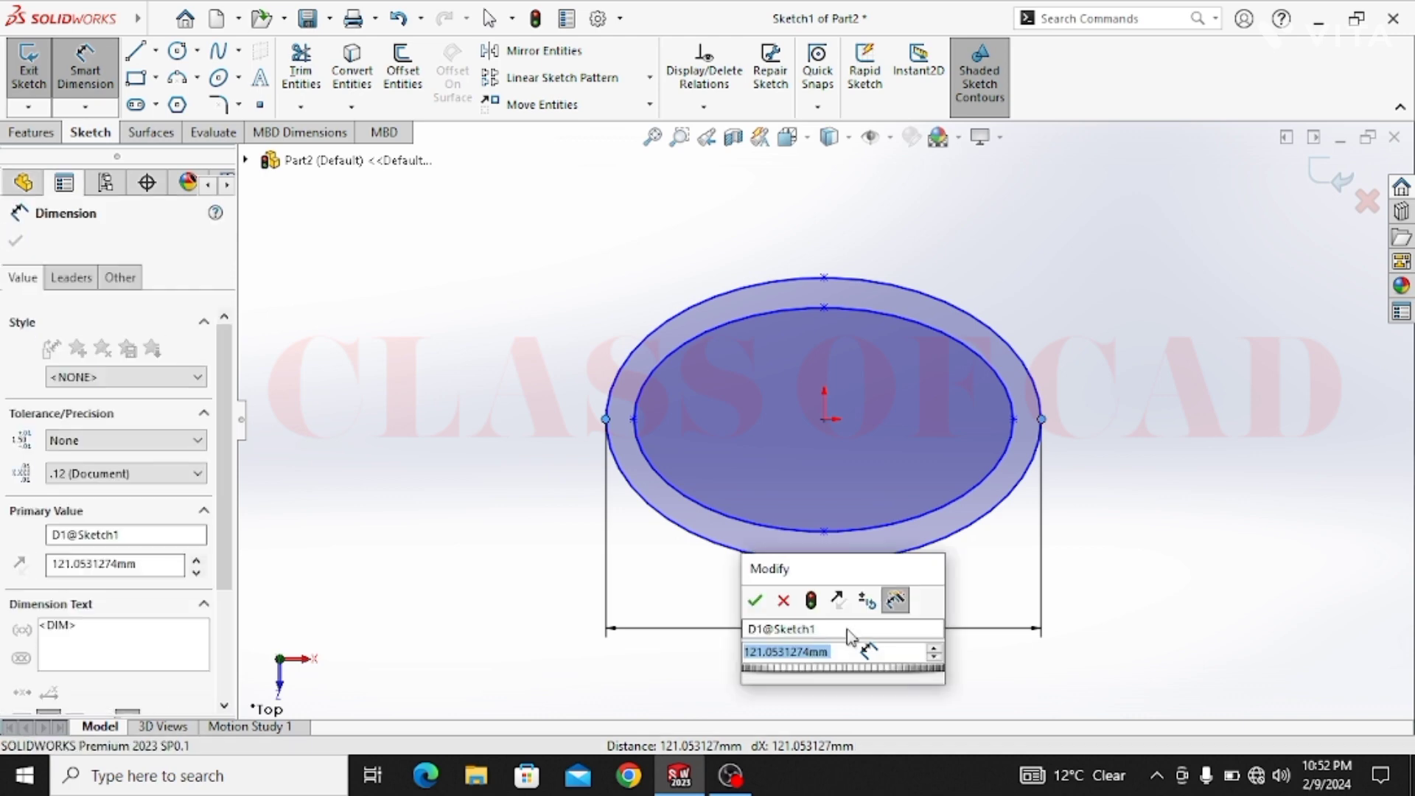
text(100)
key(Return)
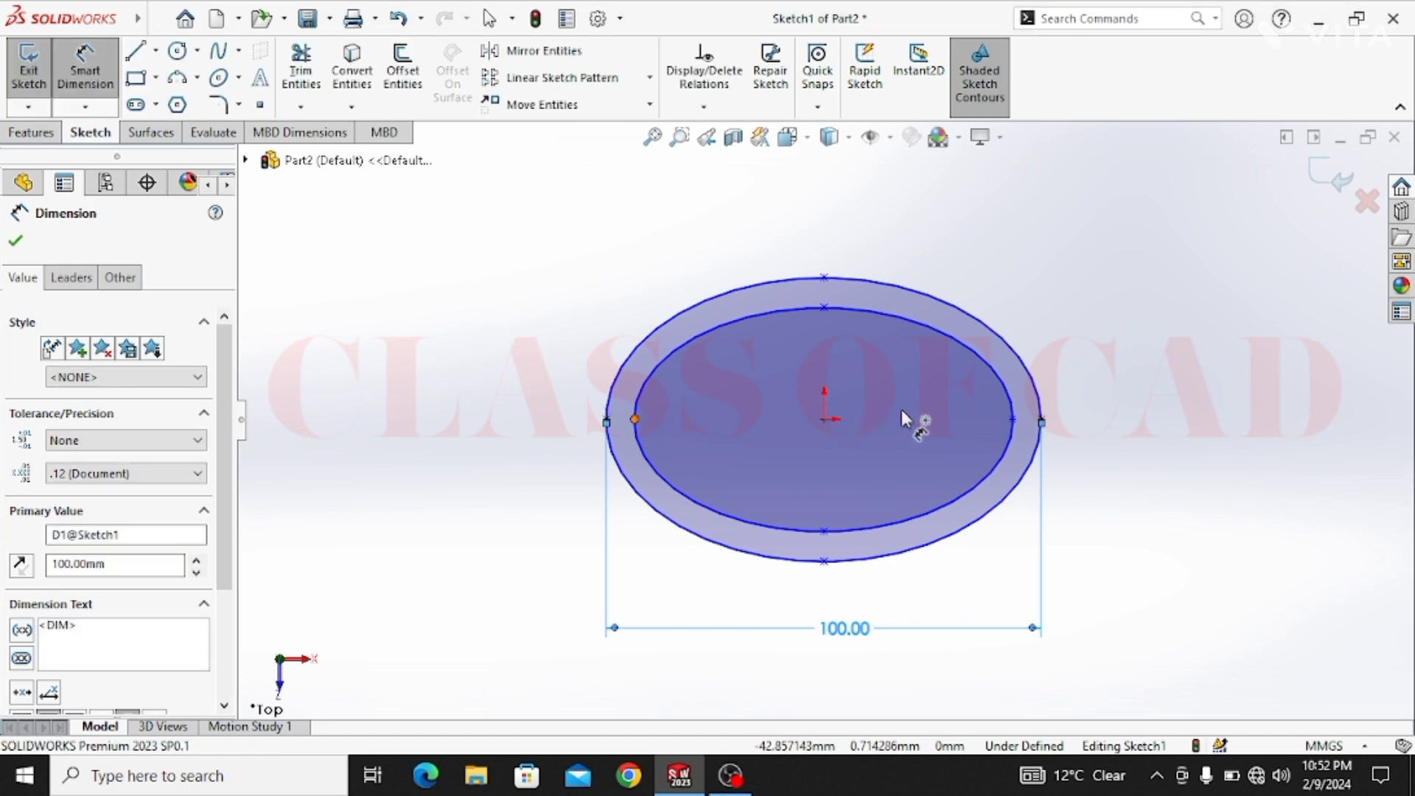
Dimension the inner ellipse's overall width between its left and right vertices as 88 mm
click(1013, 418)
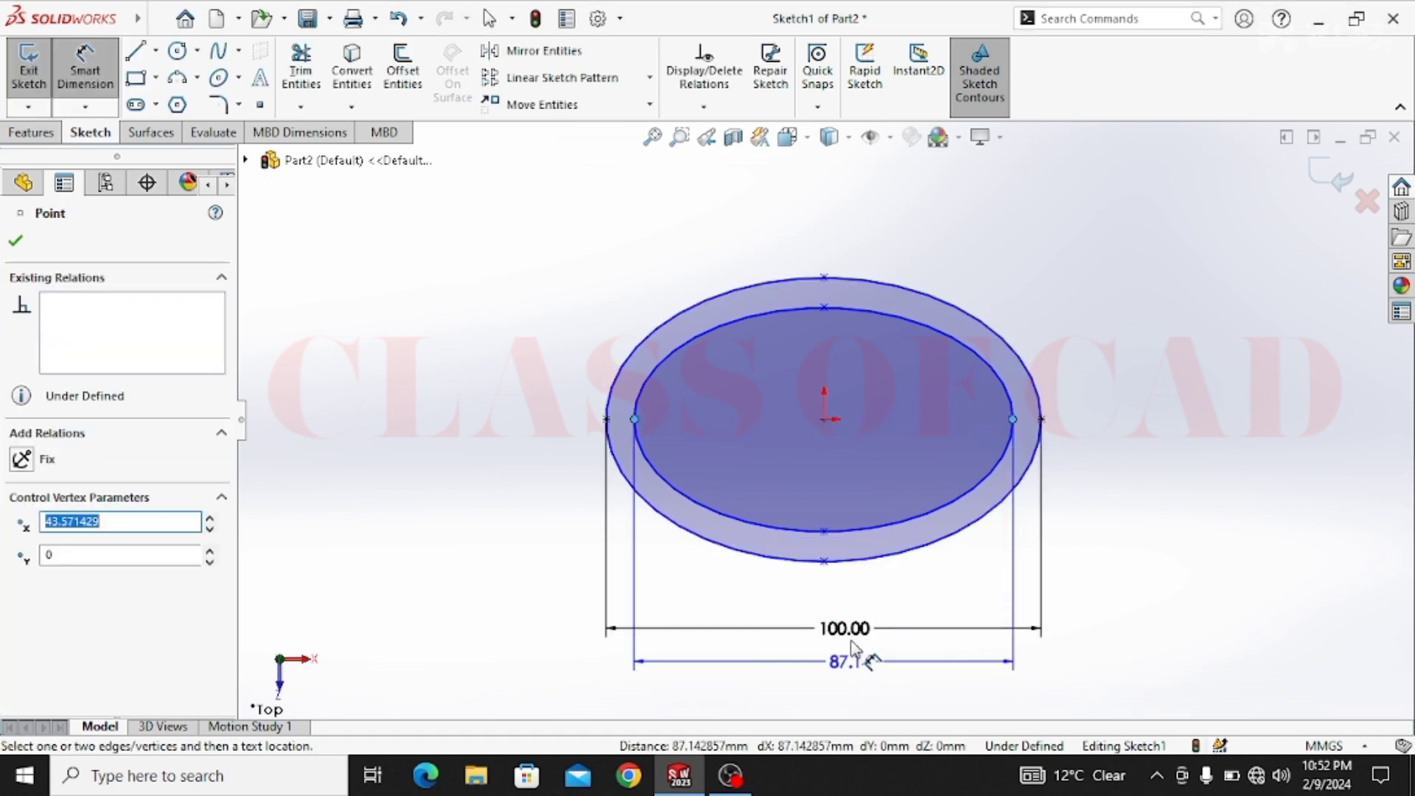
click(889, 615)
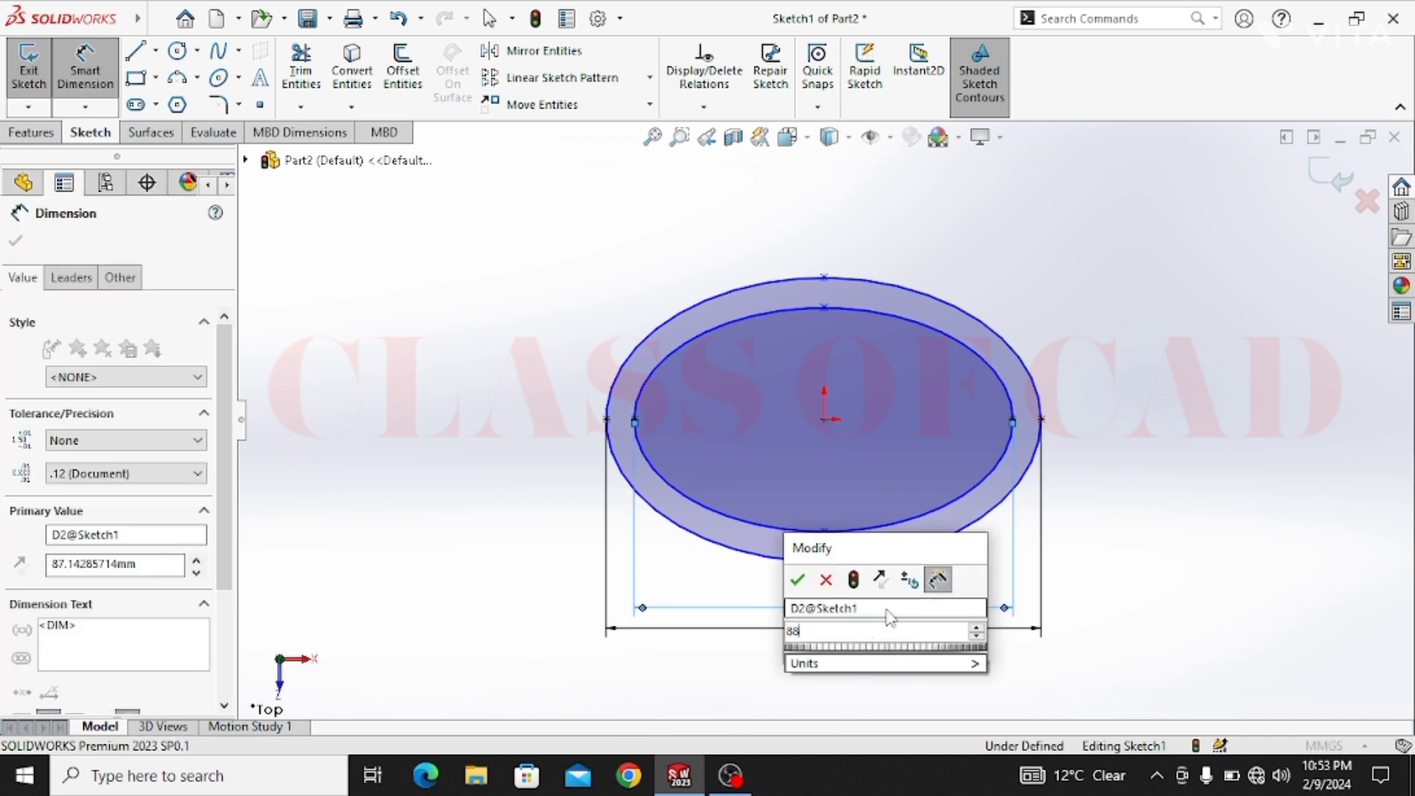
key(Return)
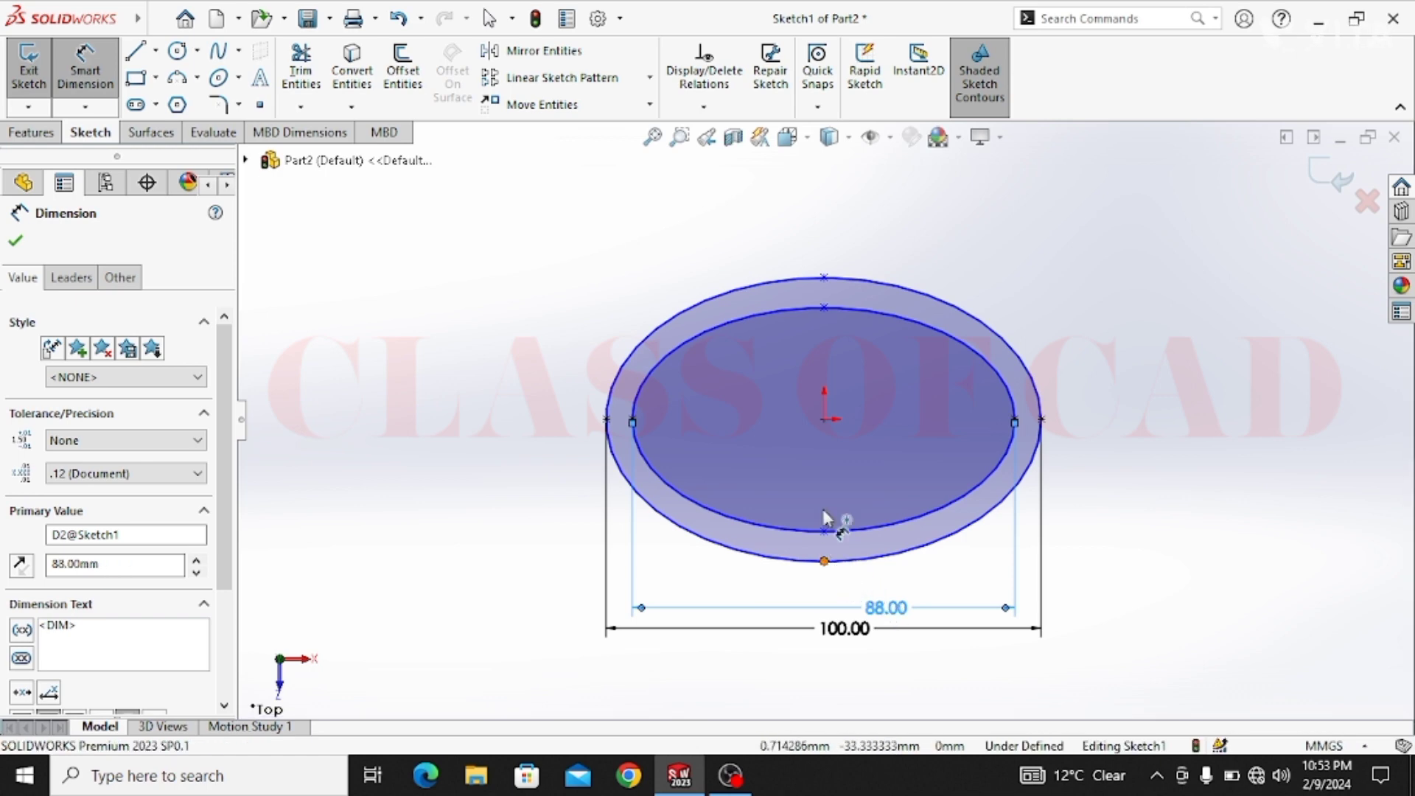
Dimension the outer ellipse's overall height between its upper and lower vertices as 62 mm
click(824, 560)
click(824, 278)
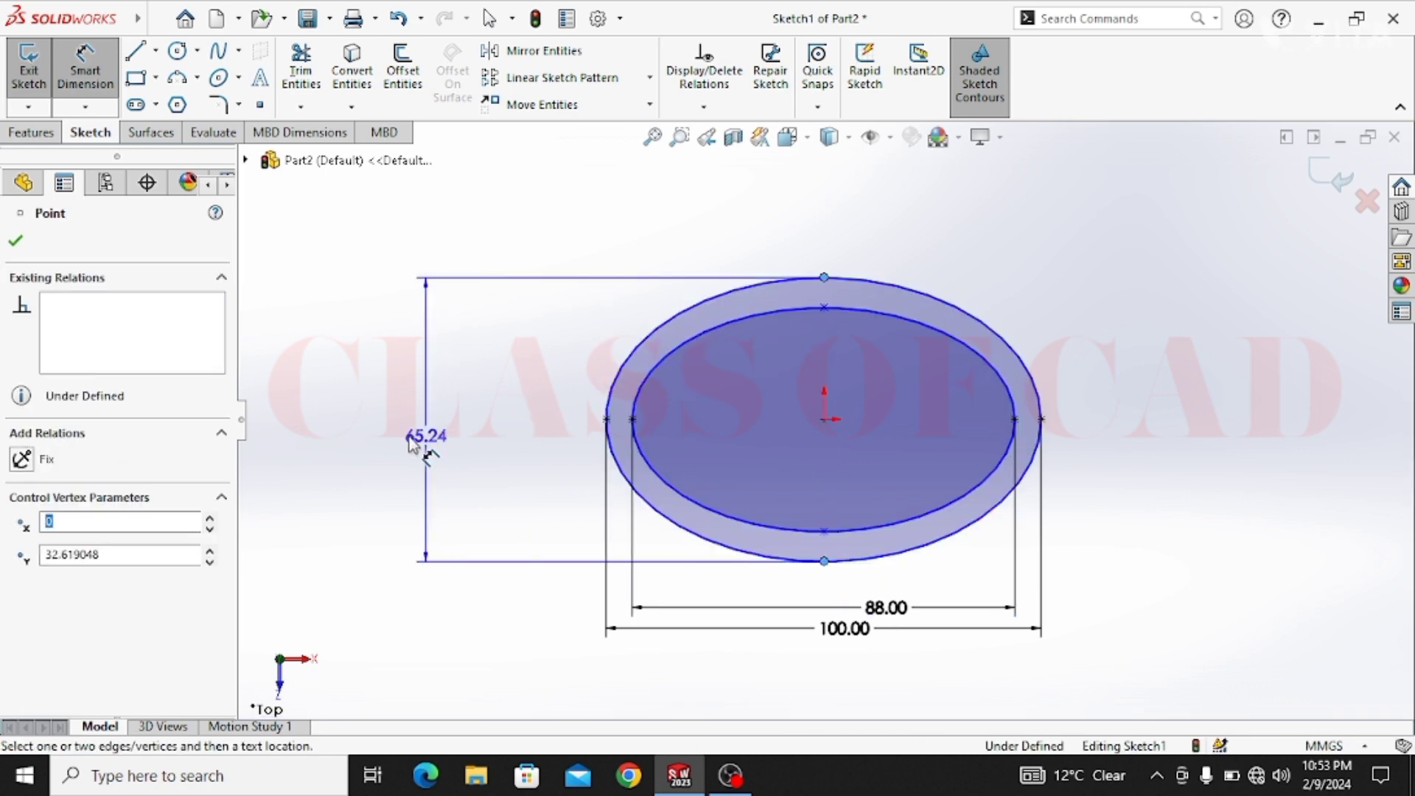
click(343, 431)
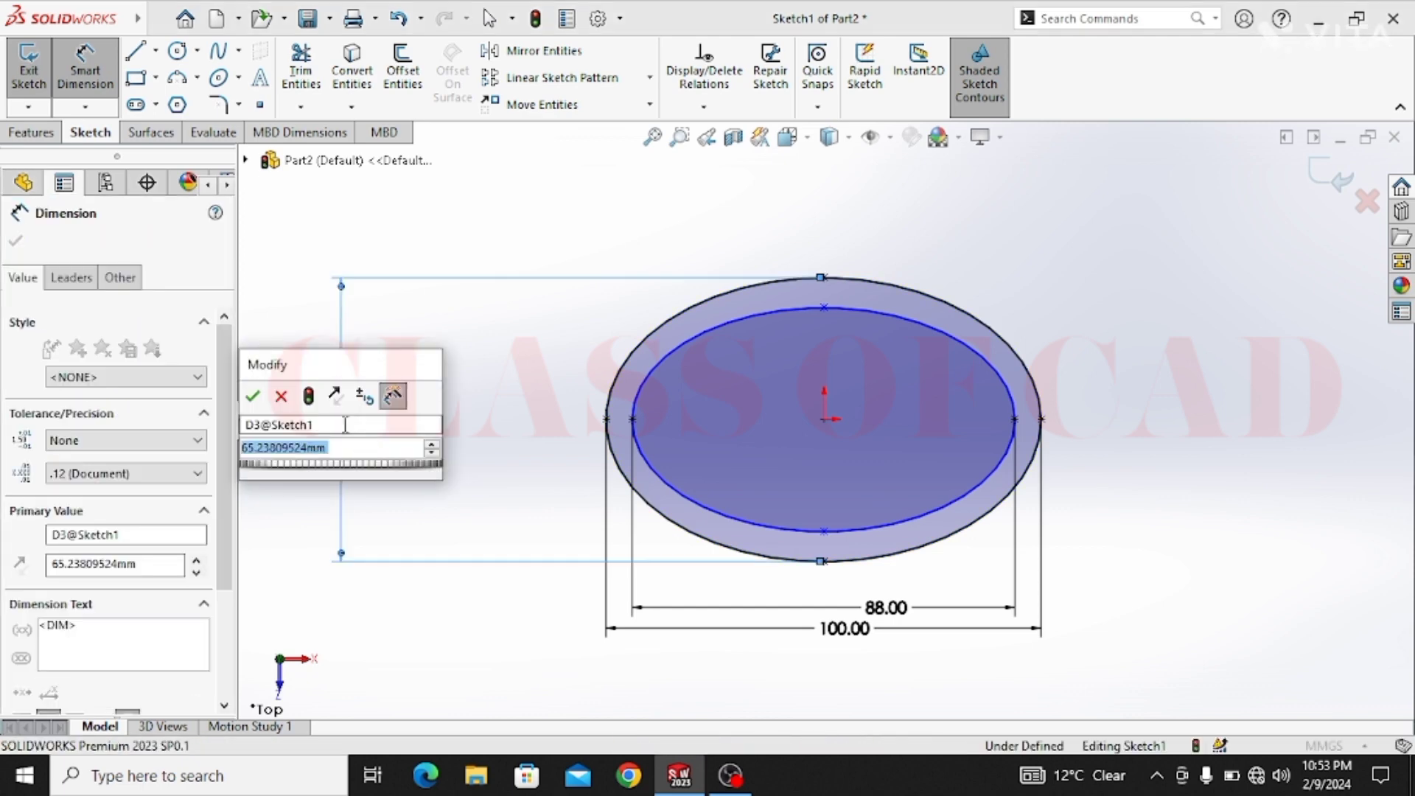
text(62)
key(Return)
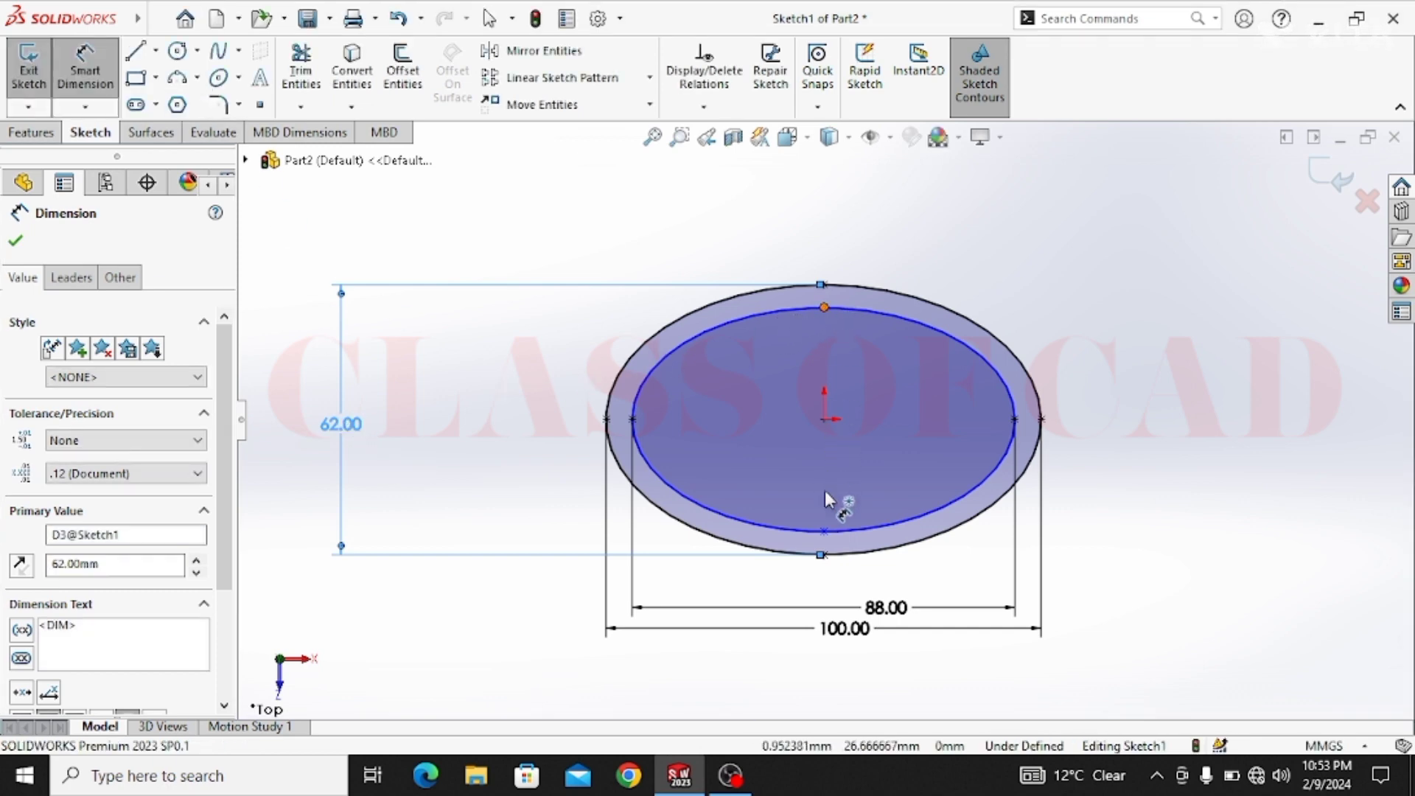
Dimension the inner ellipse's overall height between its upper and lower vertices as 55 mm
click(817, 533)
click(824, 532)
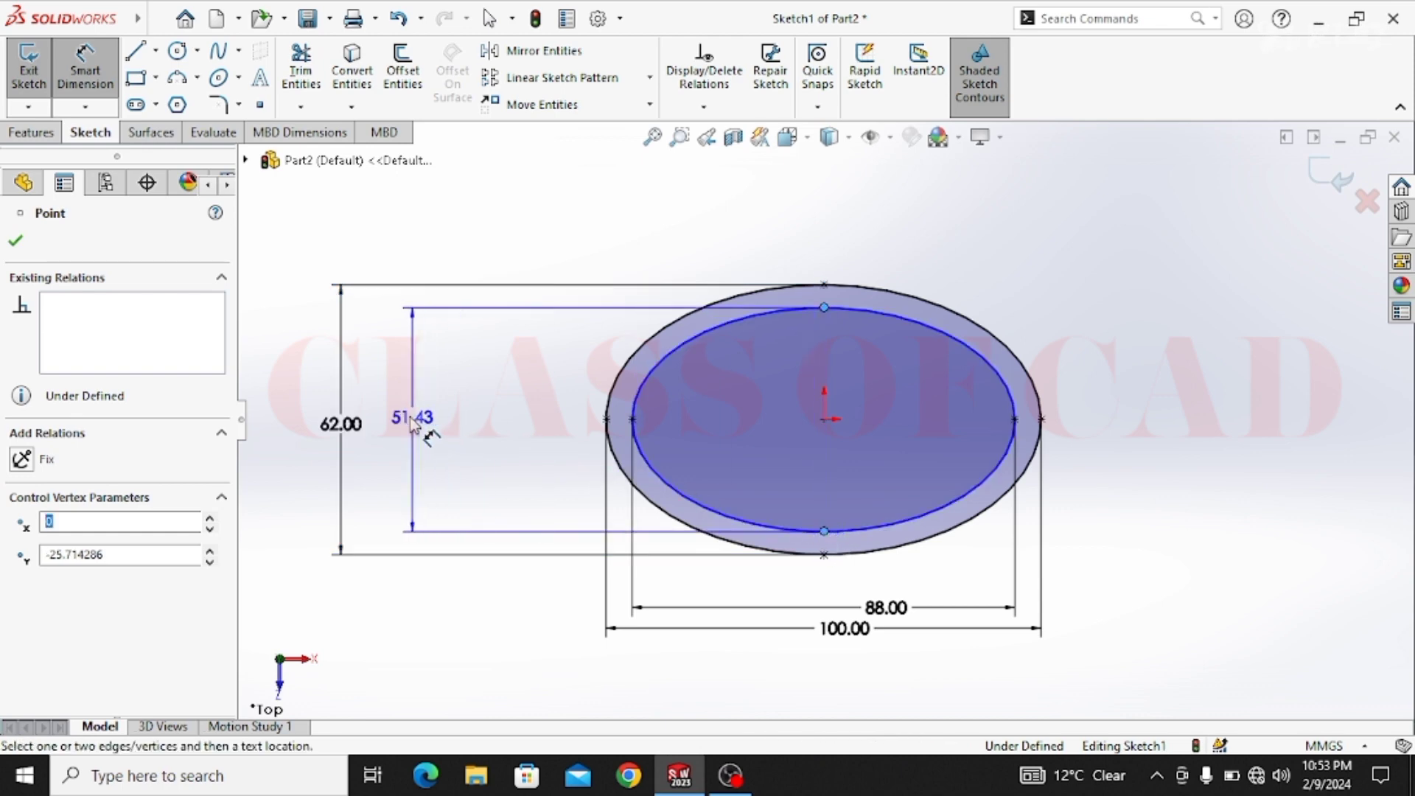
click(391, 407)
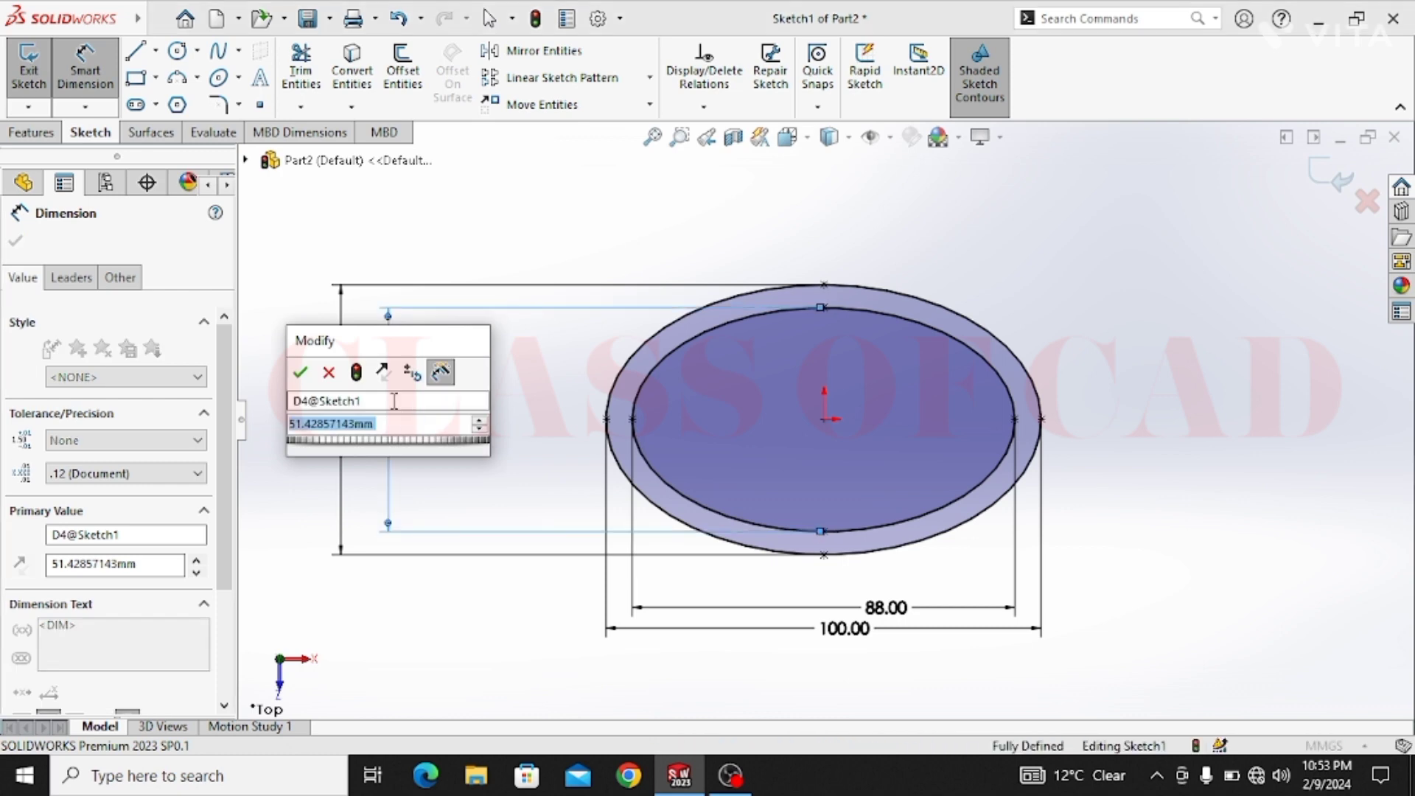
text(55)
key(Return)
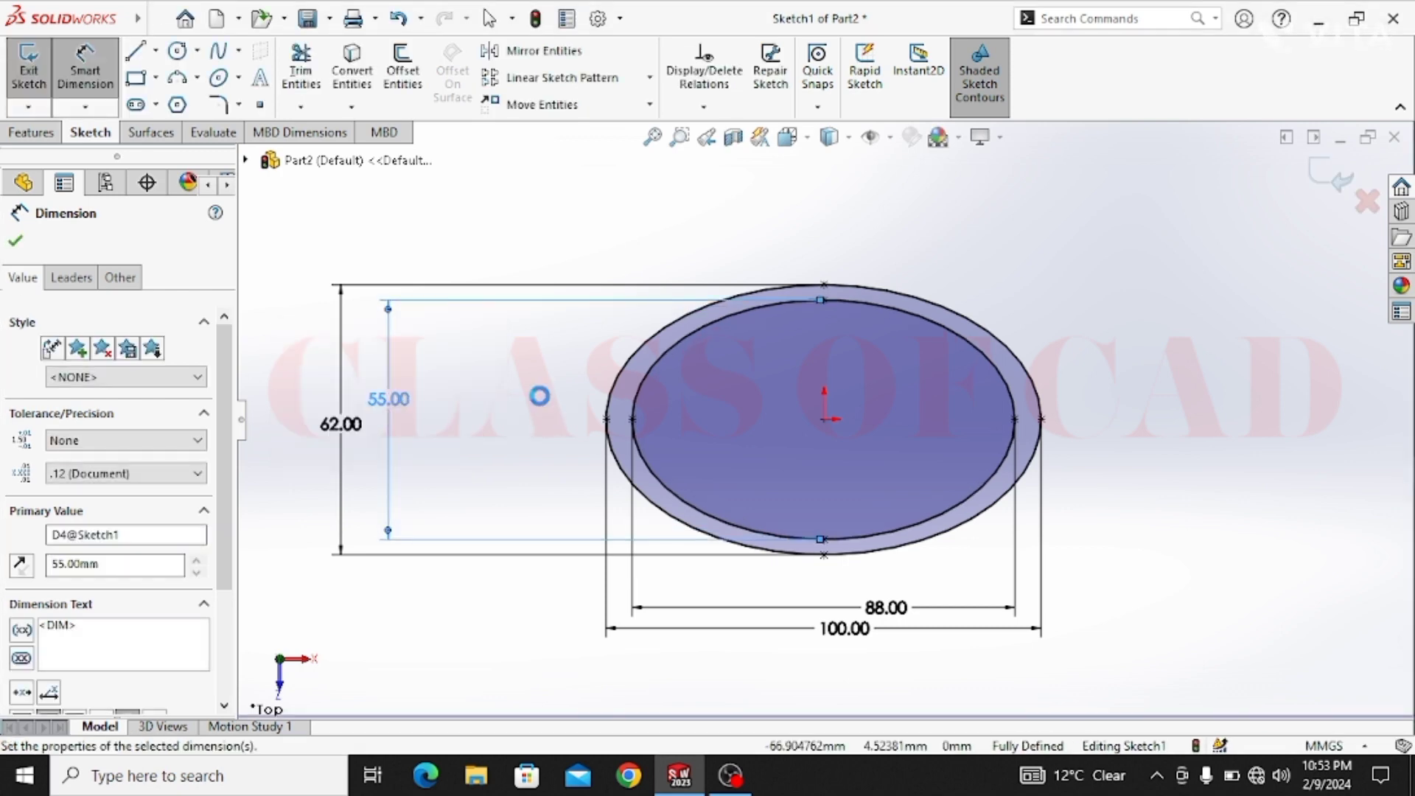
Sketch a narrow upright ellipse centred on the origin, about 47.6 mm tall and 15.2 mm wide
key(Escape)
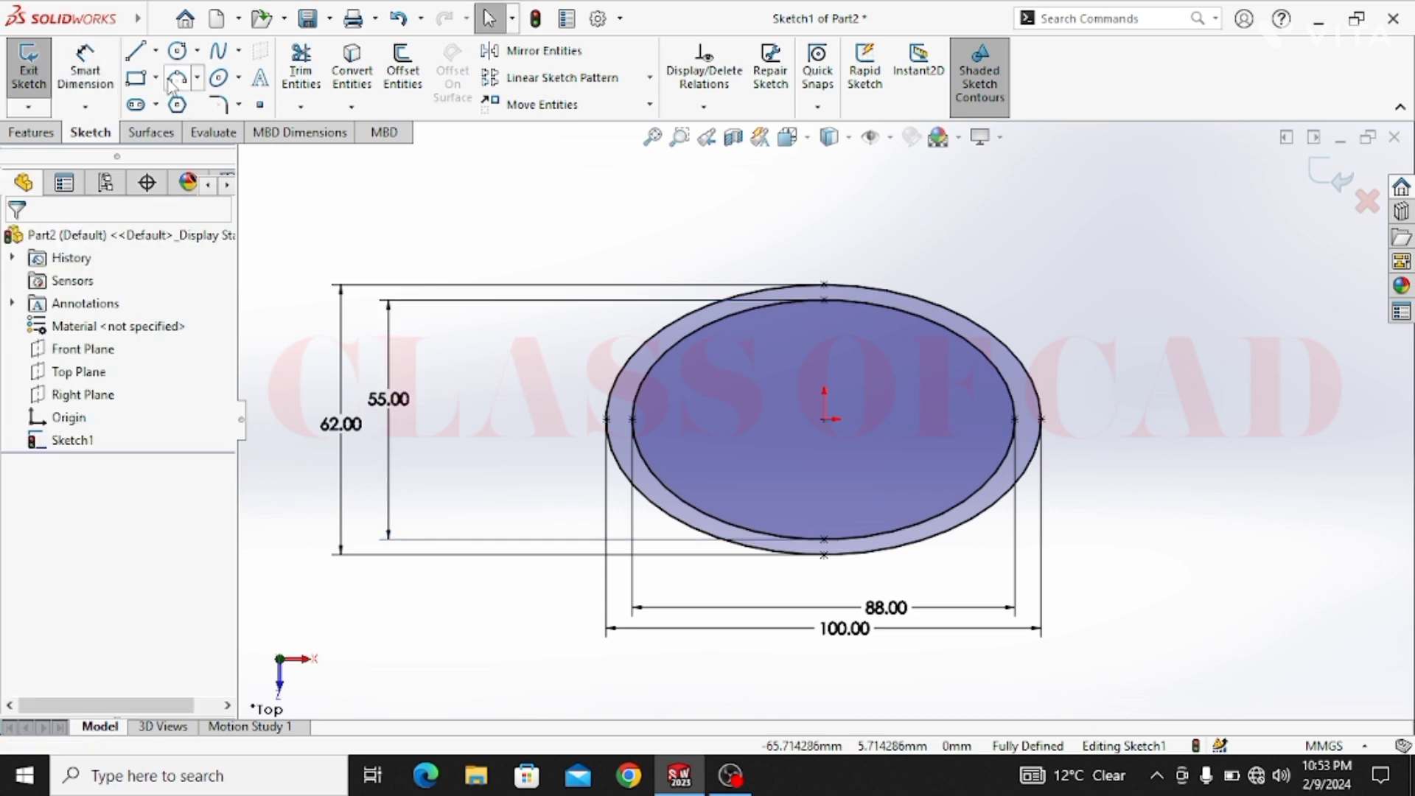
click(219, 78)
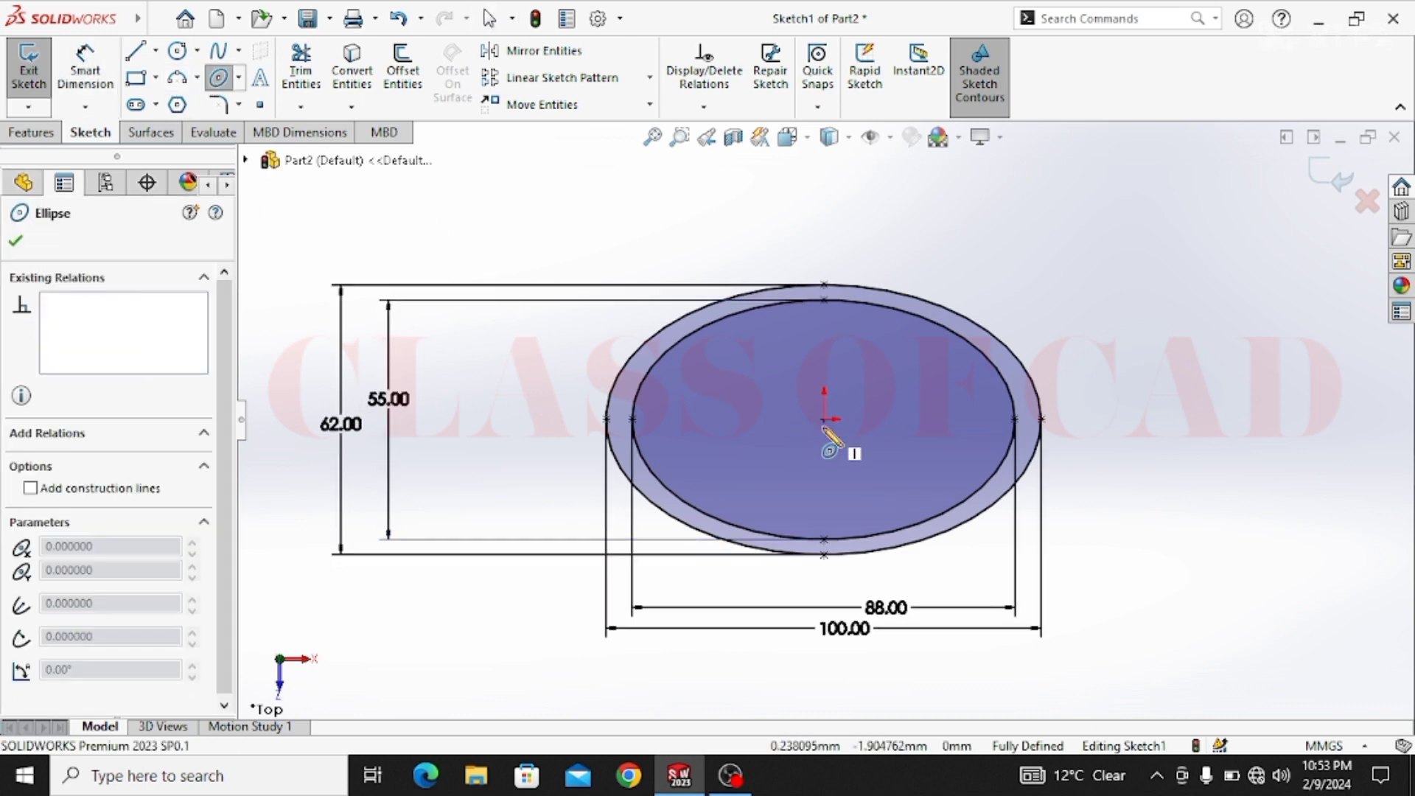
click(824, 419)
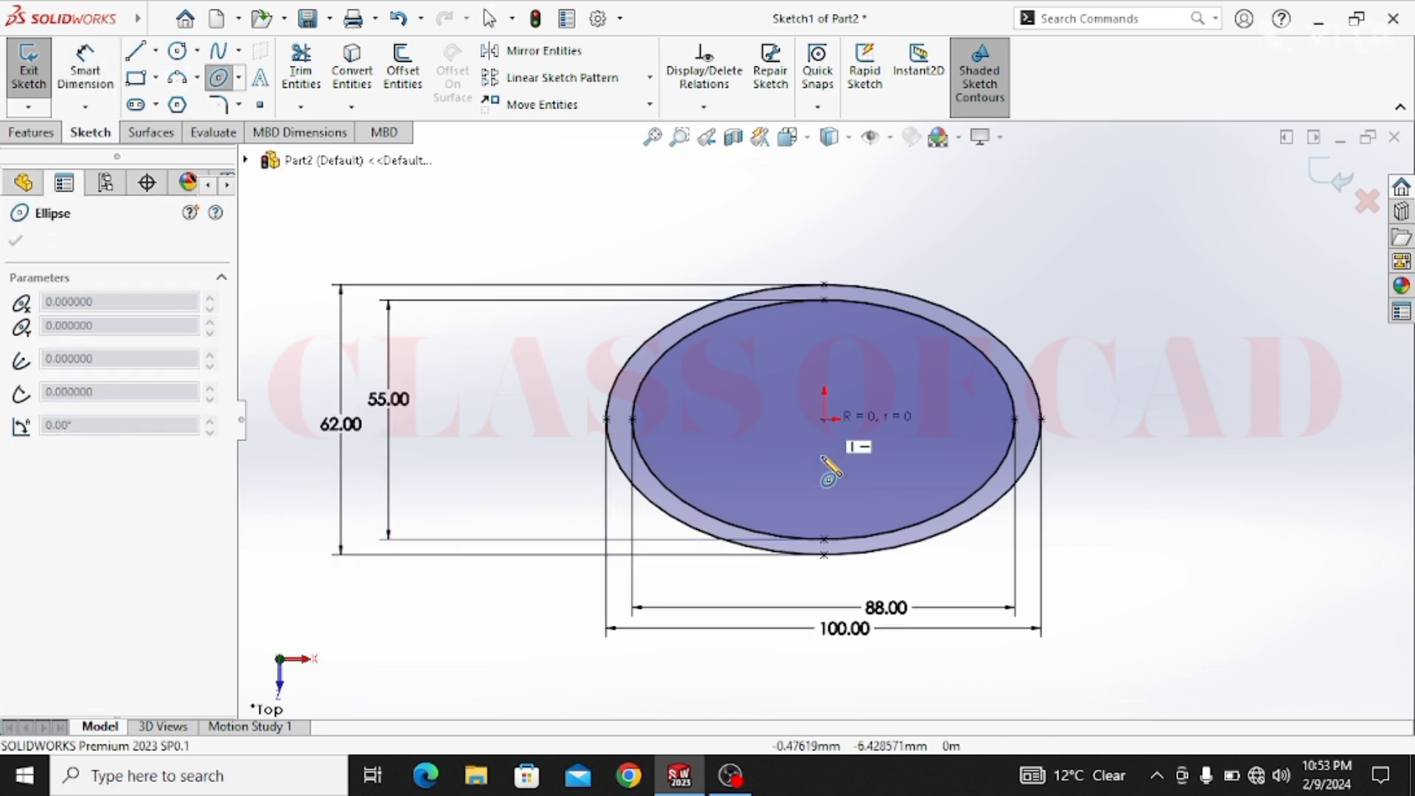
click(827, 523)
click(796, 544)
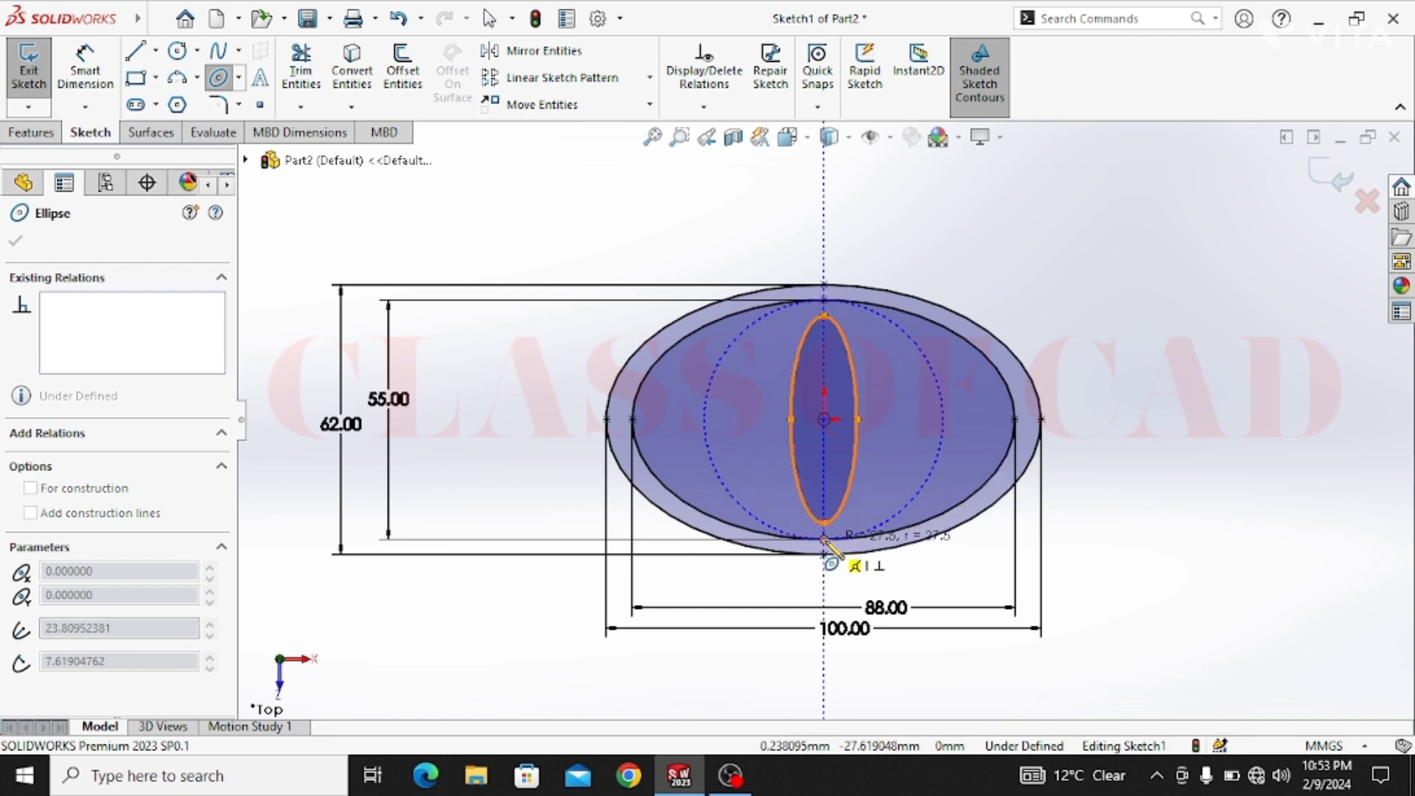
Sketch a second upright ellipse from the origin to the 55 mm ellipse's lower vertex, about 23 mm wide
scroll(824, 542, down, 4)
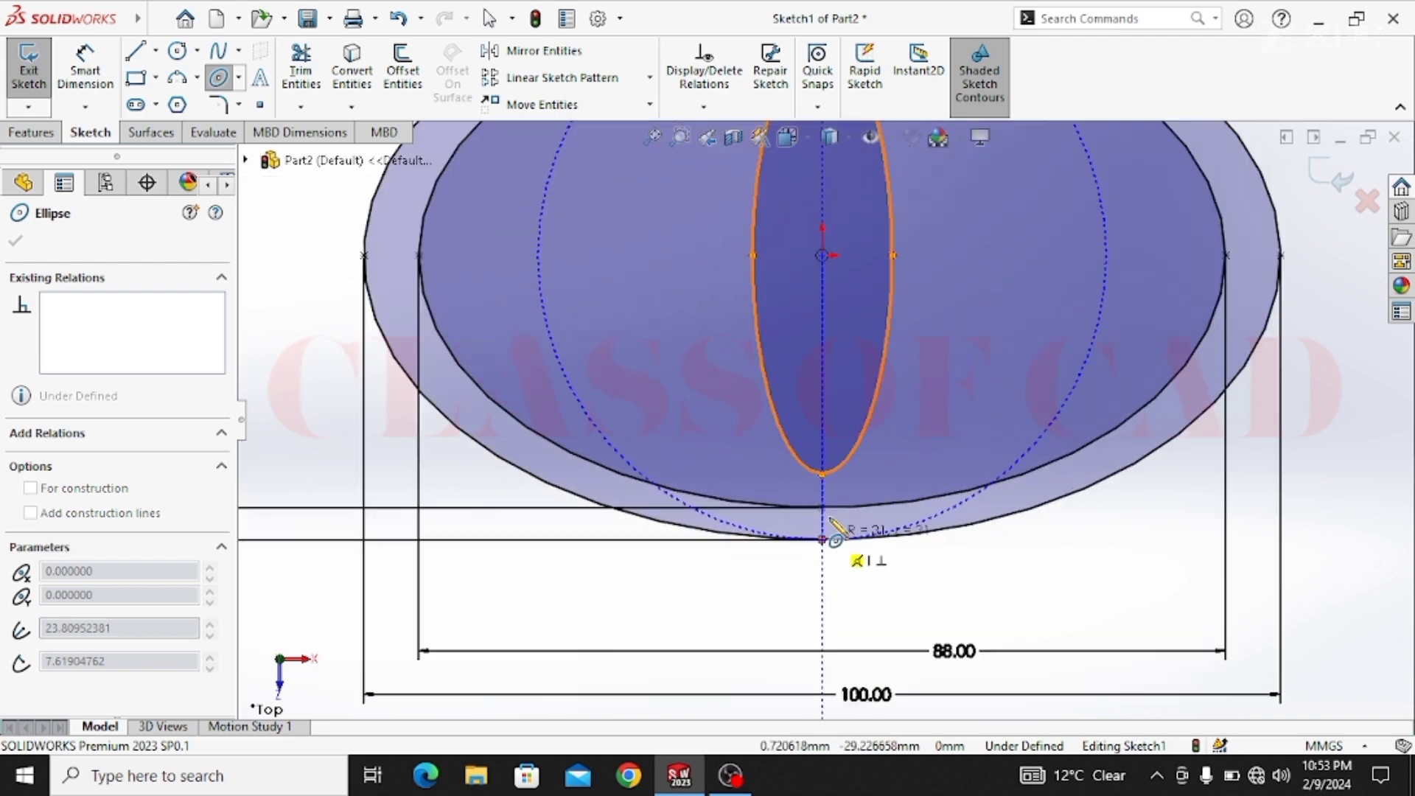
click(822, 507)
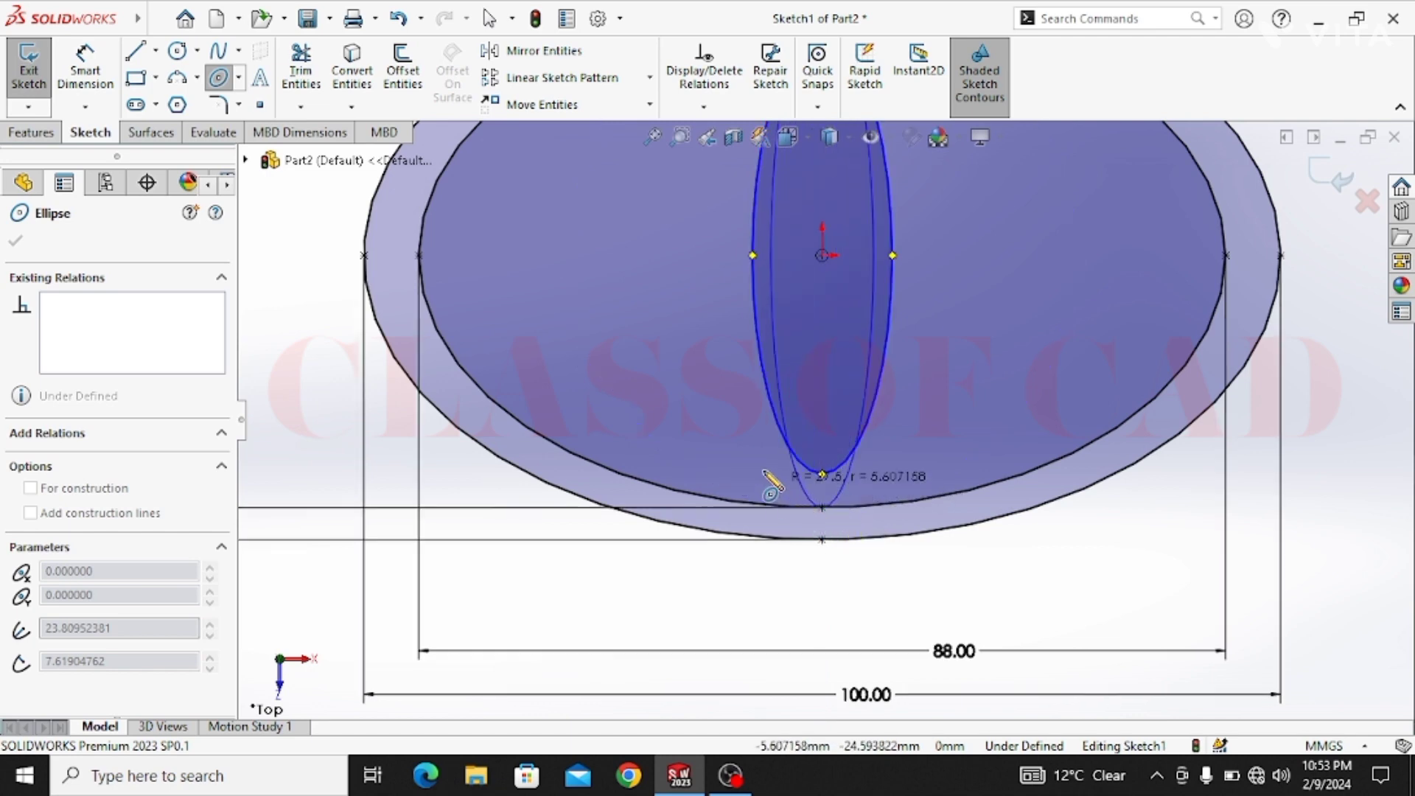
click(718, 295)
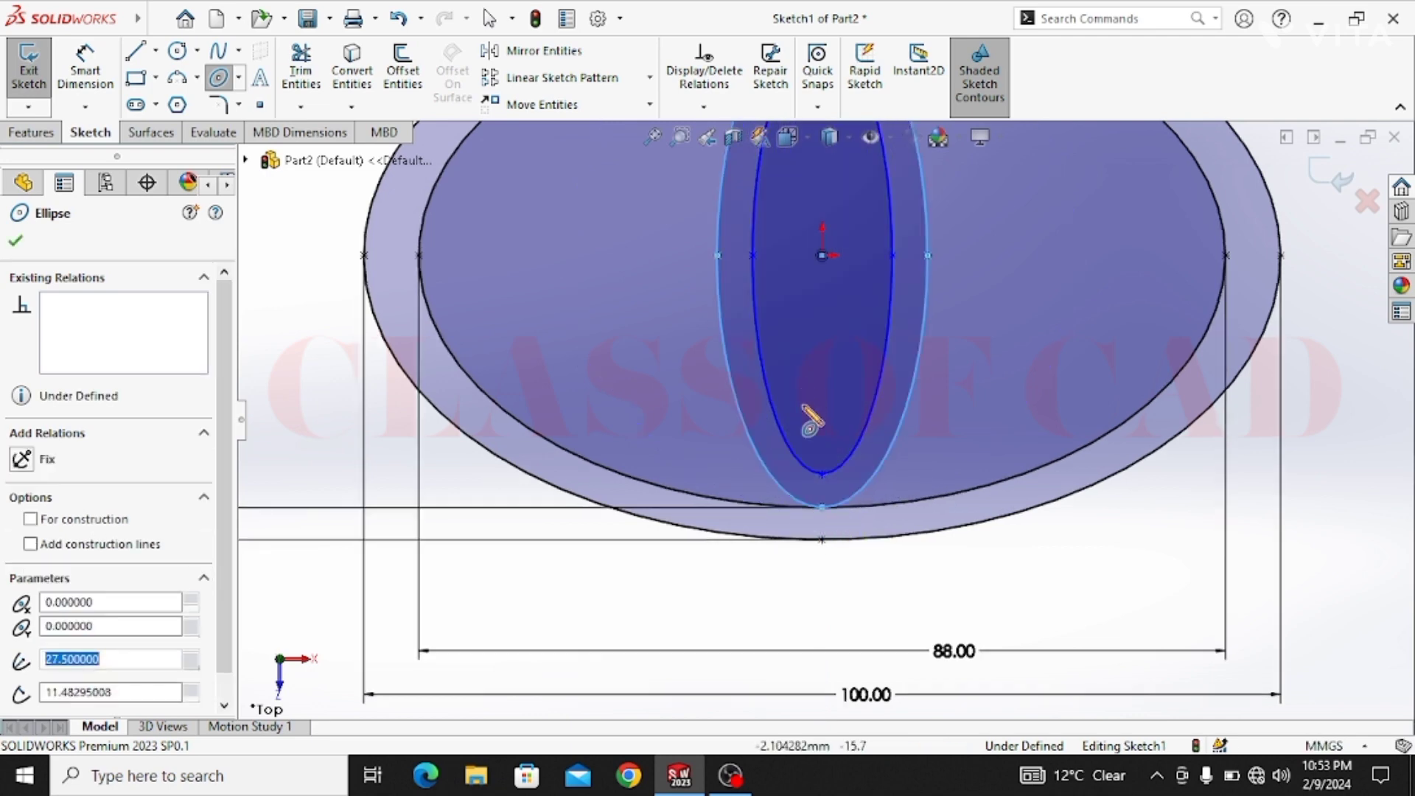
key(Escape)
scroll(797, 427, up, 3)
scroll(799, 422, up, 1)
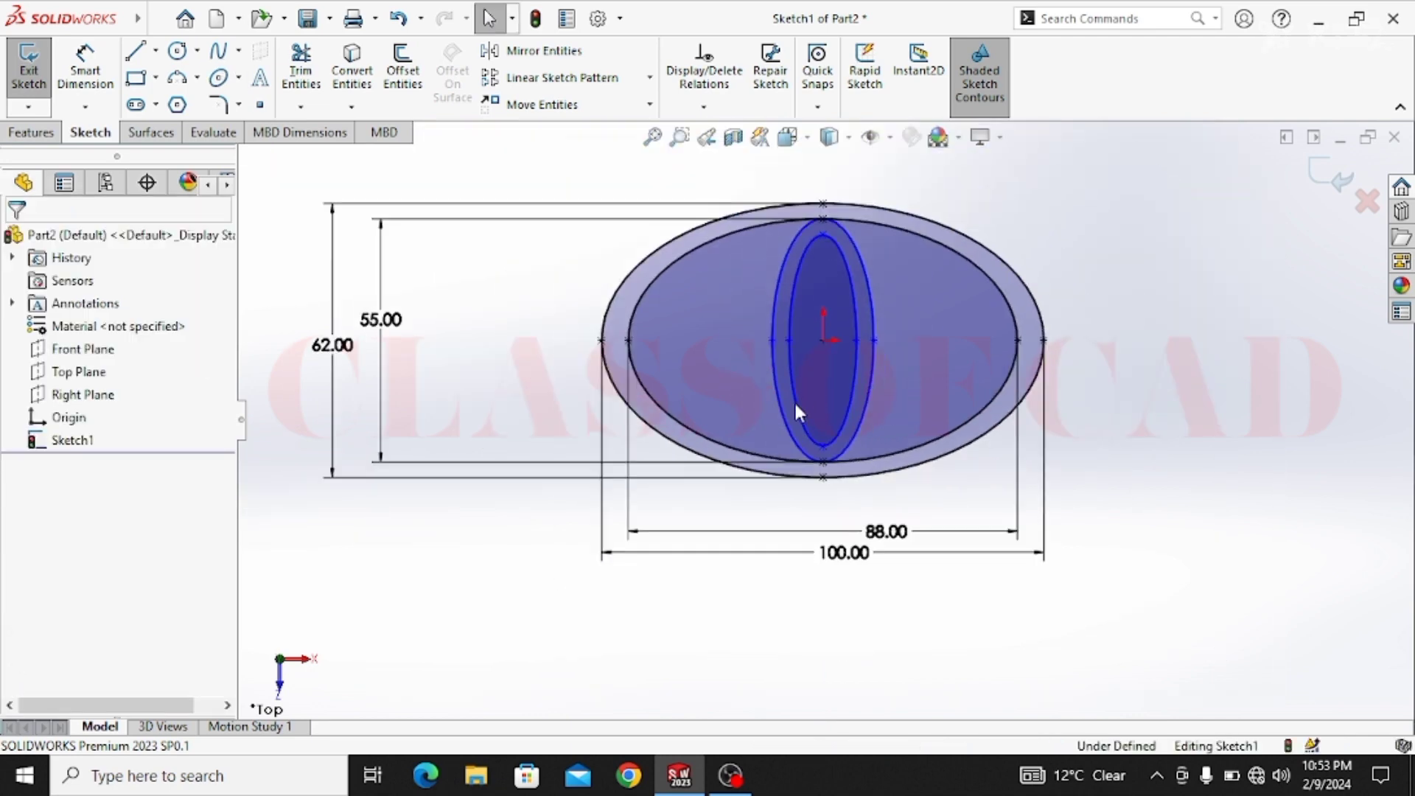
Dimension the inner upright ellipse's overall height between its upper and lower vertices as 42 mm
ctrl+middle_drag(796, 402, 740, 491)
click(101, 70)
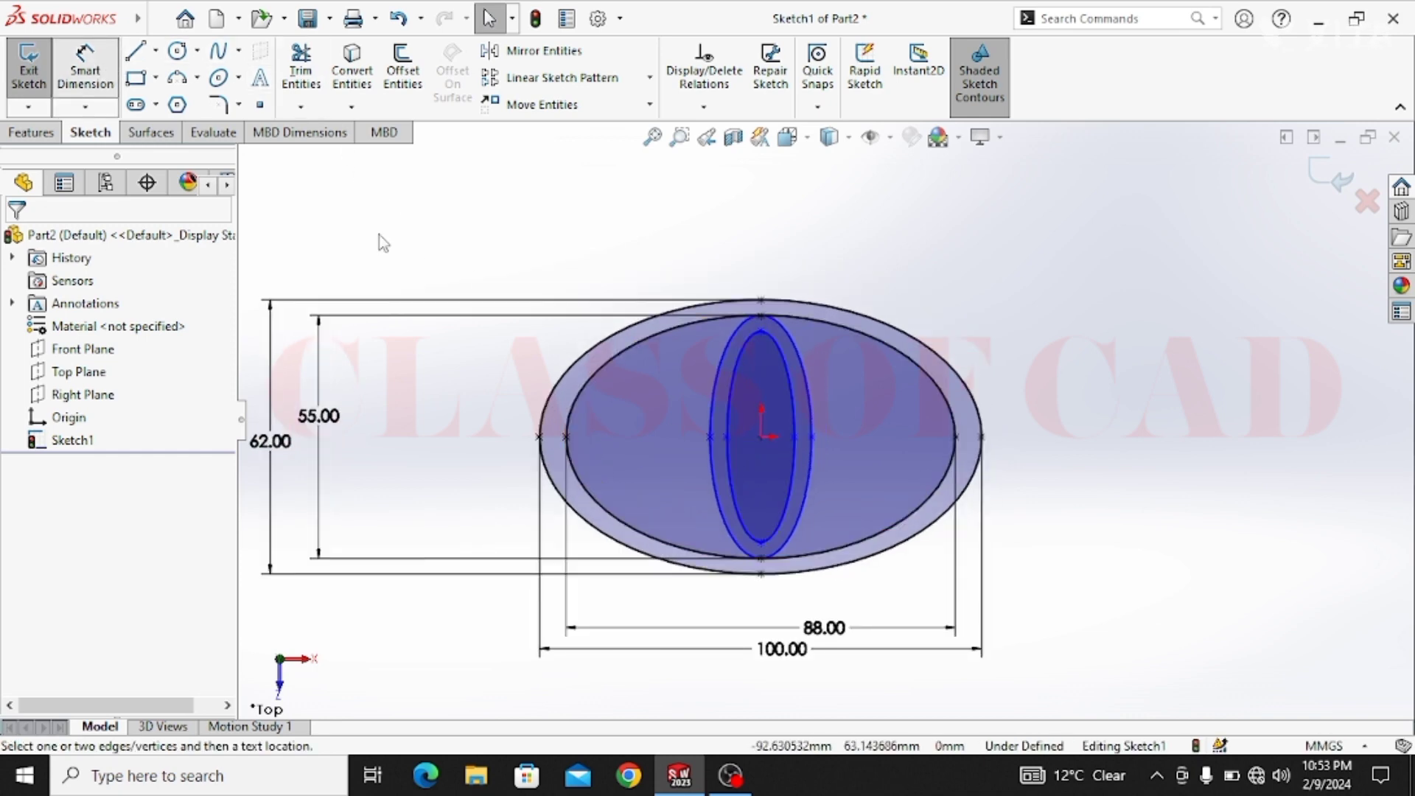
click(763, 334)
click(762, 543)
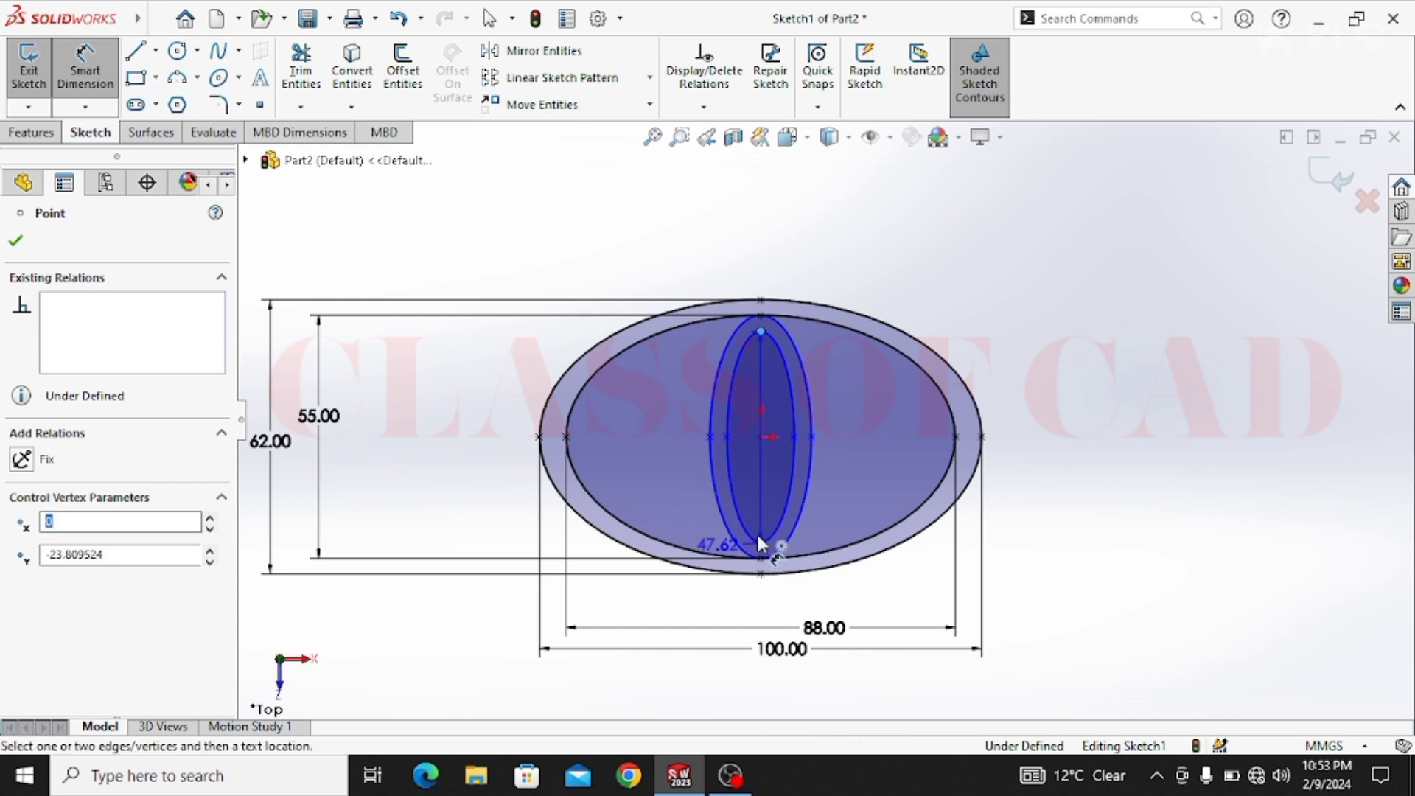
click(384, 421)
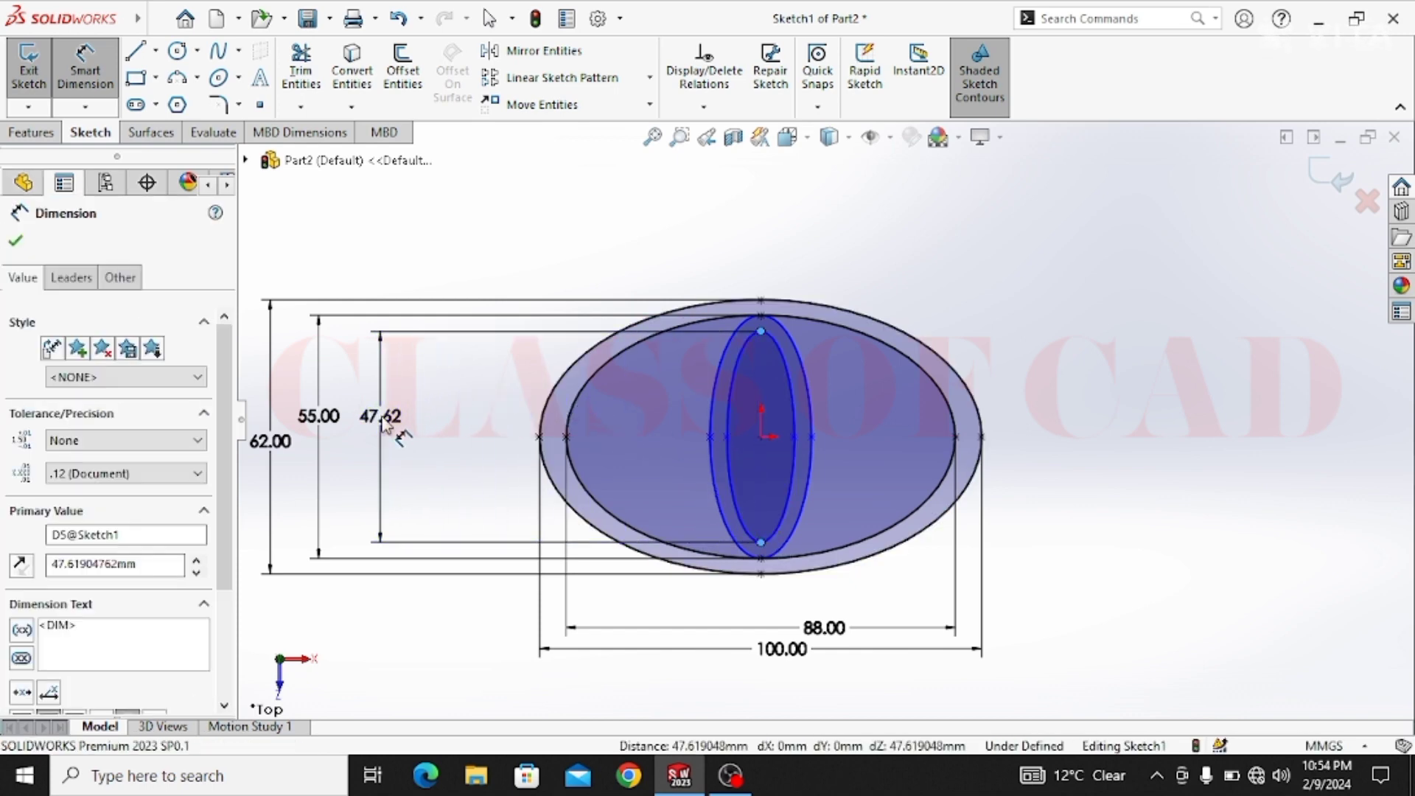
text(42)
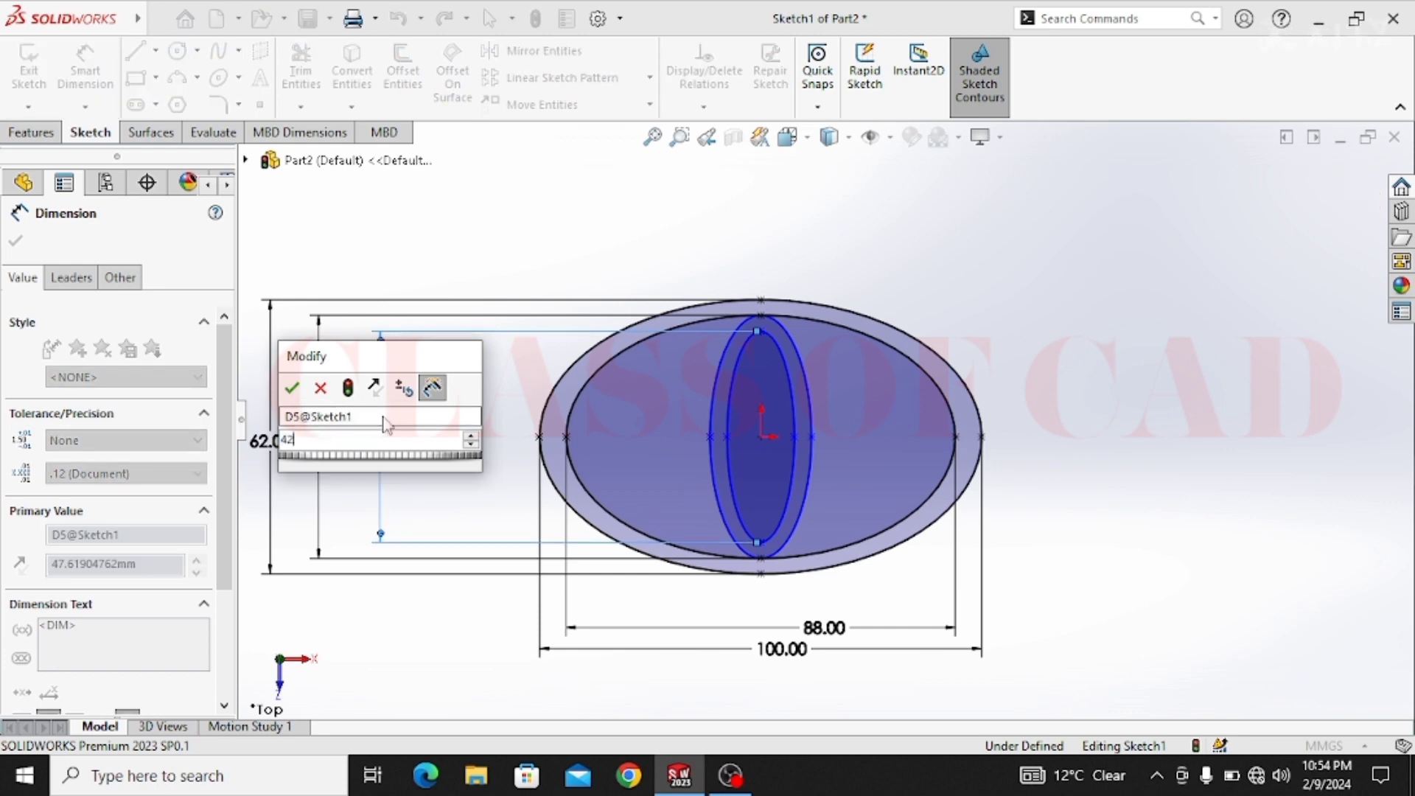
key(Escape)
key(Return)
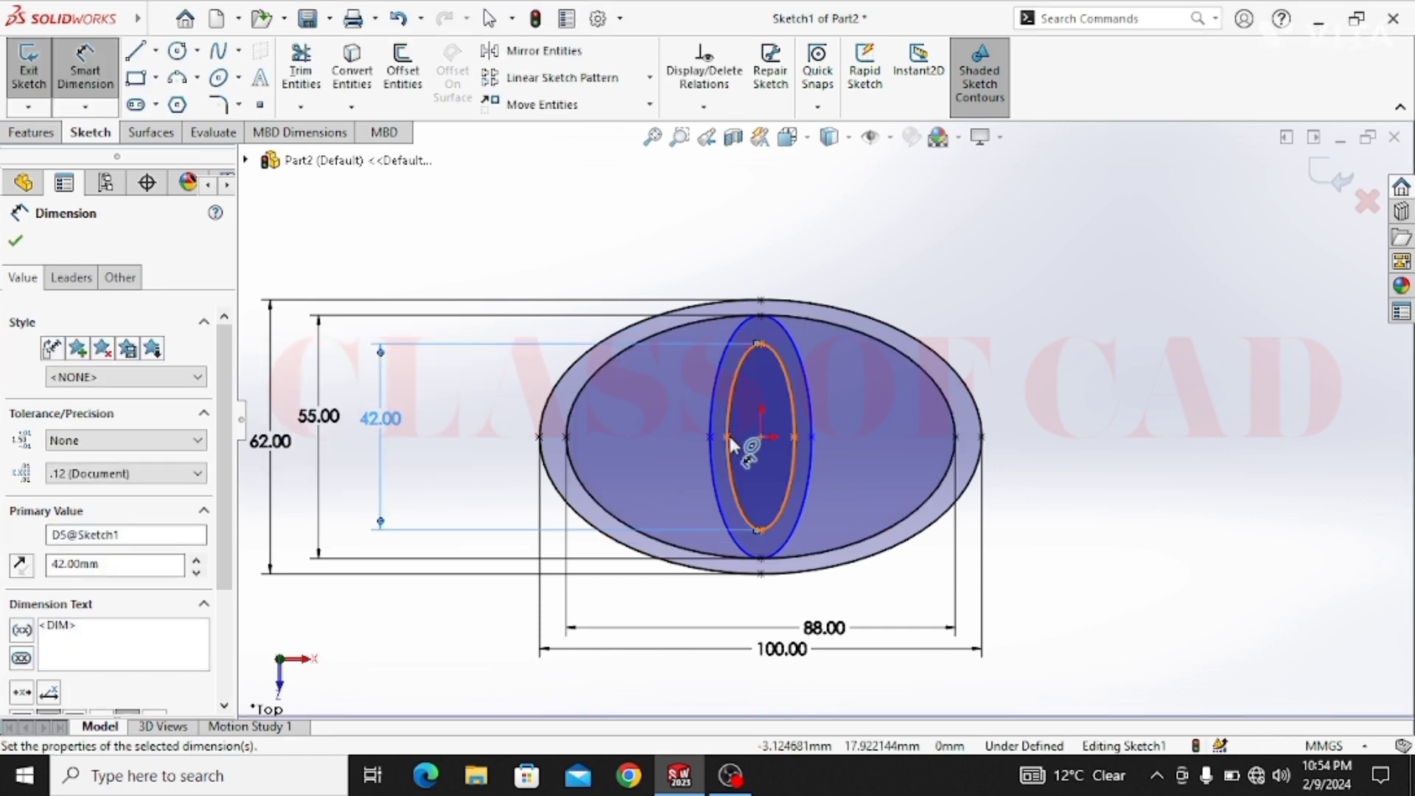
Dimension the inner upright ellipse's overall width between its left and right vertices as 20 mm
click(794, 436)
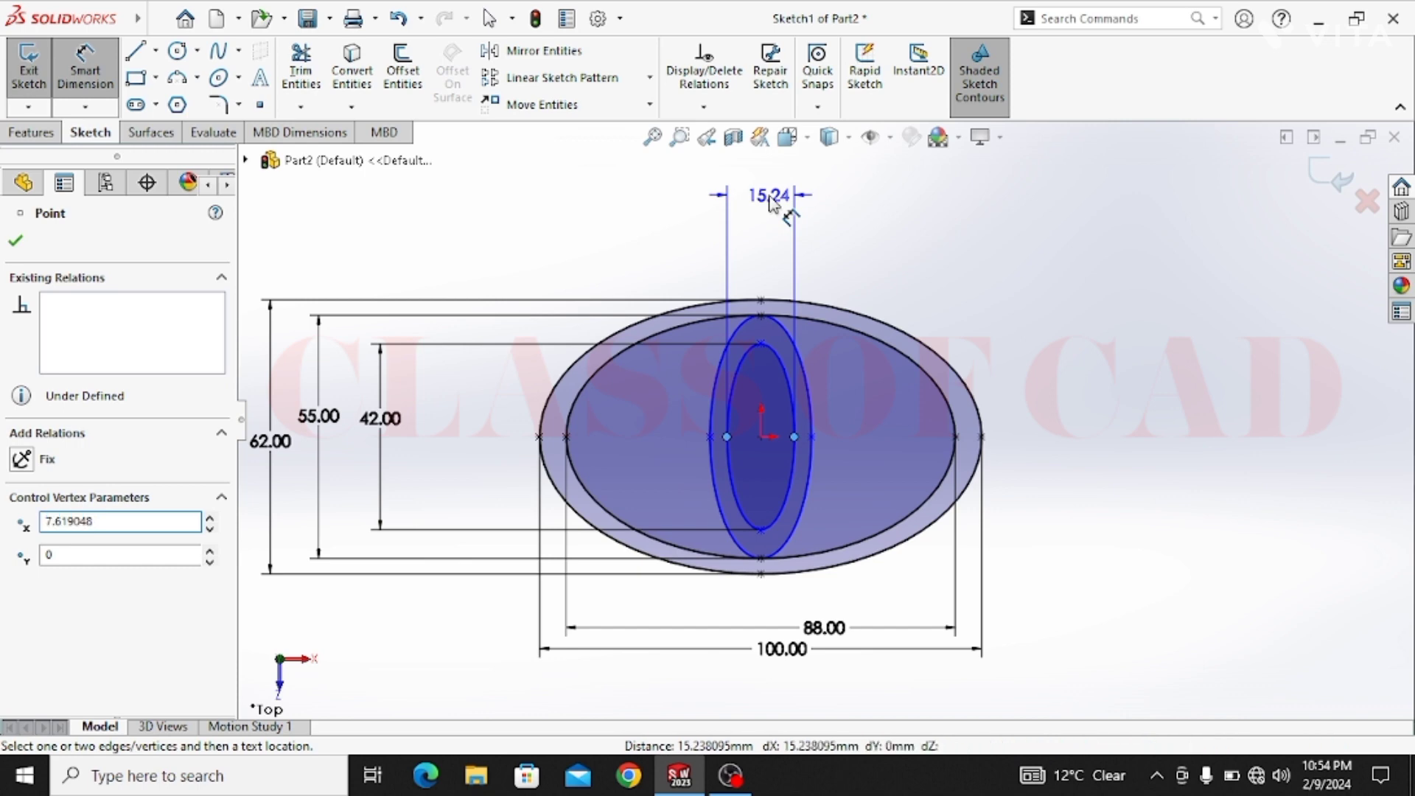
click(770, 202)
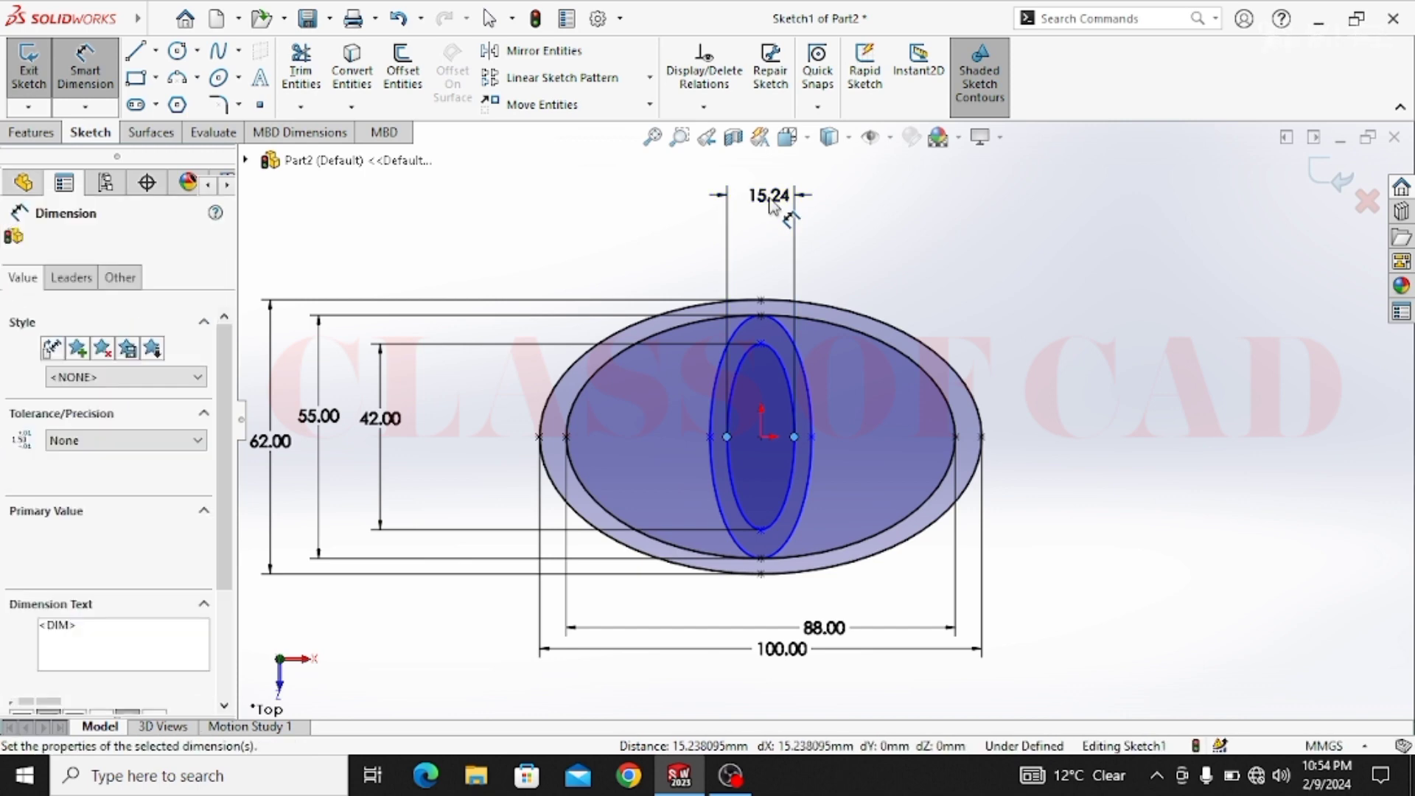
text(20)
key(Escape)
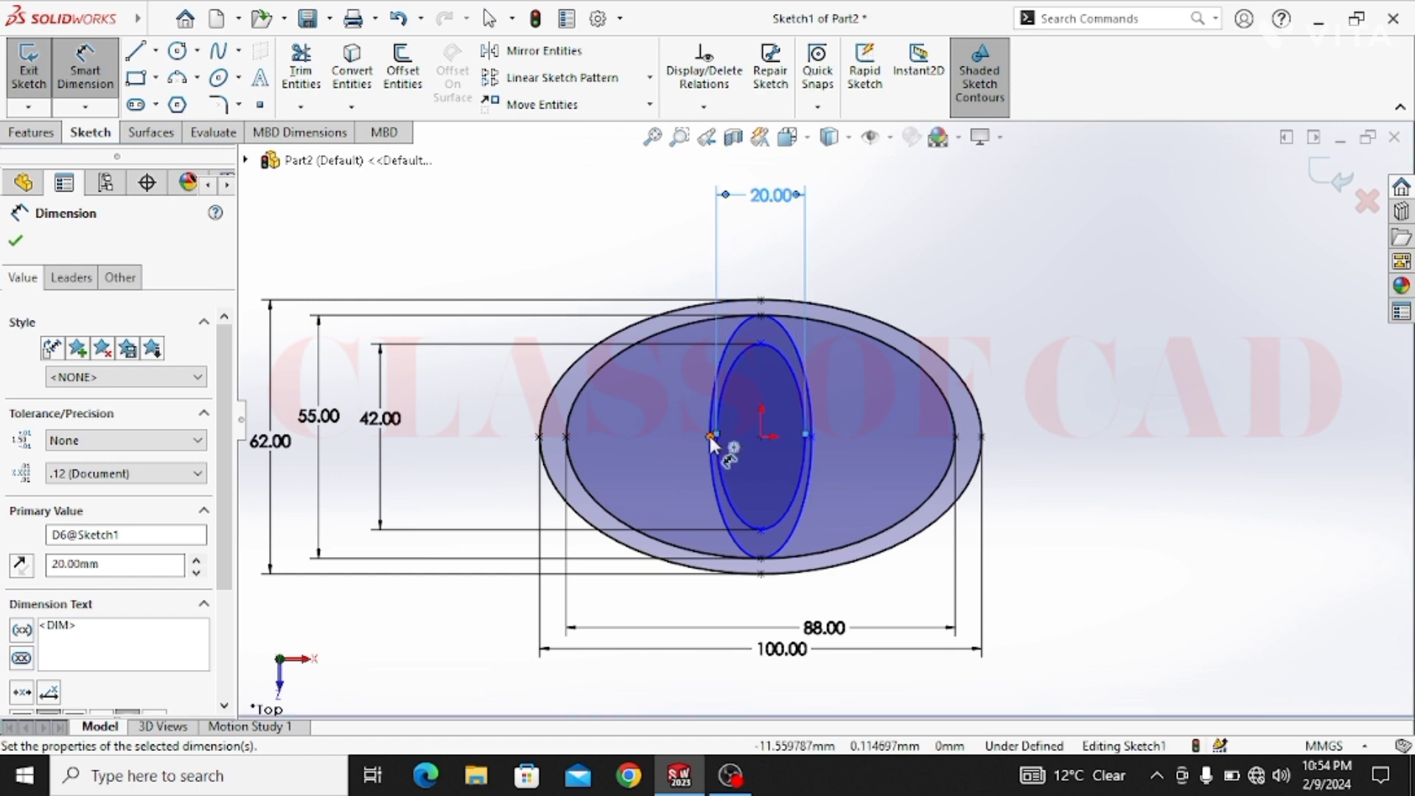
Dimension the outer upright ellipse's overall width between its left and right vertices as 27 mm
click(806, 438)
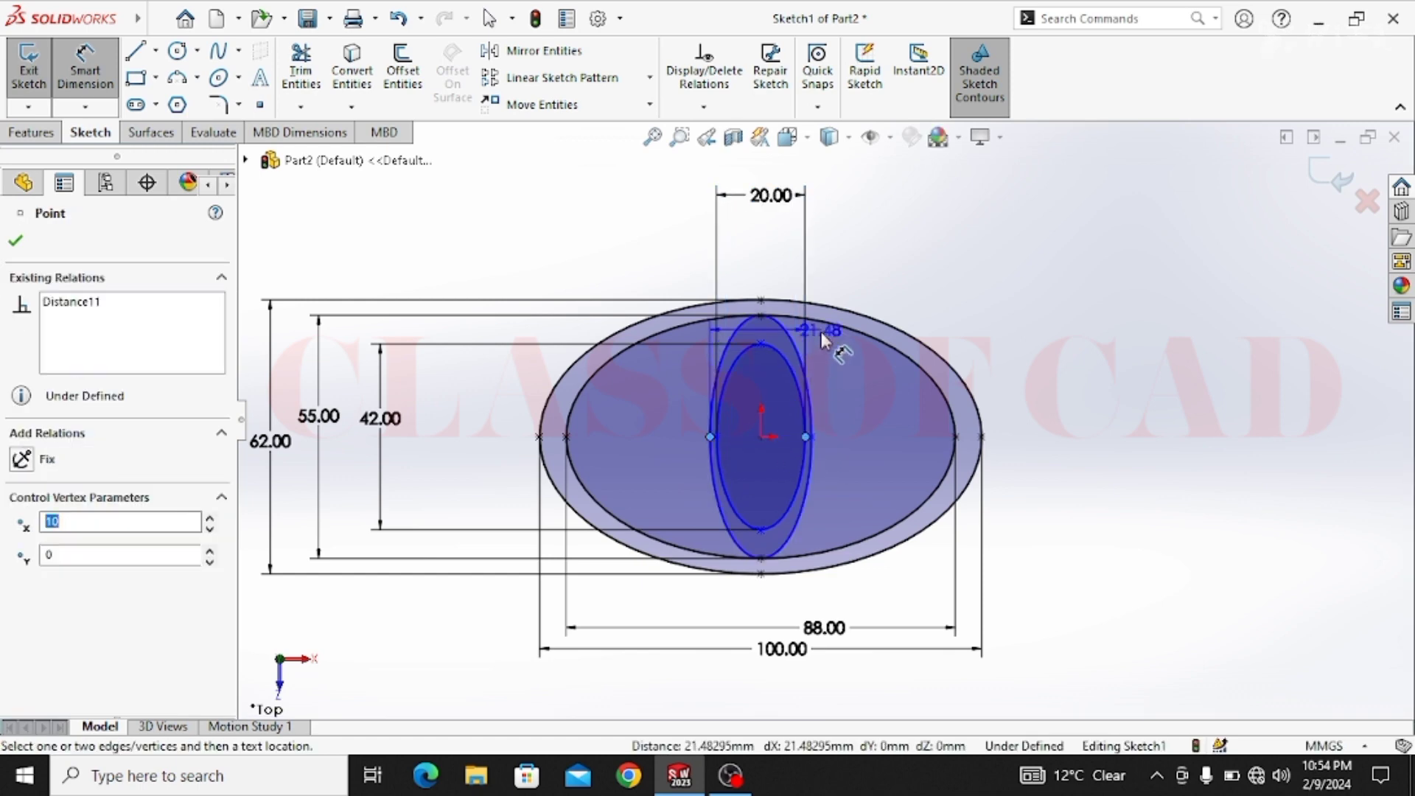
key(Escape)
click(811, 437)
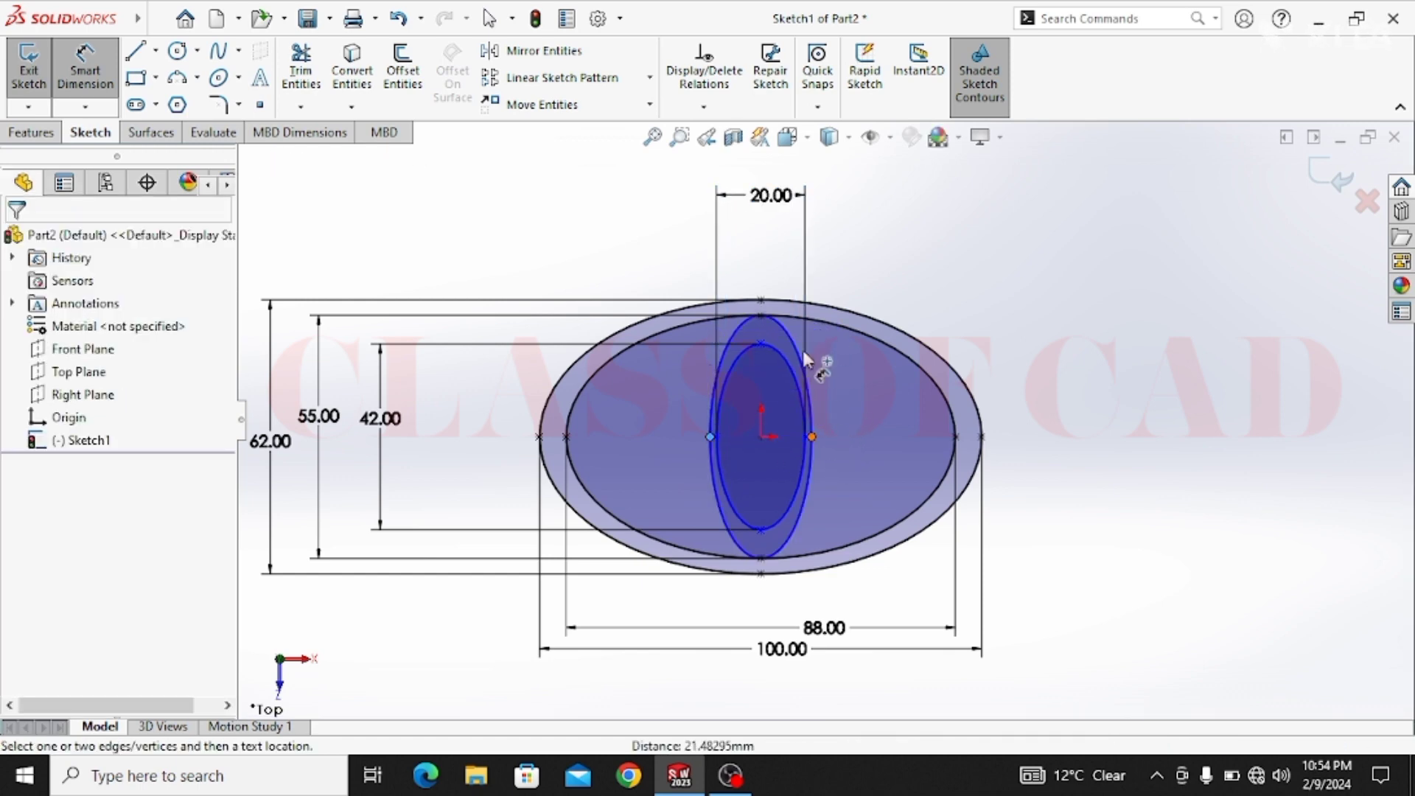
click(681, 179)
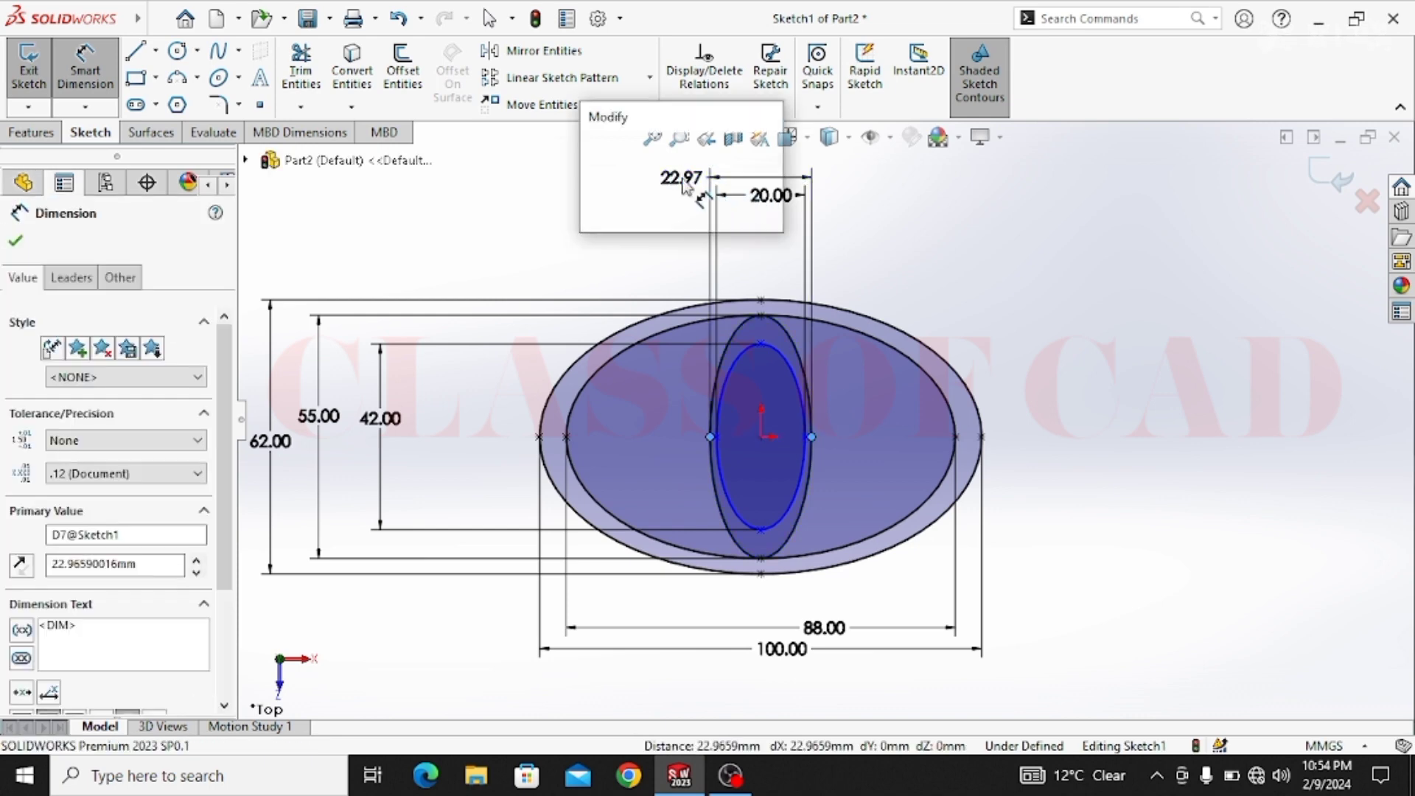
text(27)
key(Return)
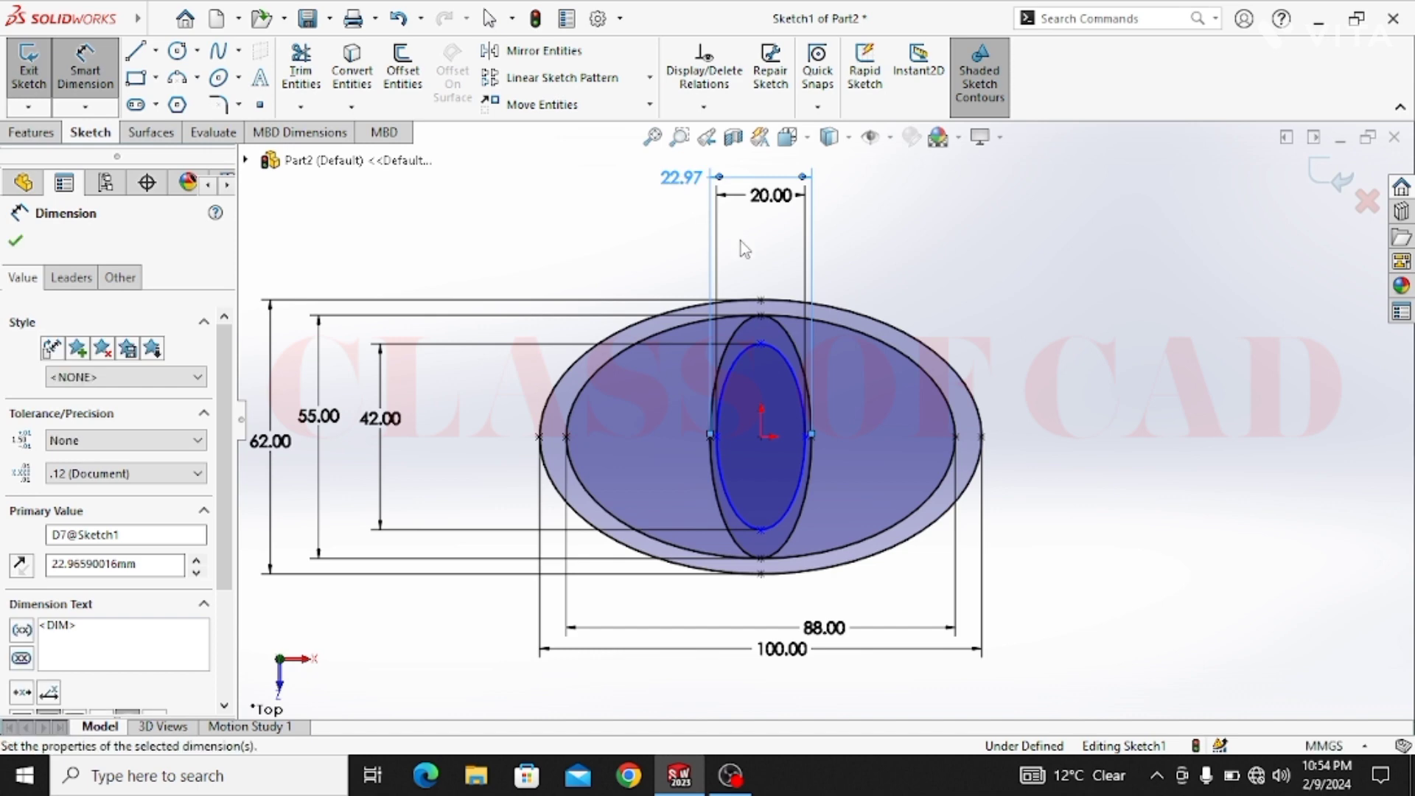
key(Escape)
key(Escape)
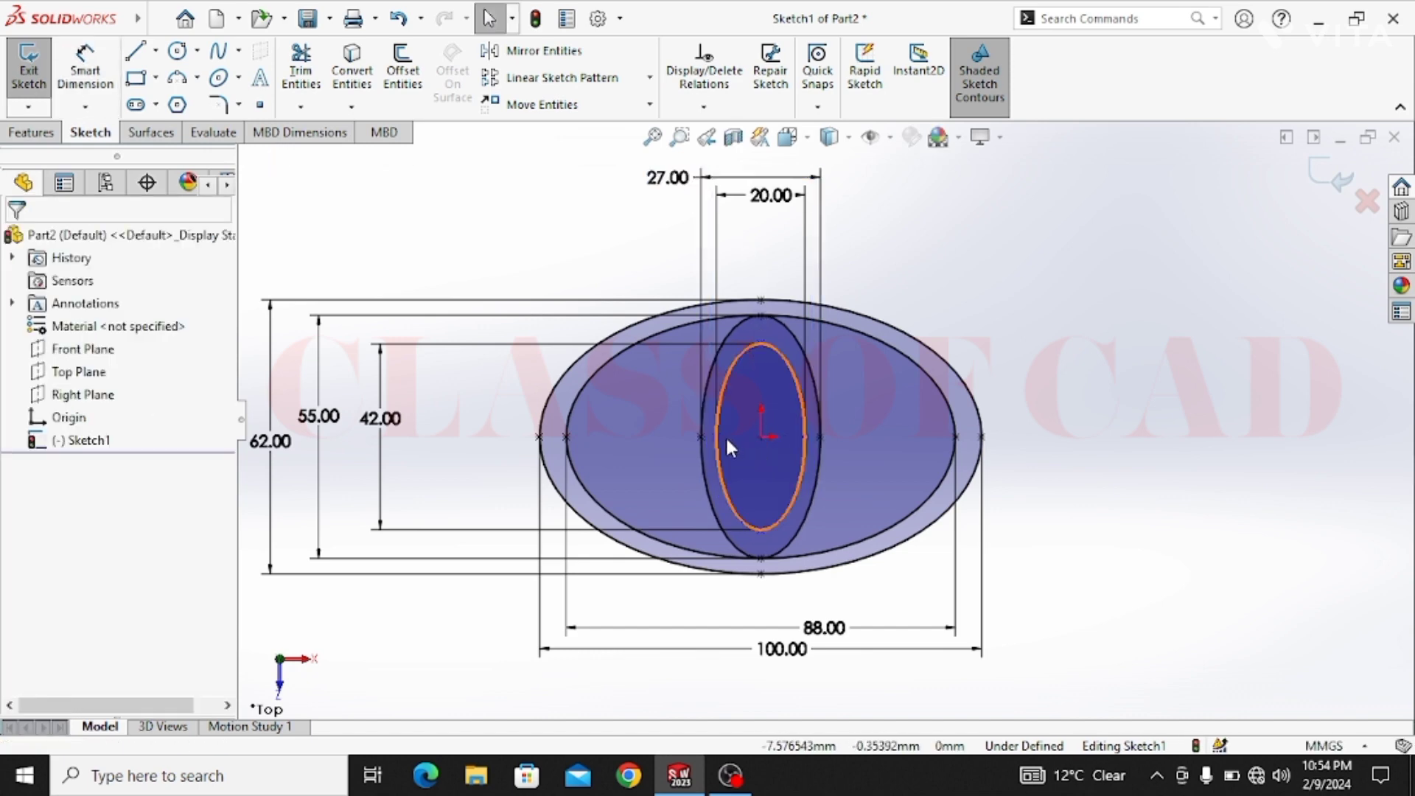
Add a Horizontal relation between the inner upright ellipse's left vertex and the ellipses' centre point at the origin
click(717, 436)
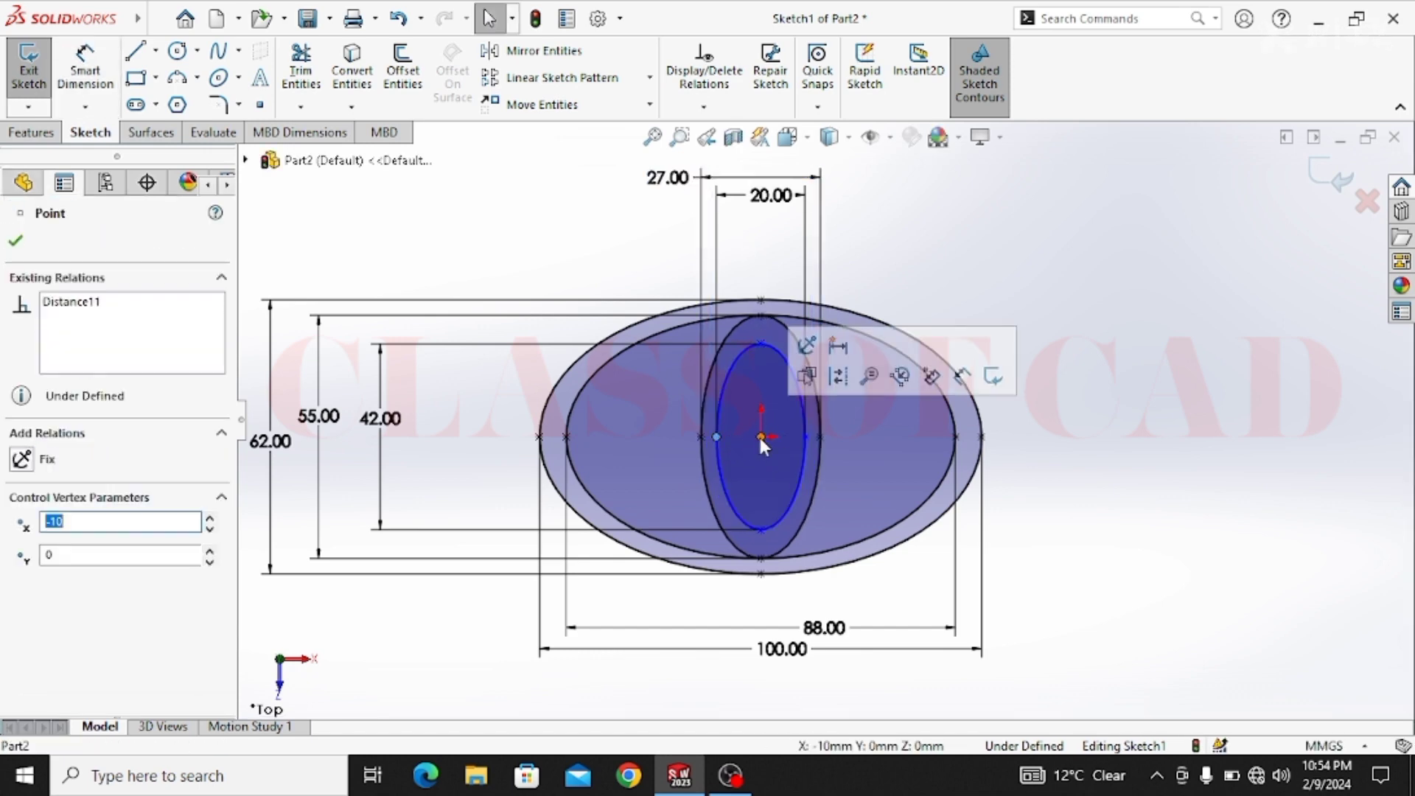
ctrl+click(760, 438)
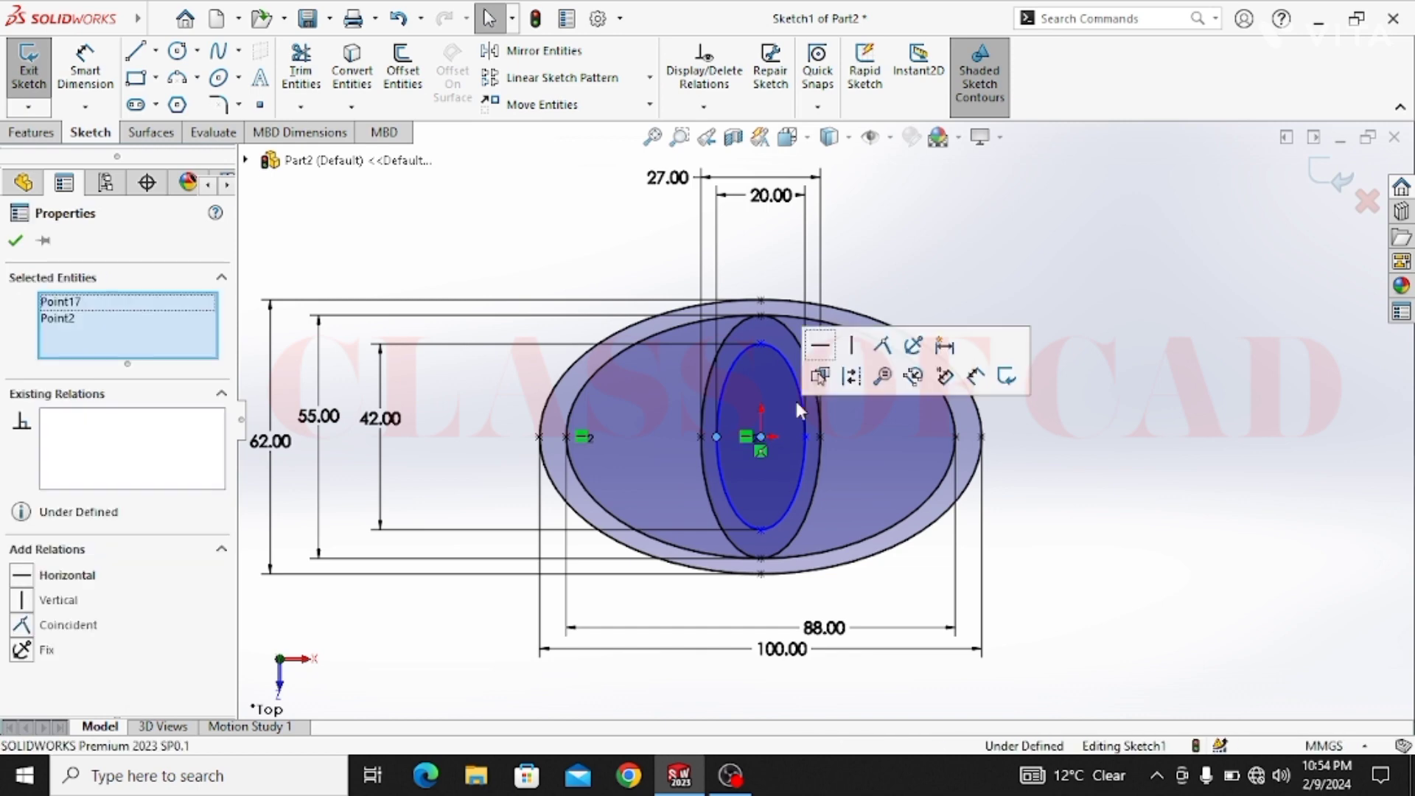
click(821, 346)
key(Escape)
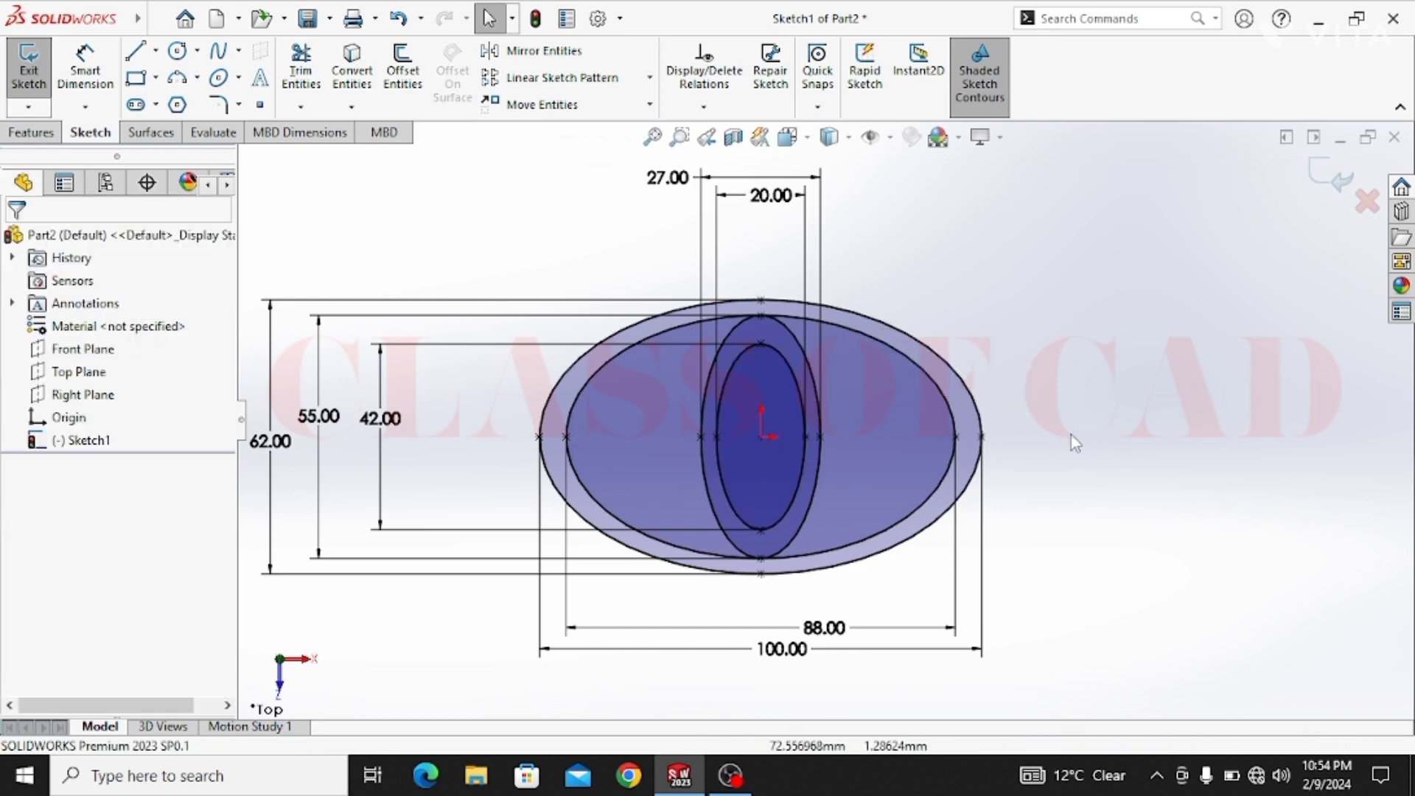
Sketch a short vertical centerline from the origin upward, ending inside the inner upright ellipse
click(155, 51)
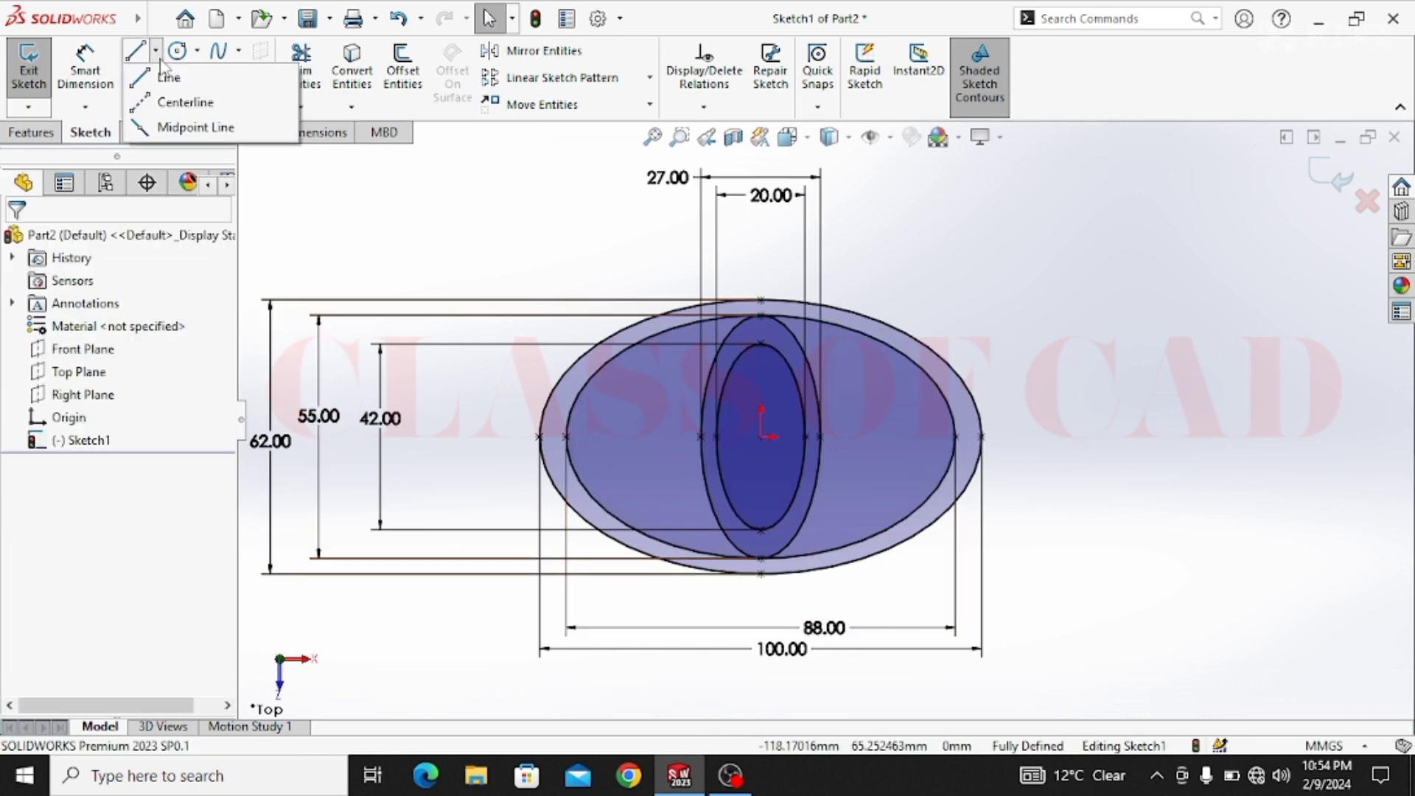
click(173, 102)
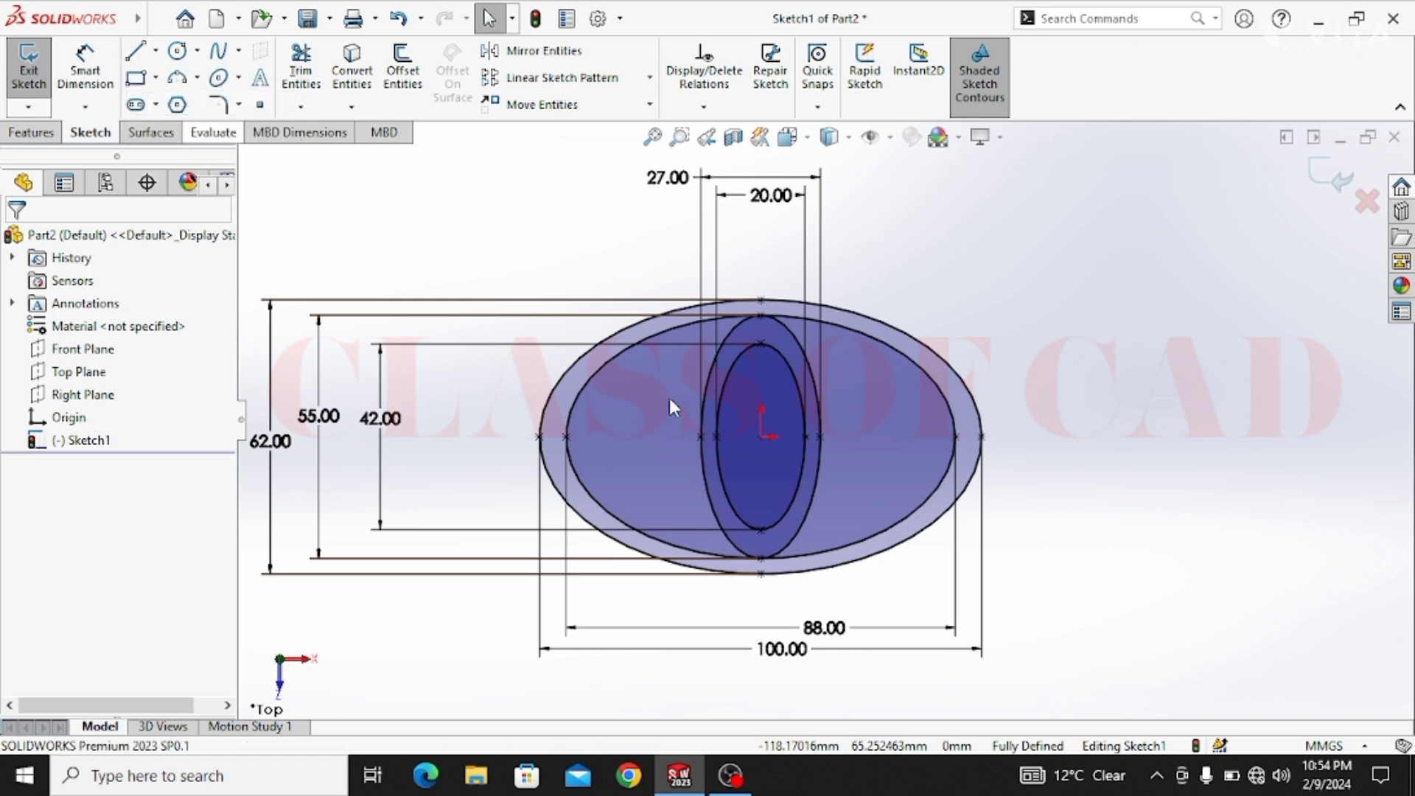
click(762, 438)
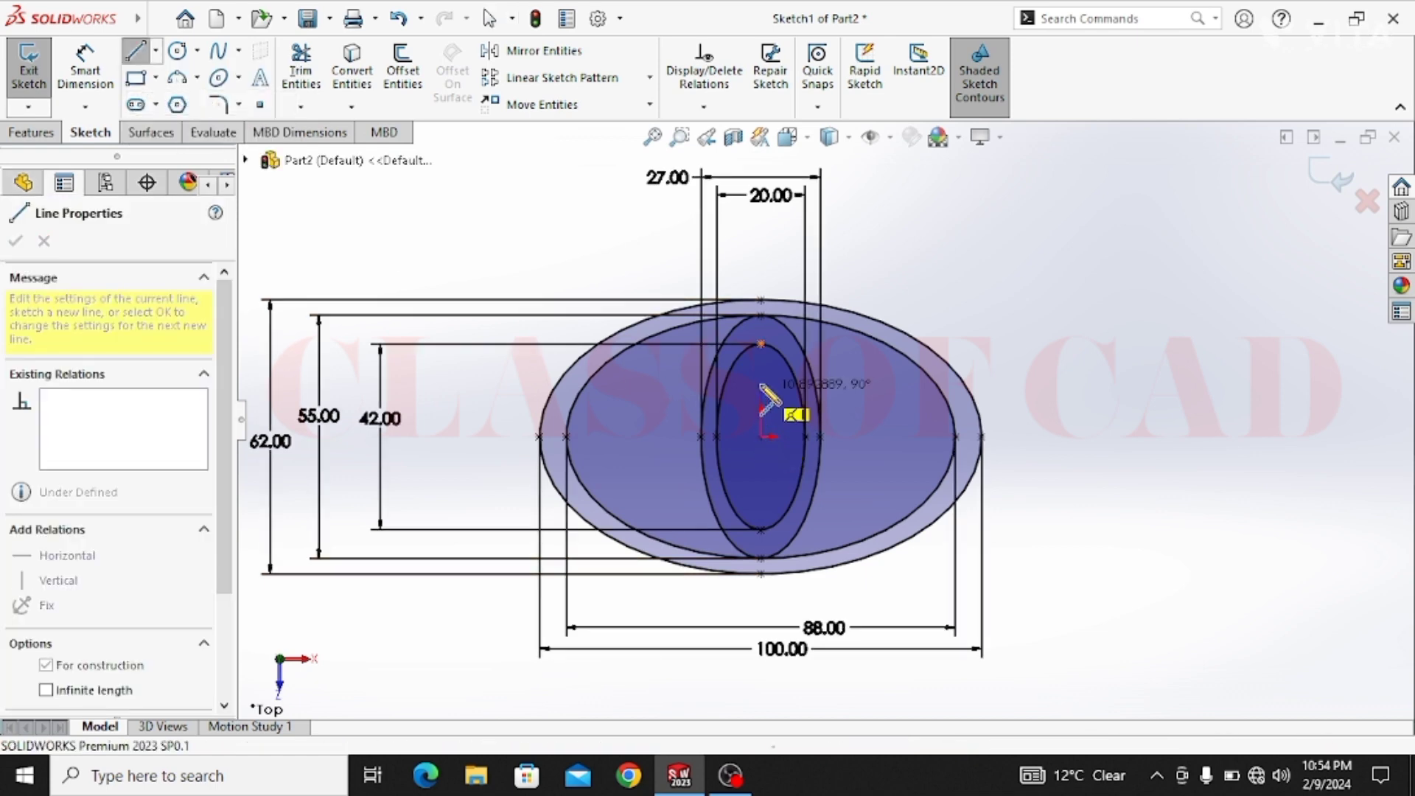
click(762, 376)
key(Escape)
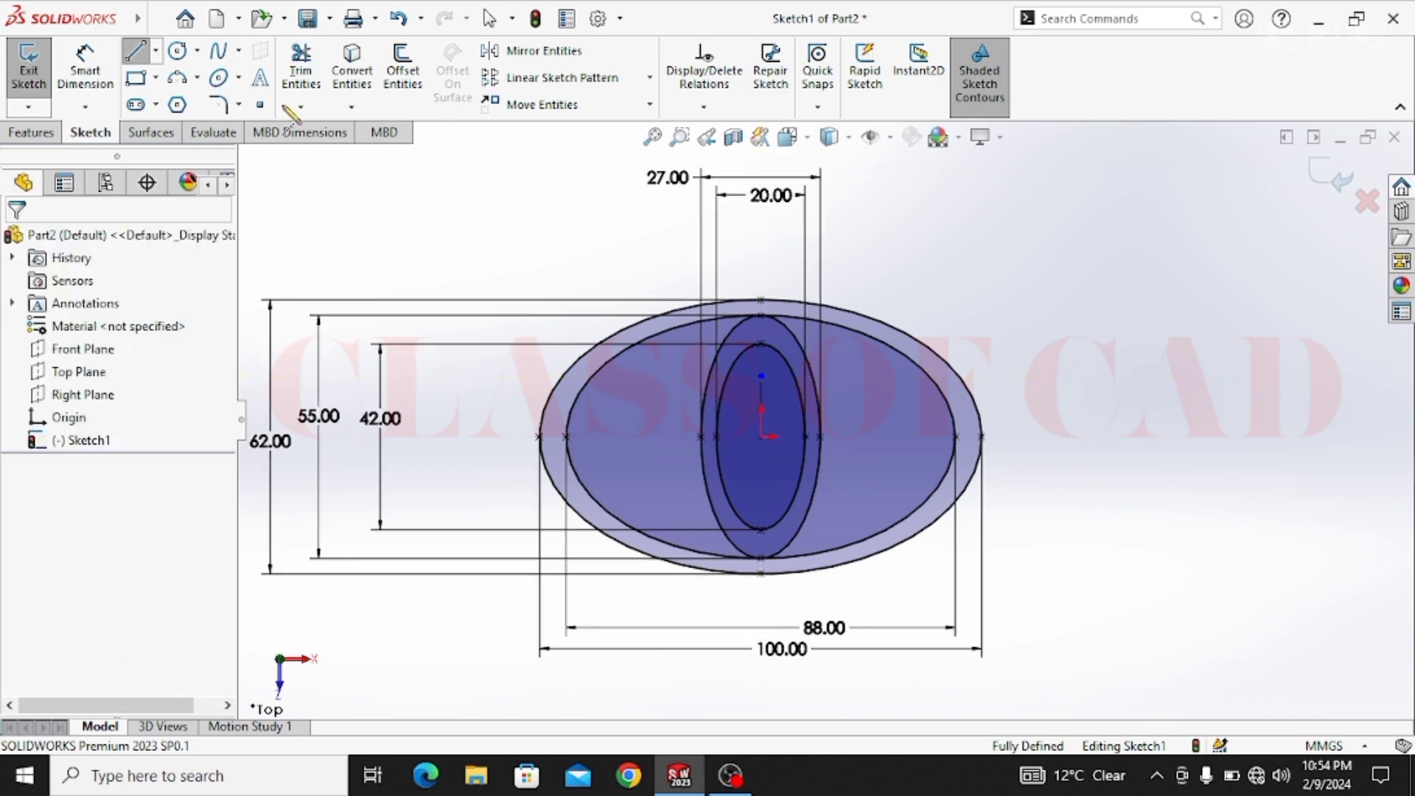
Sketch a centerline chain from the origin: about 21 mm right, about 18.6 mm up, then horizontally left past the upright ellipses
click(156, 53)
click(162, 104)
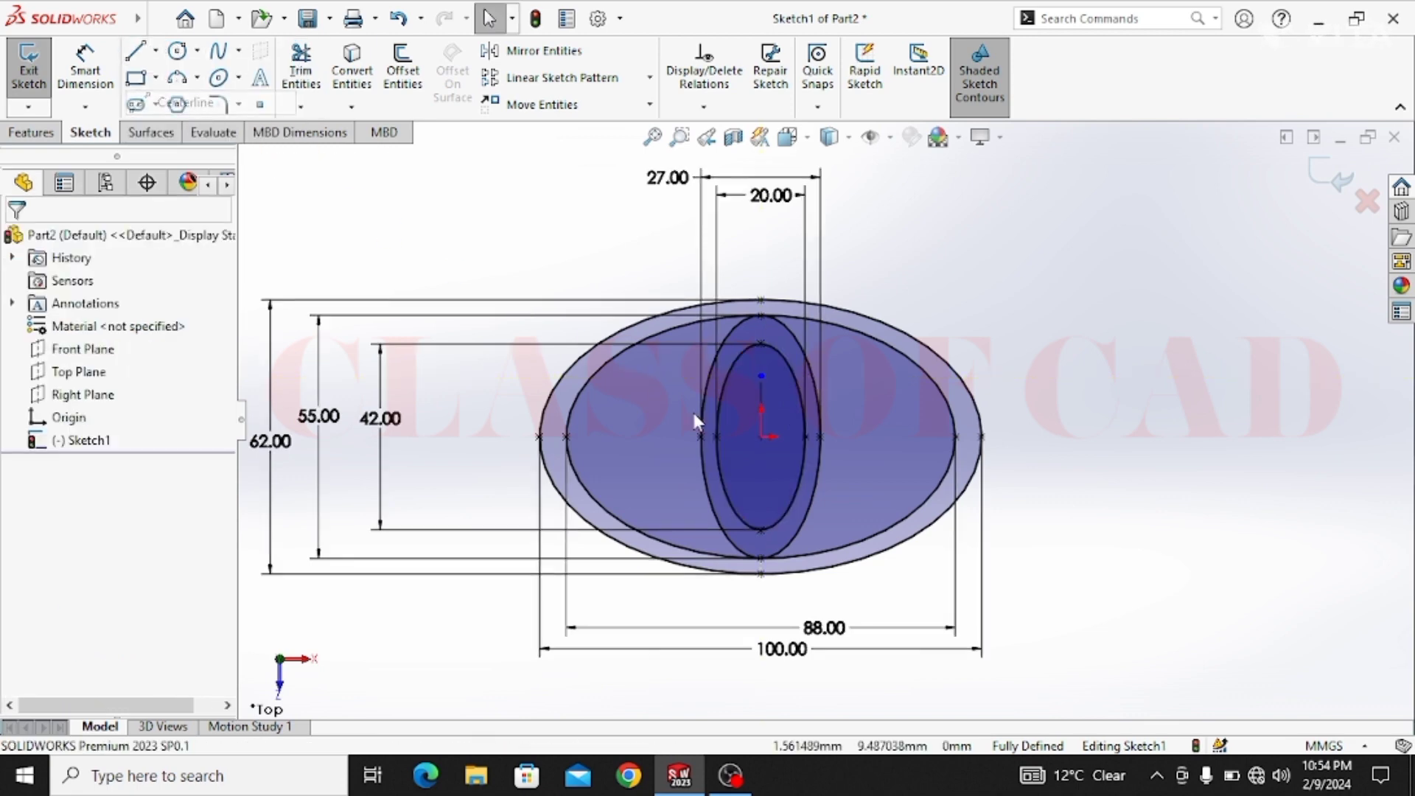
click(762, 438)
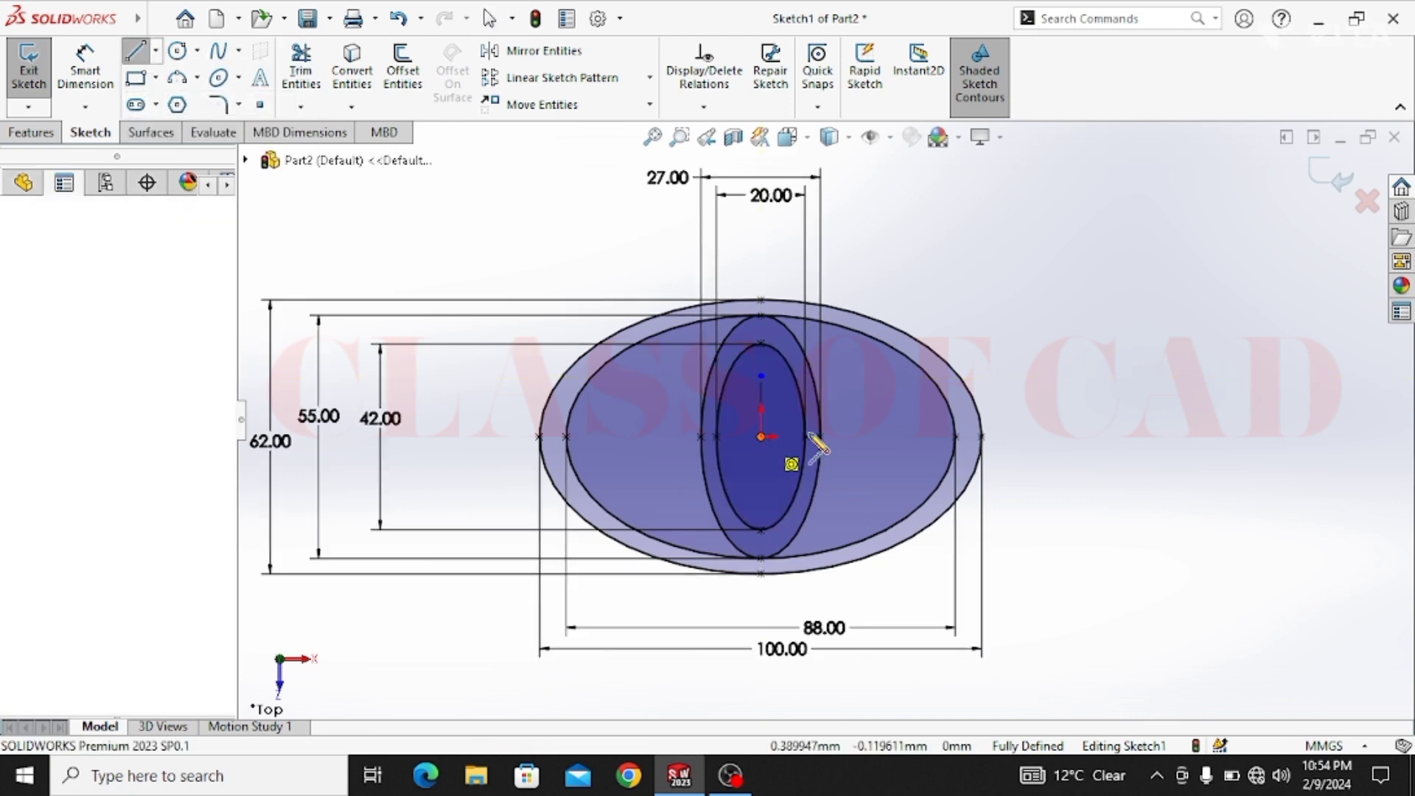
click(854, 437)
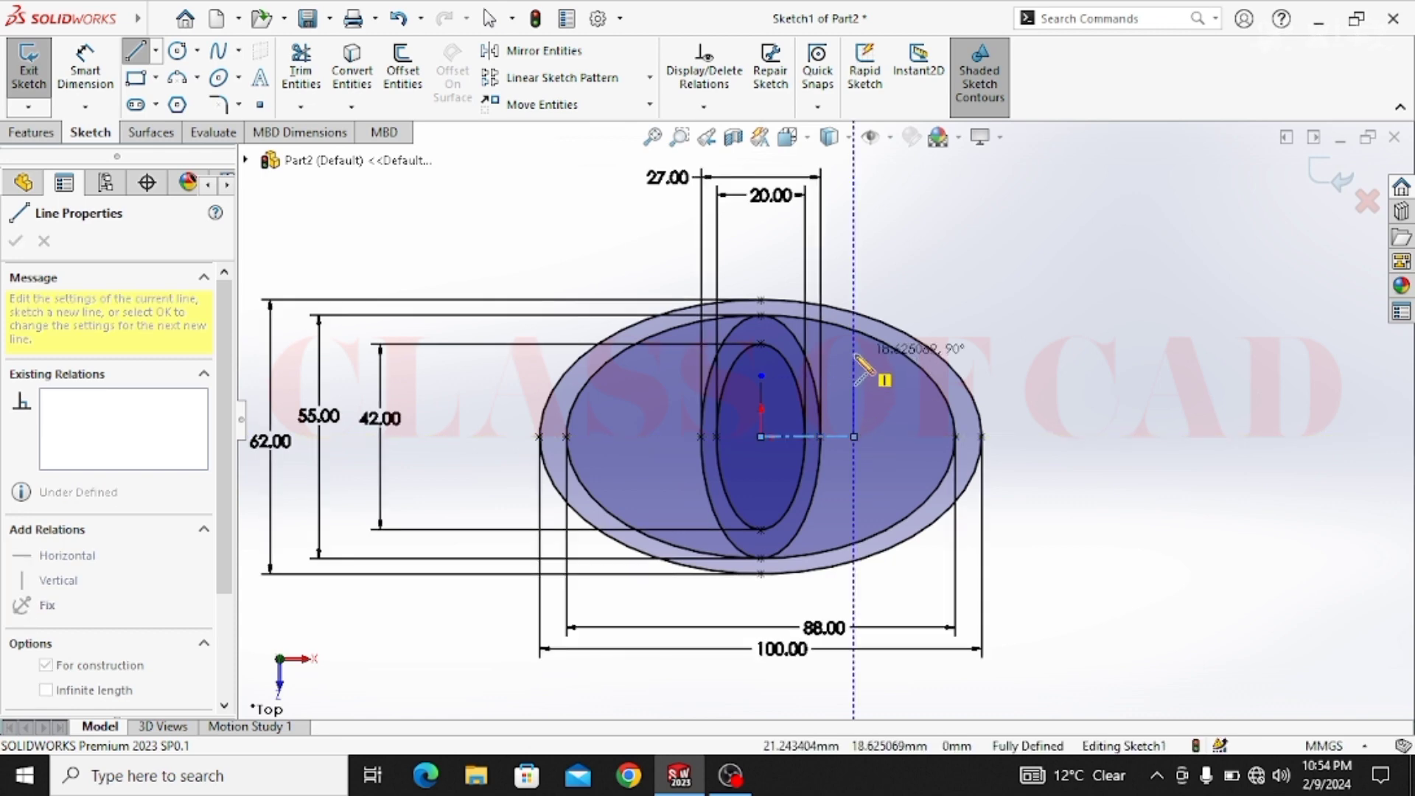
click(855, 353)
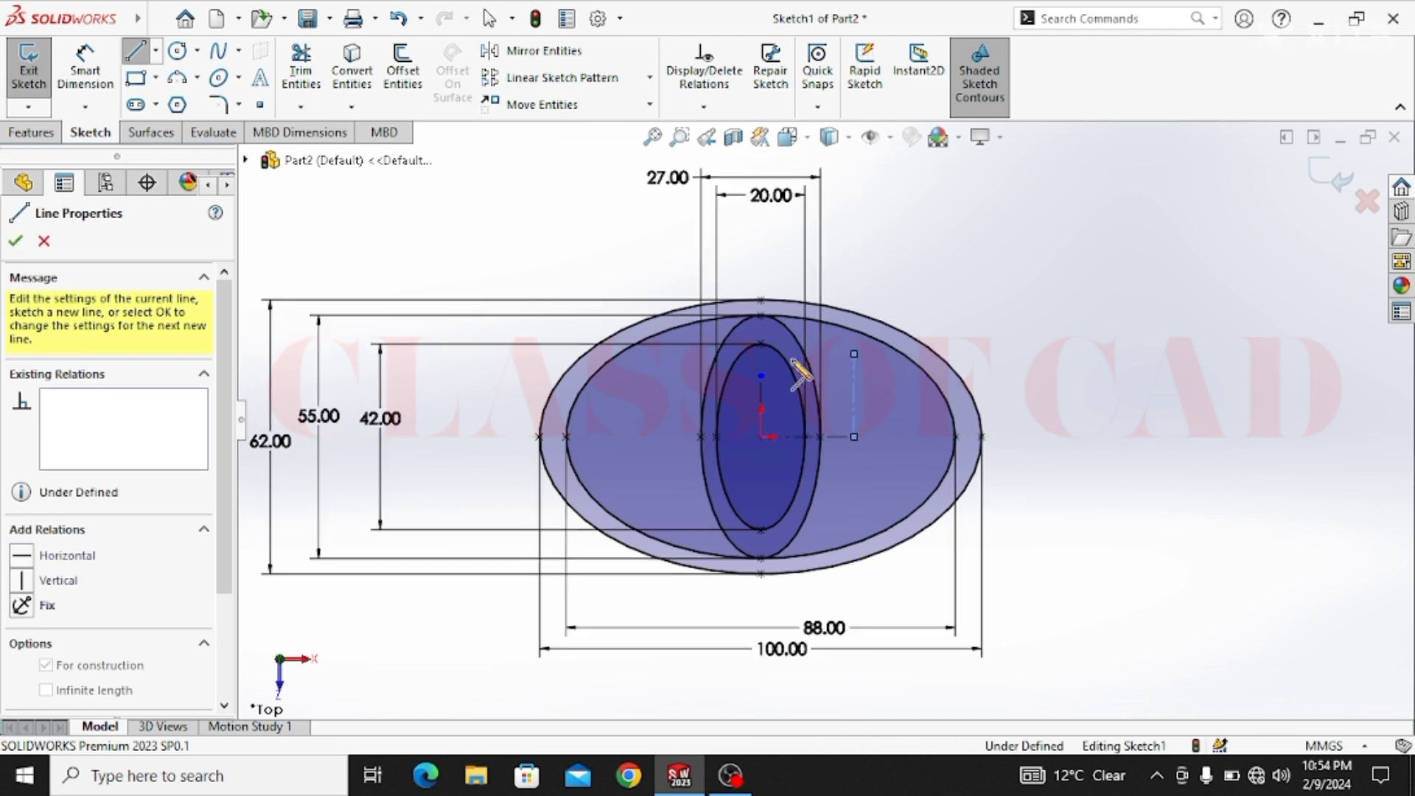
double_click(673, 354)
key(Escape)
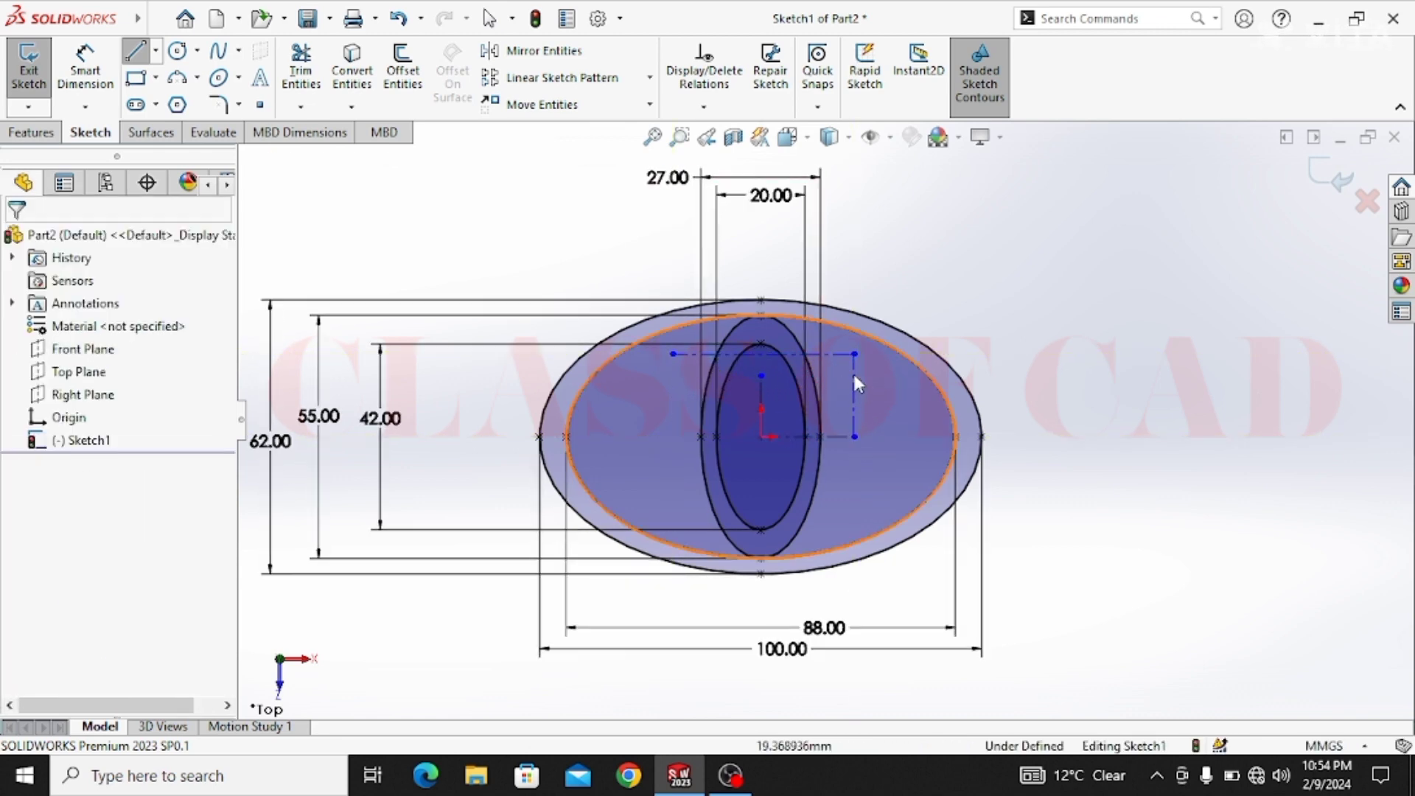
Delete the vertical centerline that connects the two horizontal centerlines to the right of the upright ellipses
click(854, 382)
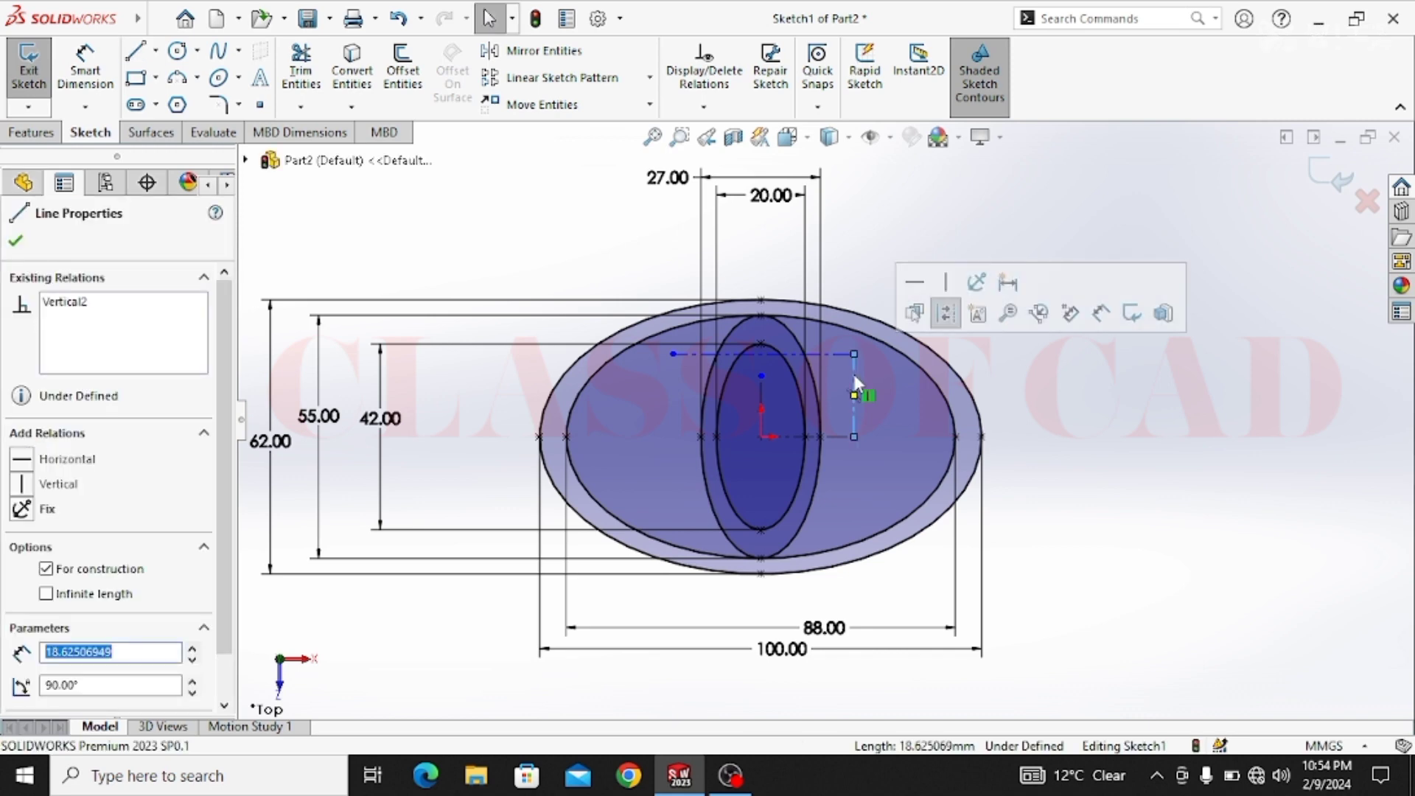
key(Escape)
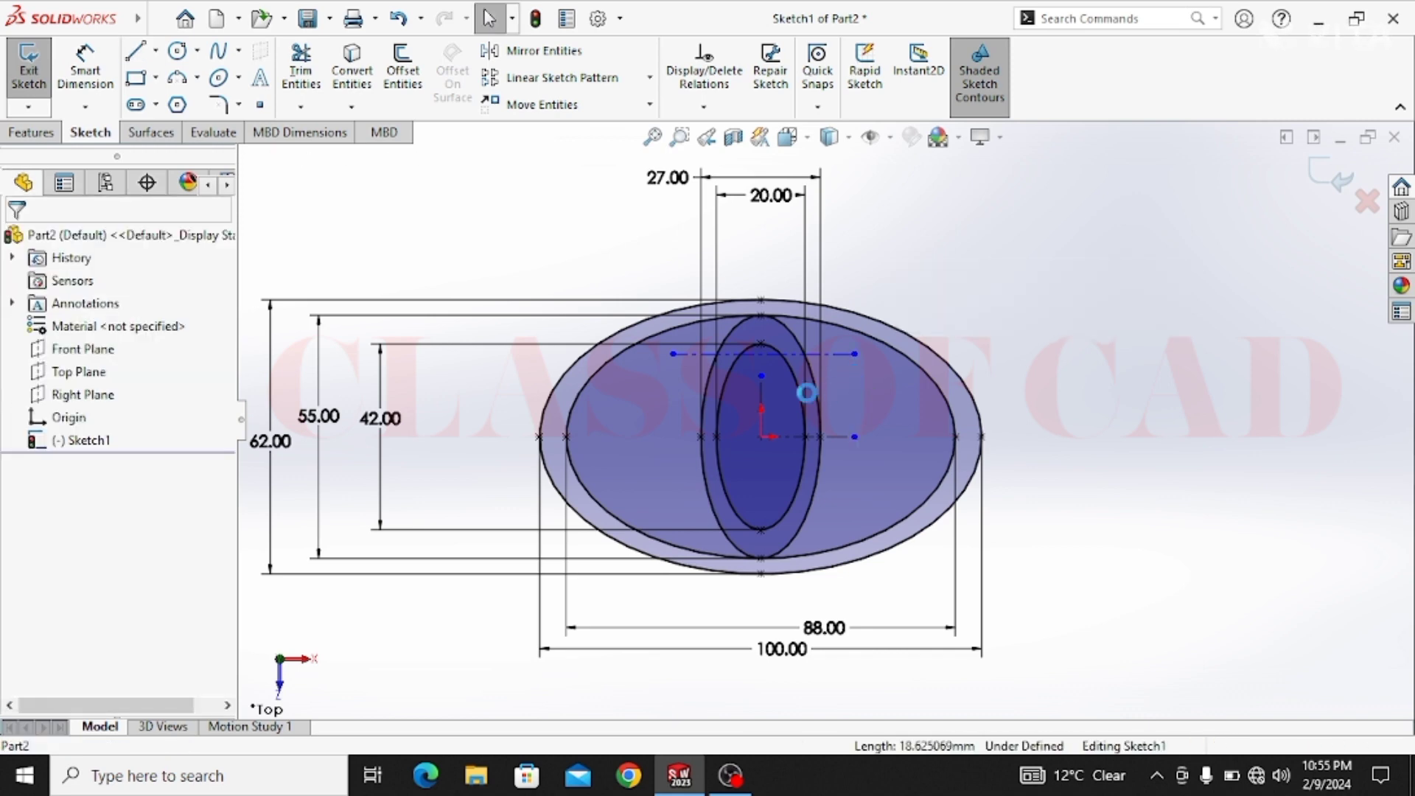
Dimension the distance between the two horizontal centerlines as 17 mm
click(91, 68)
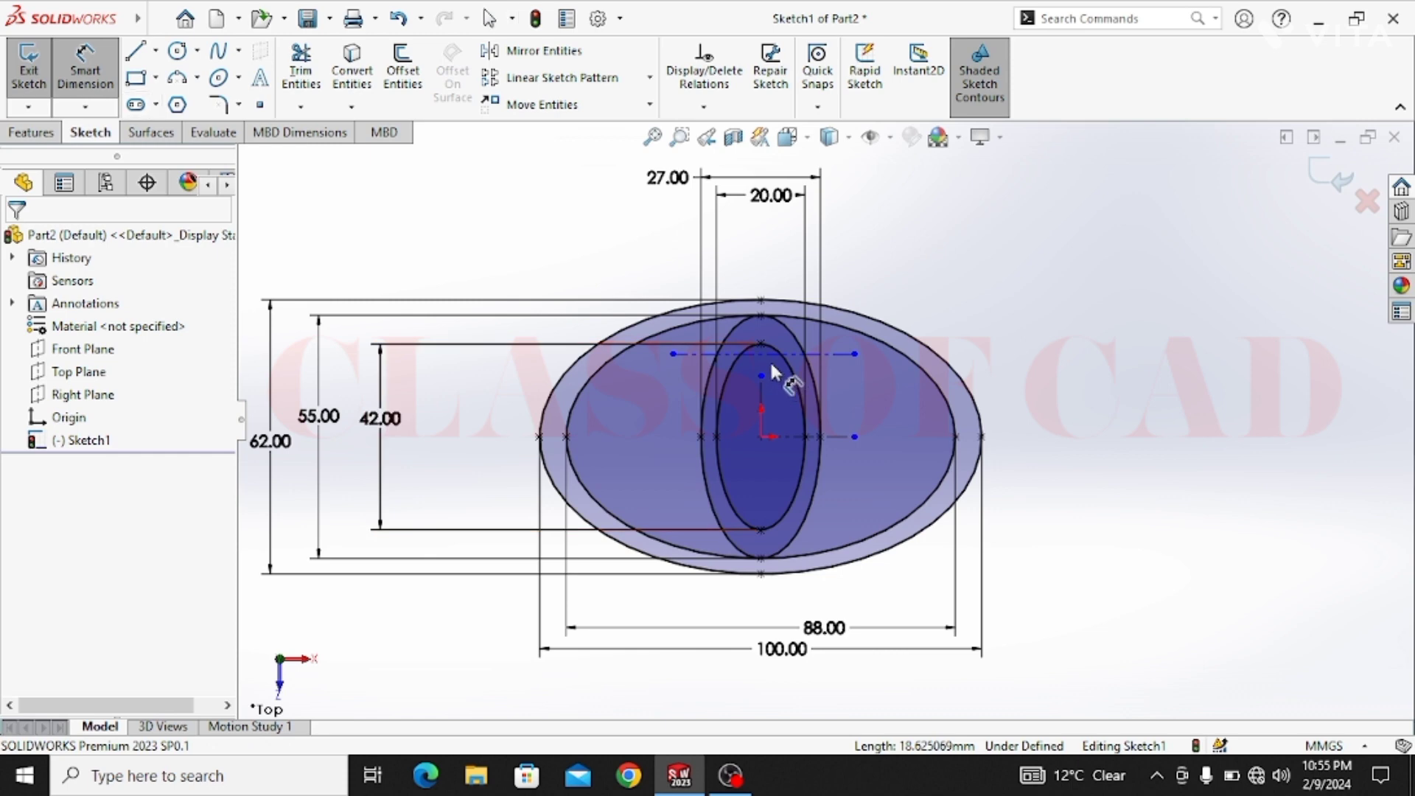
click(784, 435)
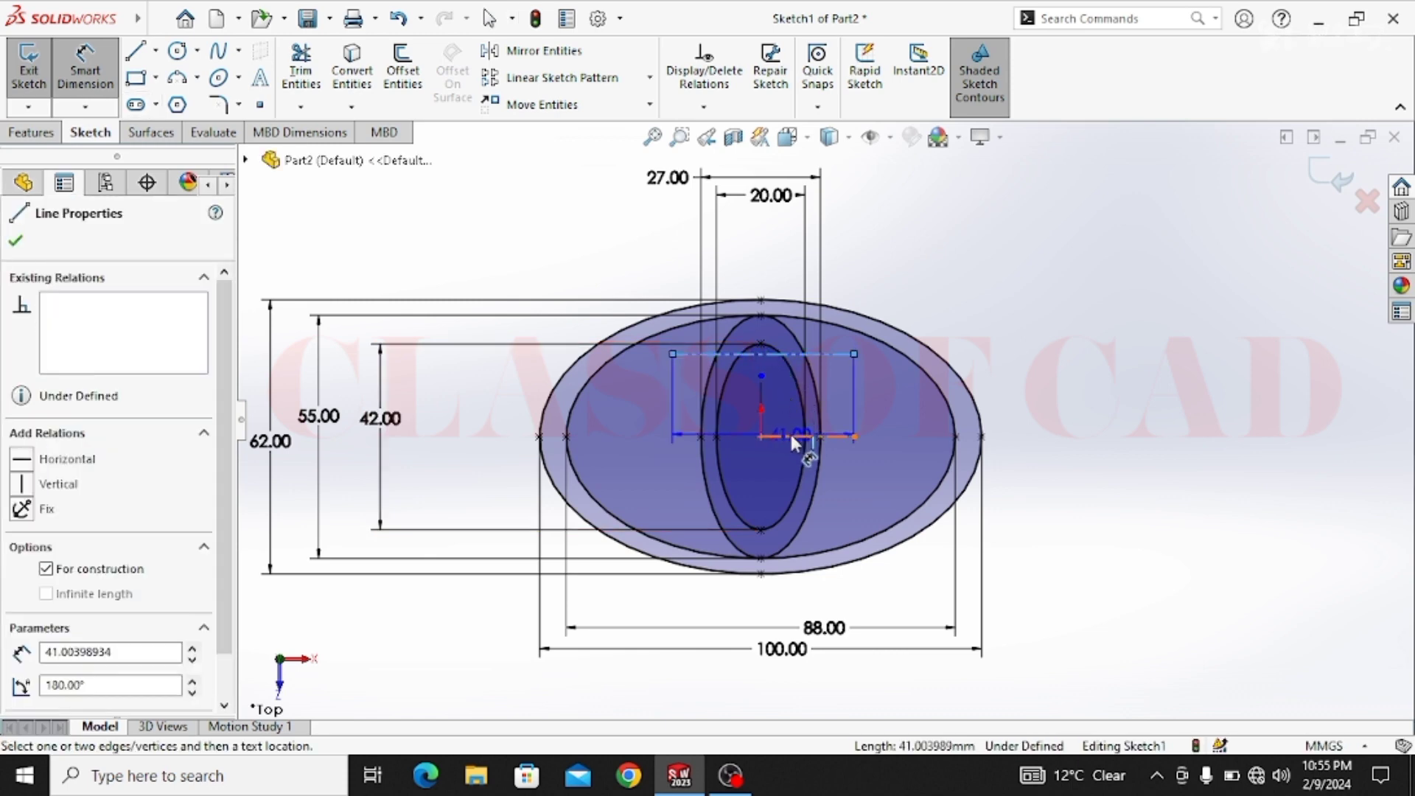
click(874, 410)
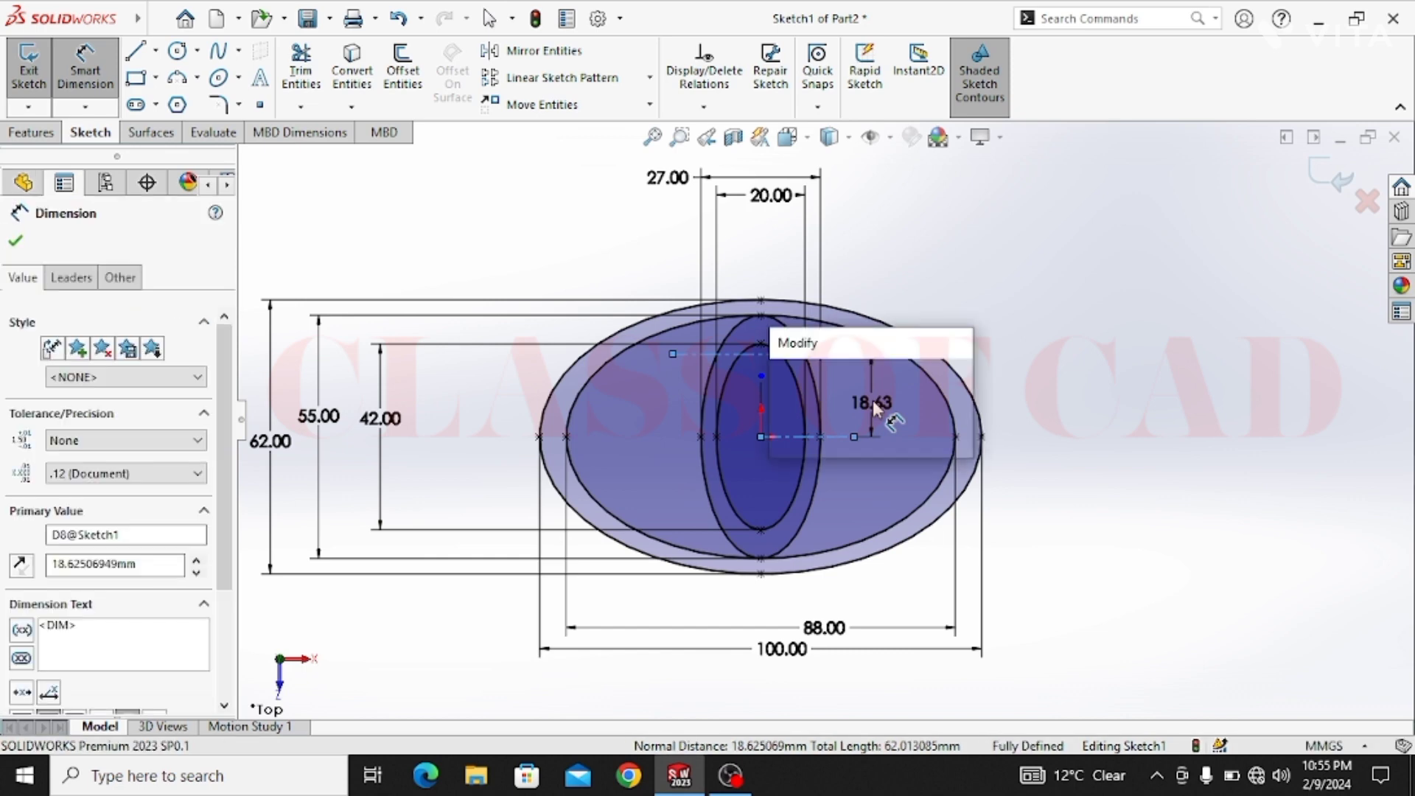
text(17.00mm)
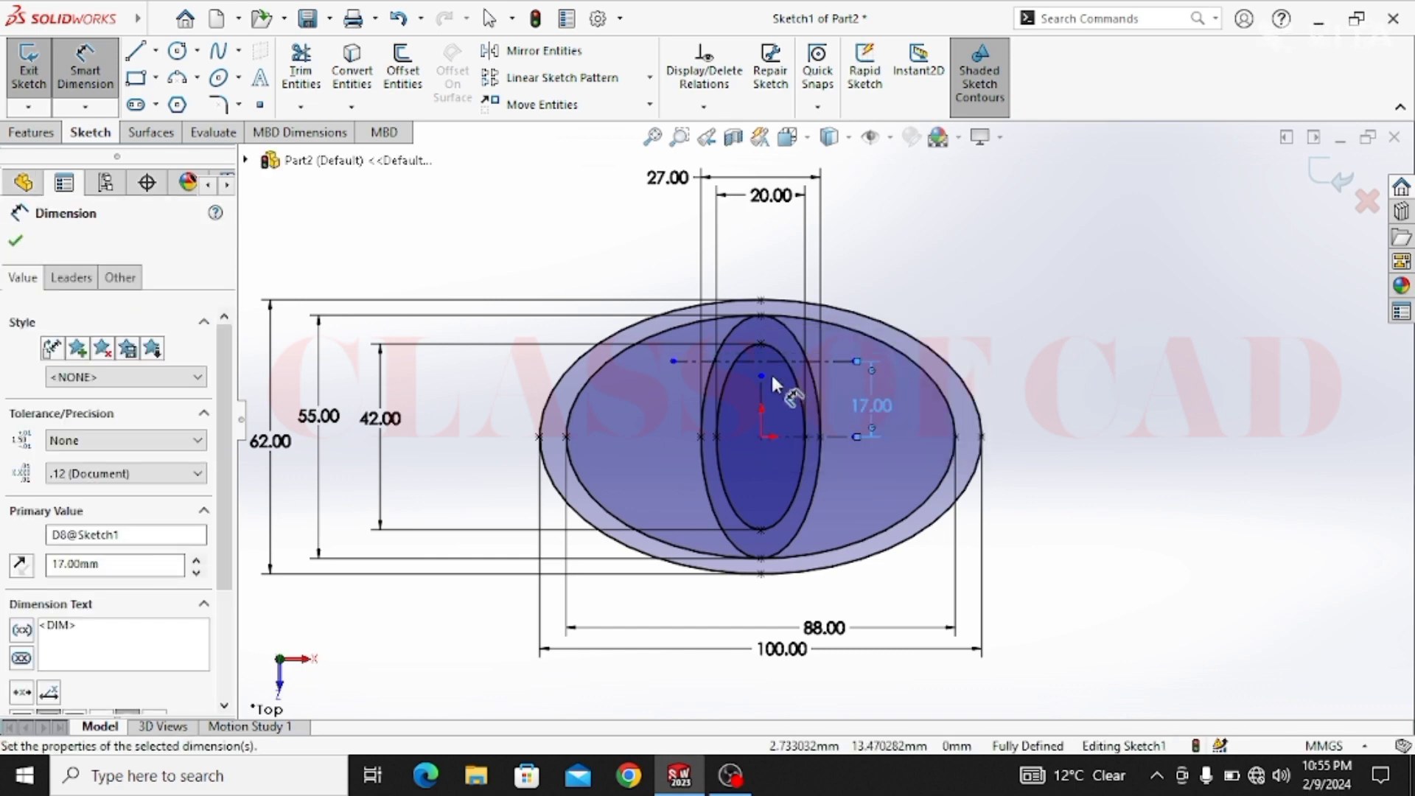
key(Escape)
key(Escape)
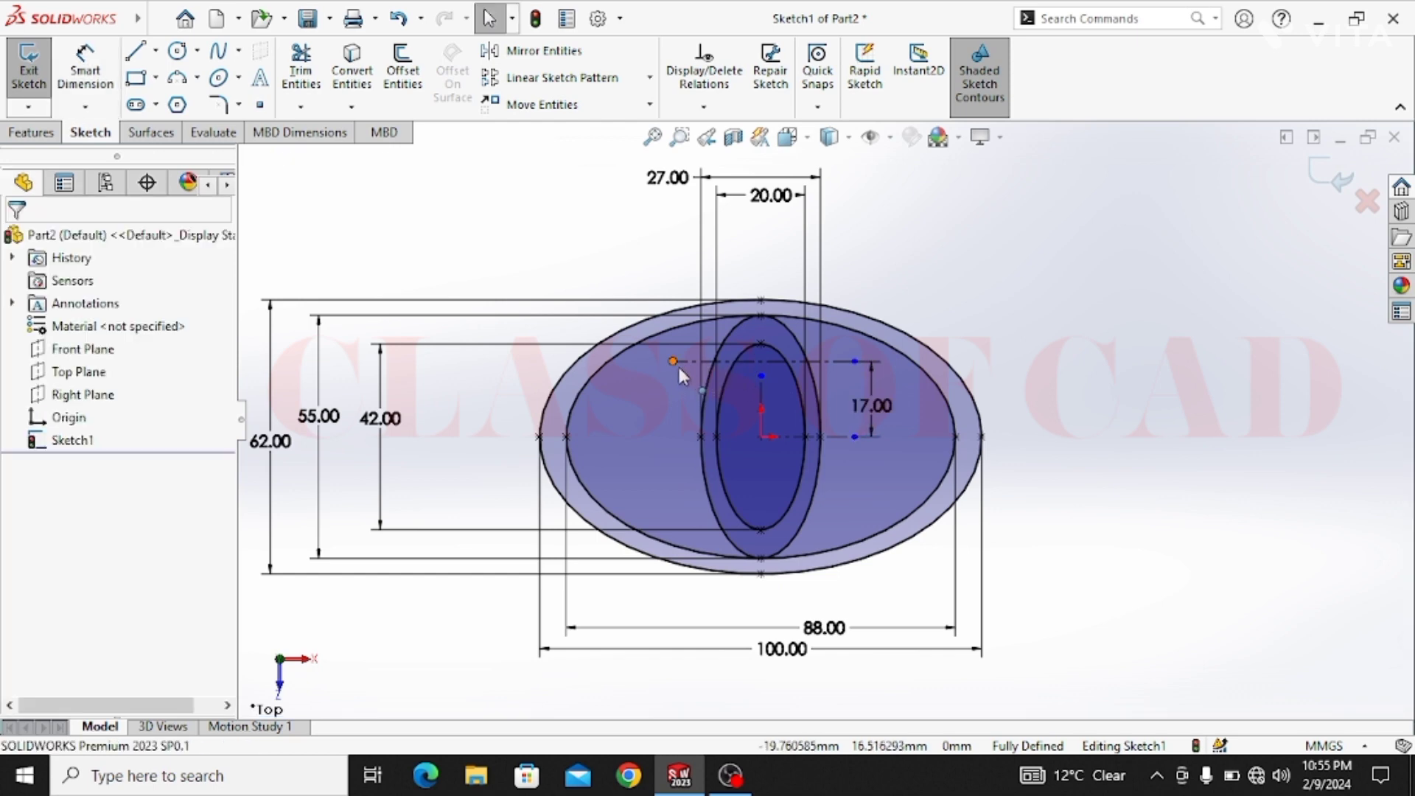
Add a Vertical relation between the upper horizontal centerline's left endpoint and the origin
click(674, 362)
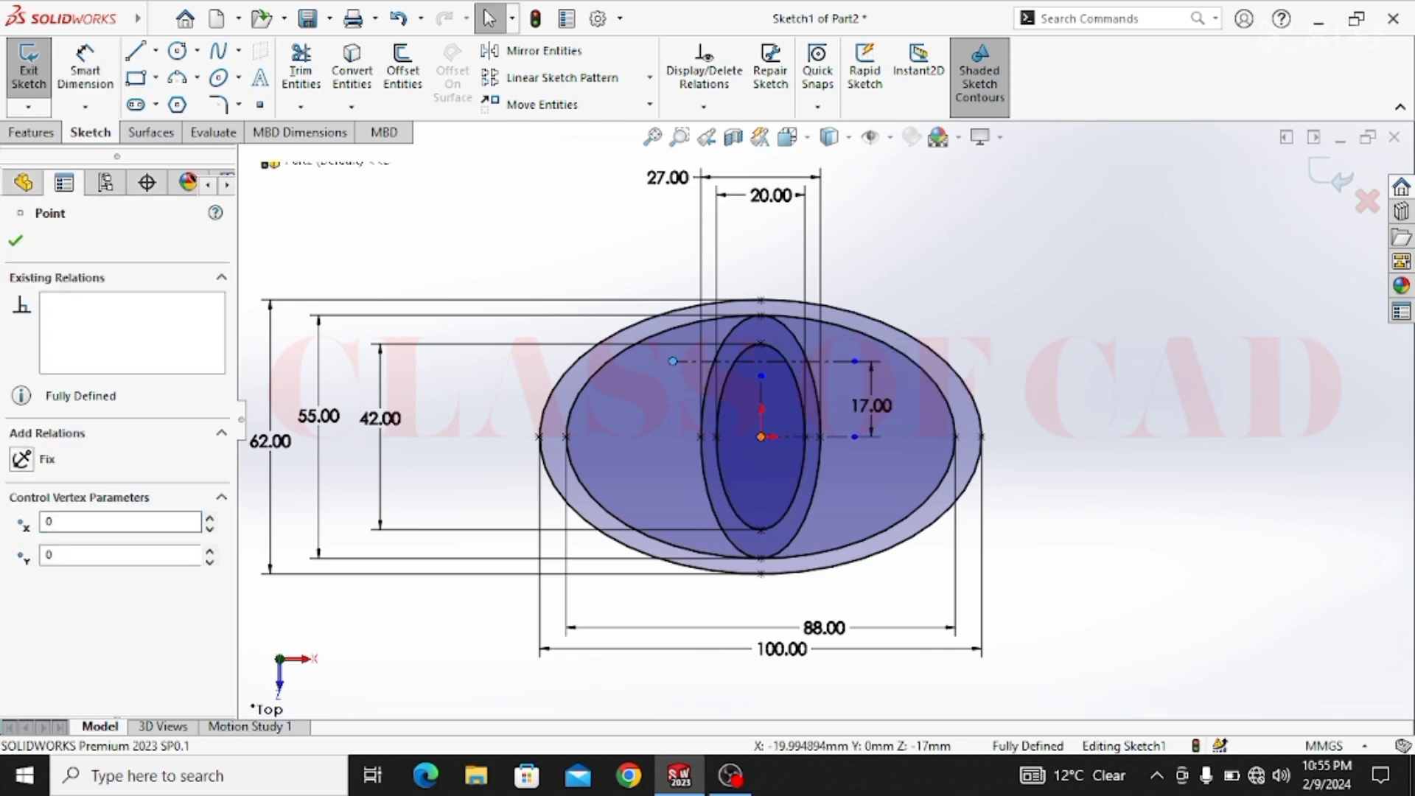
ctrl+click(761, 437)
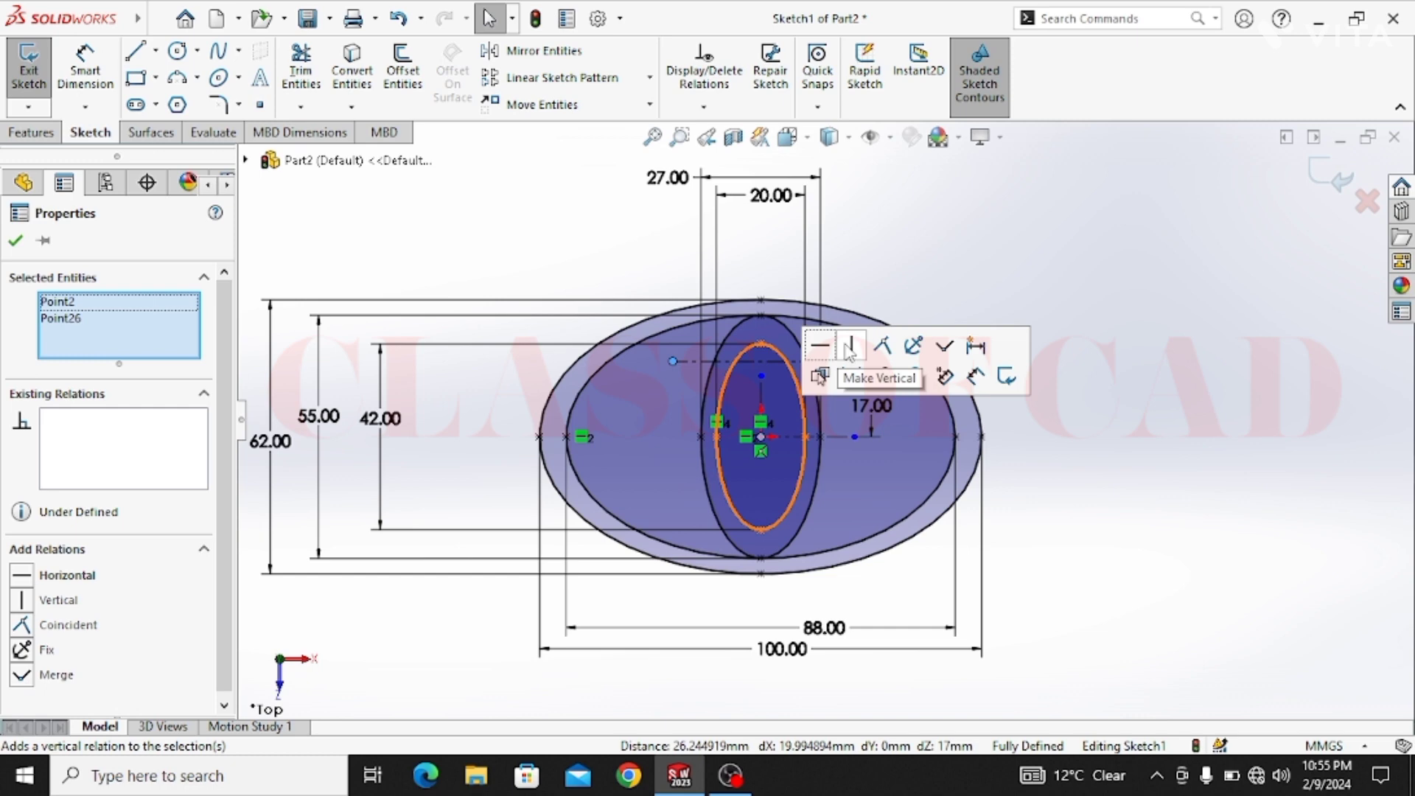
click(849, 347)
key(Escape)
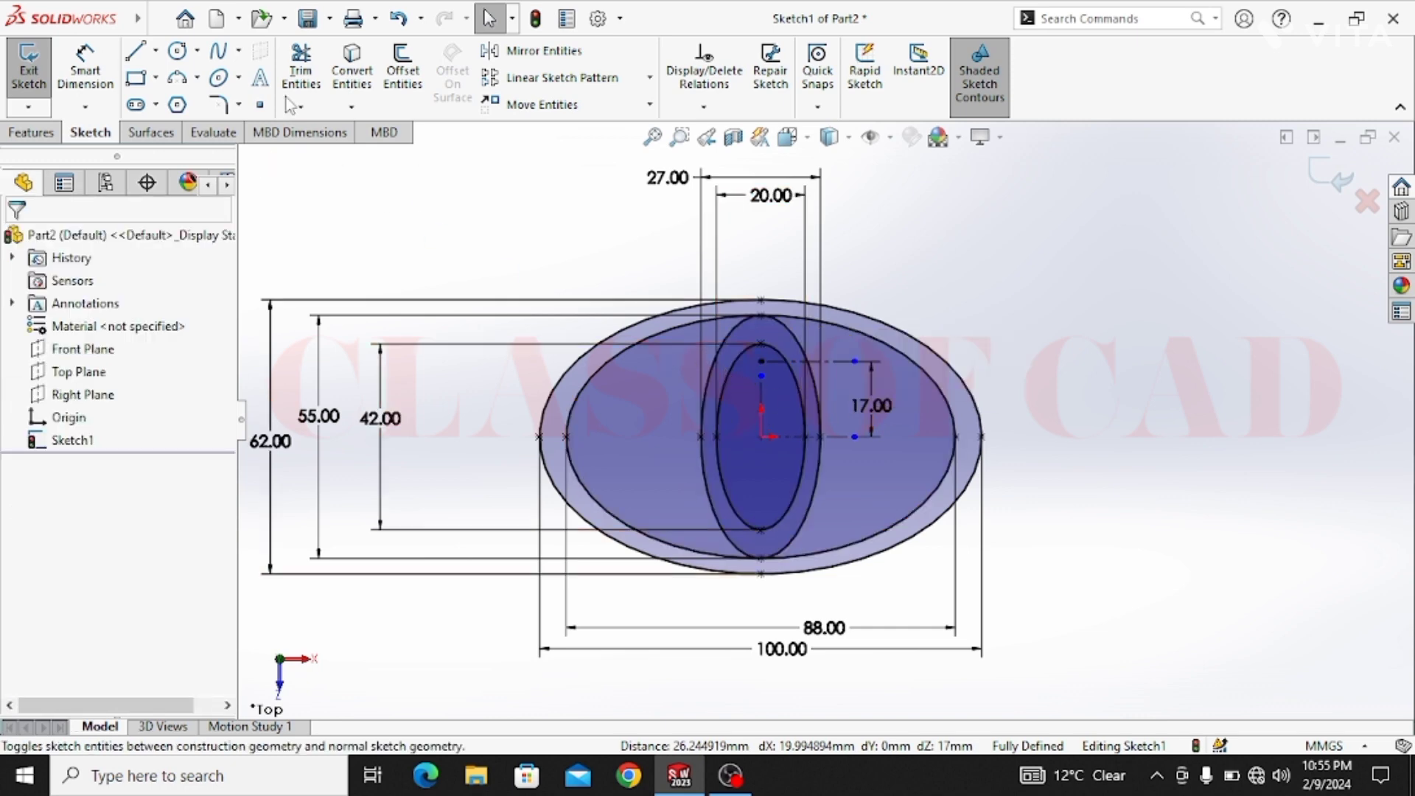
Sketch a horizontal ellipse centred on the upper centerline's left endpoint, with semi-axes of about 30.1 mm and 8.7 mm
click(761, 361)
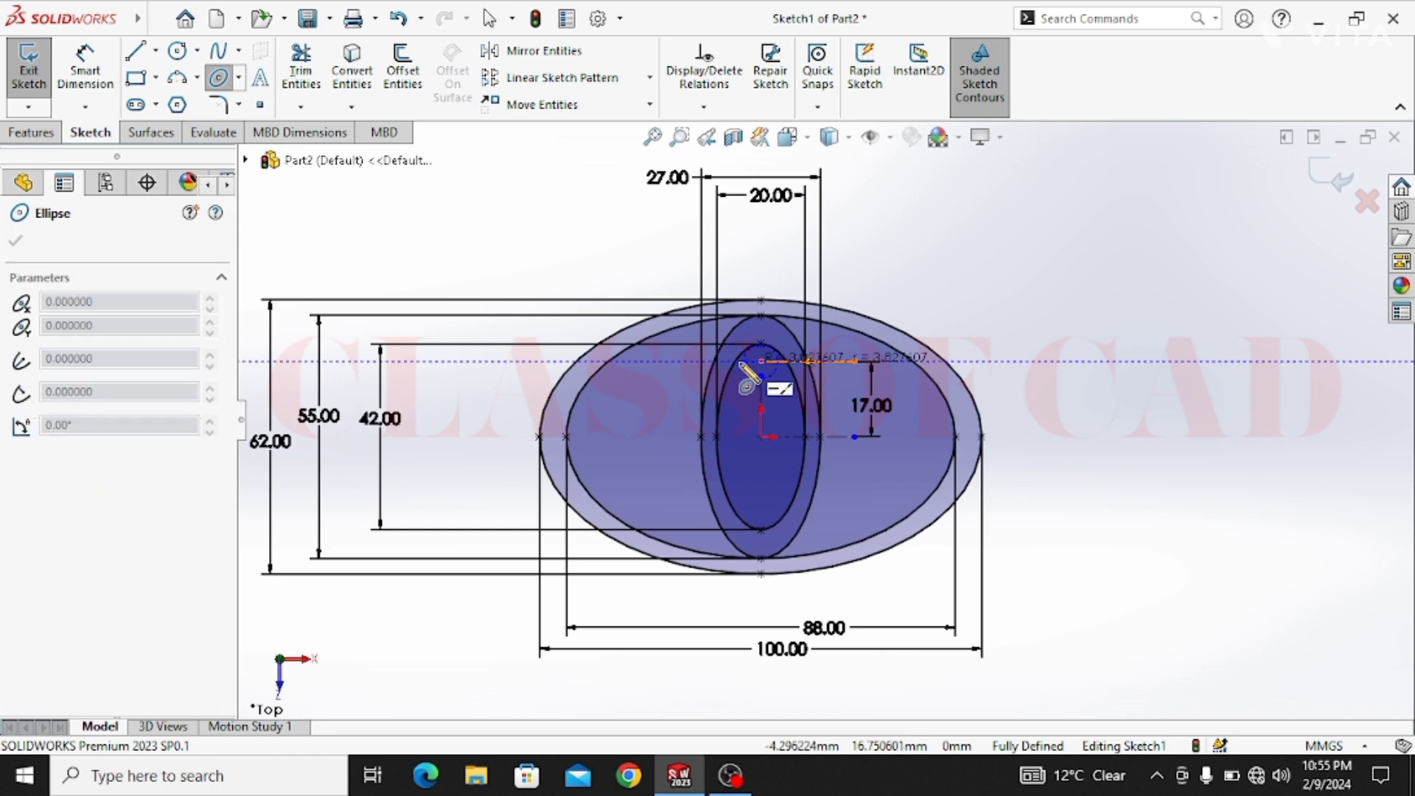
click(628, 361)
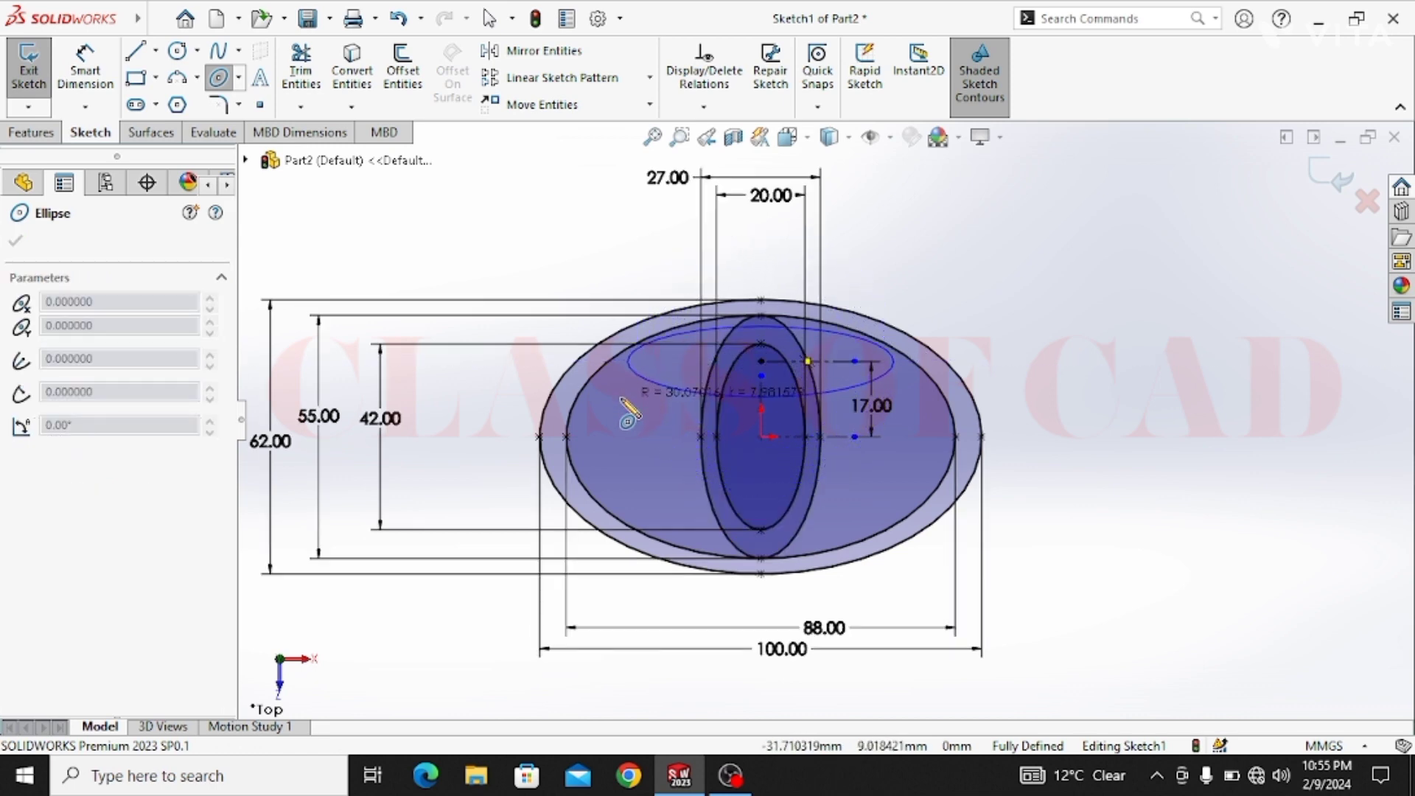
click(718, 402)
Sketch a smaller concentric ellipse inside the horizontal ellipse, with semi-axes of about 23.3 mm and 6.1 mm
click(762, 361)
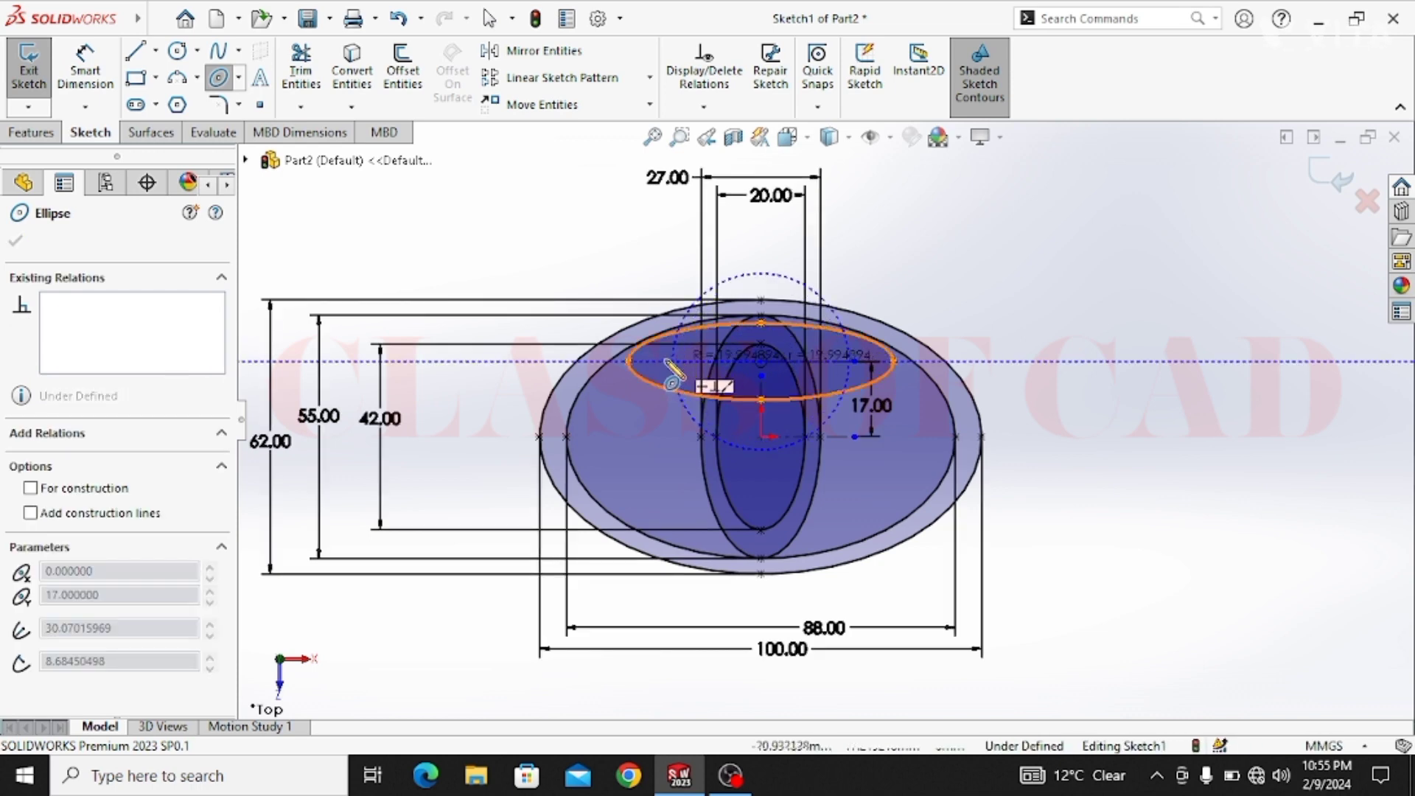
click(659, 362)
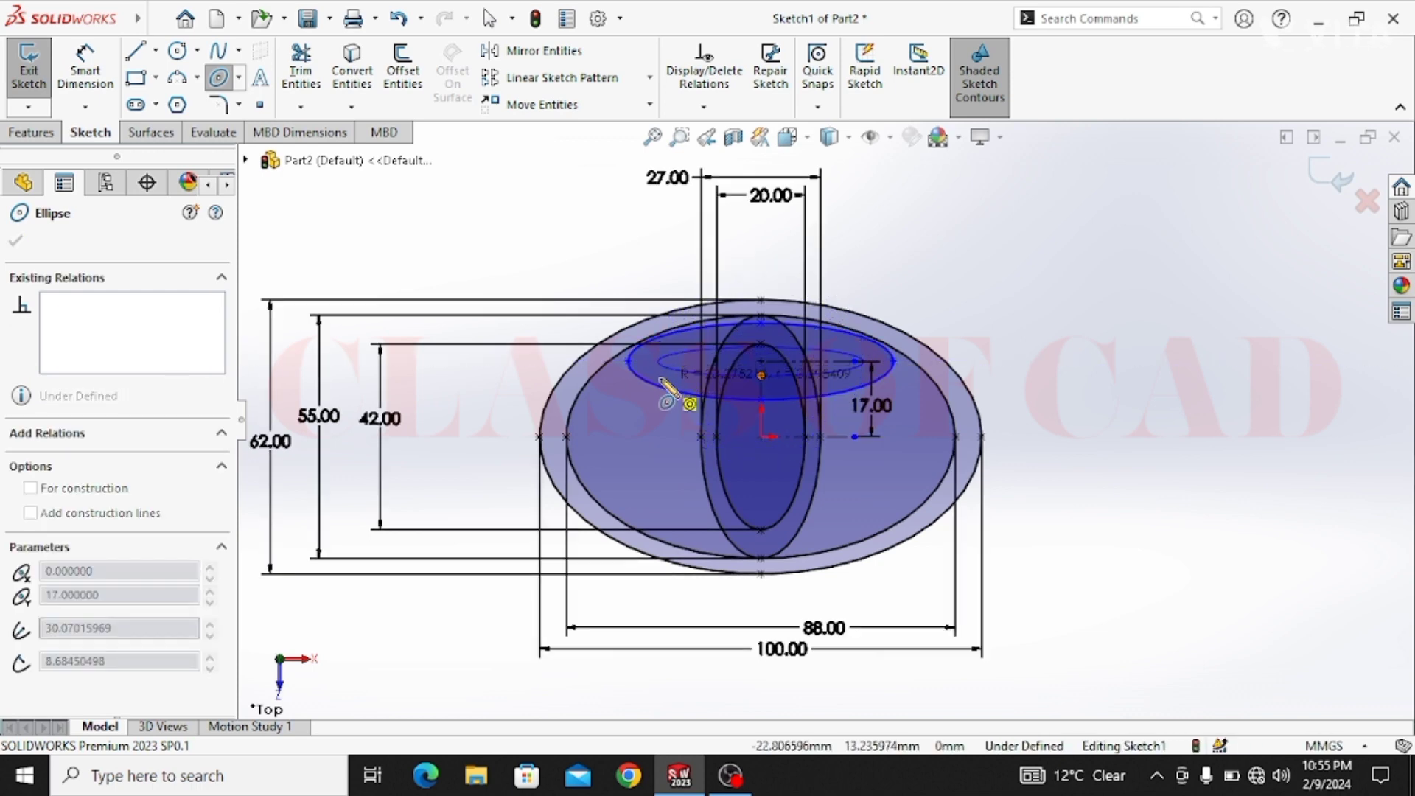
click(670, 391)
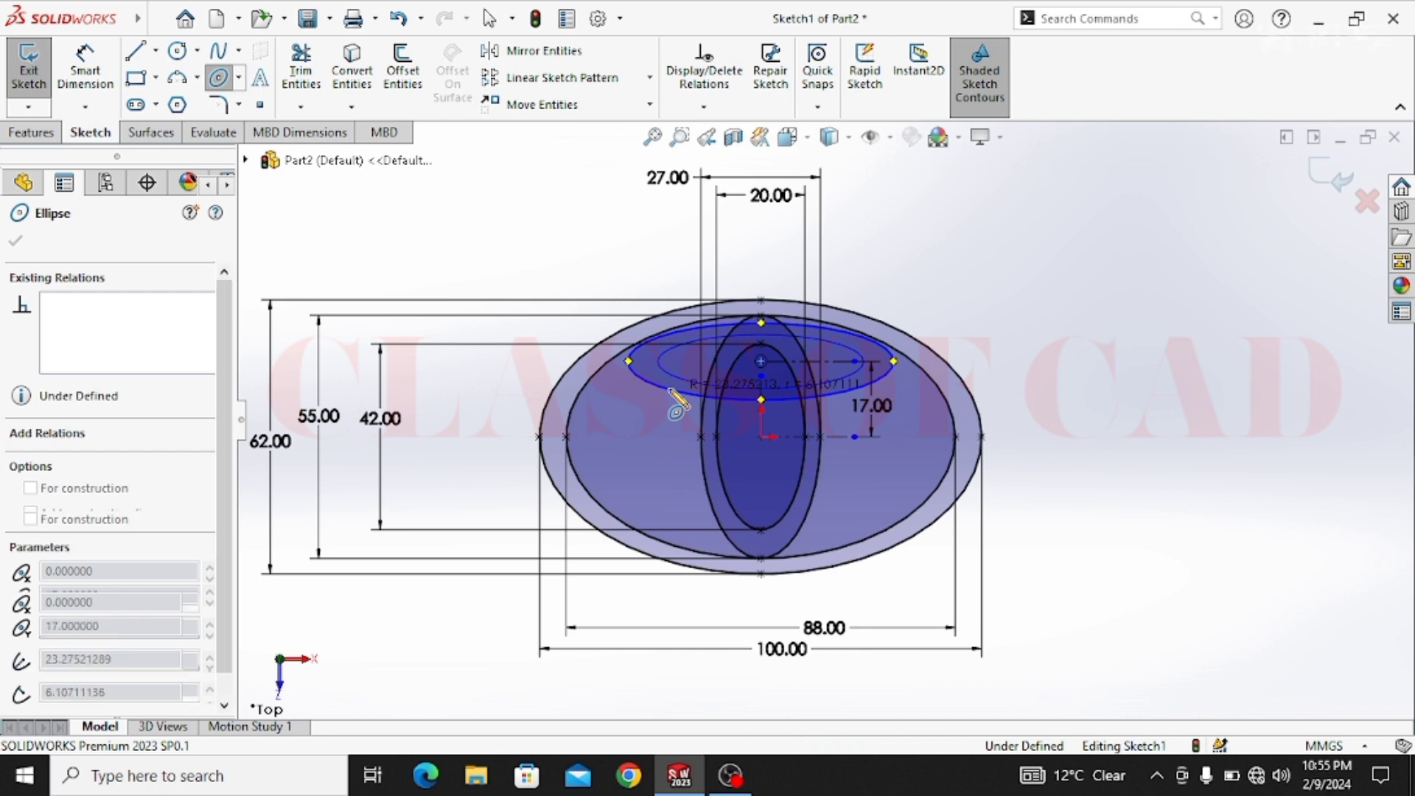
key(Escape)
Dimension the outer horizontal ellipse's width between its left and right vertices as 75 mm
click(96, 71)
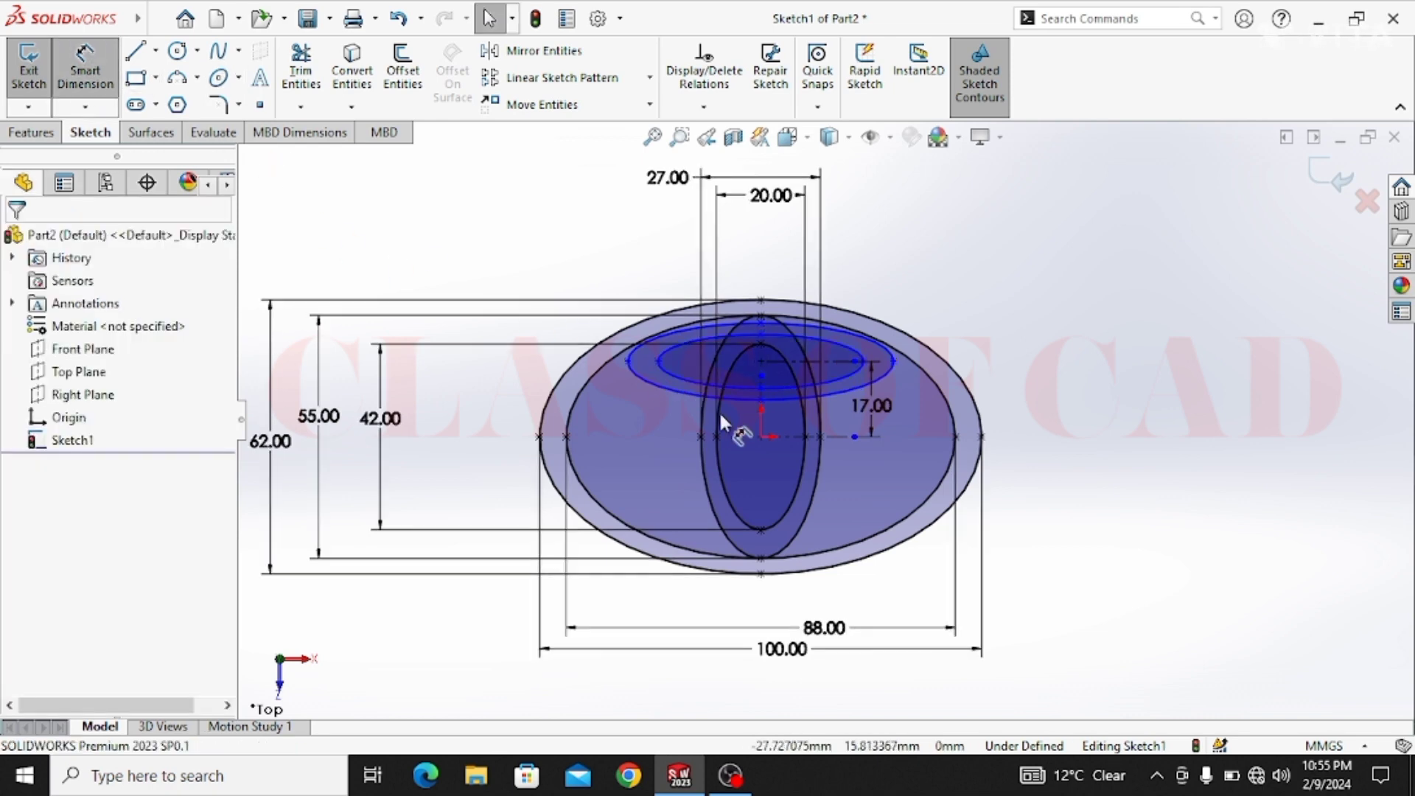
click(628, 362)
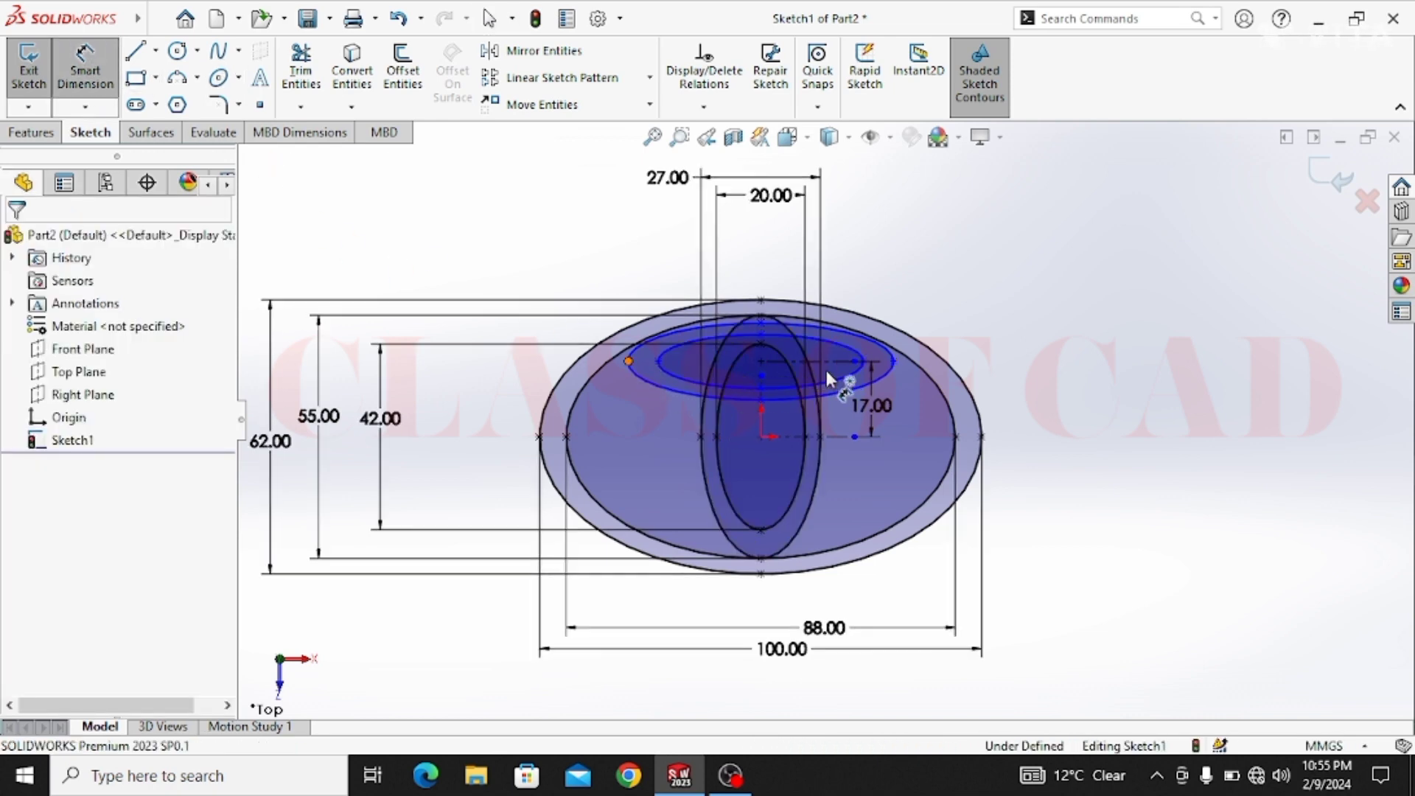
click(894, 361)
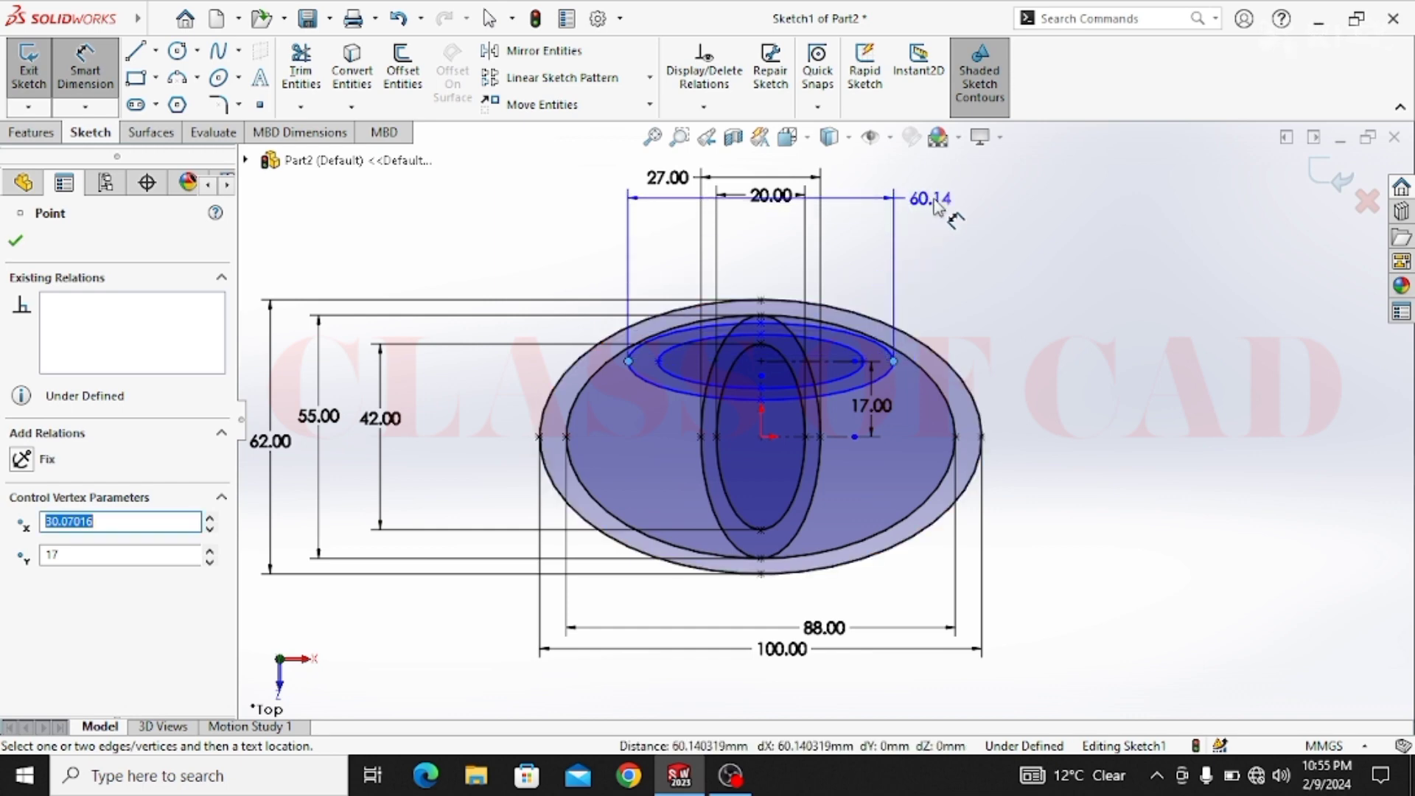
click(936, 206)
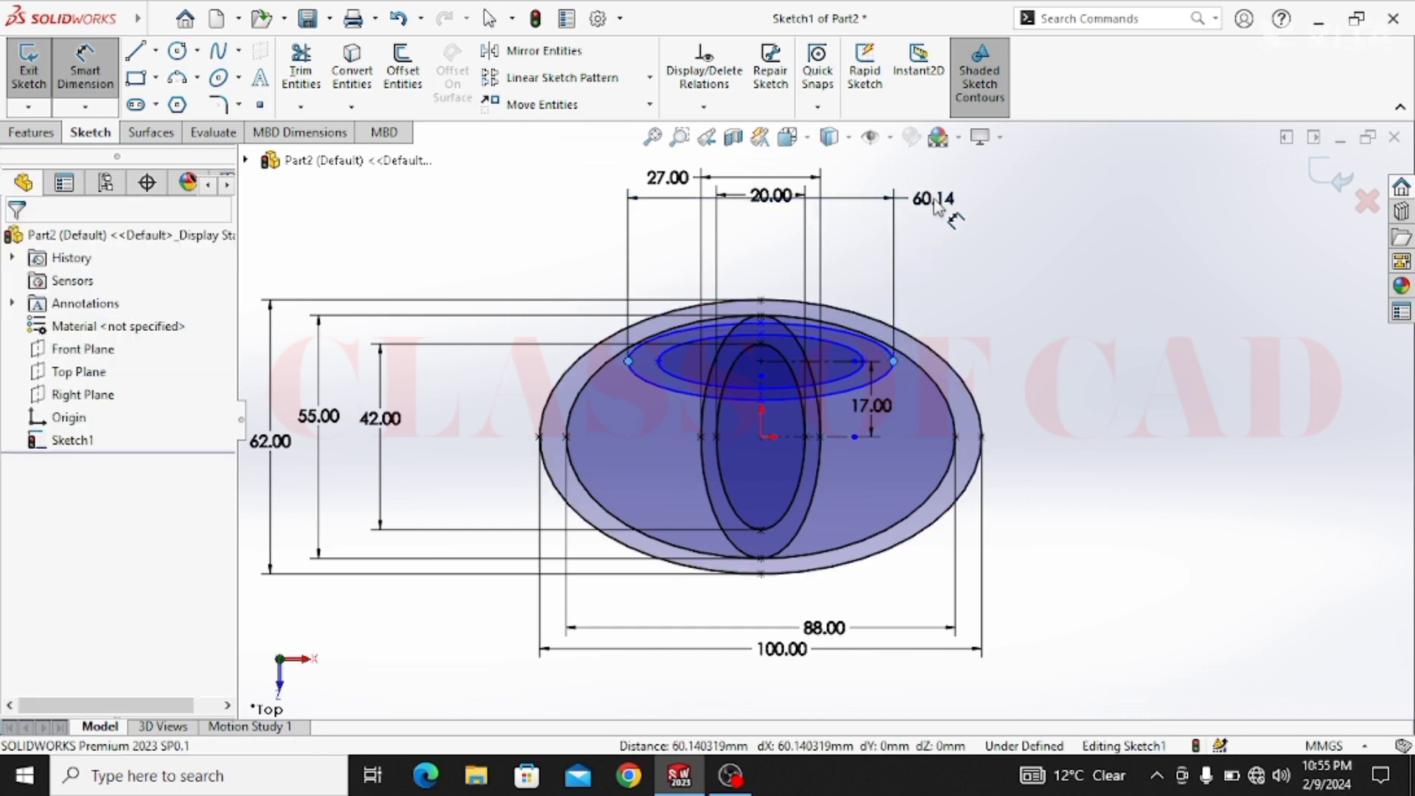
text(75)
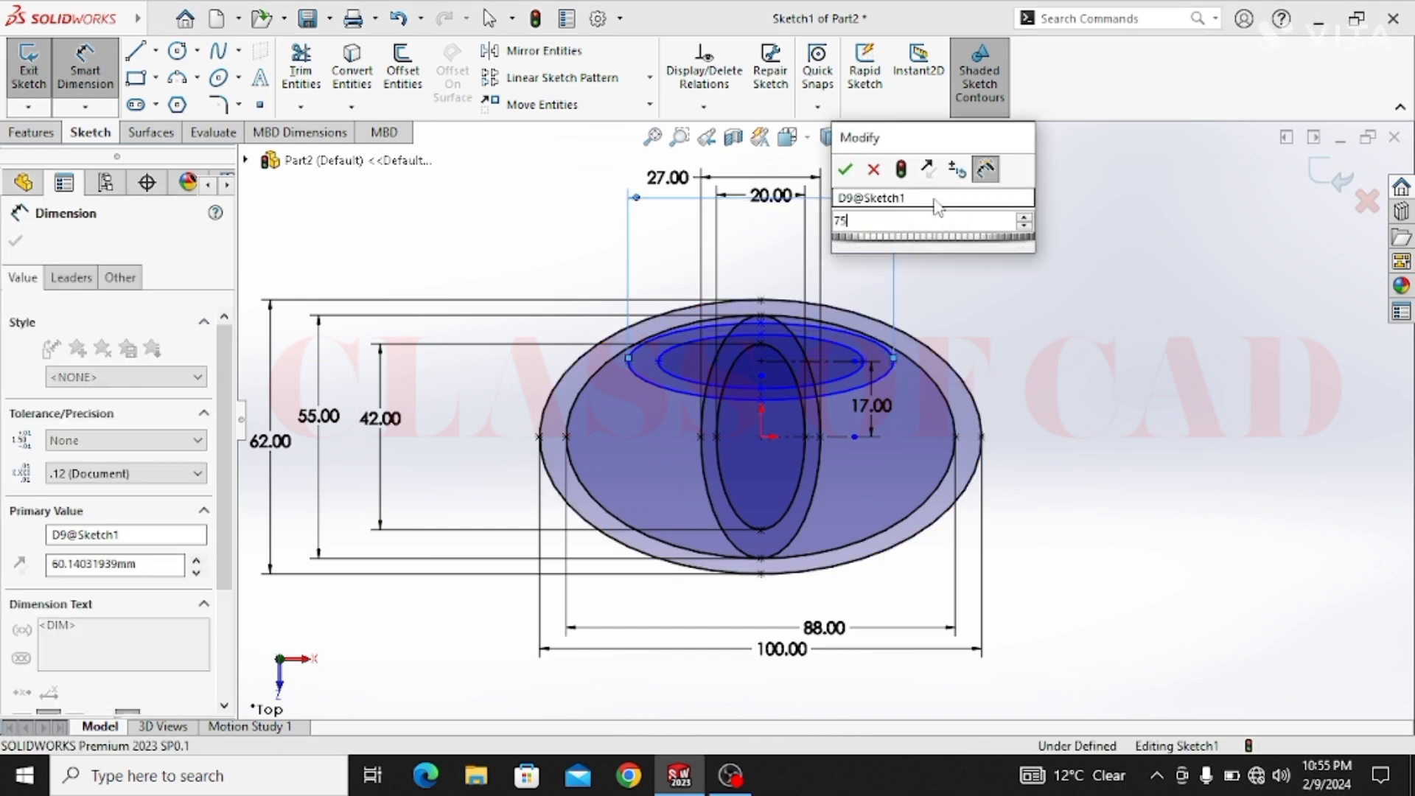
key(Return)
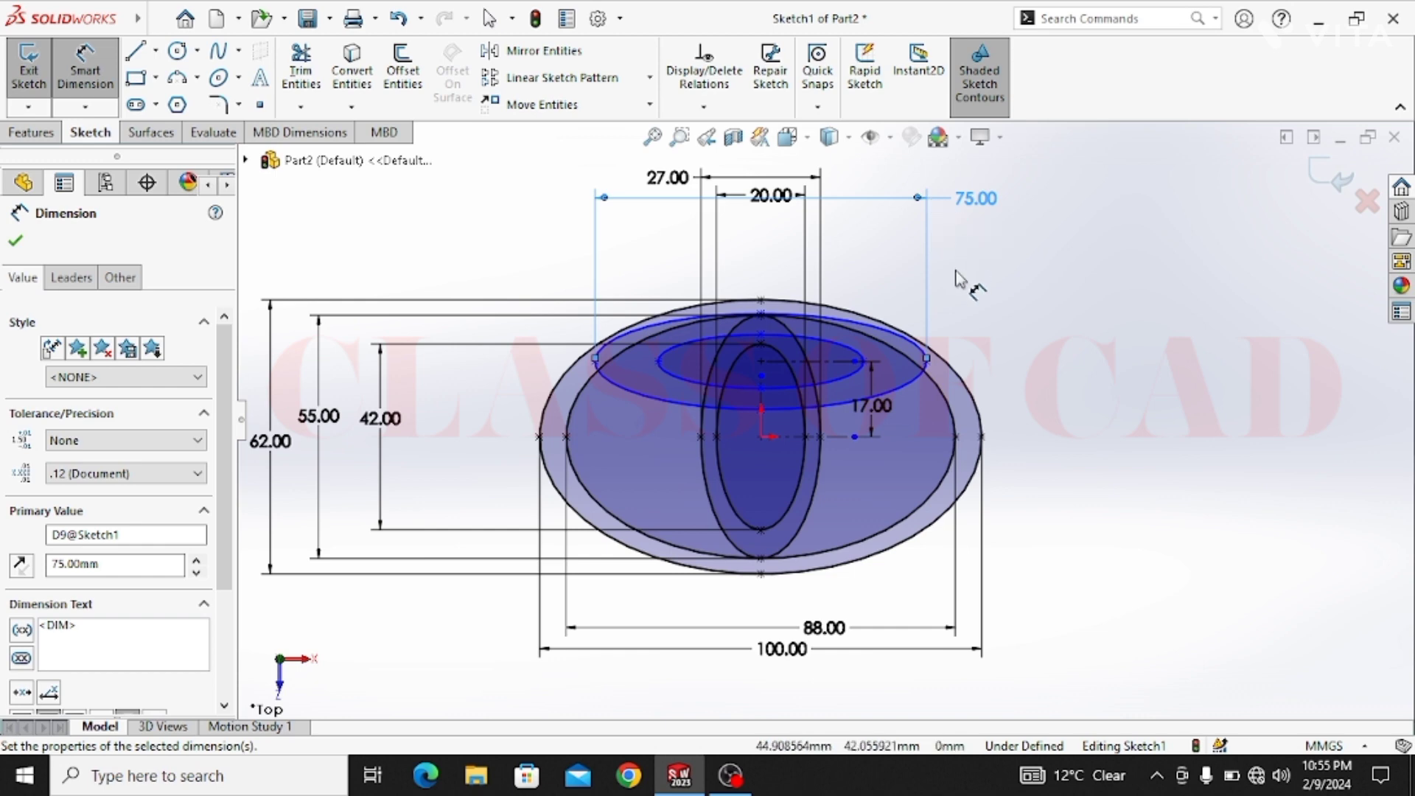
Dimension the inner horizontal ellipse's width between its left and right vertices as 65 mm
click(863, 361)
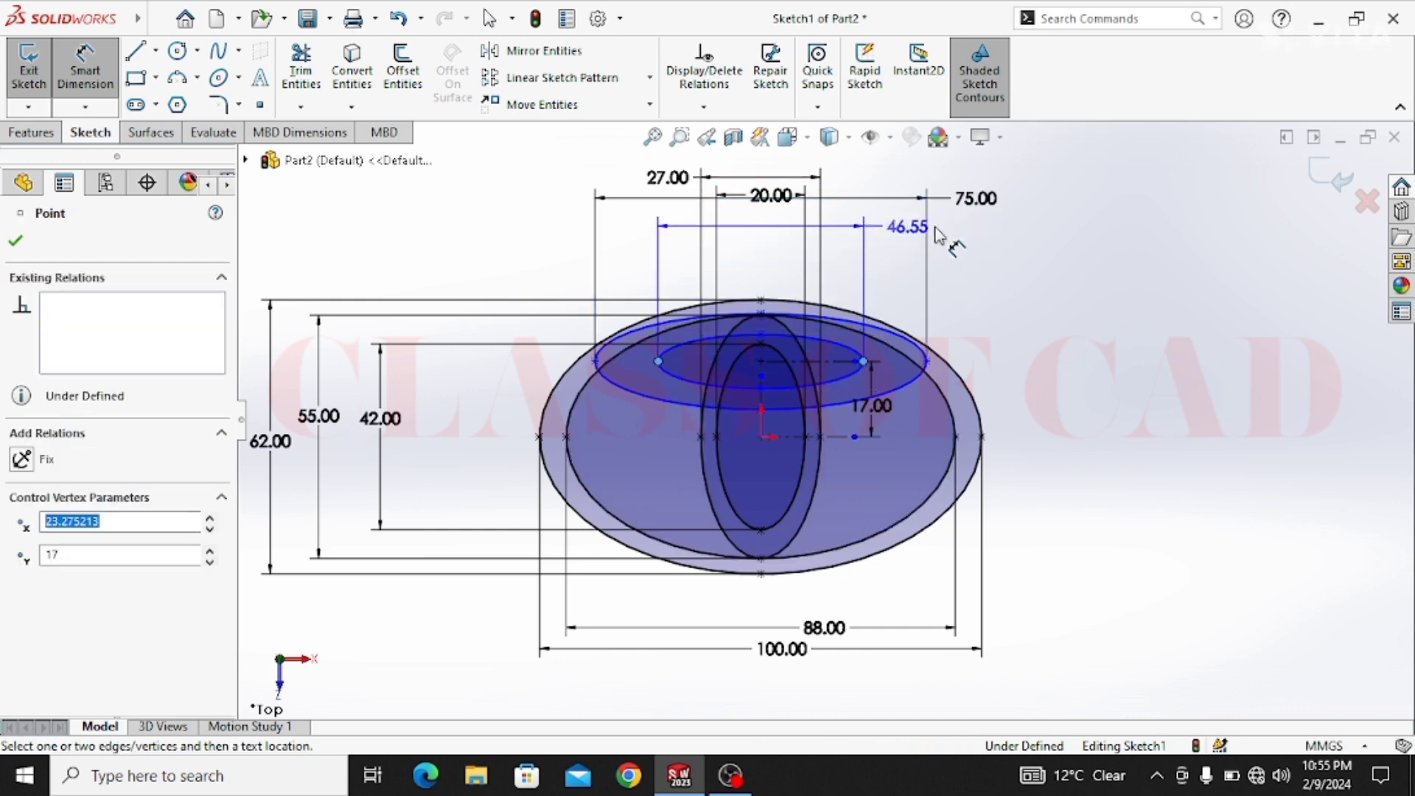
click(982, 236)
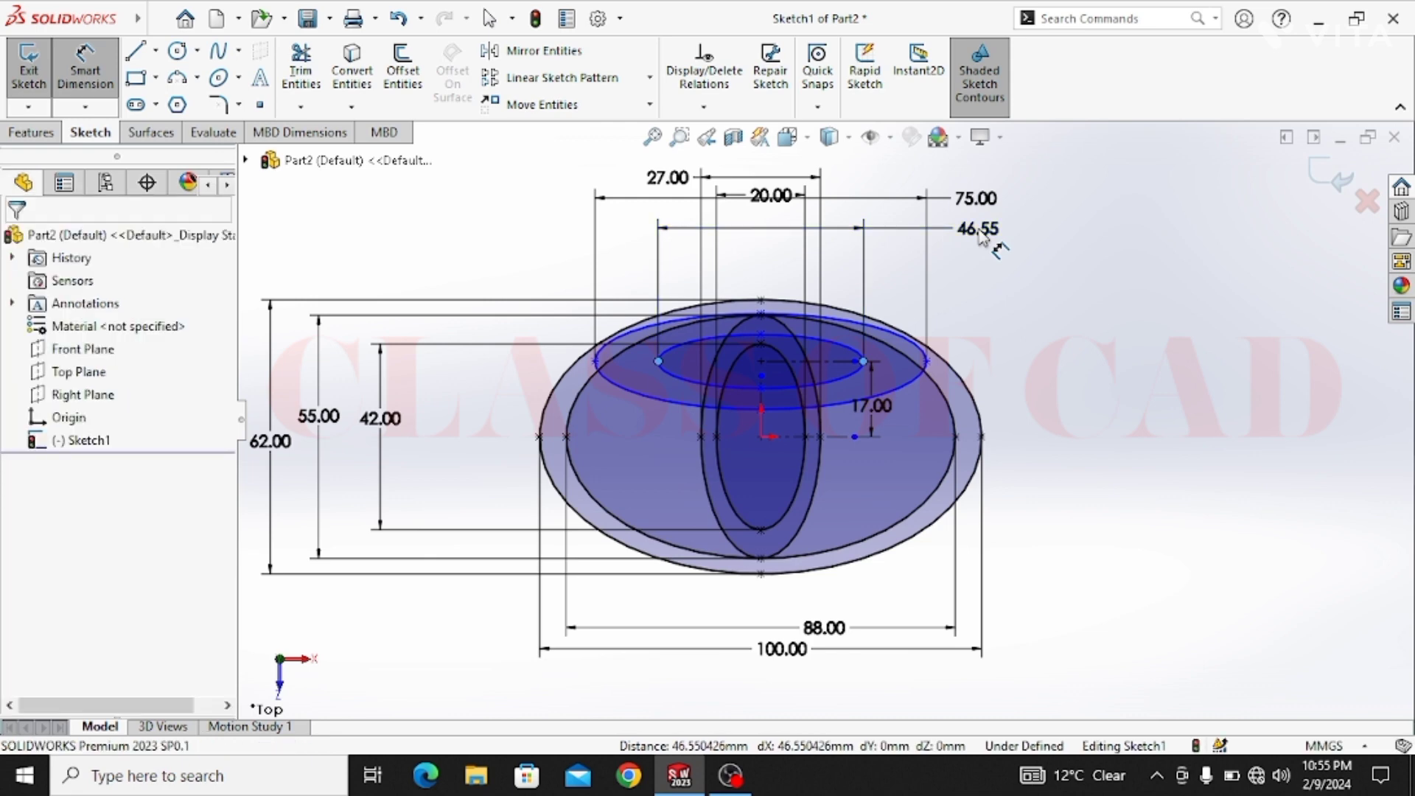
text(65)
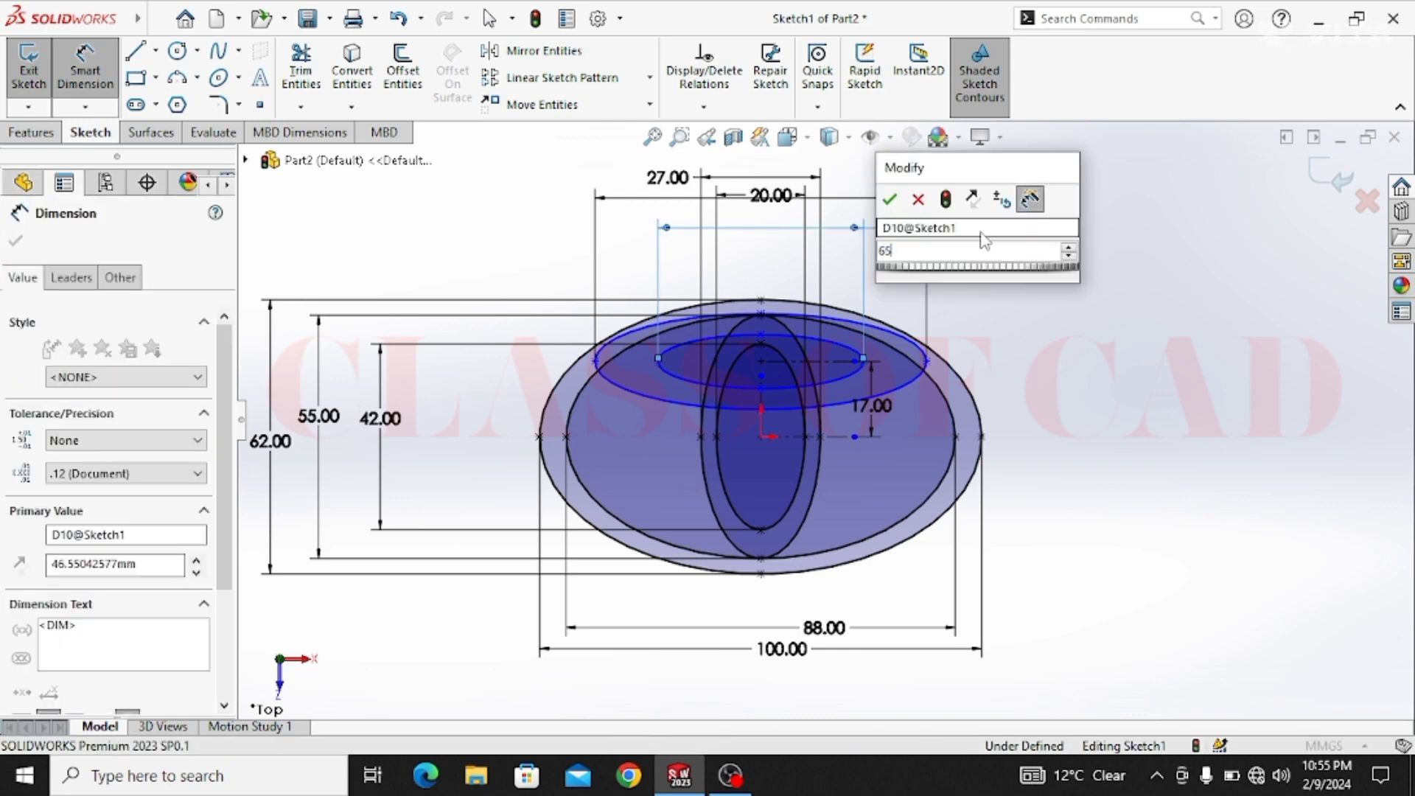
key(Escape)
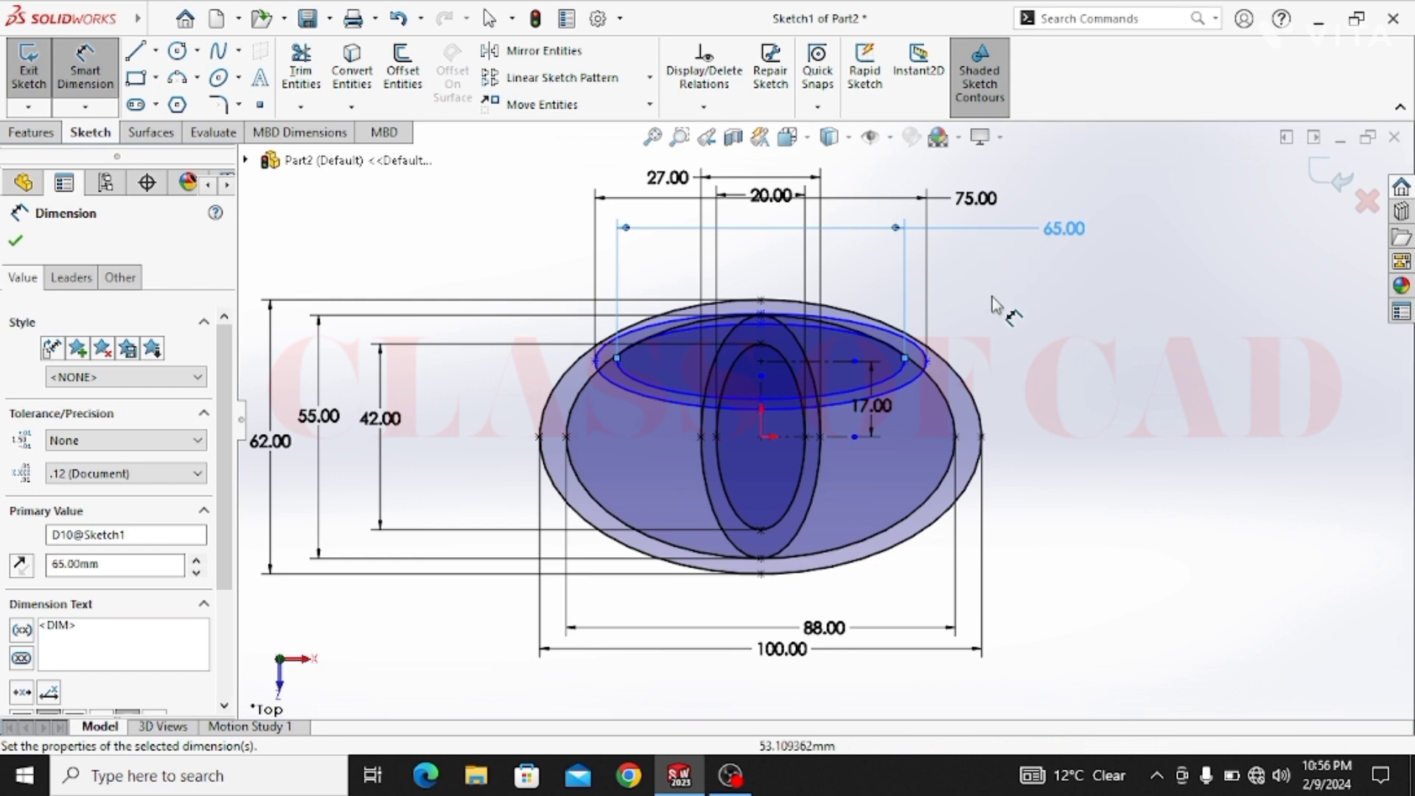
Dimension the inner horizontal ellipse's height between its upper and lower vertices as 17 mm
click(762, 398)
click(762, 324)
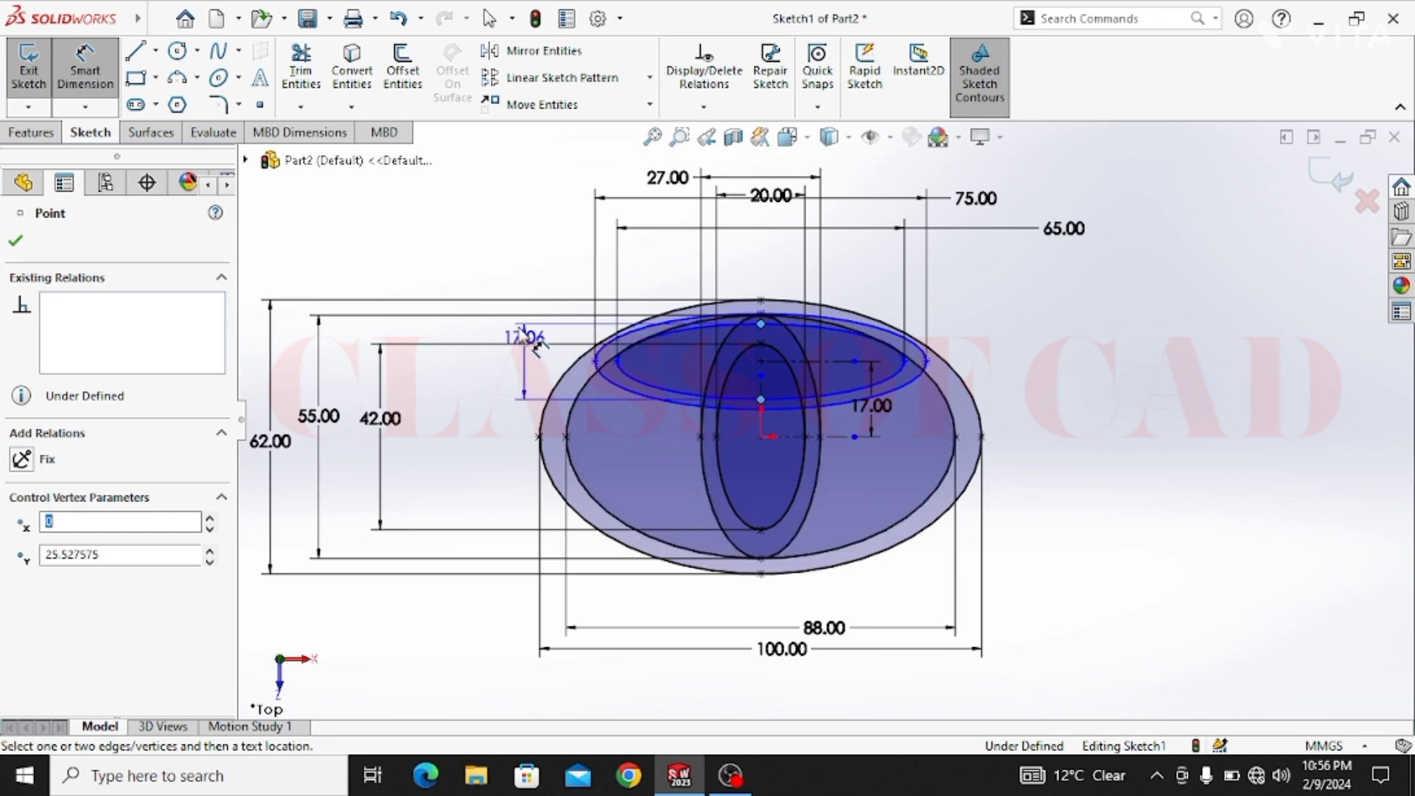
click(510, 233)
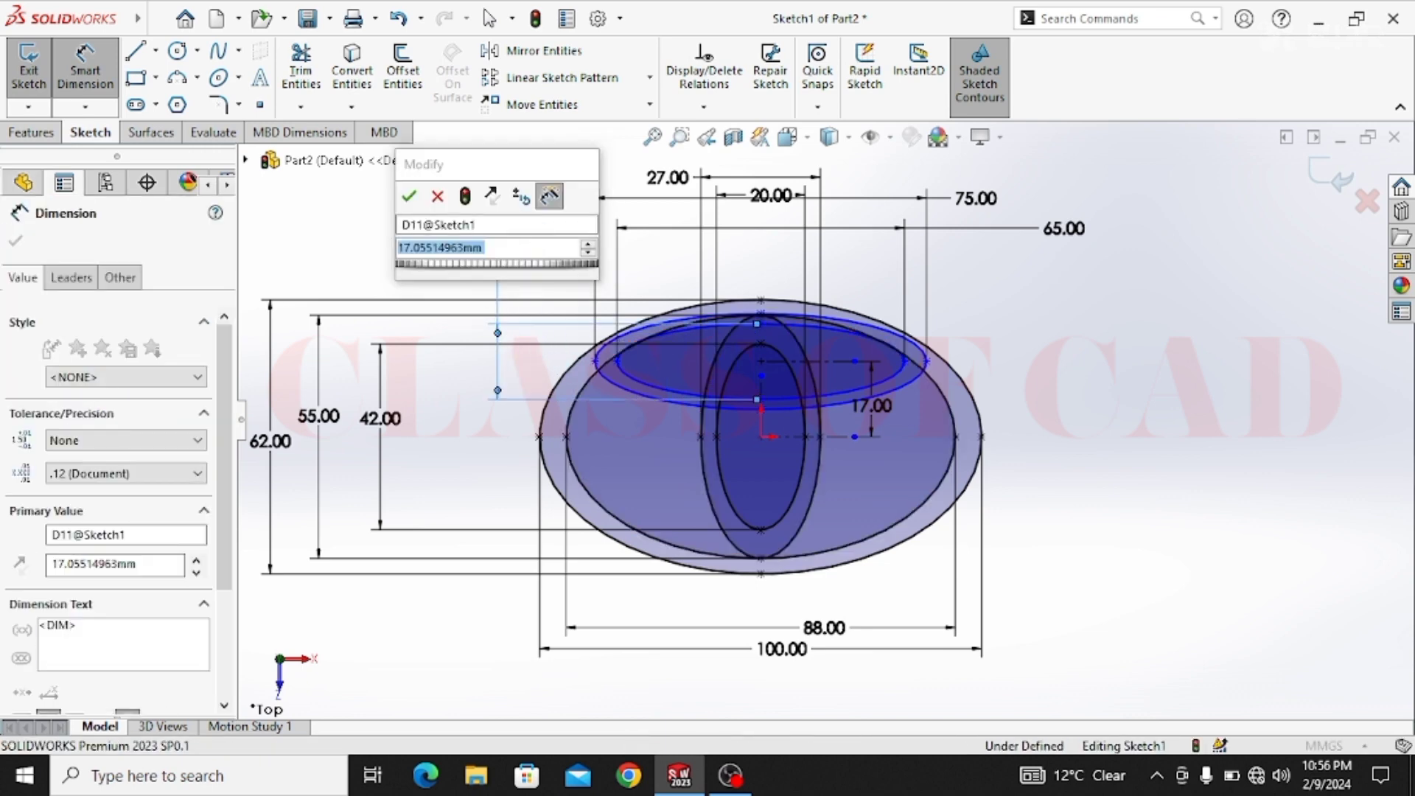
text(18)
key(Return)
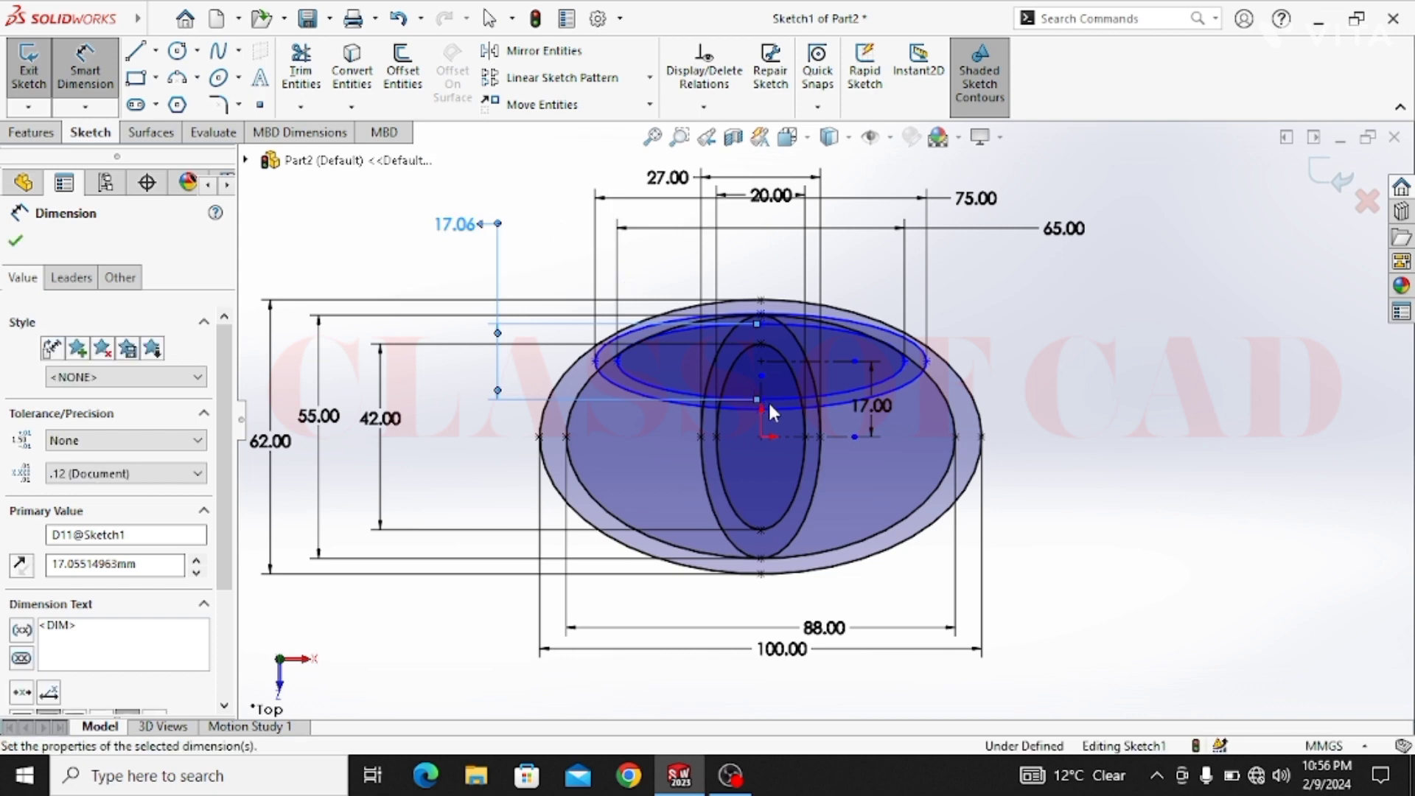
Dimension the outer horizontal ellipse's height between its upper and lower vertices as 27 mm
click(763, 317)
scroll(764, 319, down, 5)
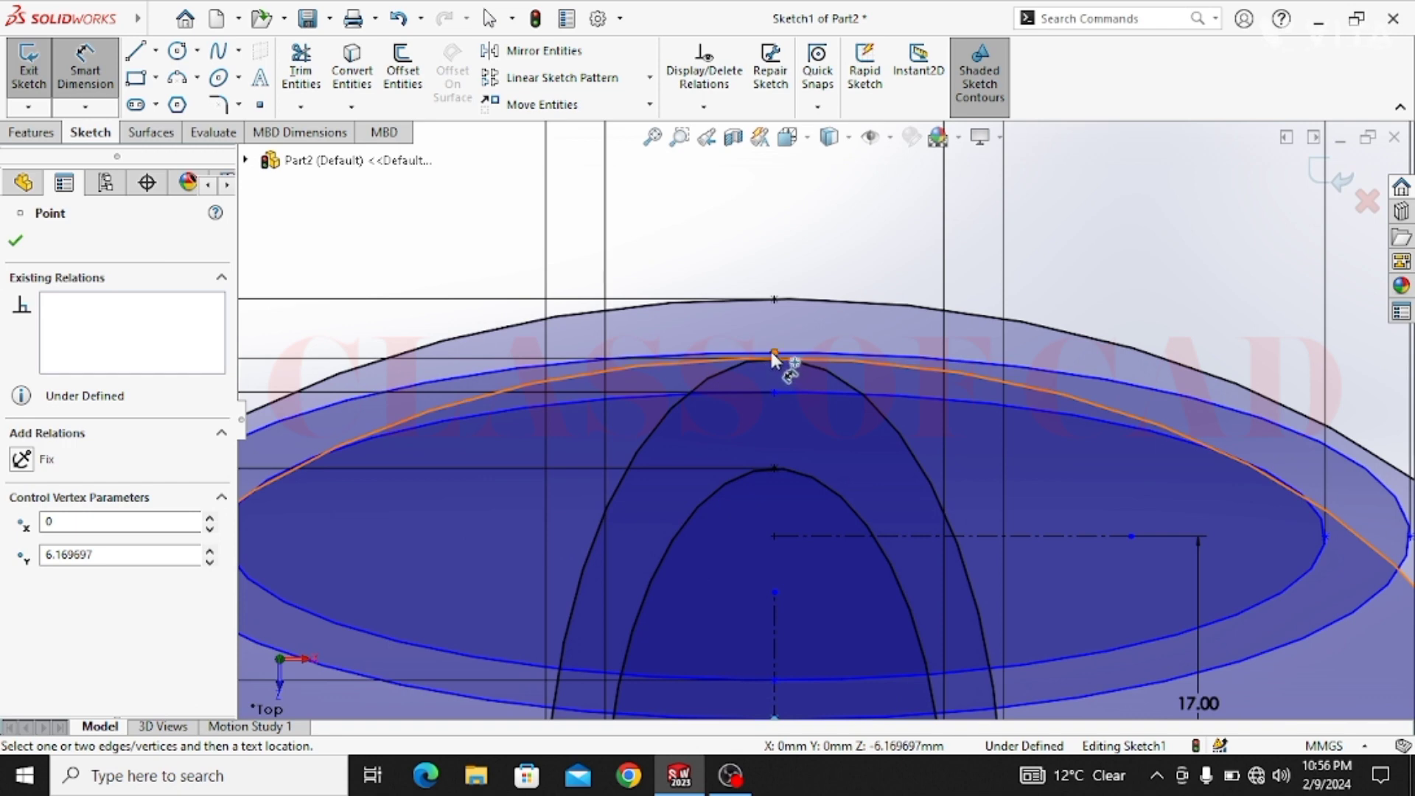
click(774, 354)
scroll(785, 365, up, 5)
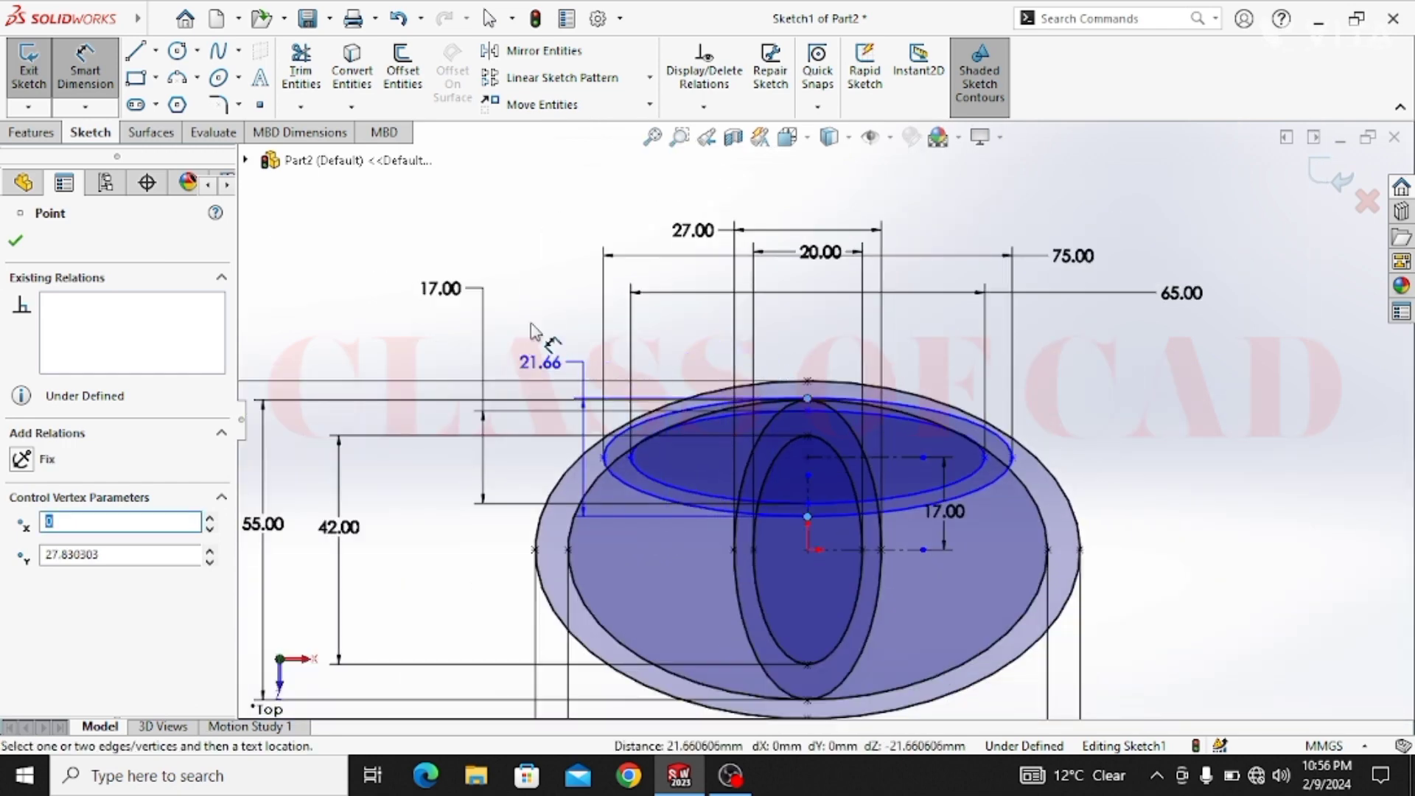
click(510, 245)
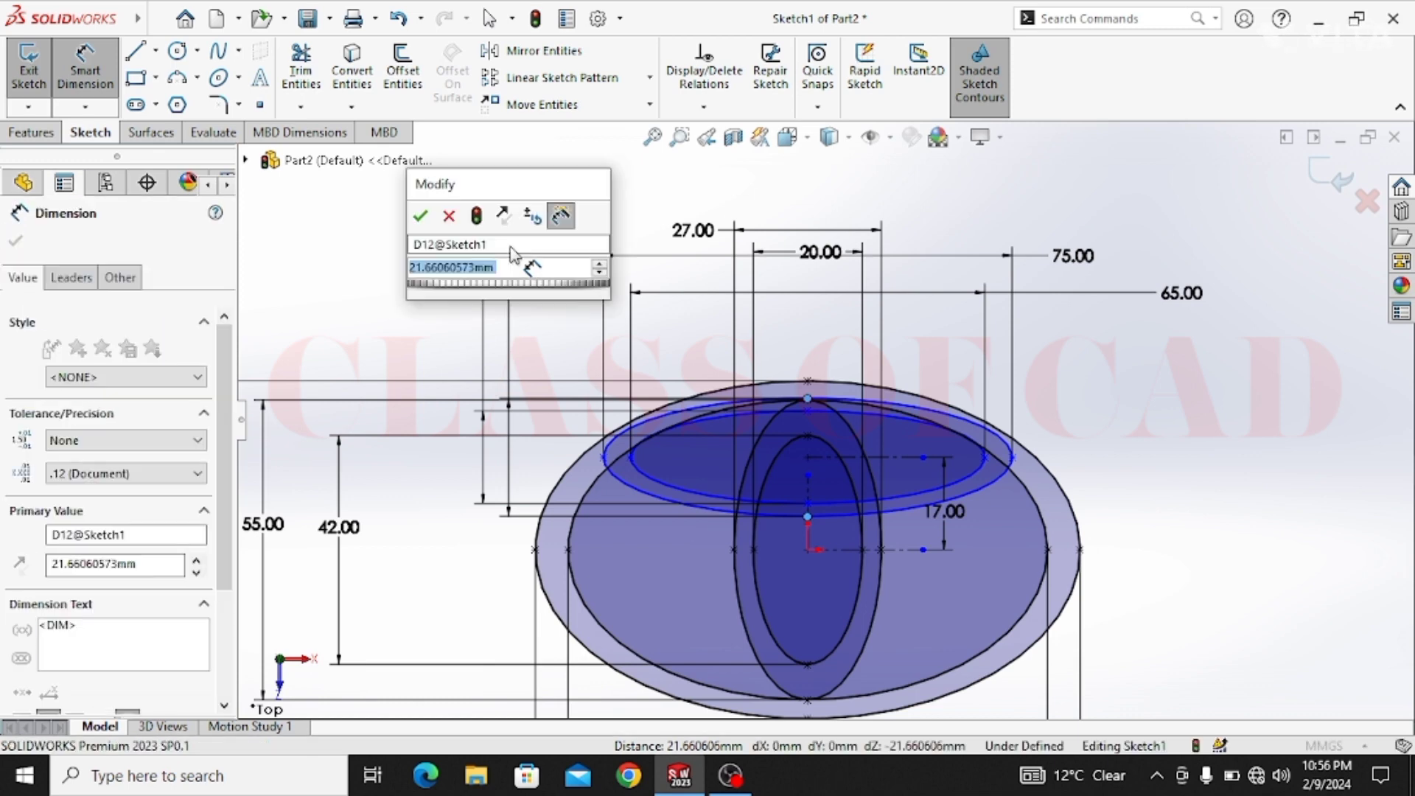
text(22)
key(Return)
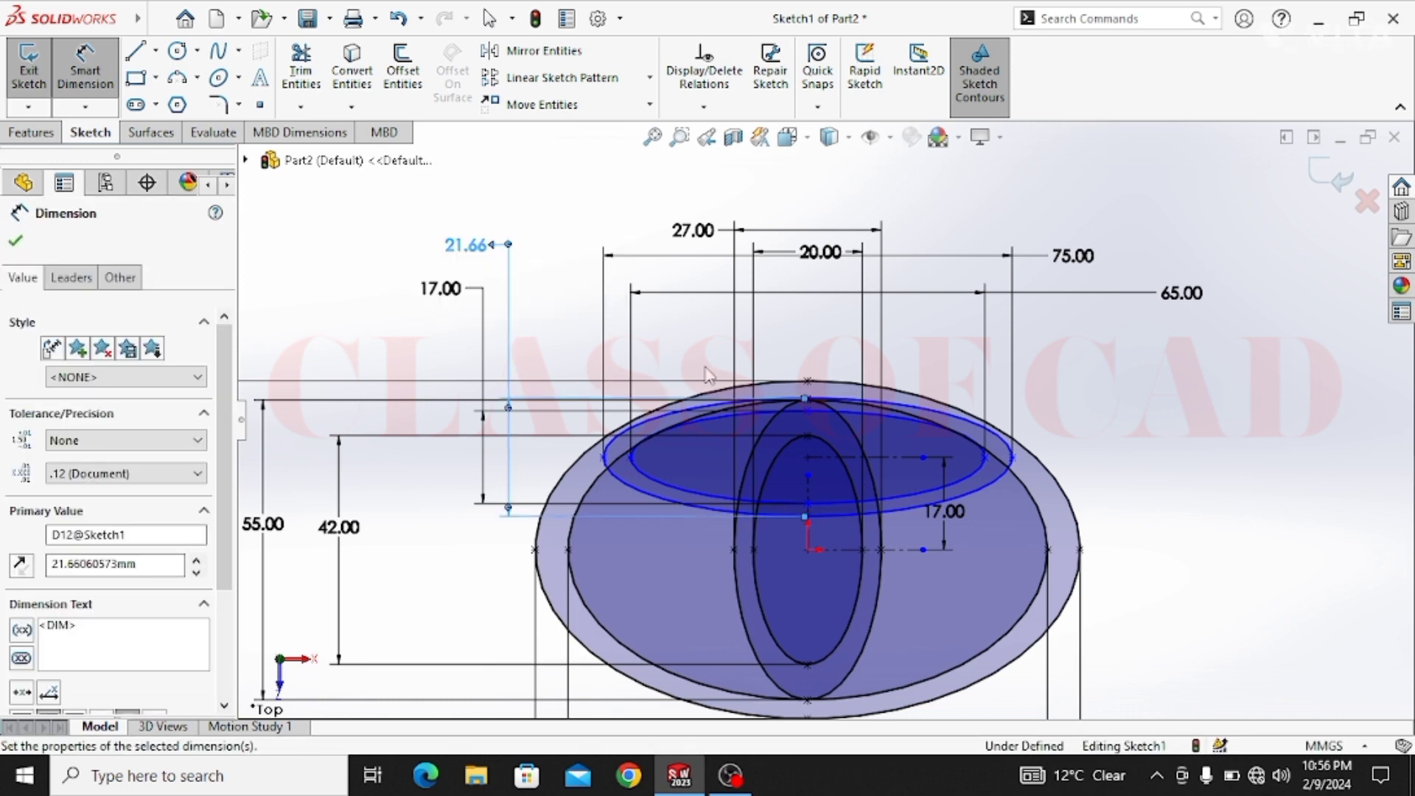
key(Escape)
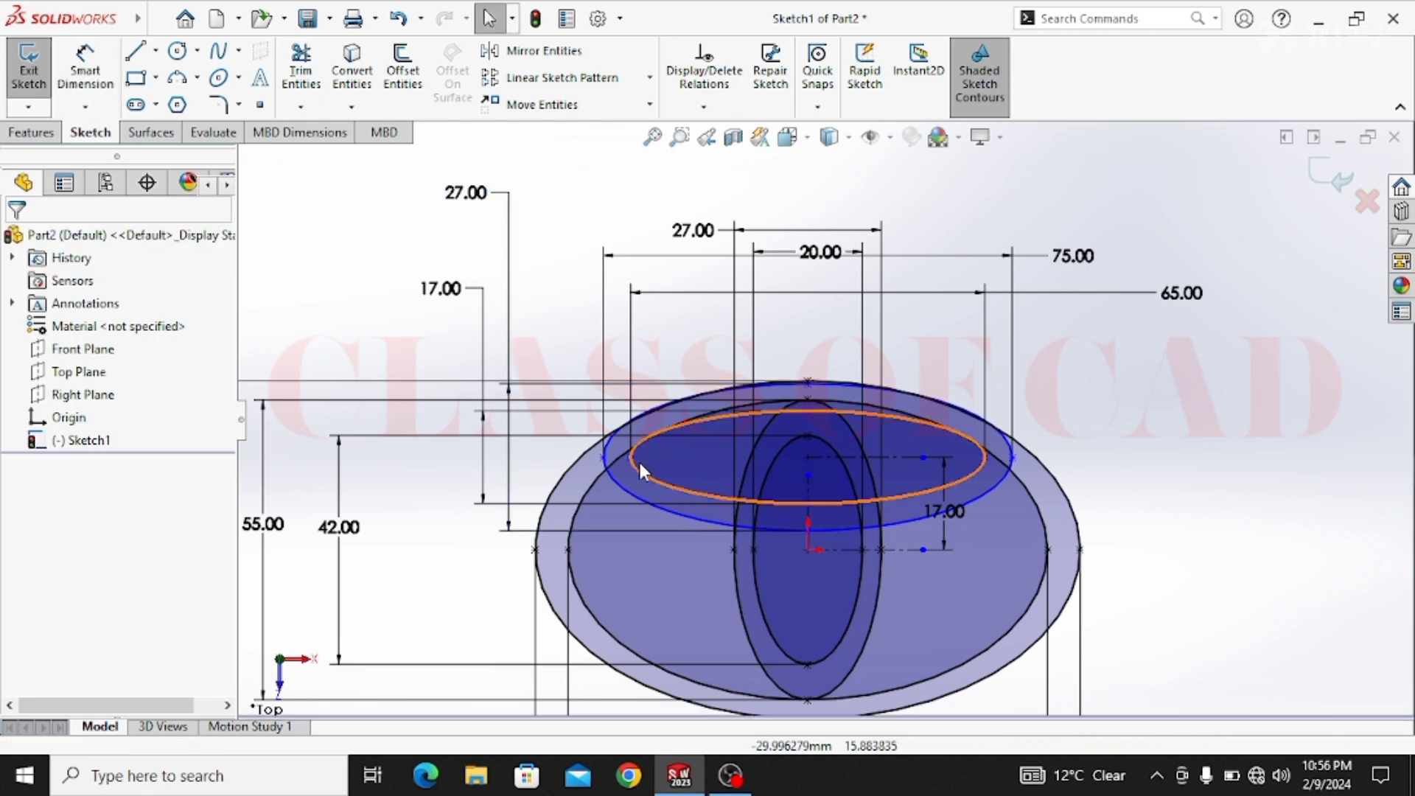
Add a Horizontal relation between the left vertices of the inner and outer horizontal ellipses
click(630, 458)
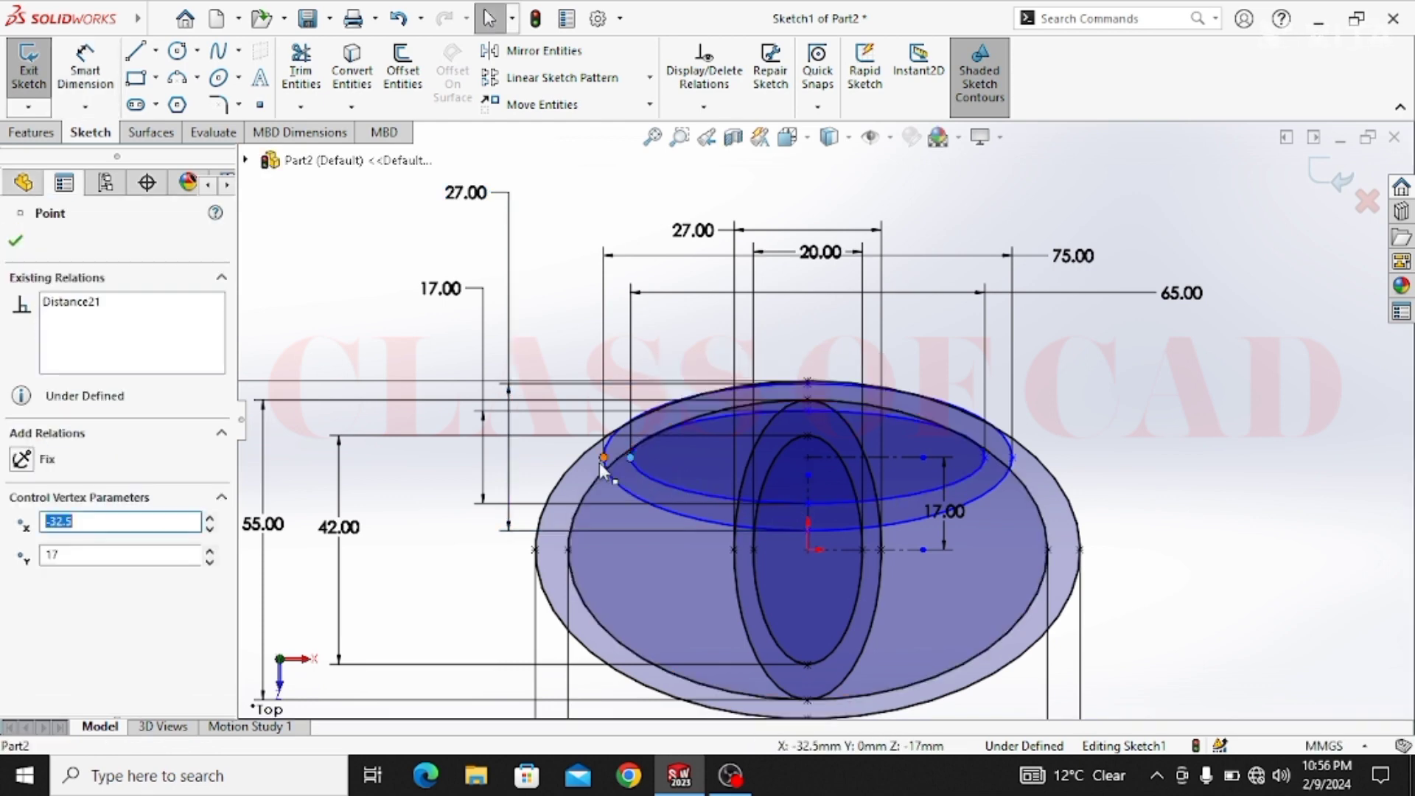
ctrl+click(604, 458)
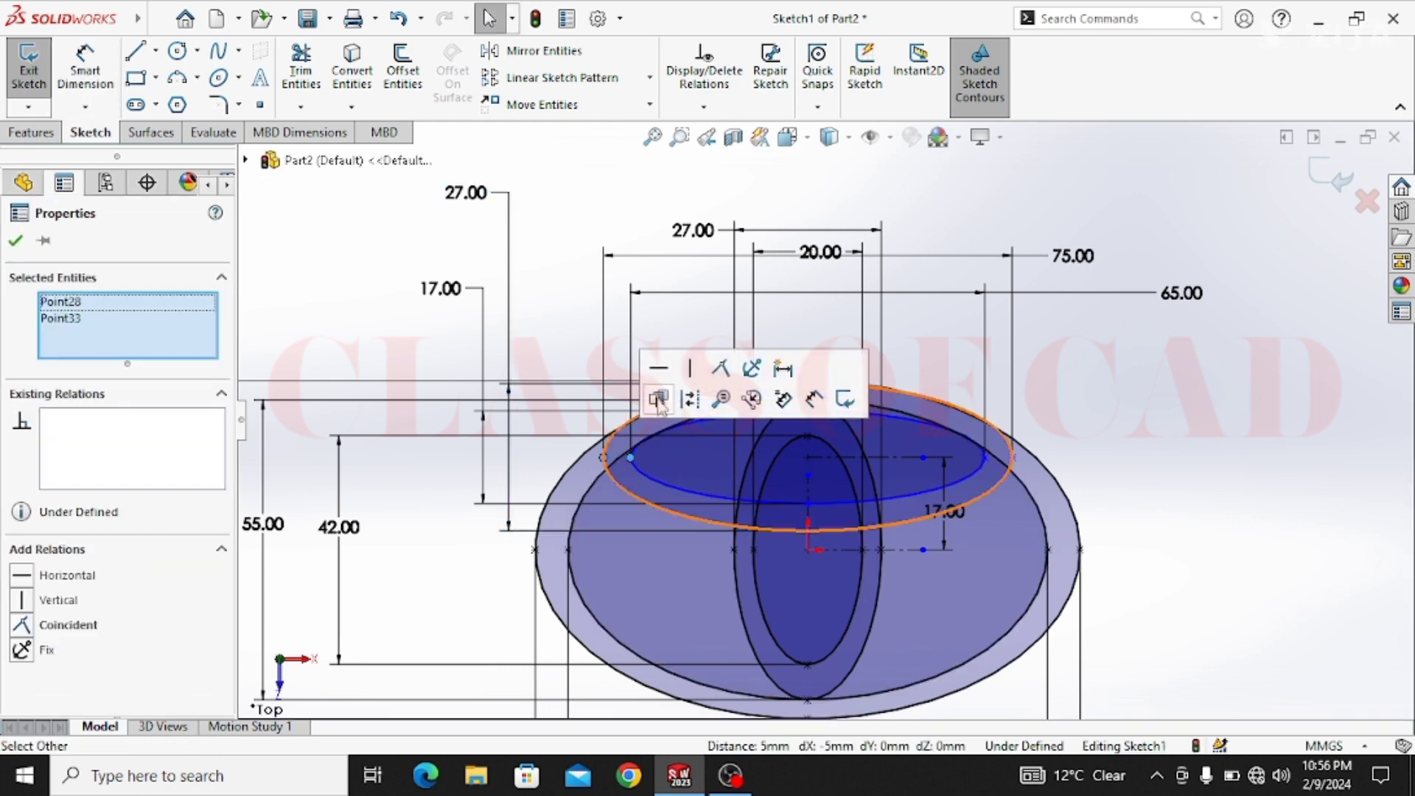
click(653, 370)
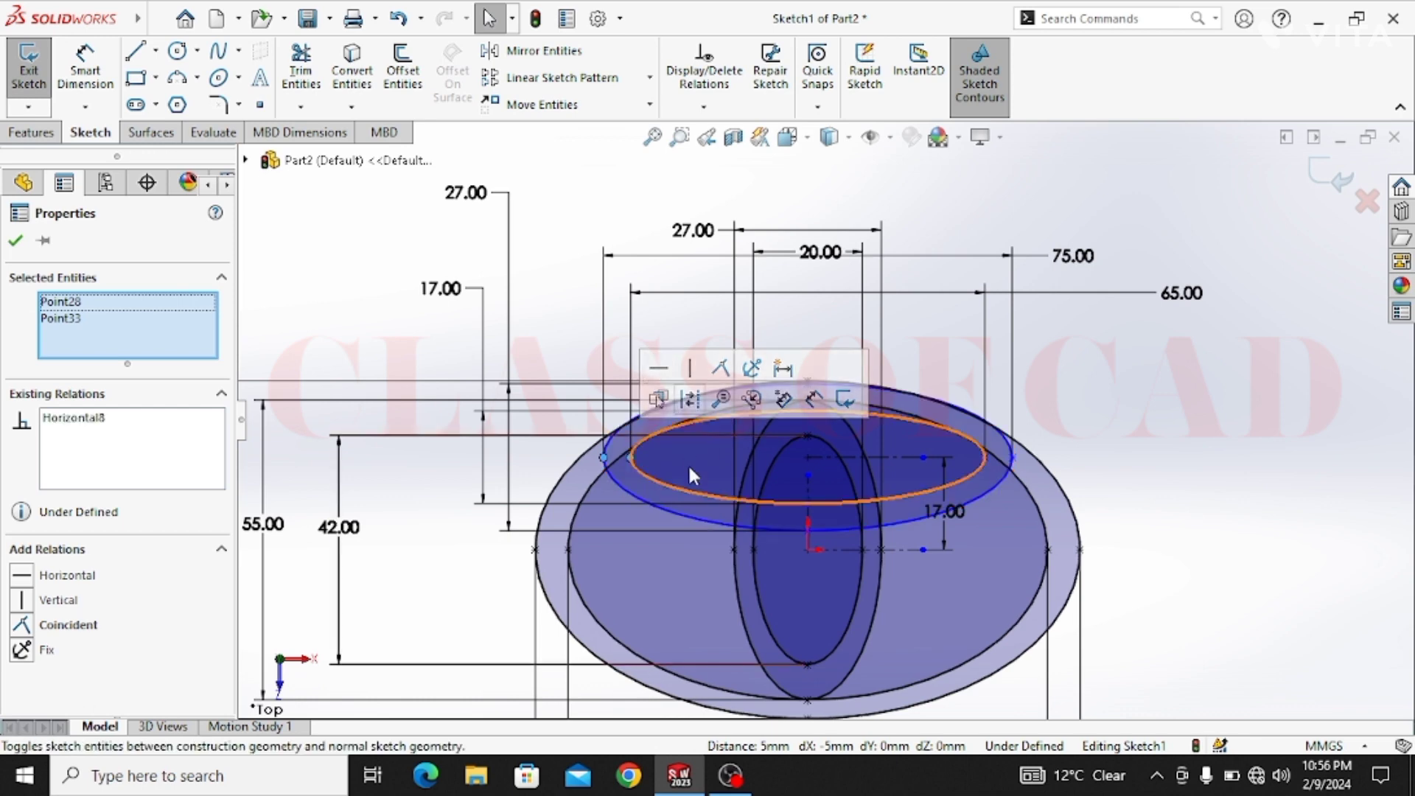
Add a Horizontal relation between the inner horizontal ellipse's left vertex and the center point of the horizontal ellipses
click(648, 459)
click(631, 457)
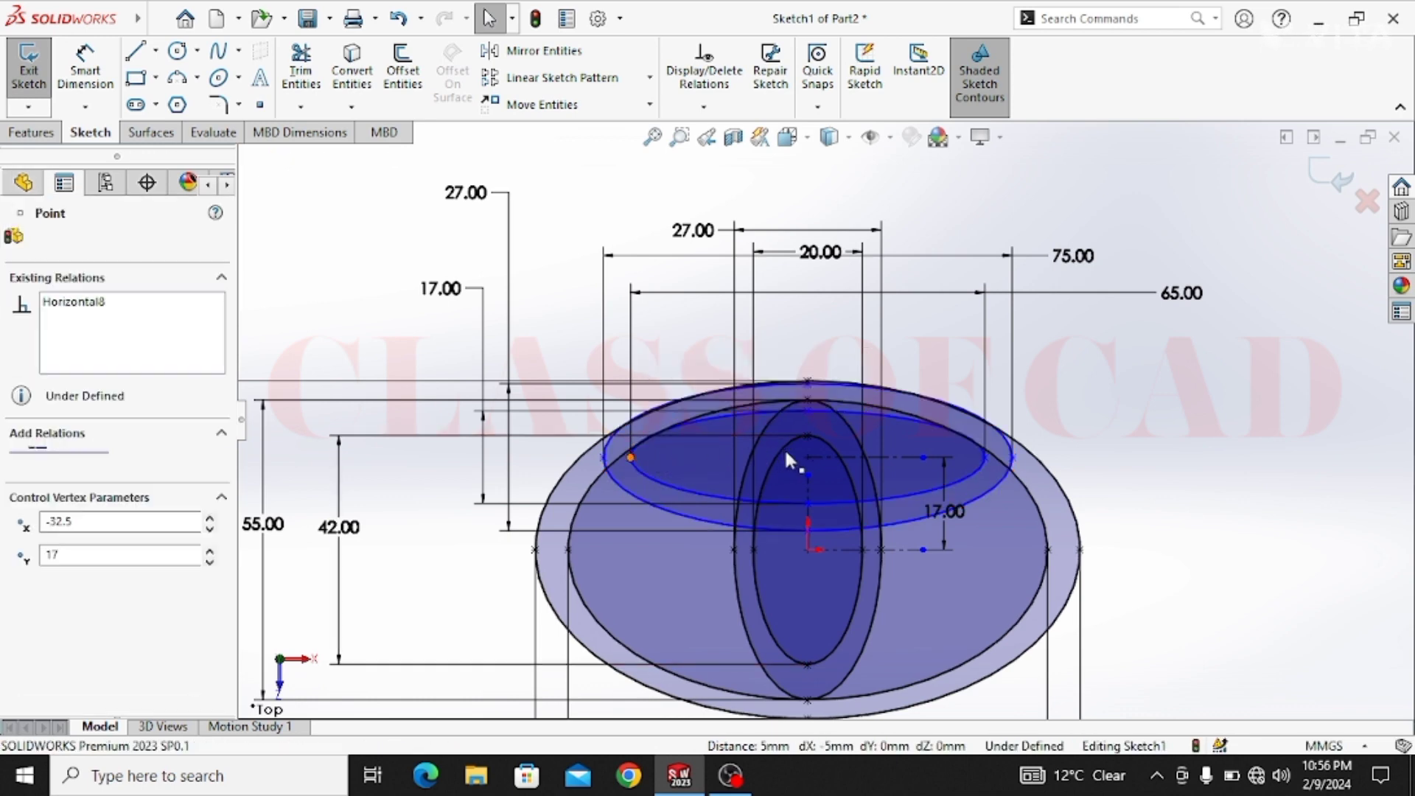
ctrl+click(807, 458)
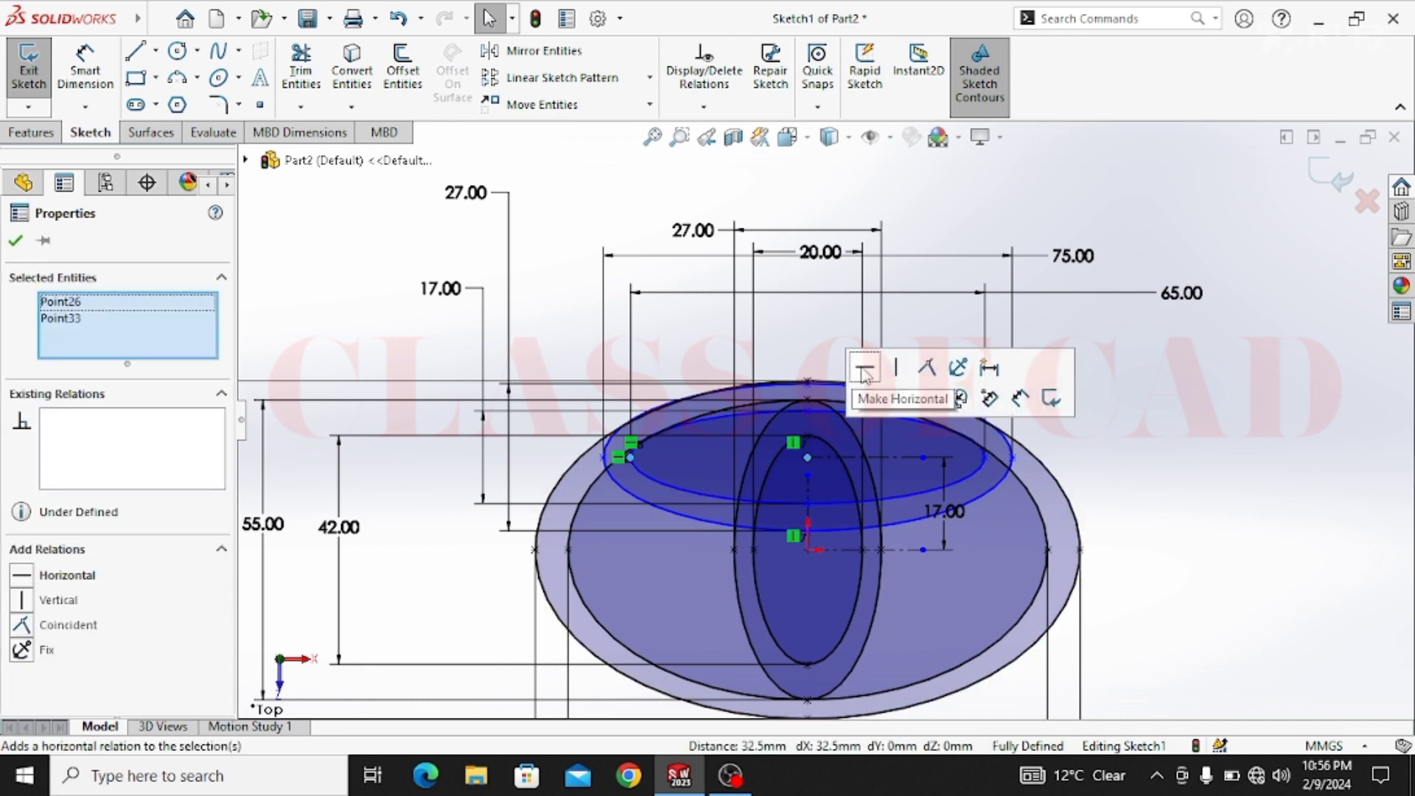
click(866, 371)
key(Escape)
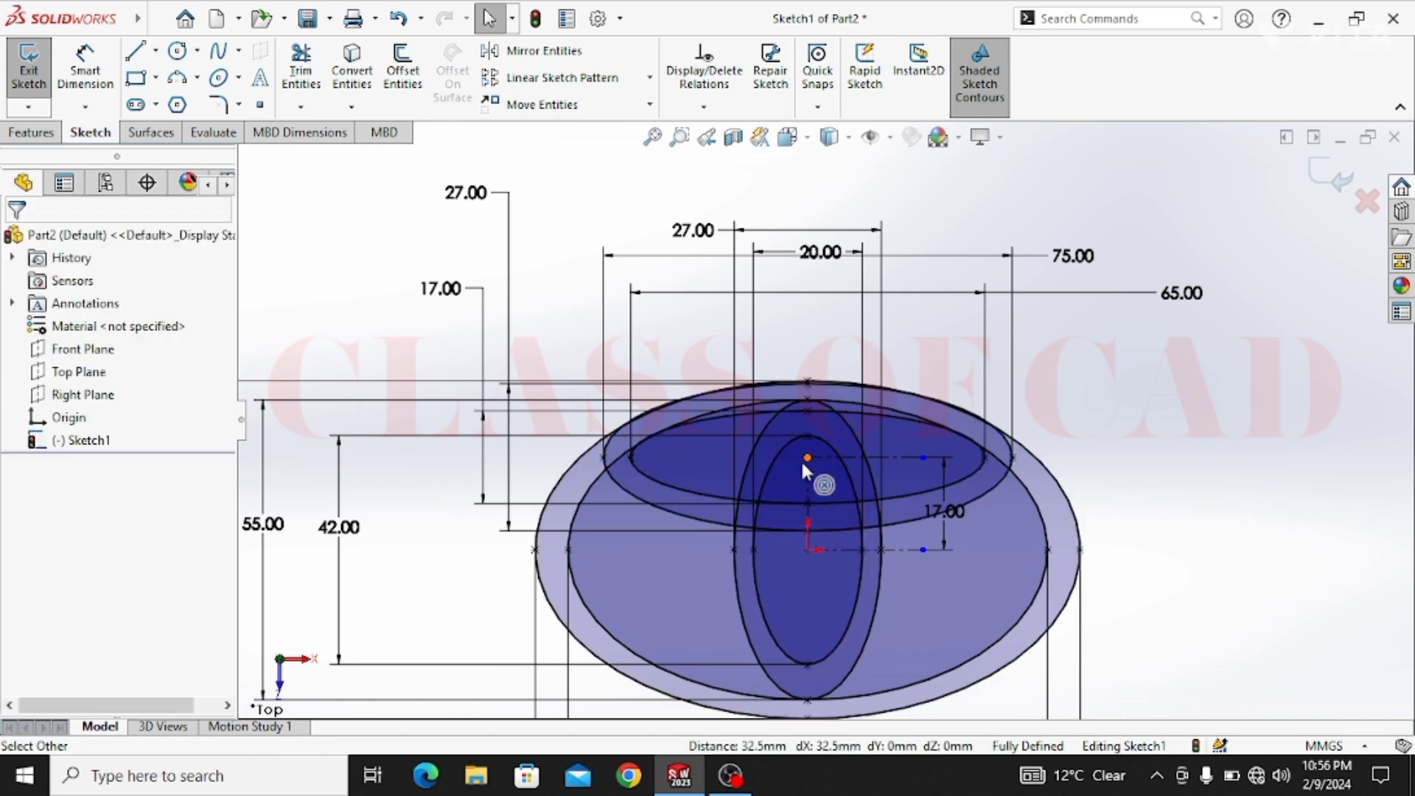
Trim the upper-left arc of the outer ring's inner ellipse above the inner horizontal ellipse, along with the thin overlap beside it
ctrl+middle_drag(820, 539, 718, 425)
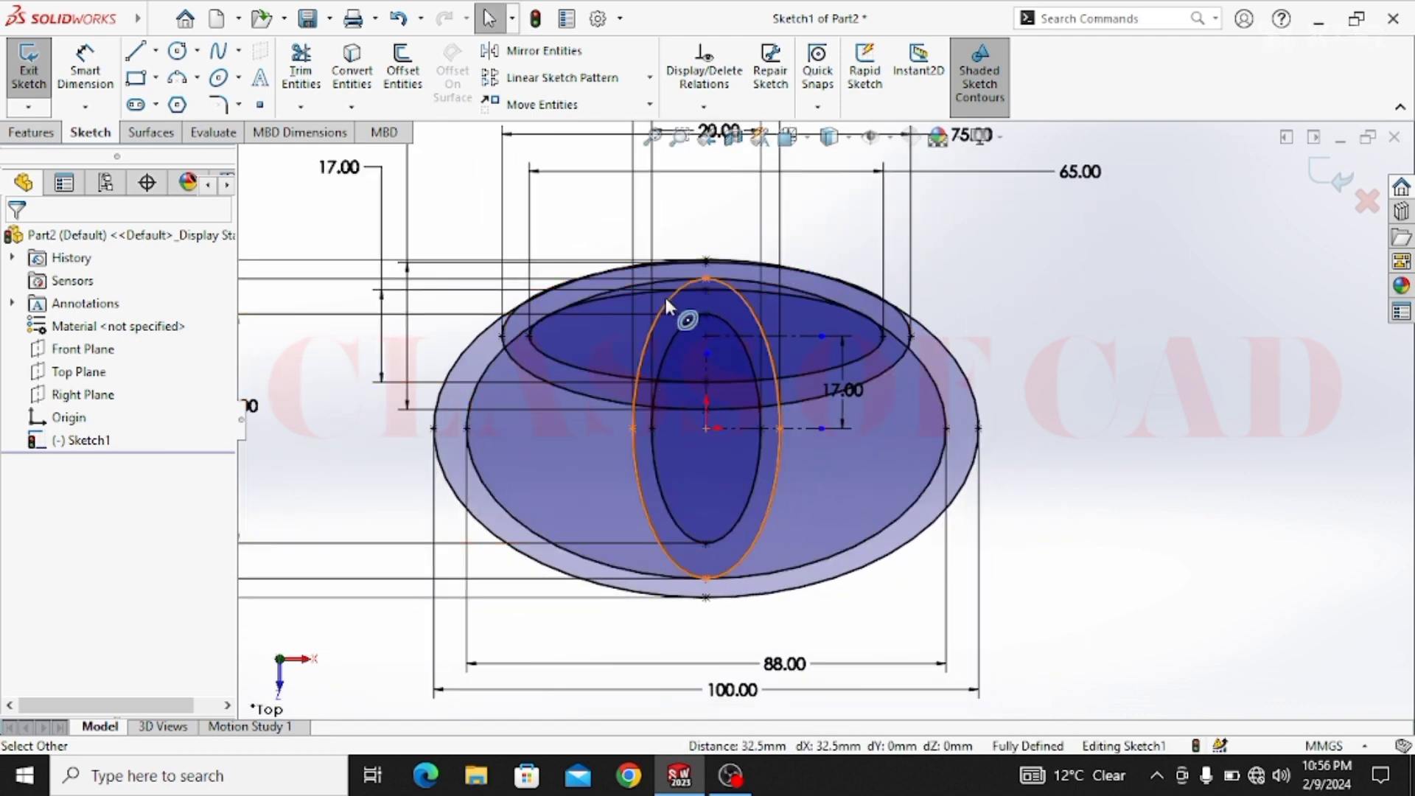
click(315, 75)
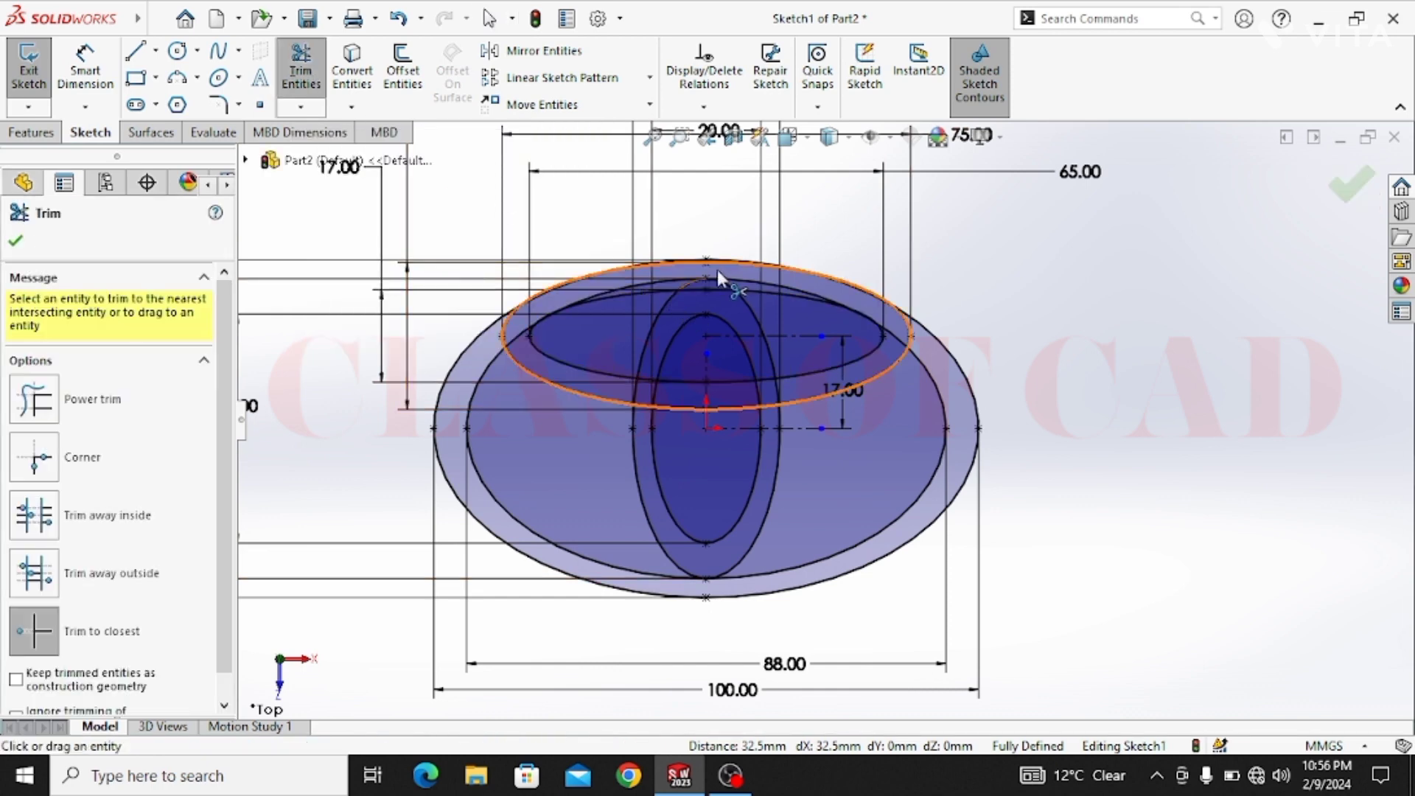
scroll(708, 295, down, 1)
scroll(685, 333, down, 2)
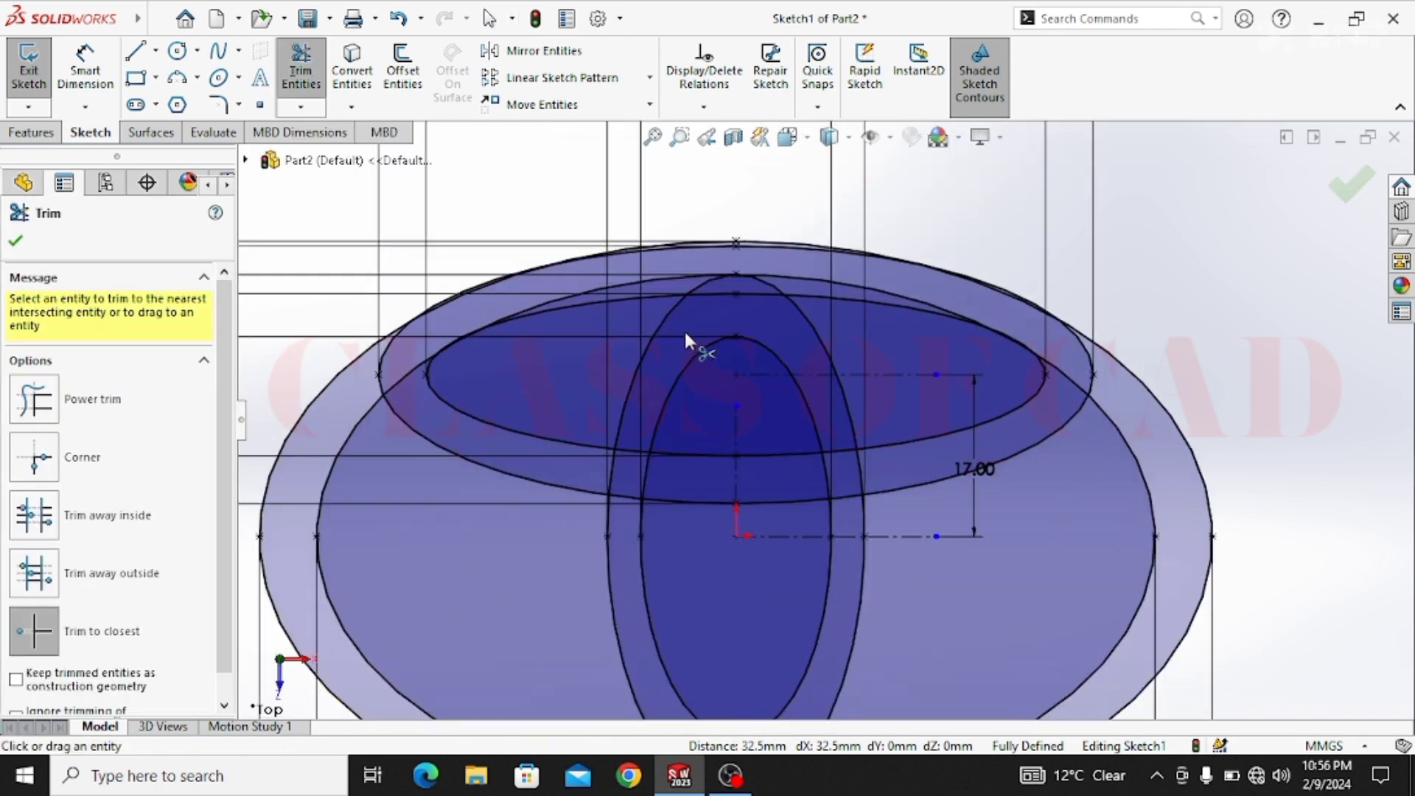
scroll(616, 303, down, 2)
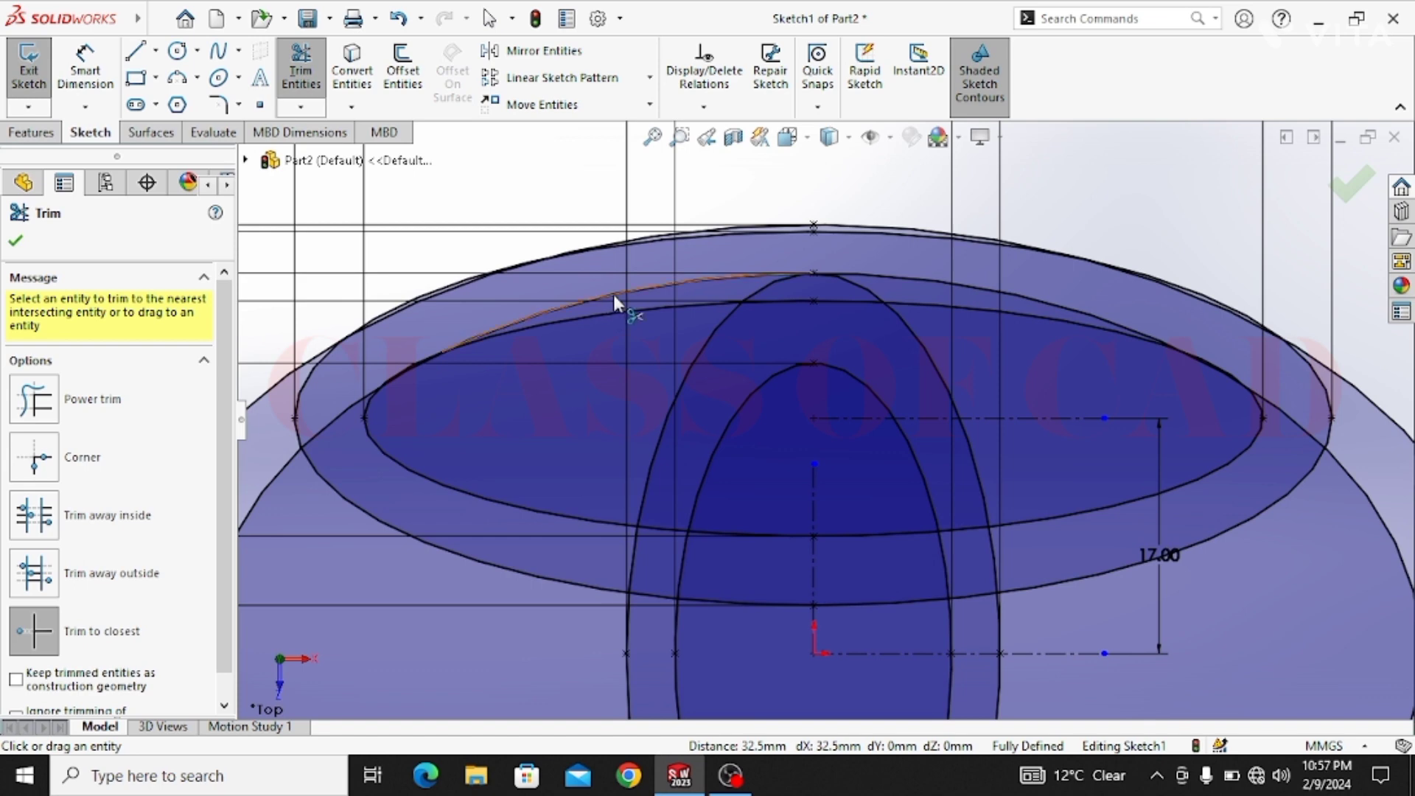
click(610, 293)
scroll(443, 365, down, 1)
scroll(483, 376, down, 2)
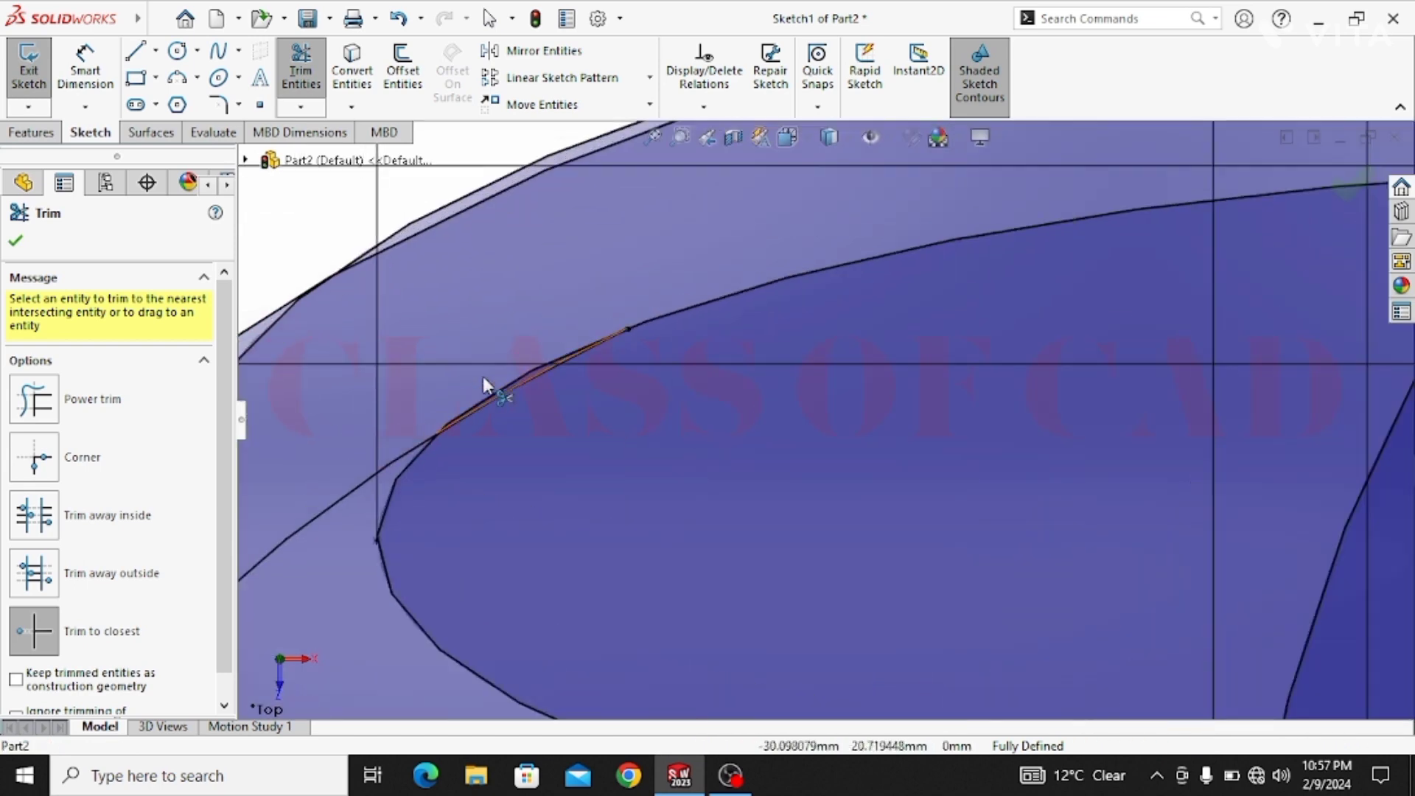
scroll(511, 380, down, 2)
scroll(528, 408, up, 3)
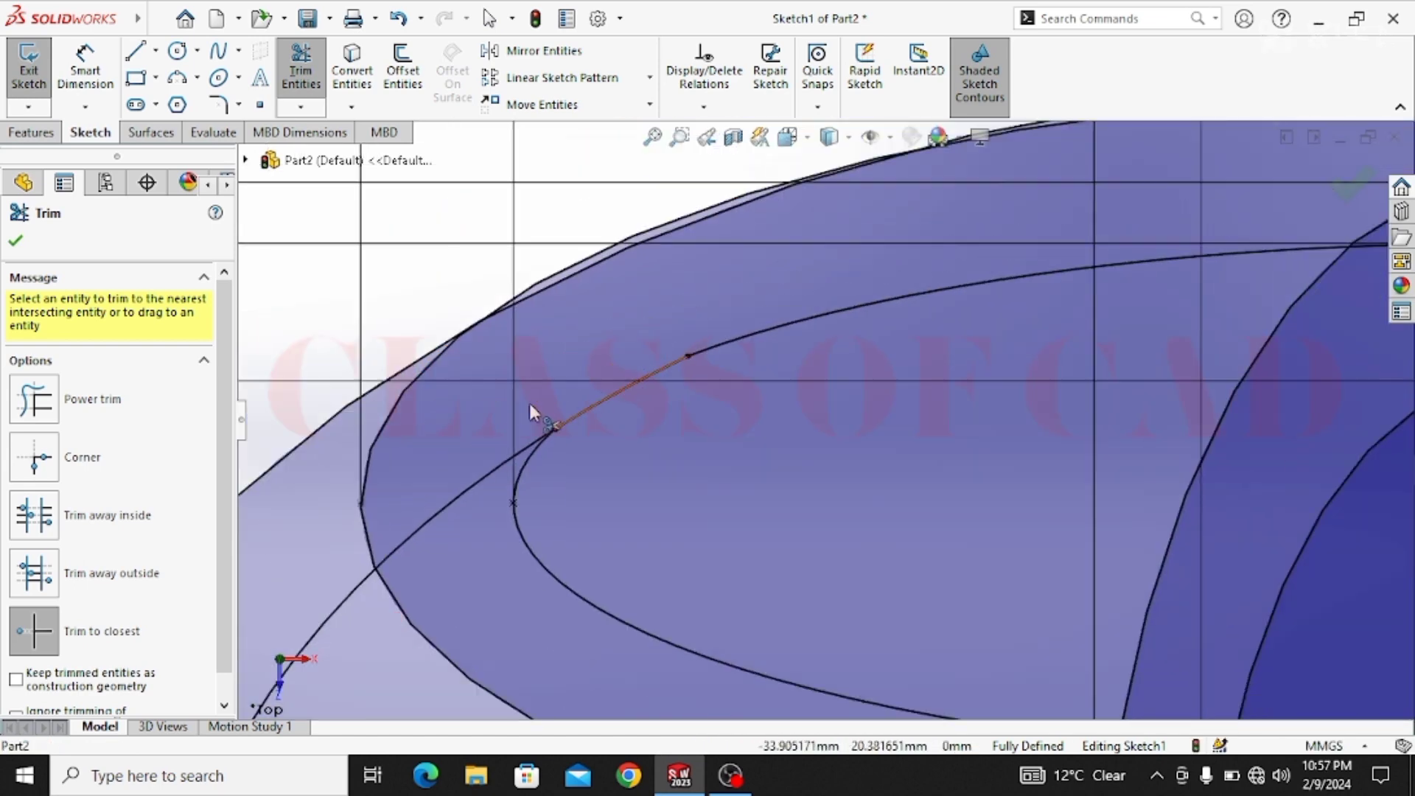
Trim the upper-right arc of the outer ring's inner ellipse above the inner horizontal ellipse, along with the thin overlap beside it
ctrl+middle_drag(929, 482, 707, 452)
scroll(1047, 461, up, 2)
mouse_move(1095, 452)
ctrl+middle_down()
mouse_move(702, 491)
mouse_move(726, 487)
ctrl+middle_up()
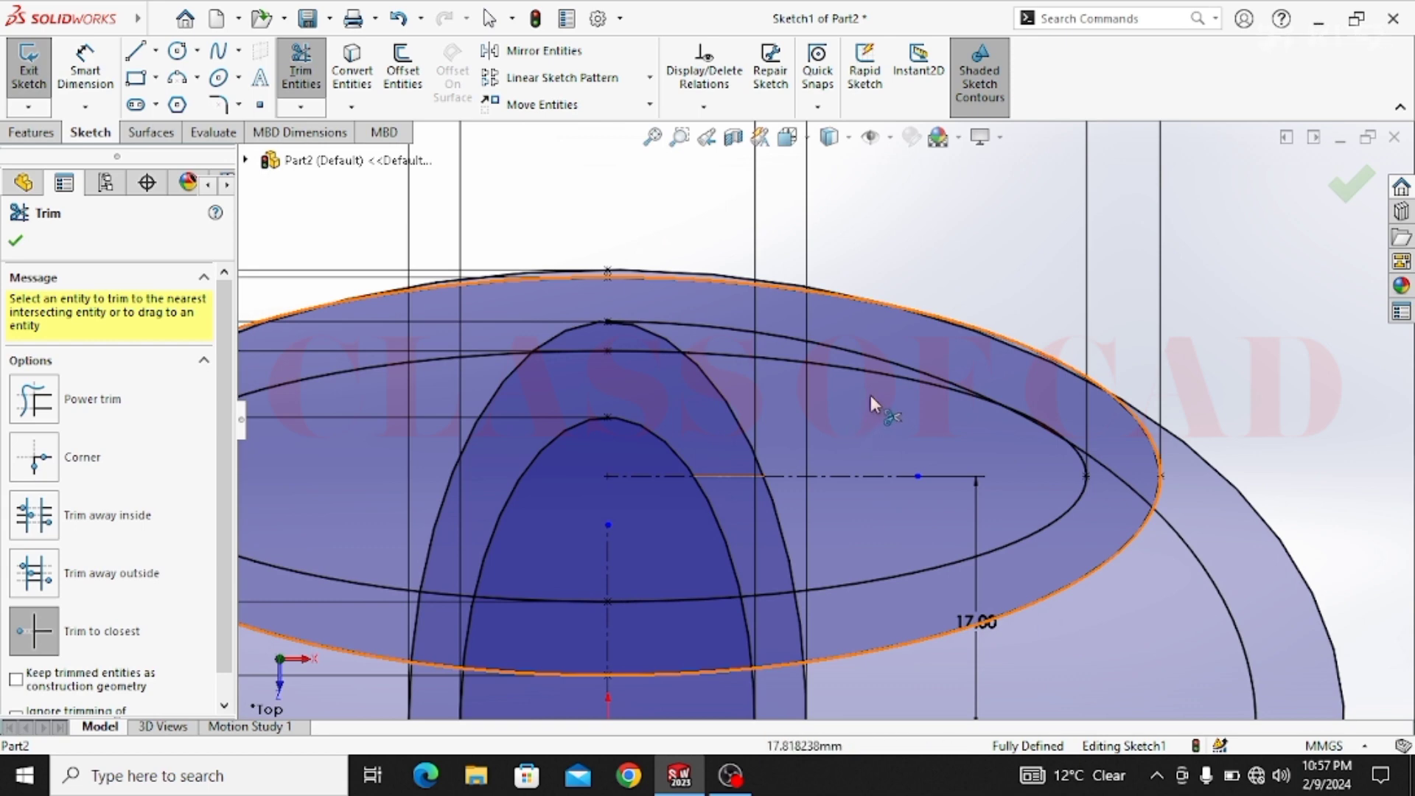
click(854, 350)
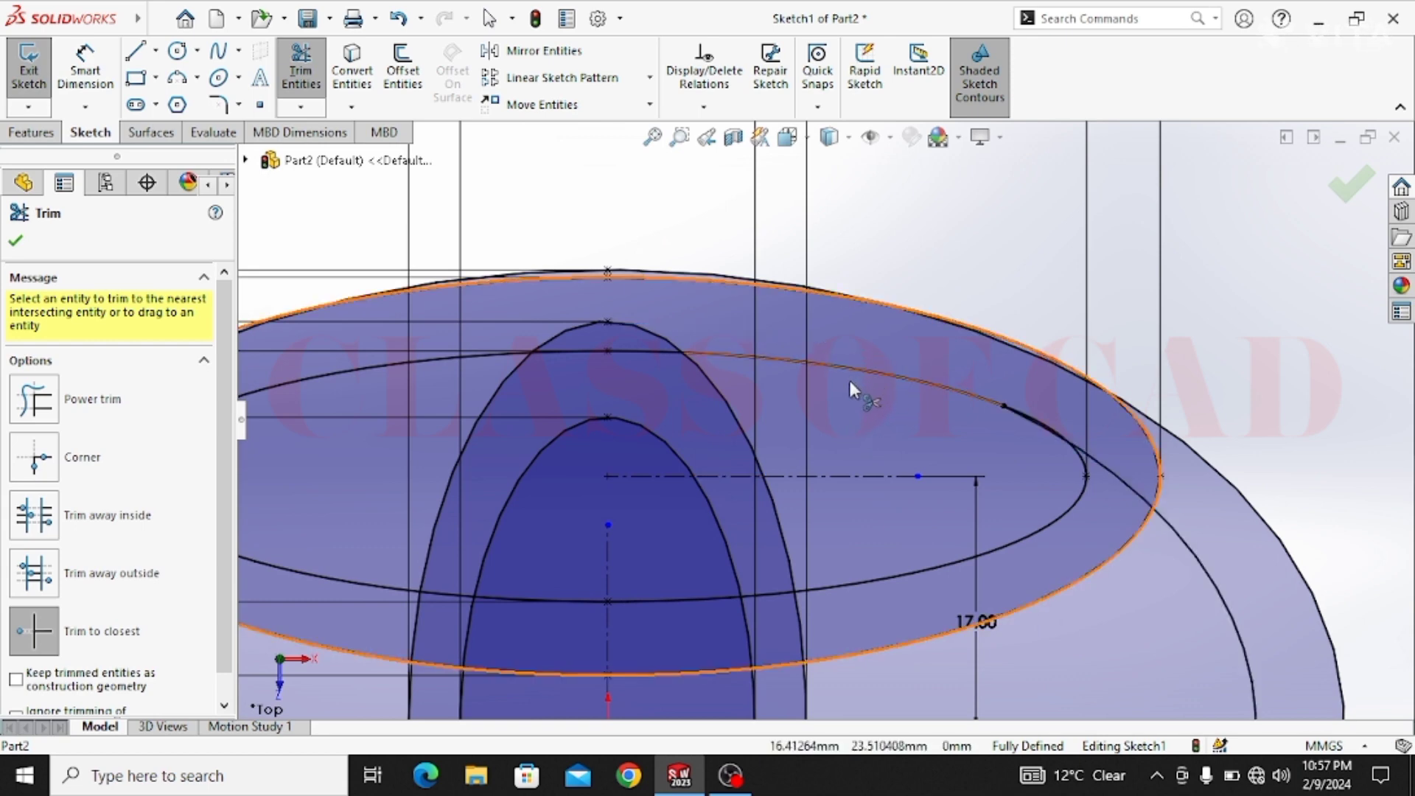
scroll(1057, 418, down, 4)
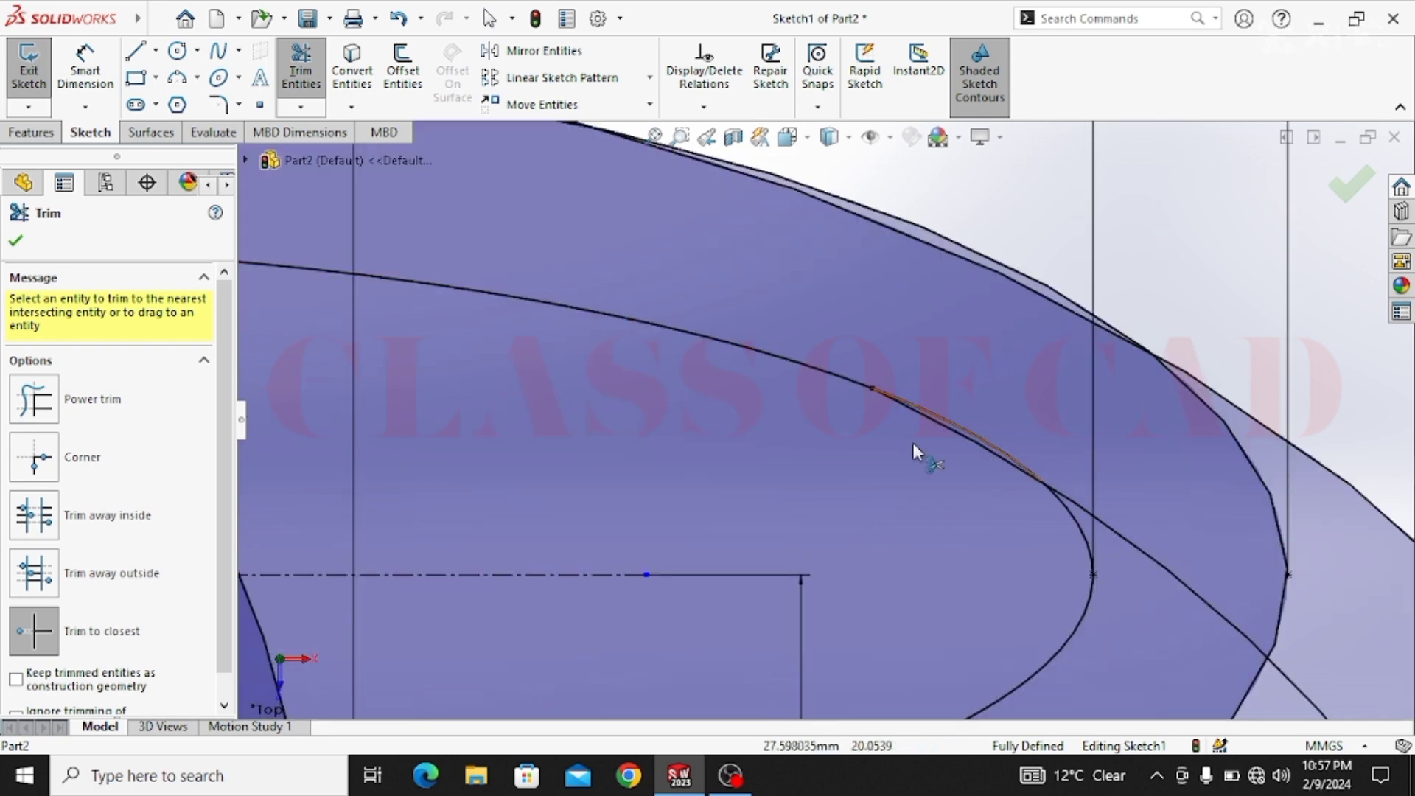
click(947, 430)
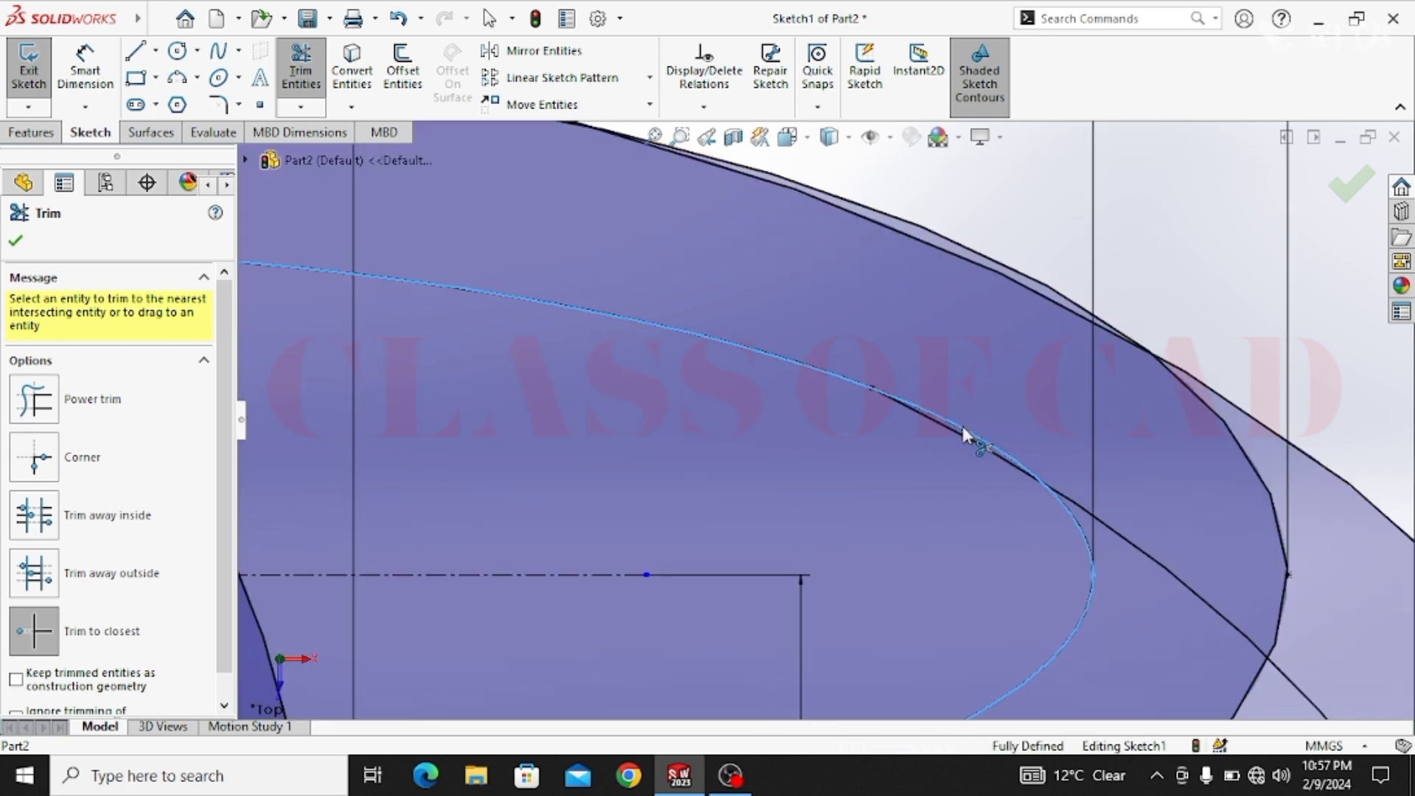
Trim the outer ring's inner-ellipse segment crossing the horizontal ring on the right and the outer horizontal ellipse's right end
scroll(1006, 435, up, 2)
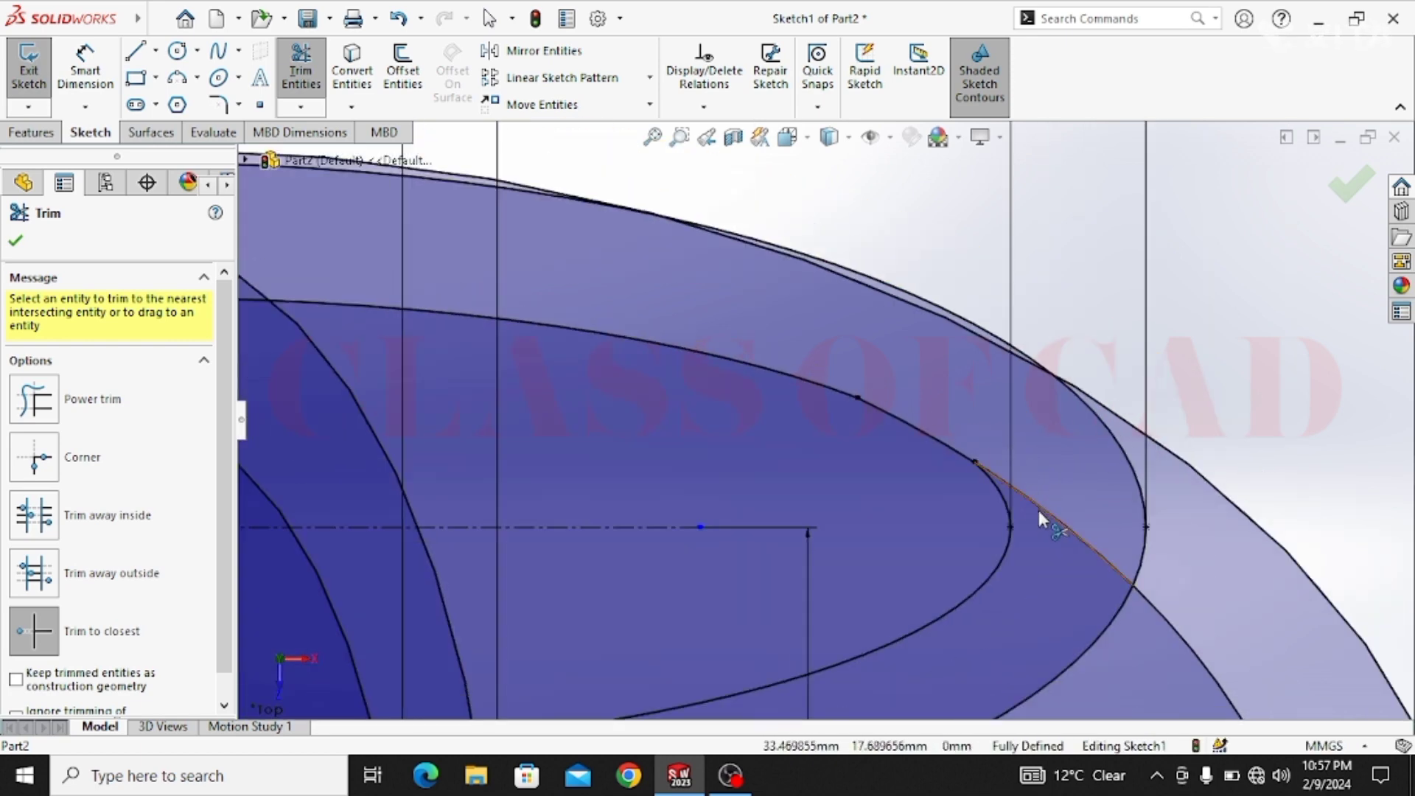
click(1074, 510)
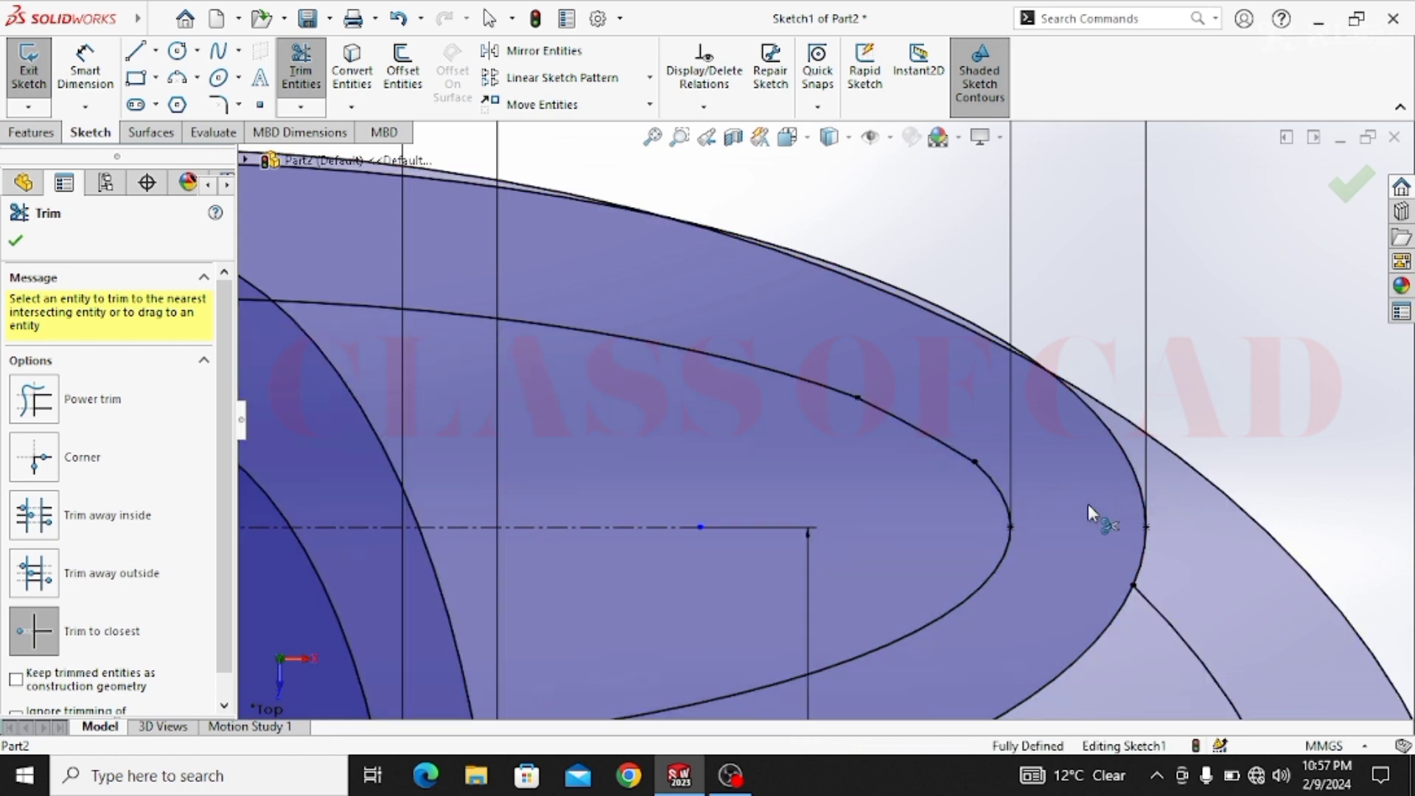
scroll(1088, 509, up, 1)
scroll(1065, 508, up, 2)
ctrl+middle_drag(959, 502, 988, 490)
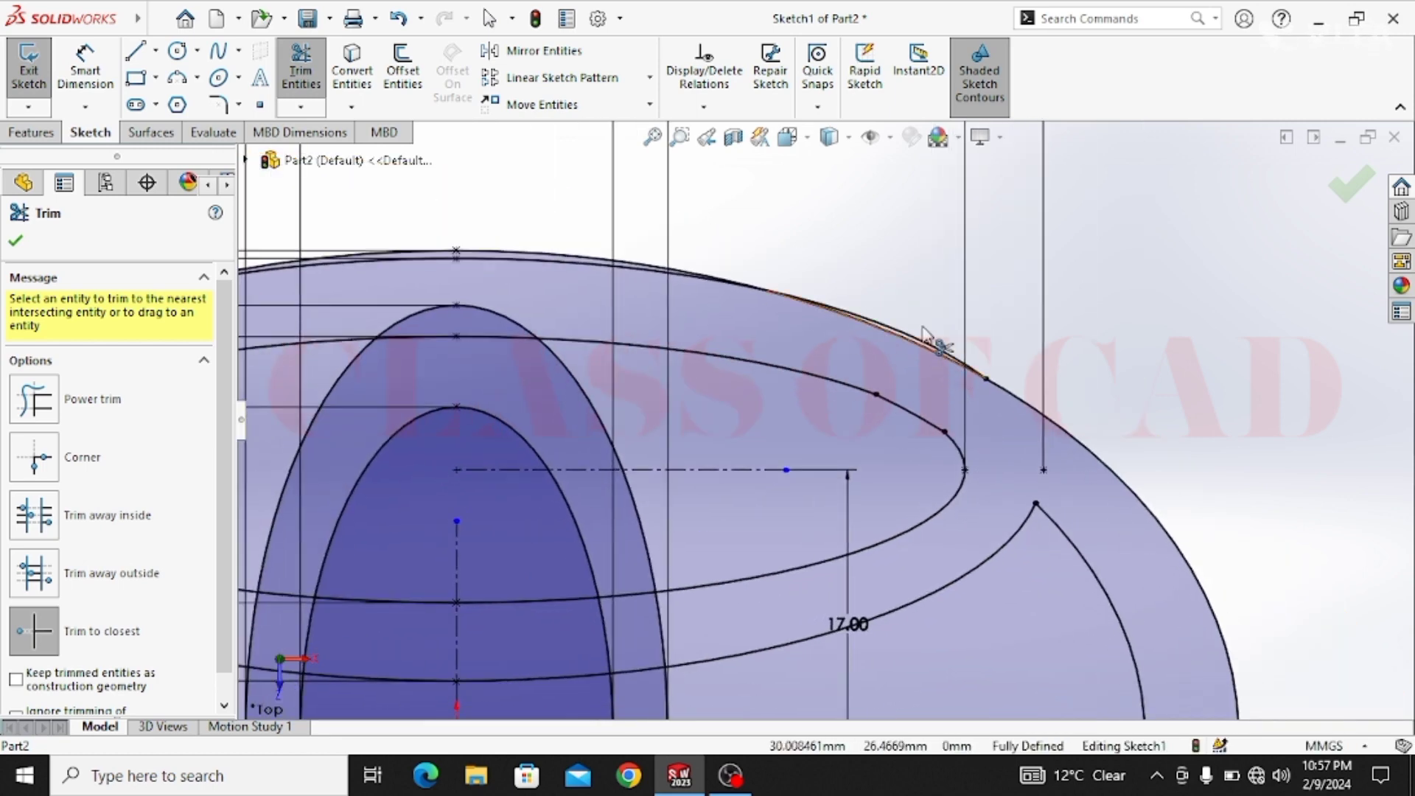
Trim the outermost ellipse's overlapping arcs at the upper right and across the top of the emblem
scroll(930, 340, down, 1)
scroll(920, 353, down, 2)
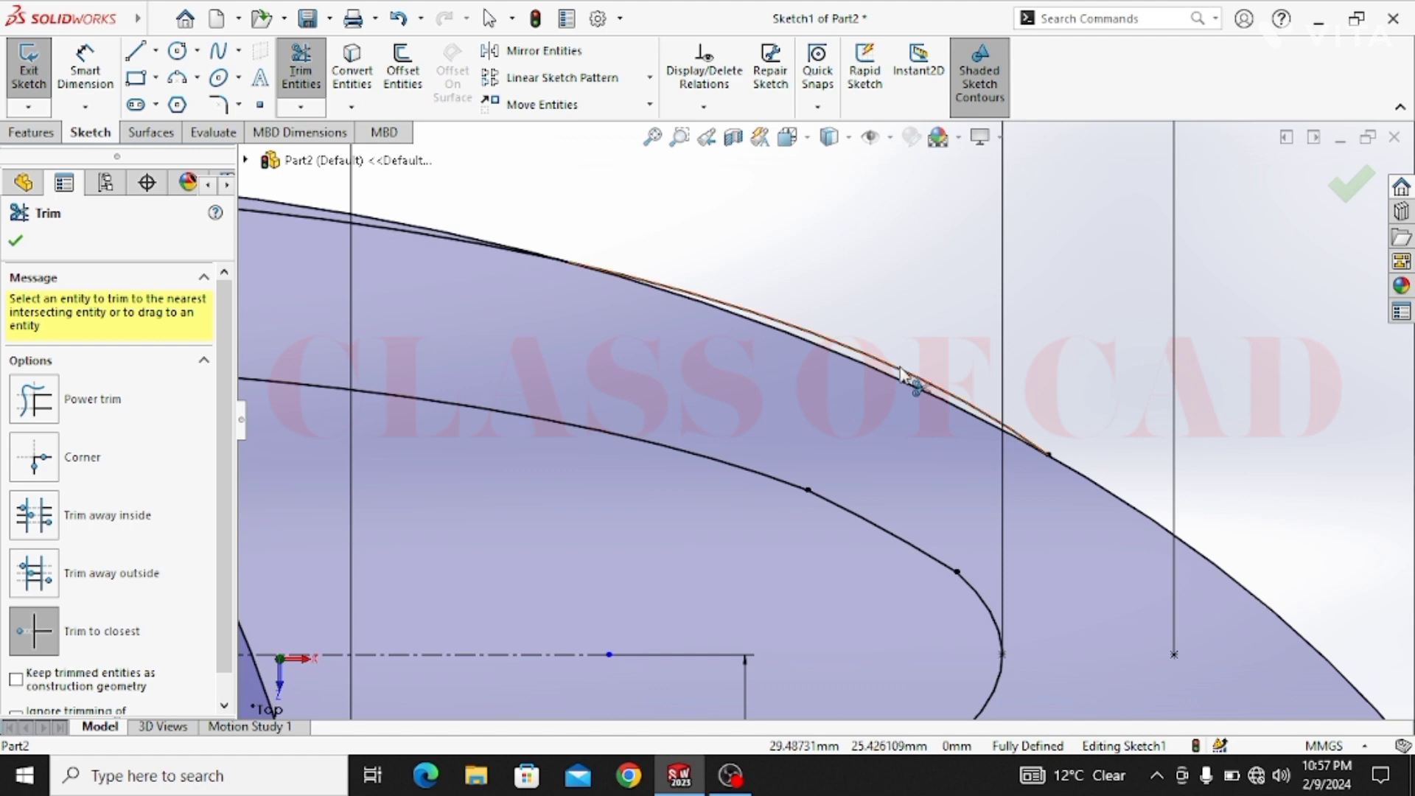
scroll(877, 384, up, 3)
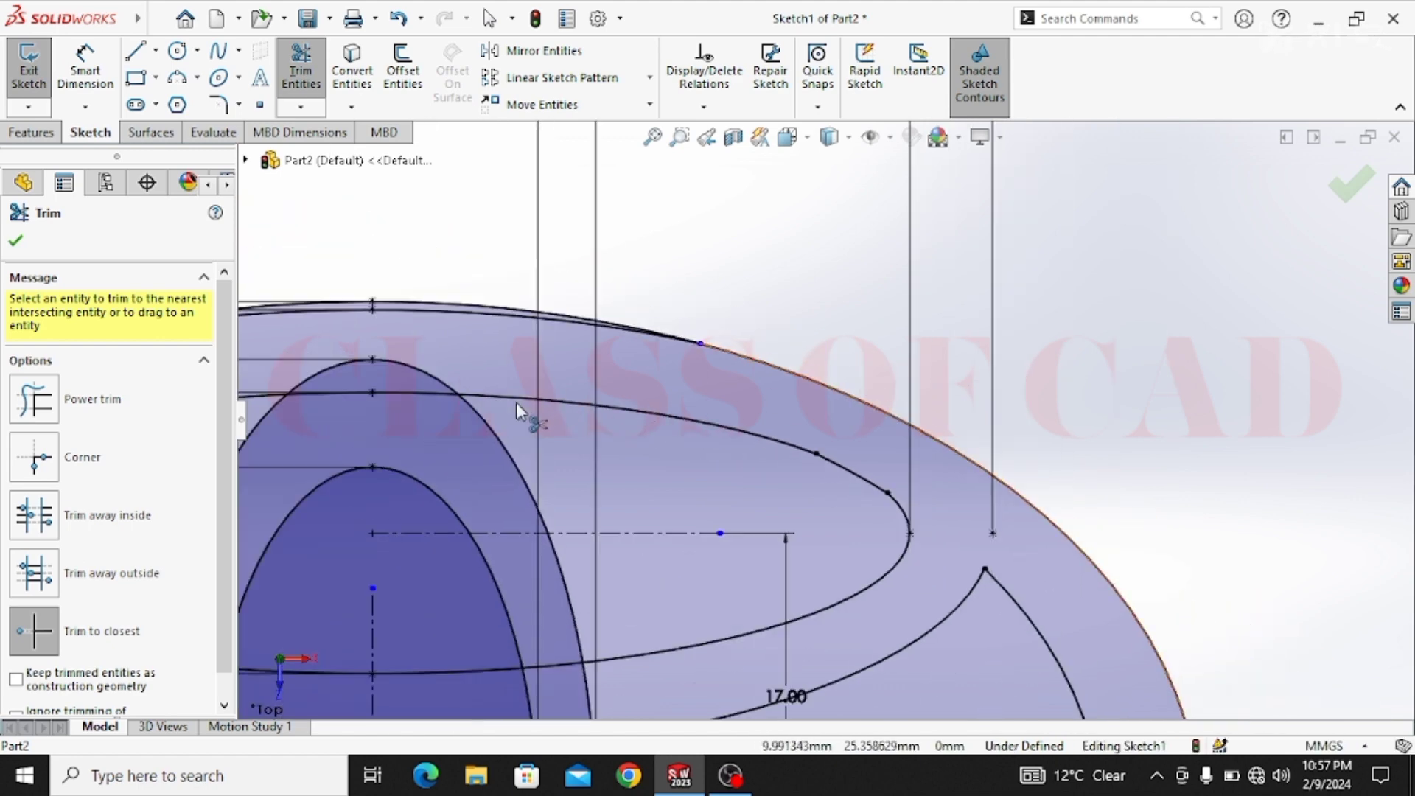
ctrl+middle_drag(662, 412, 981, 421)
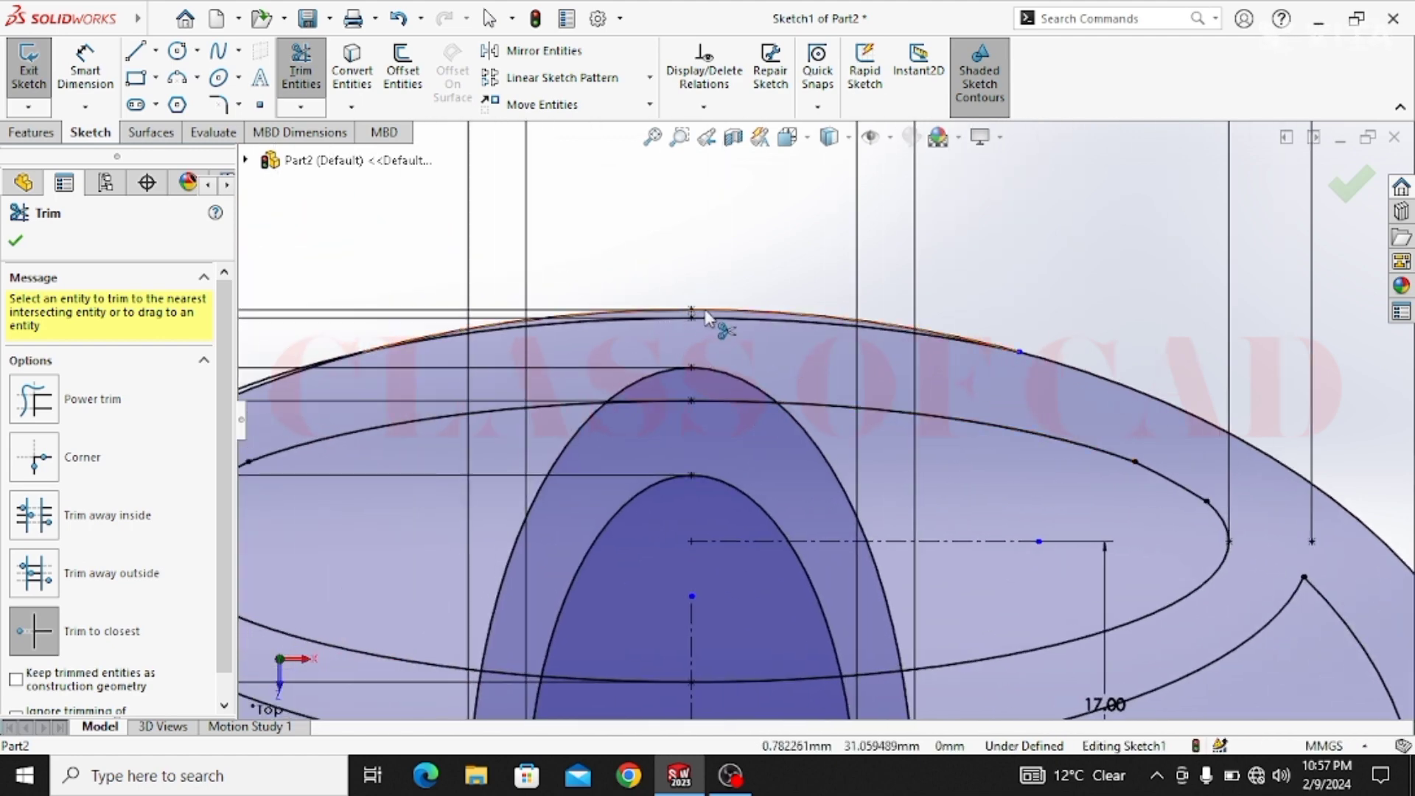
click(705, 314)
scroll(623, 413, down, 6)
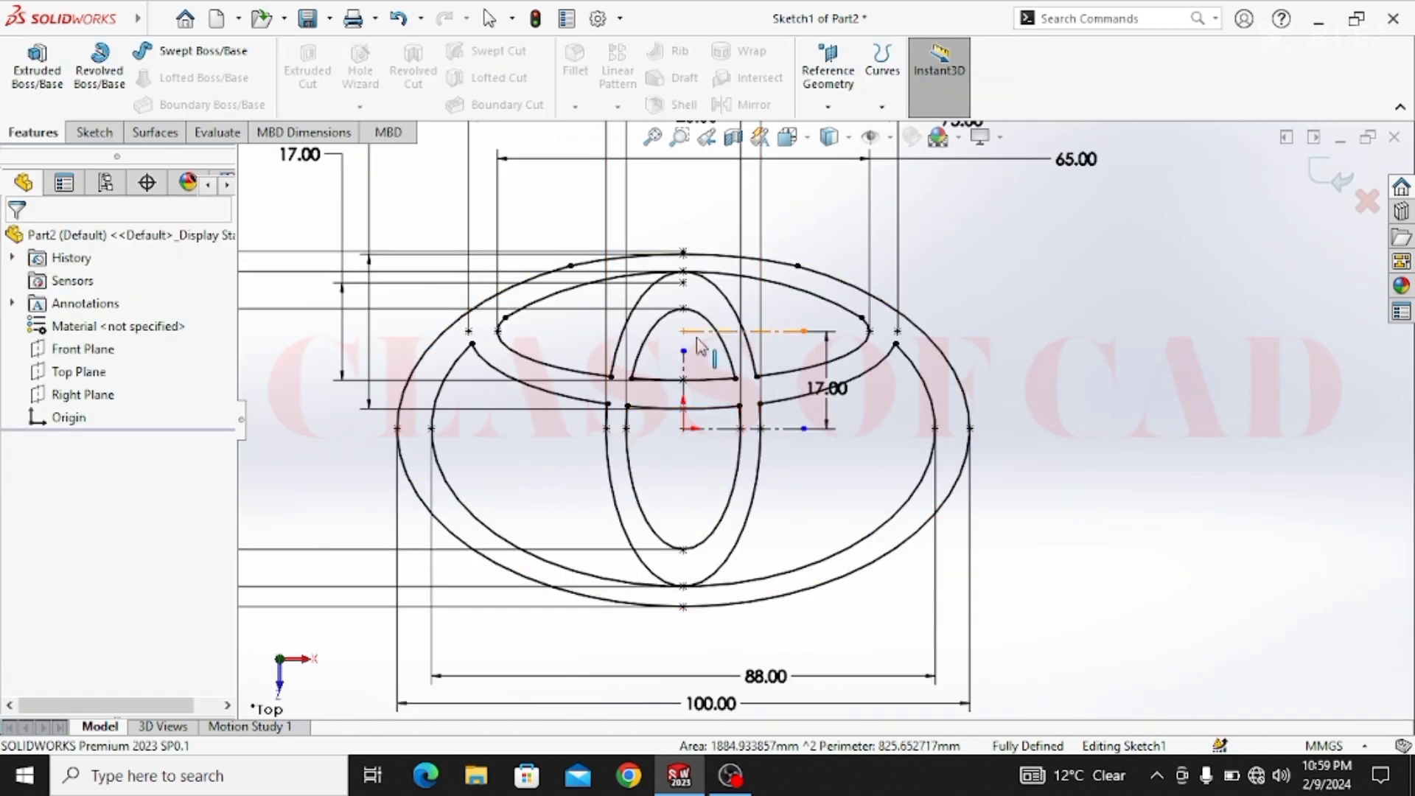
key(Escape)
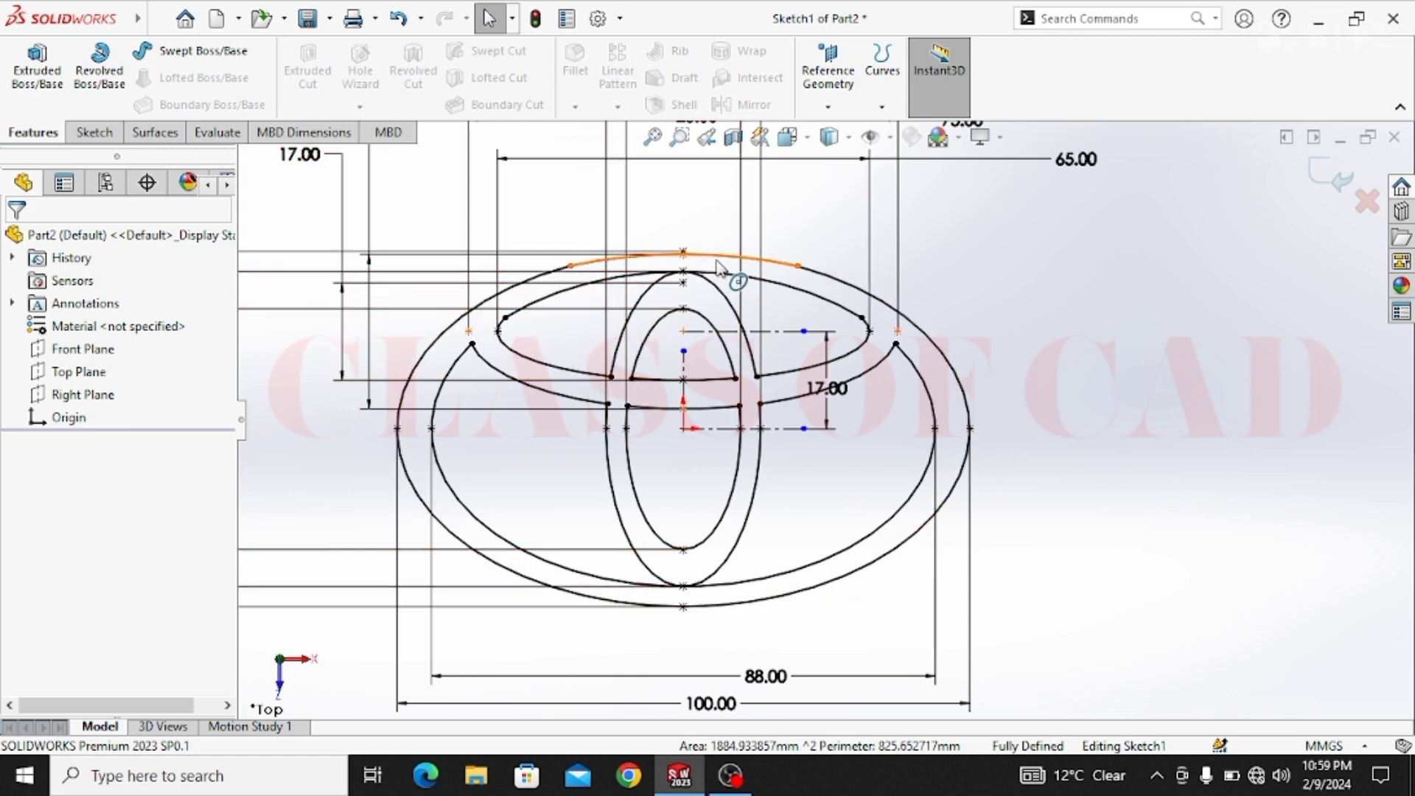
Sketch a vertical centerline through the origin, extending from above the emblem to below it
click(94, 133)
click(155, 50)
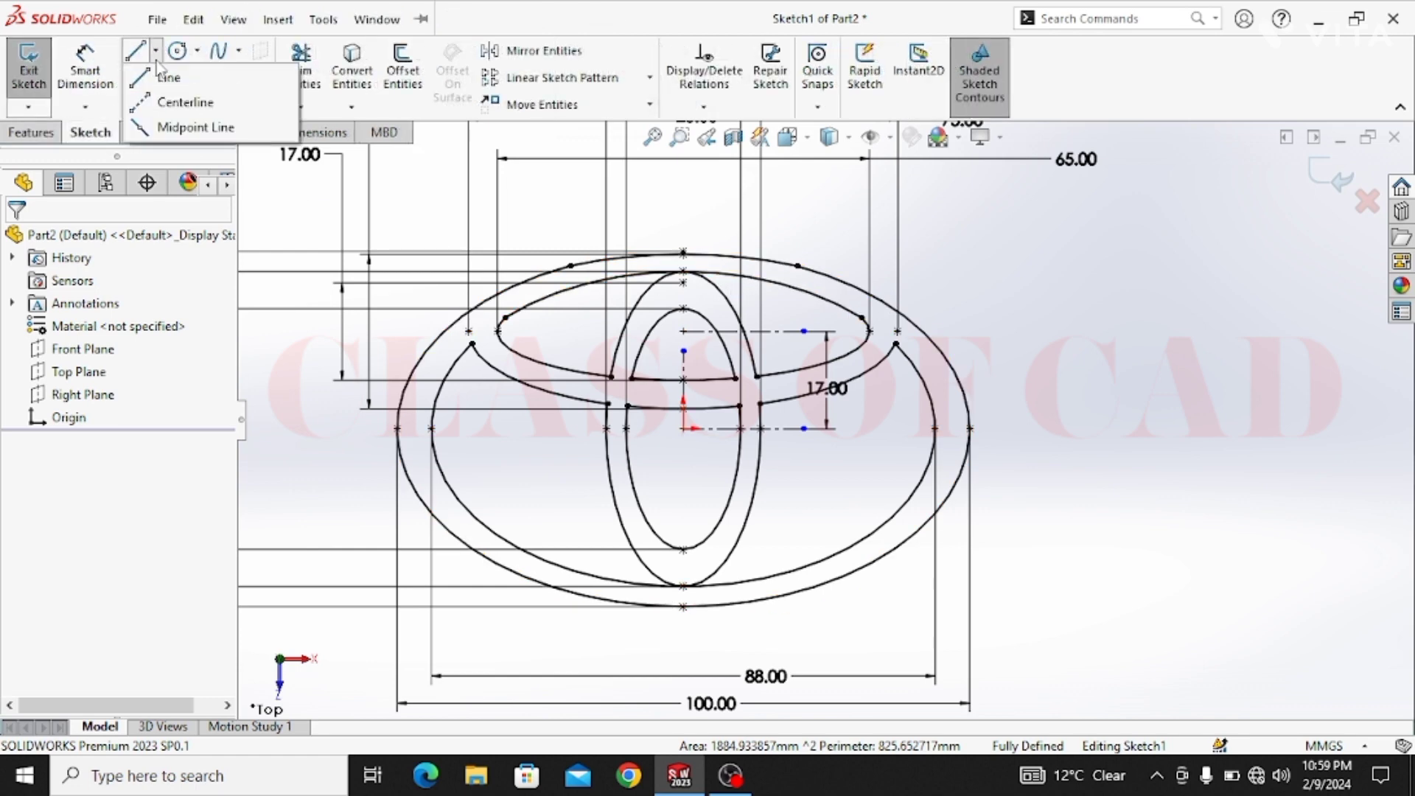
click(177, 101)
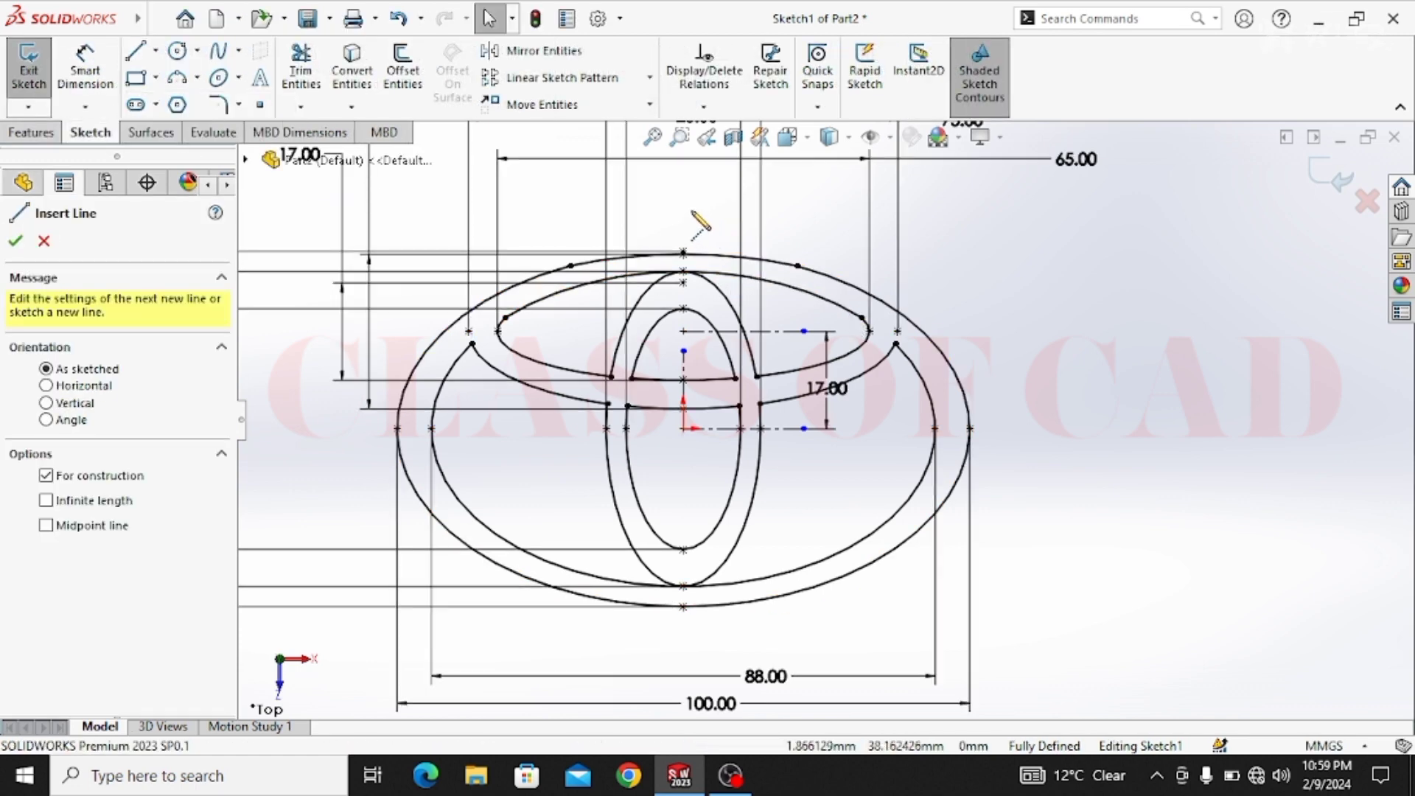
click(684, 205)
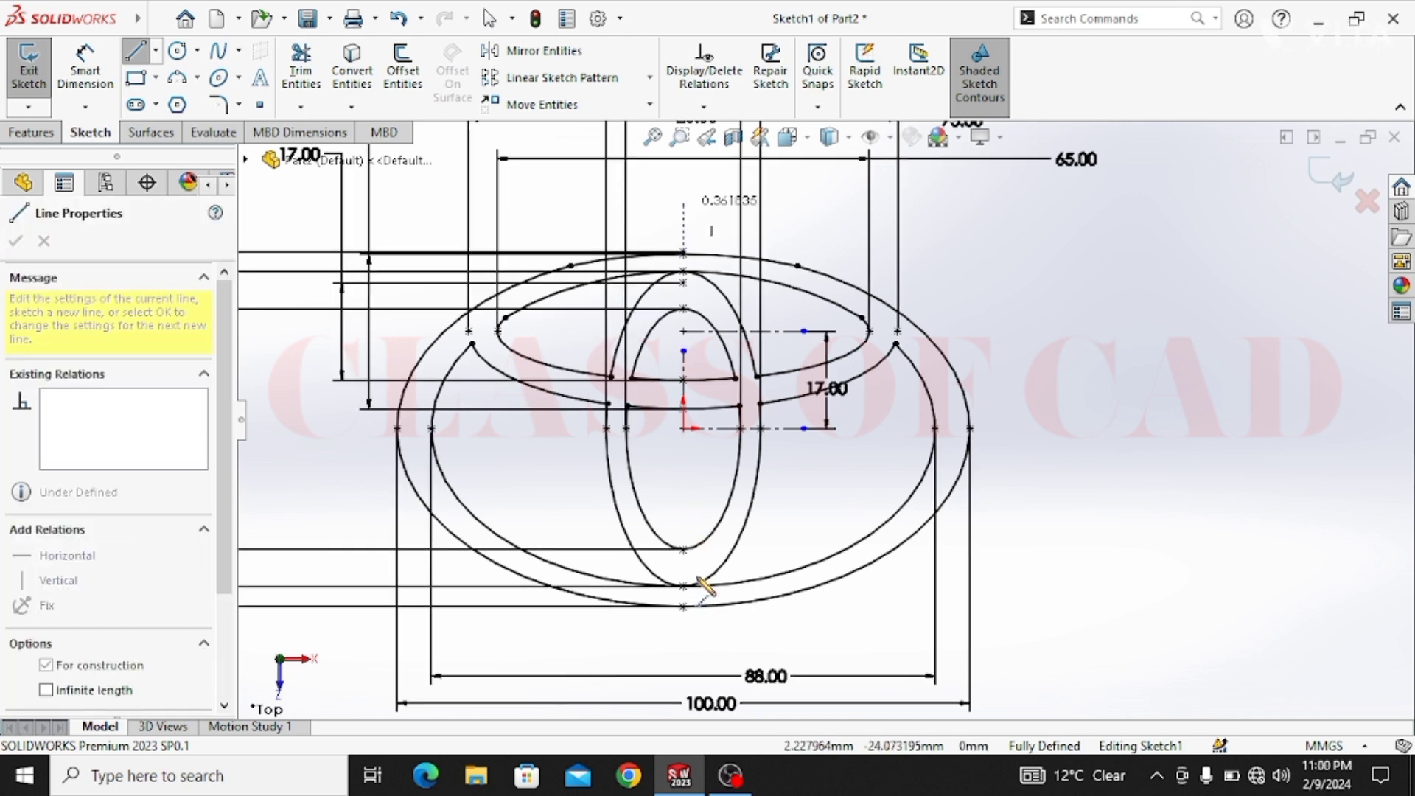
click(683, 641)
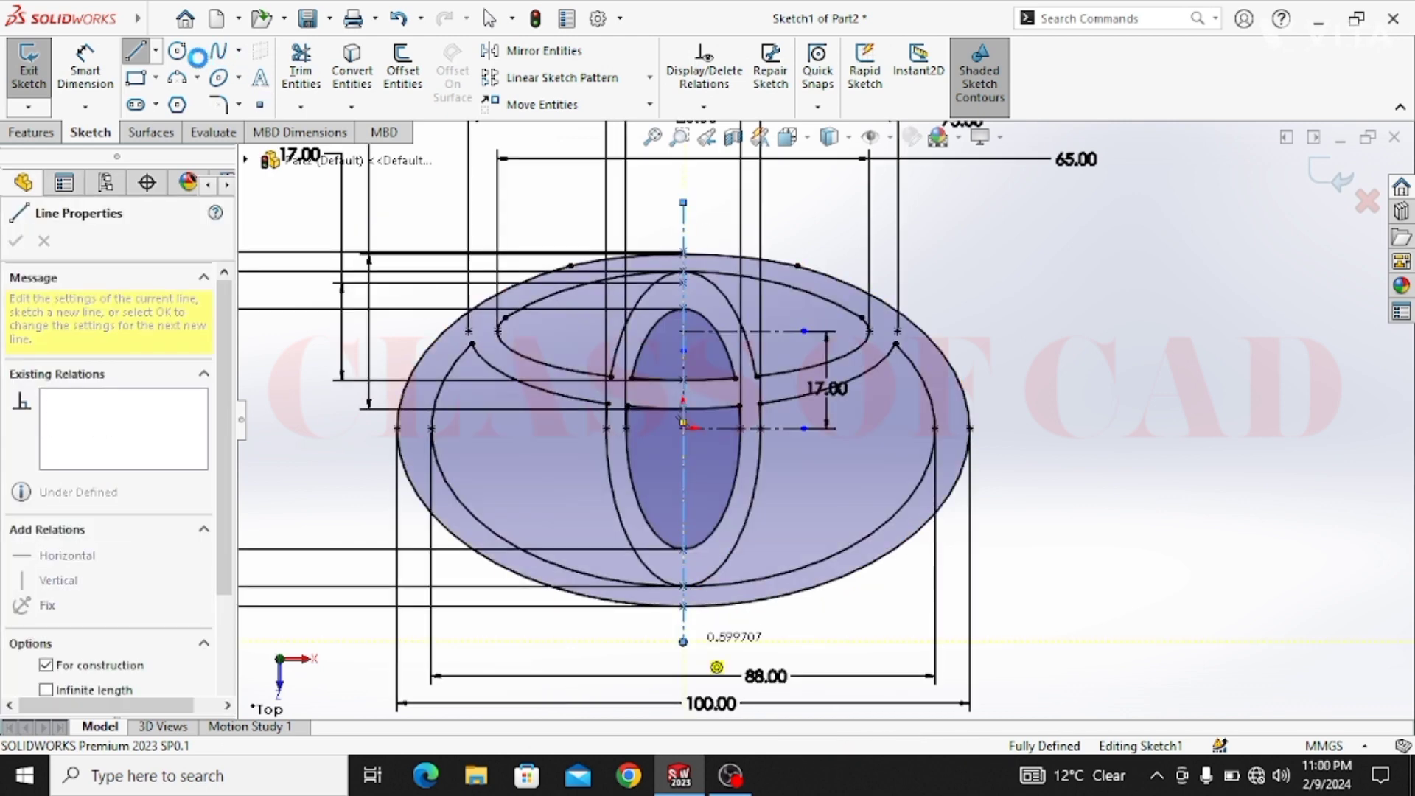
click(145, 57)
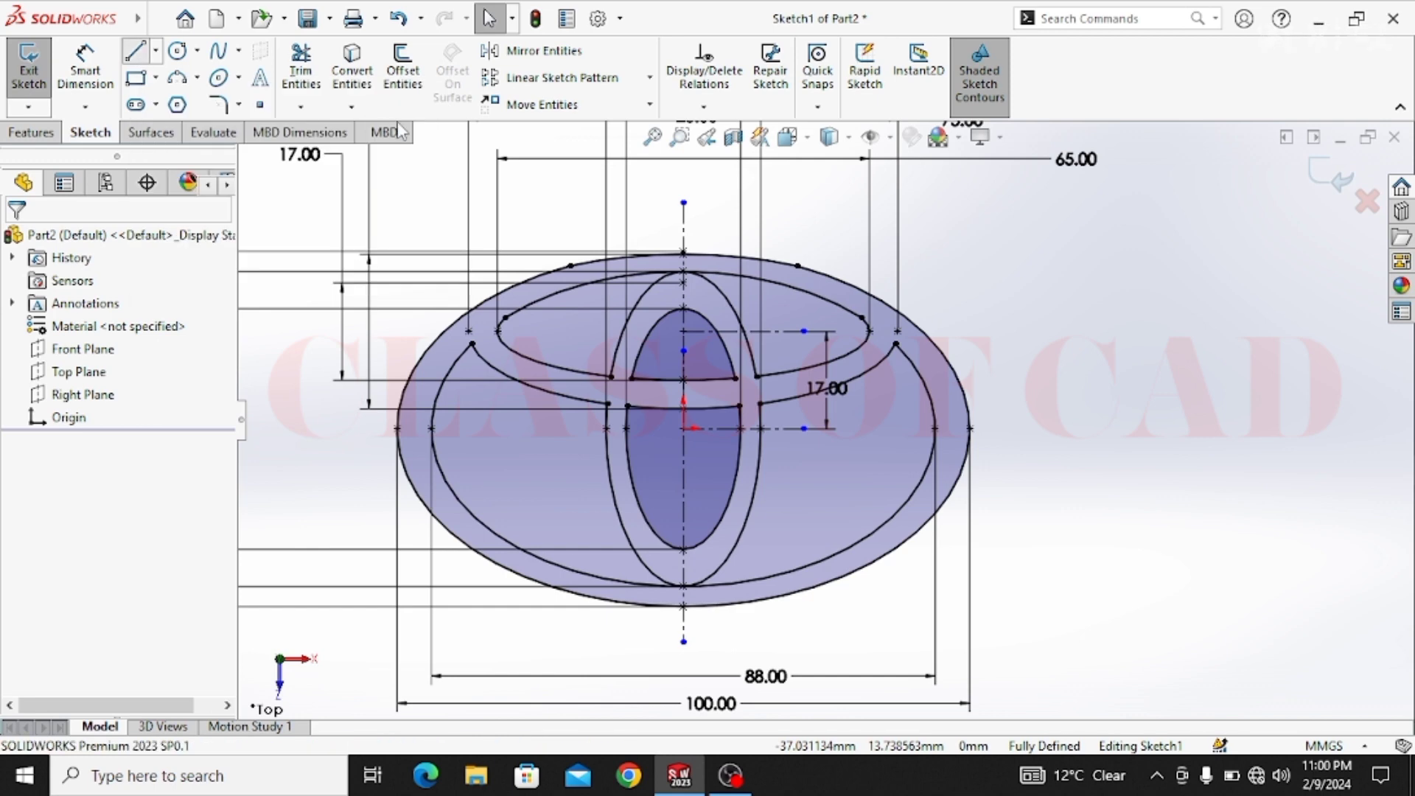
Sketch a vertical line about 67 mm long just right of the vertical centerline and mirror it about that centerline
click(135, 51)
scroll(638, 155, down, 1)
scroll(682, 237, down, 6)
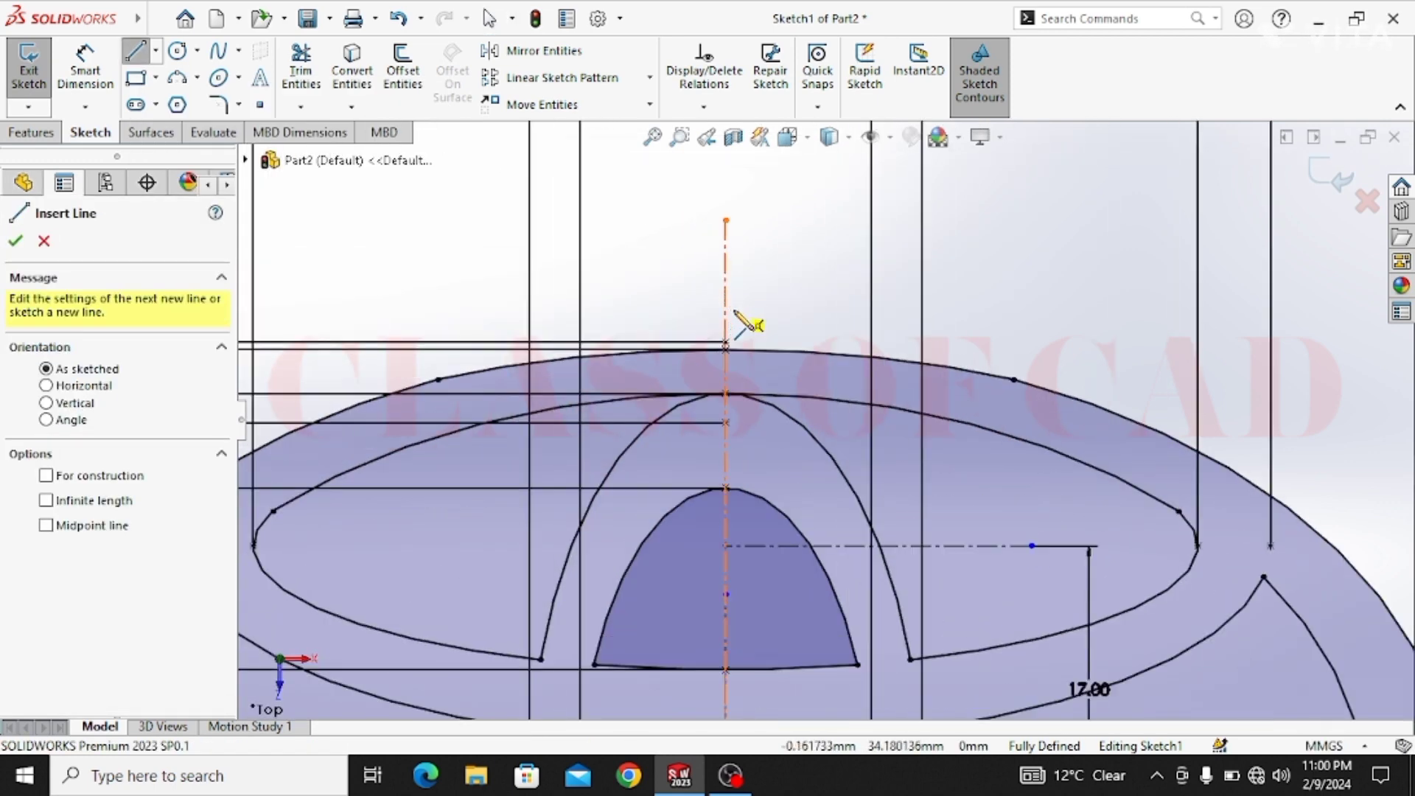
click(751, 330)
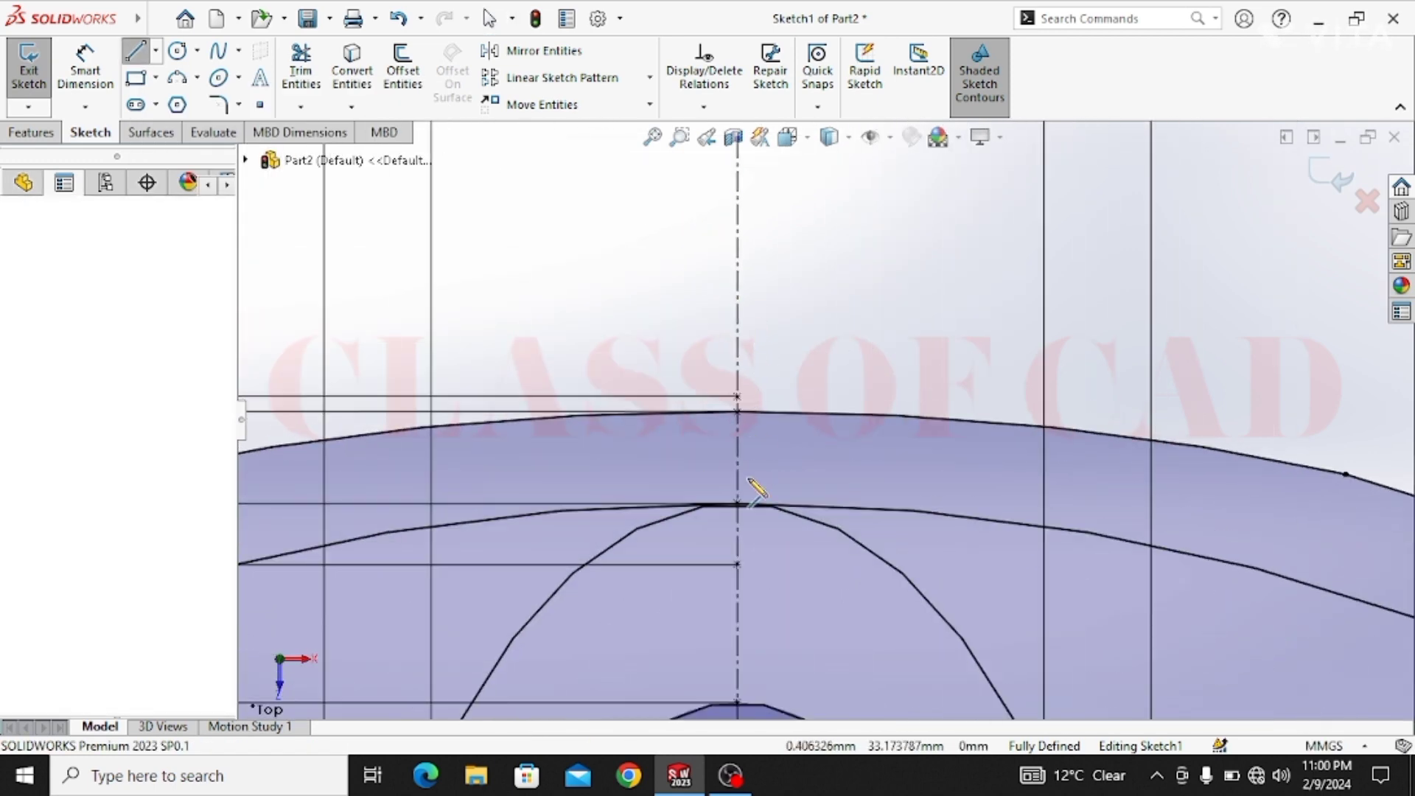
scroll(759, 525, up, 5)
scroll(800, 536, up, 3)
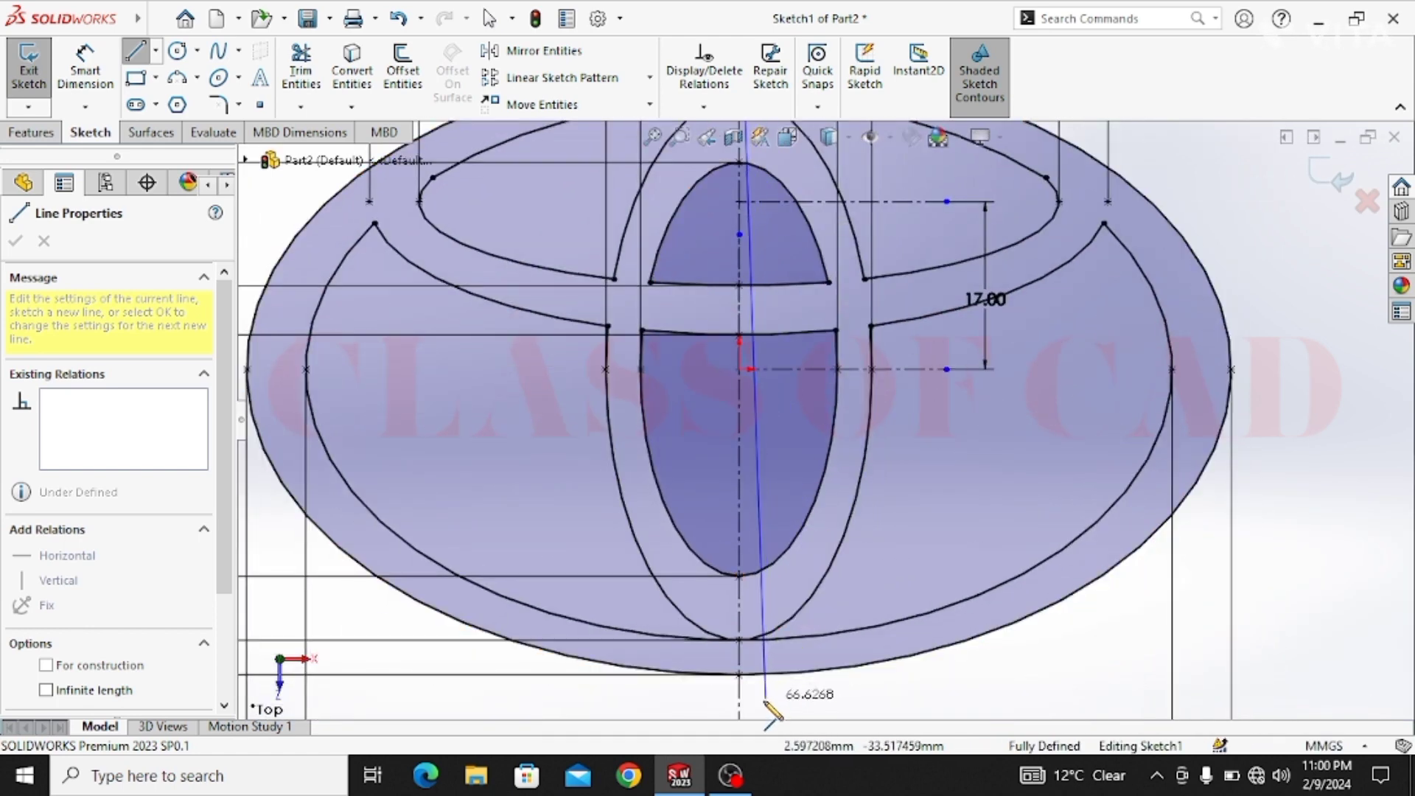
click(742, 712)
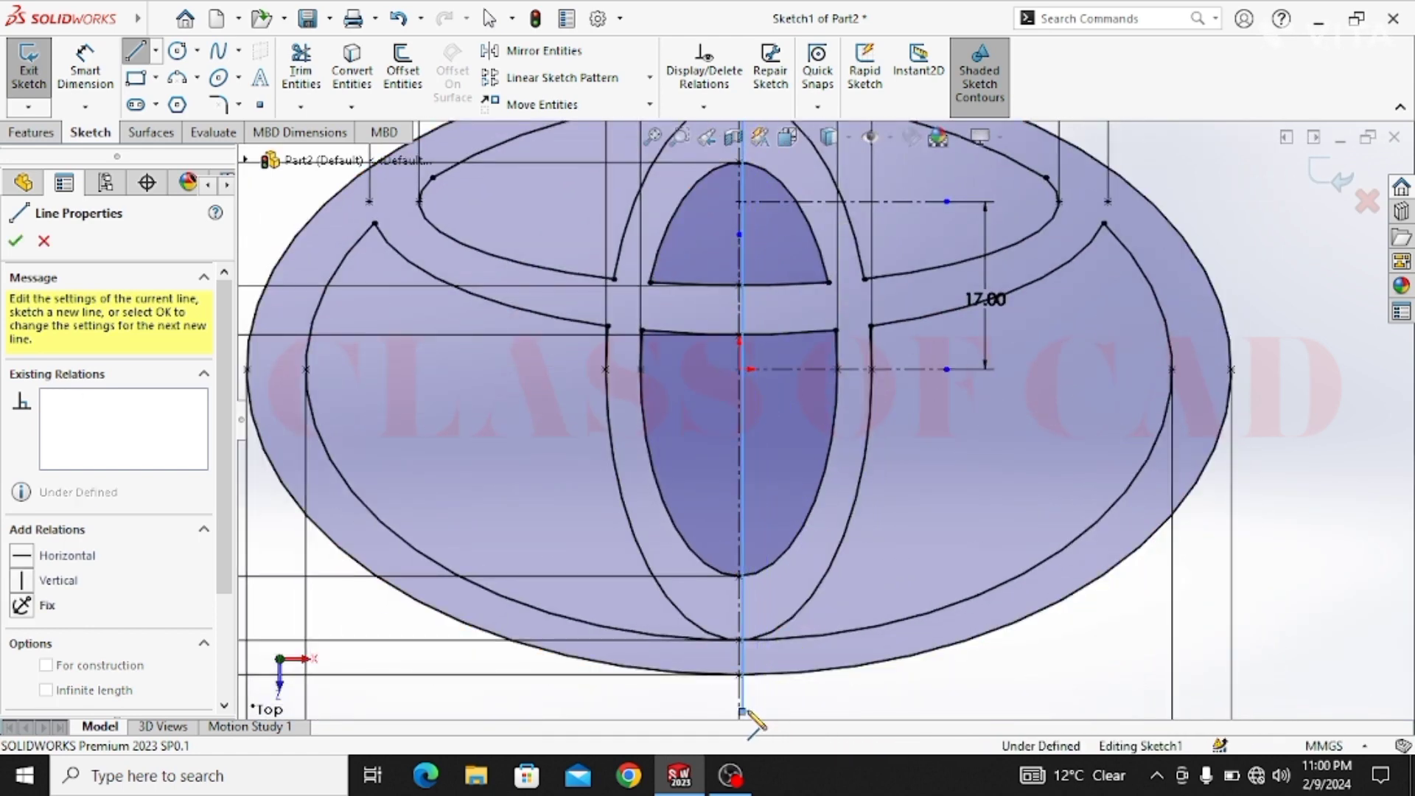
key(Escape)
key(Escape)
mouse_move(778, 687)
mouse_down()
mouse_move(723, 716)
mouse_move(760, 715)
mouse_up()
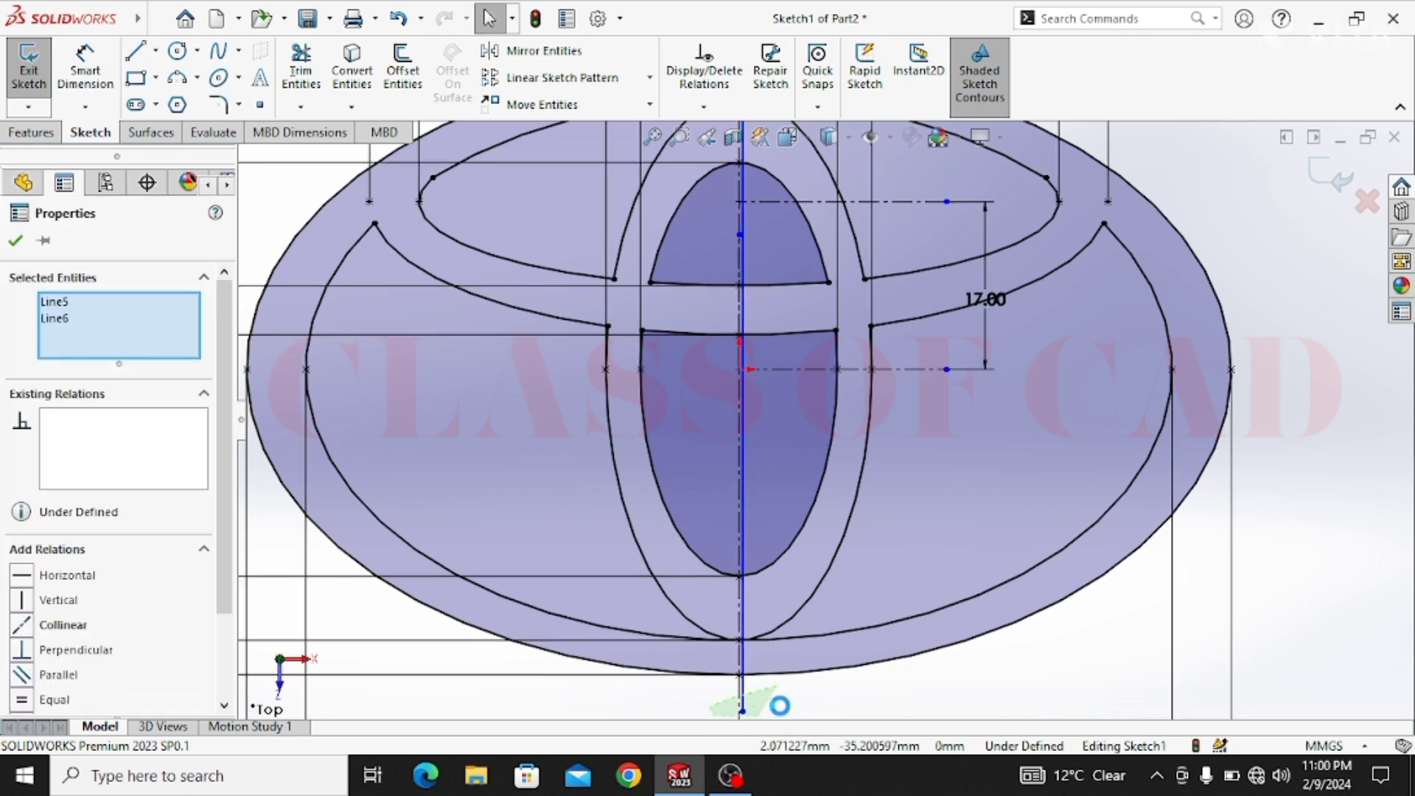
click(559, 51)
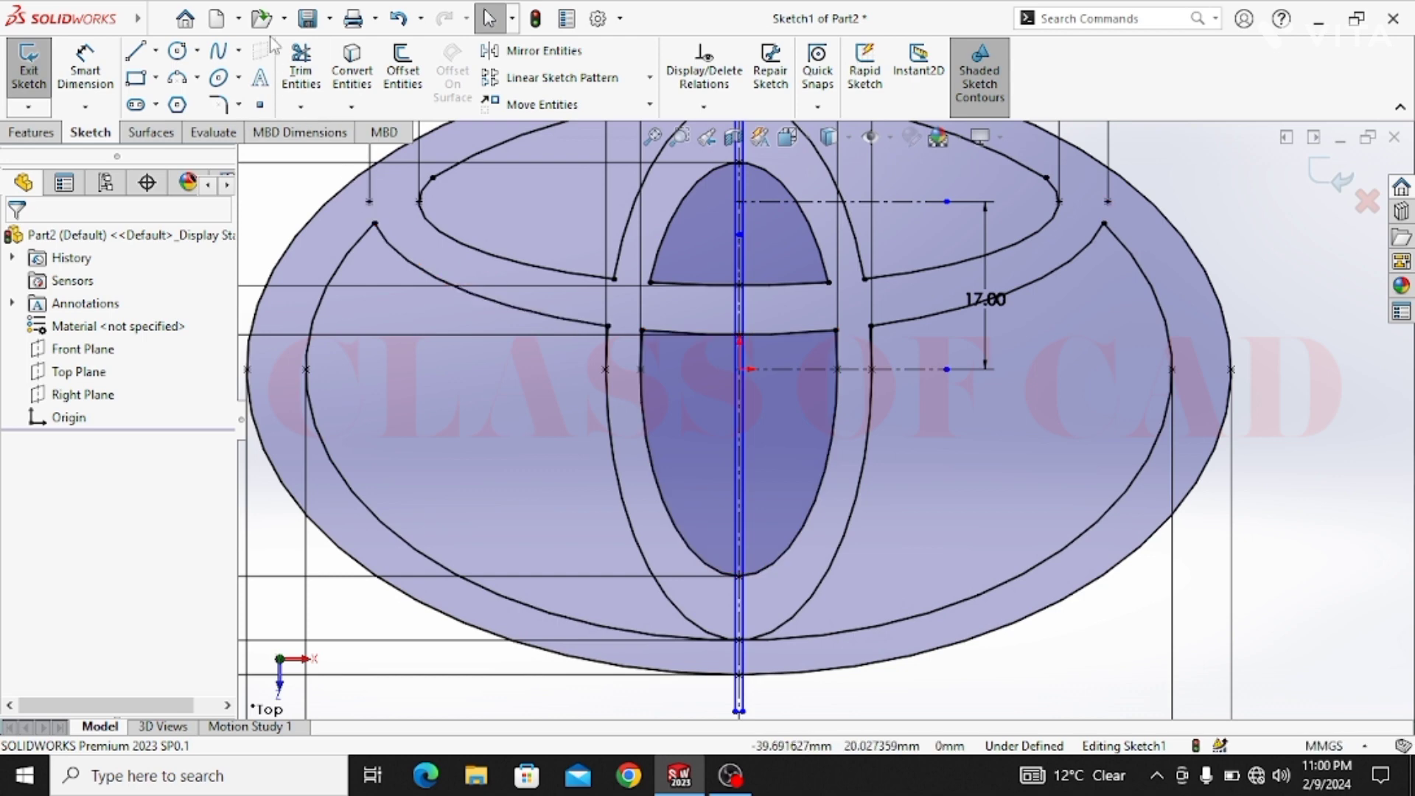
Trim the lower ends of both closely spaced vertical lines back to the outer ring's inner ellipse
scroll(750, 704, down, 4)
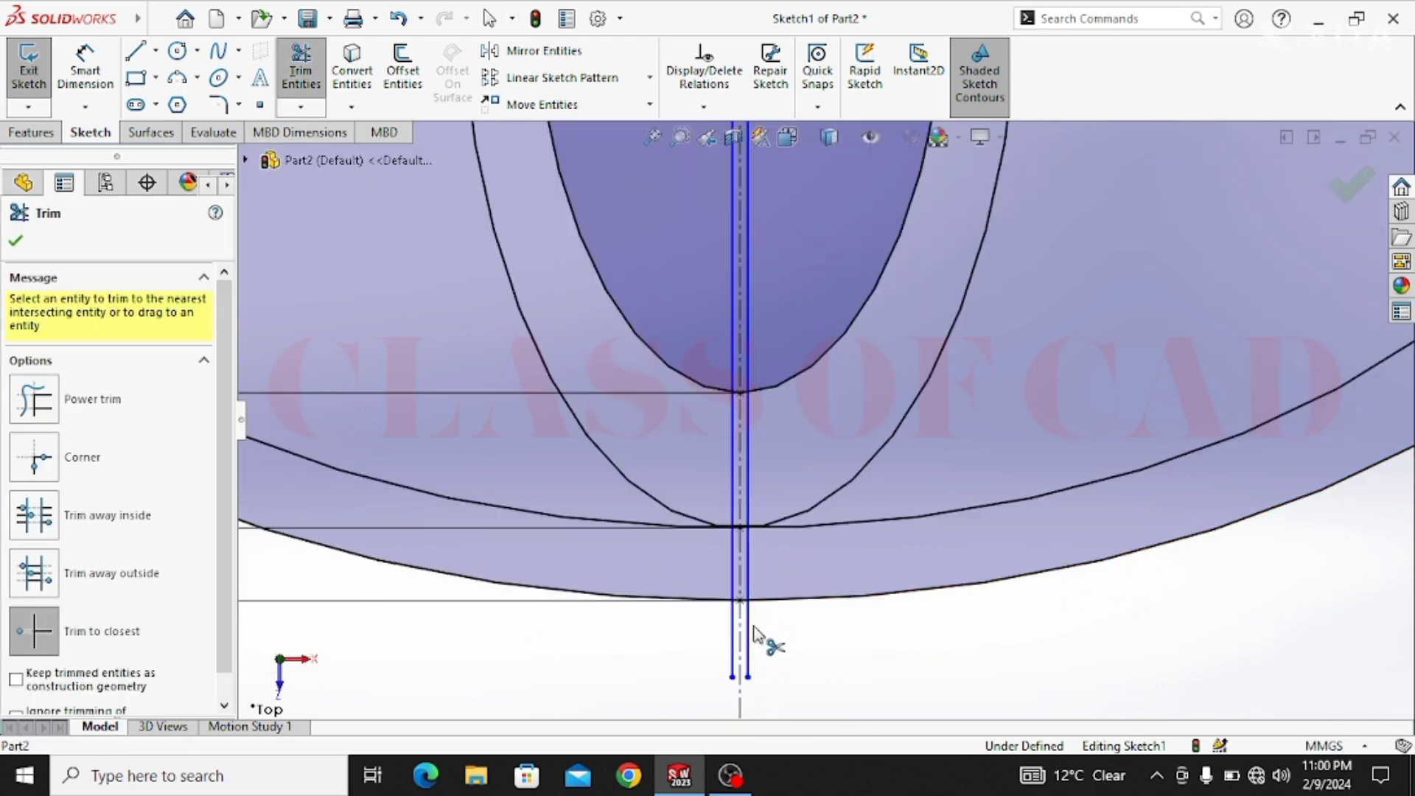
click(754, 626)
scroll(753, 627, down, 3)
click(732, 596)
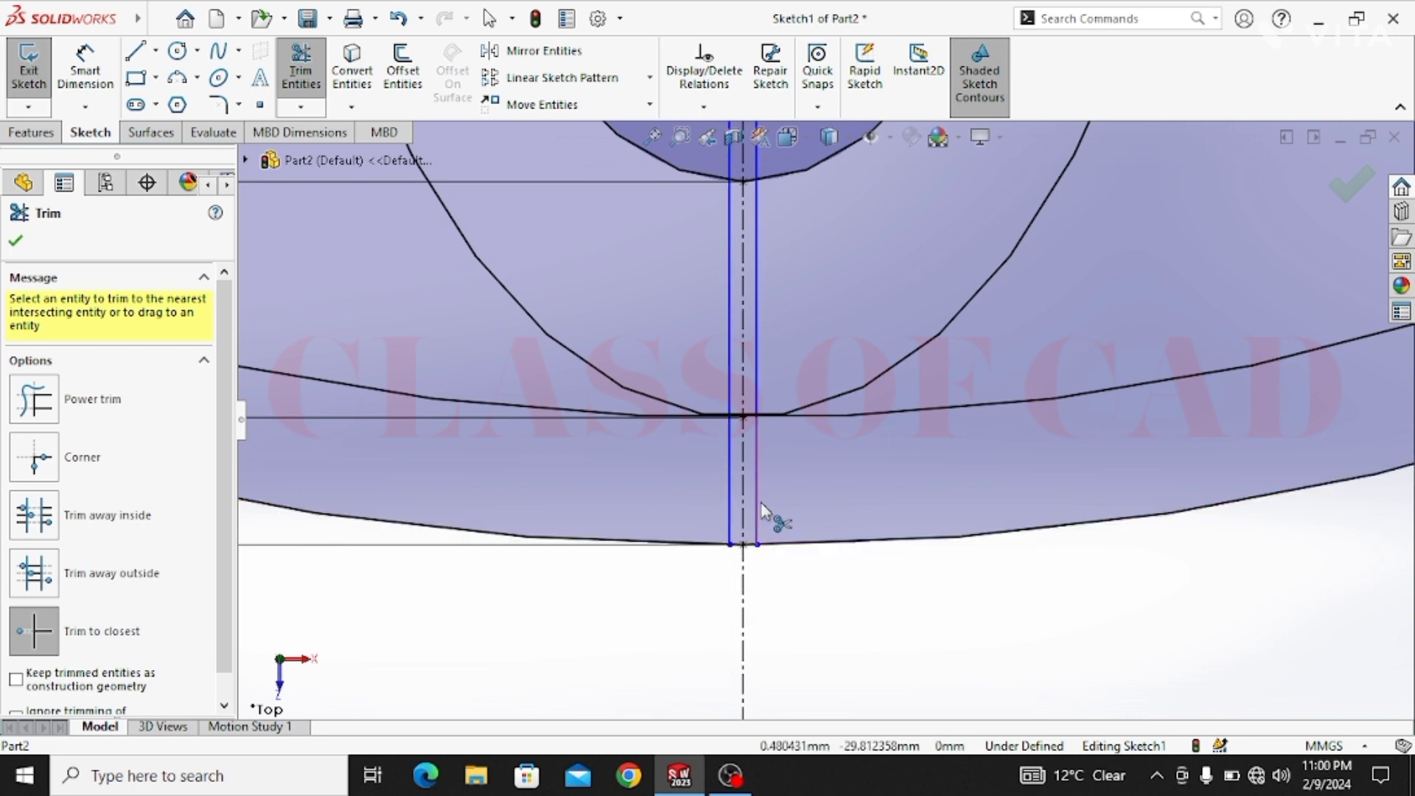
click(734, 488)
scroll(744, 472, down, 5)
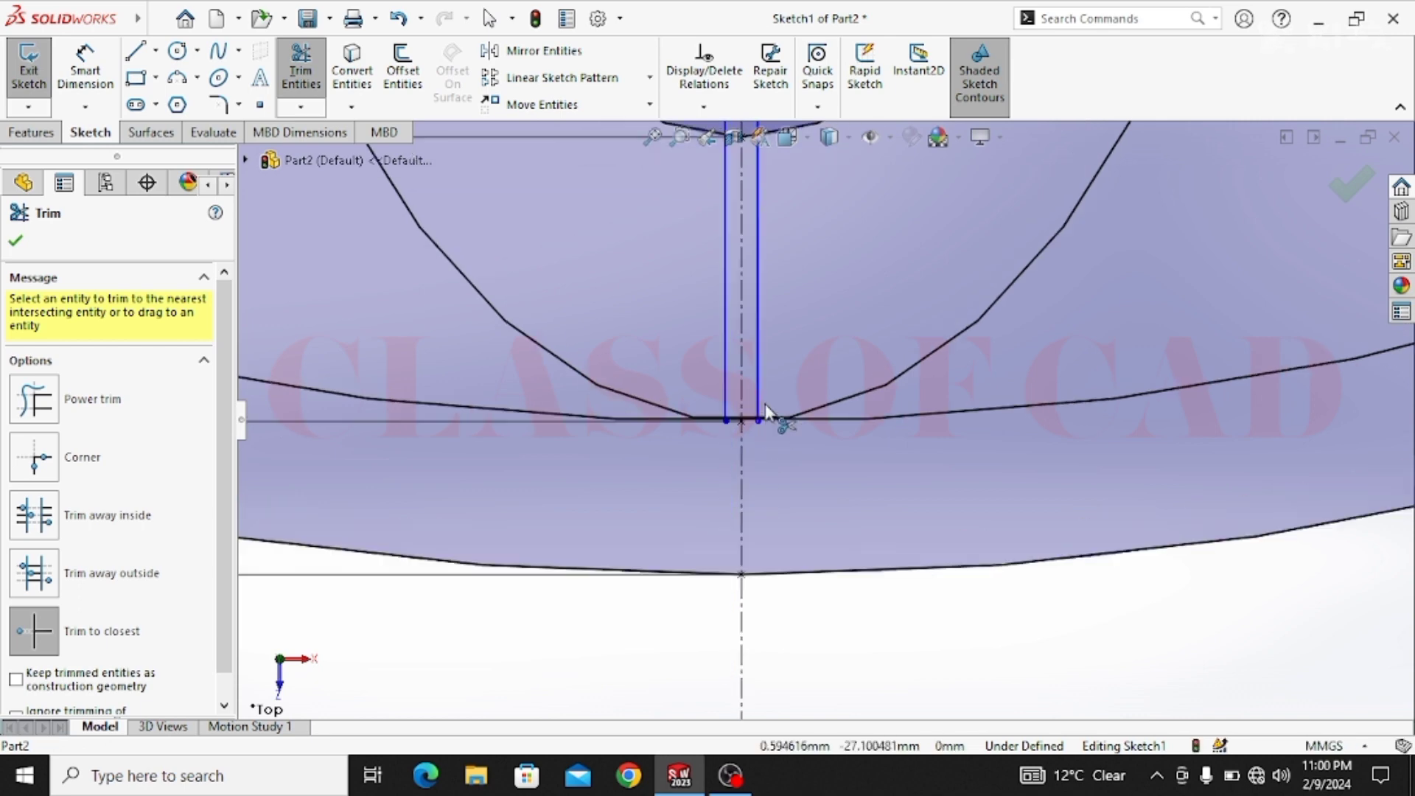
Trim both closely spaced vertical lines away across the lower band of the vertical elliptical ring
scroll(733, 450, down, 3)
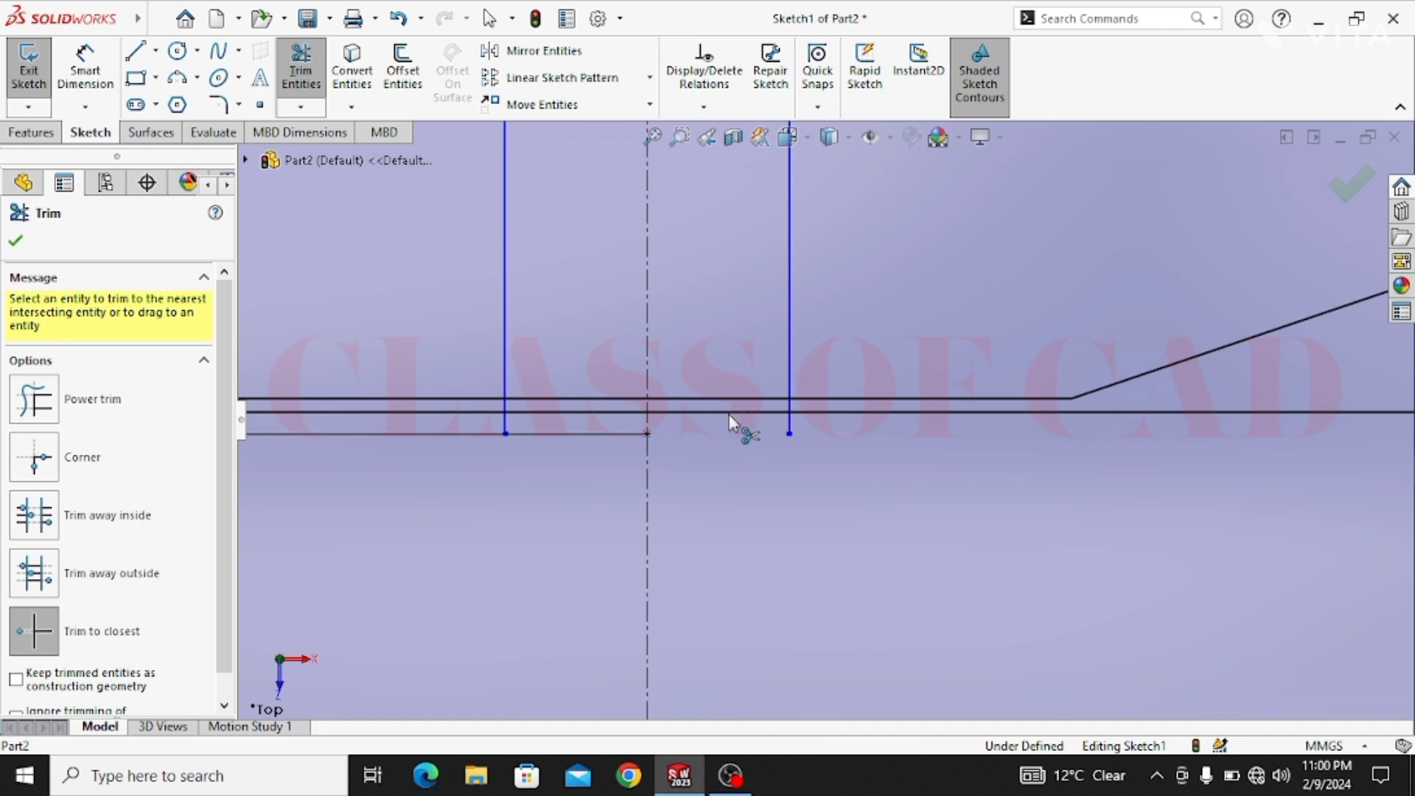
click(788, 351)
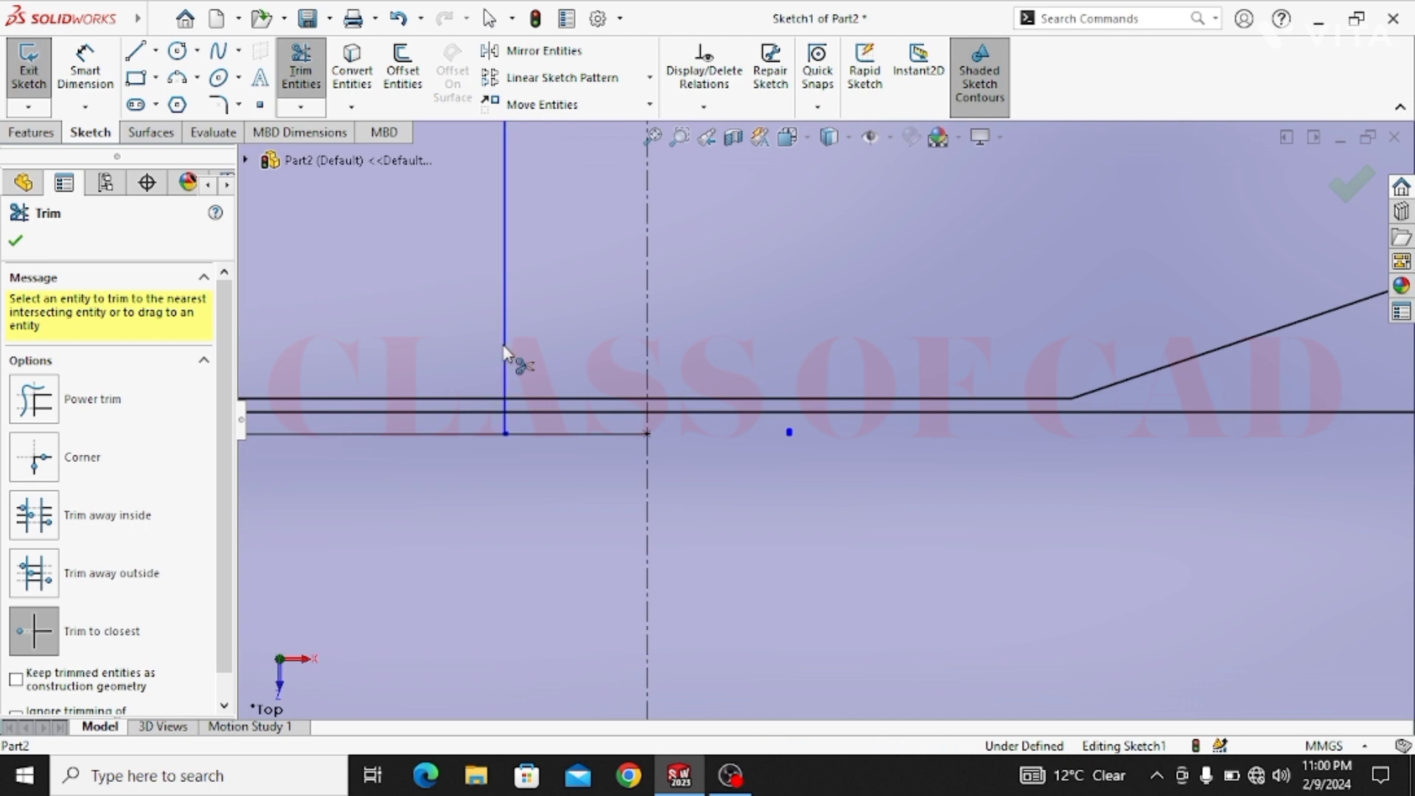
click(505, 352)
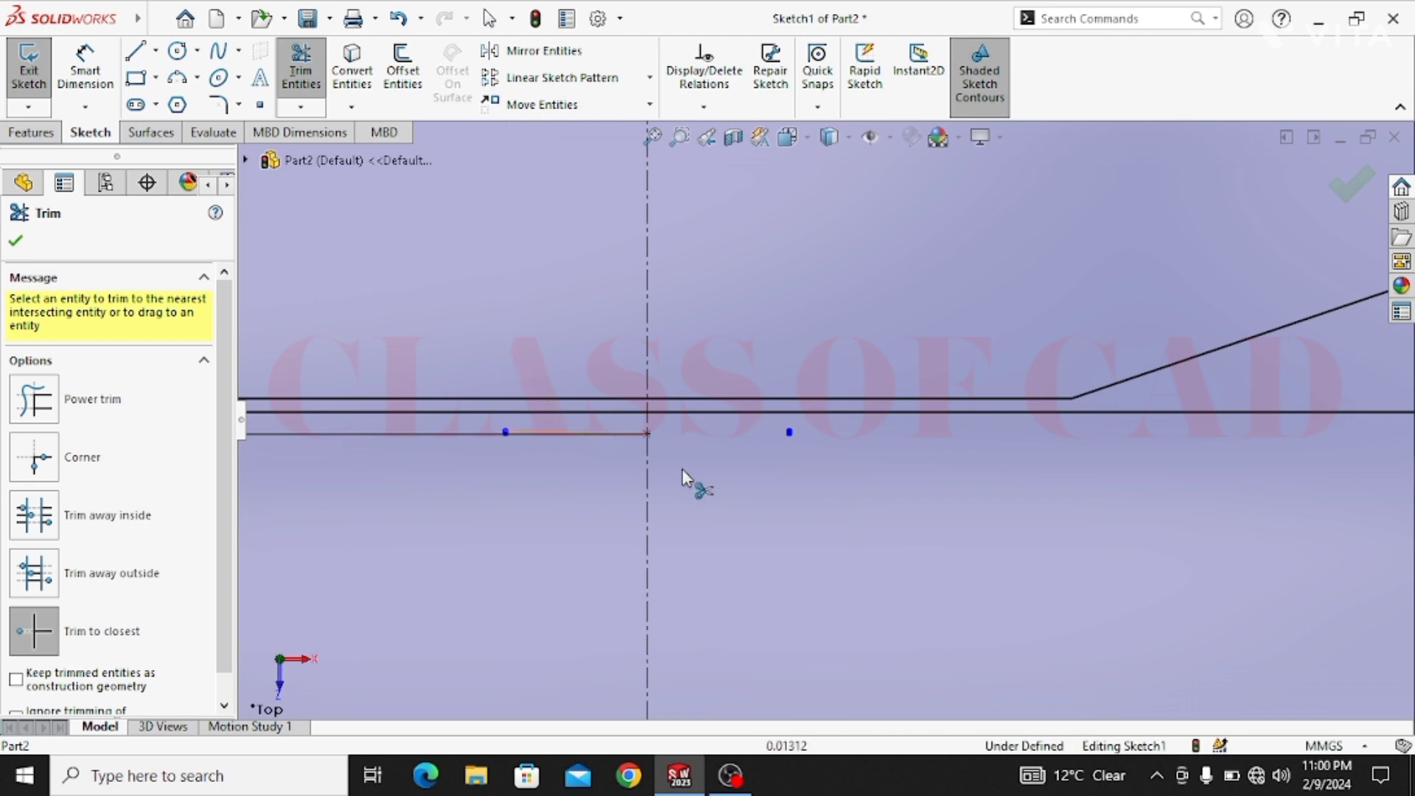
scroll(682, 472, up, 5)
scroll(719, 465, down, 8)
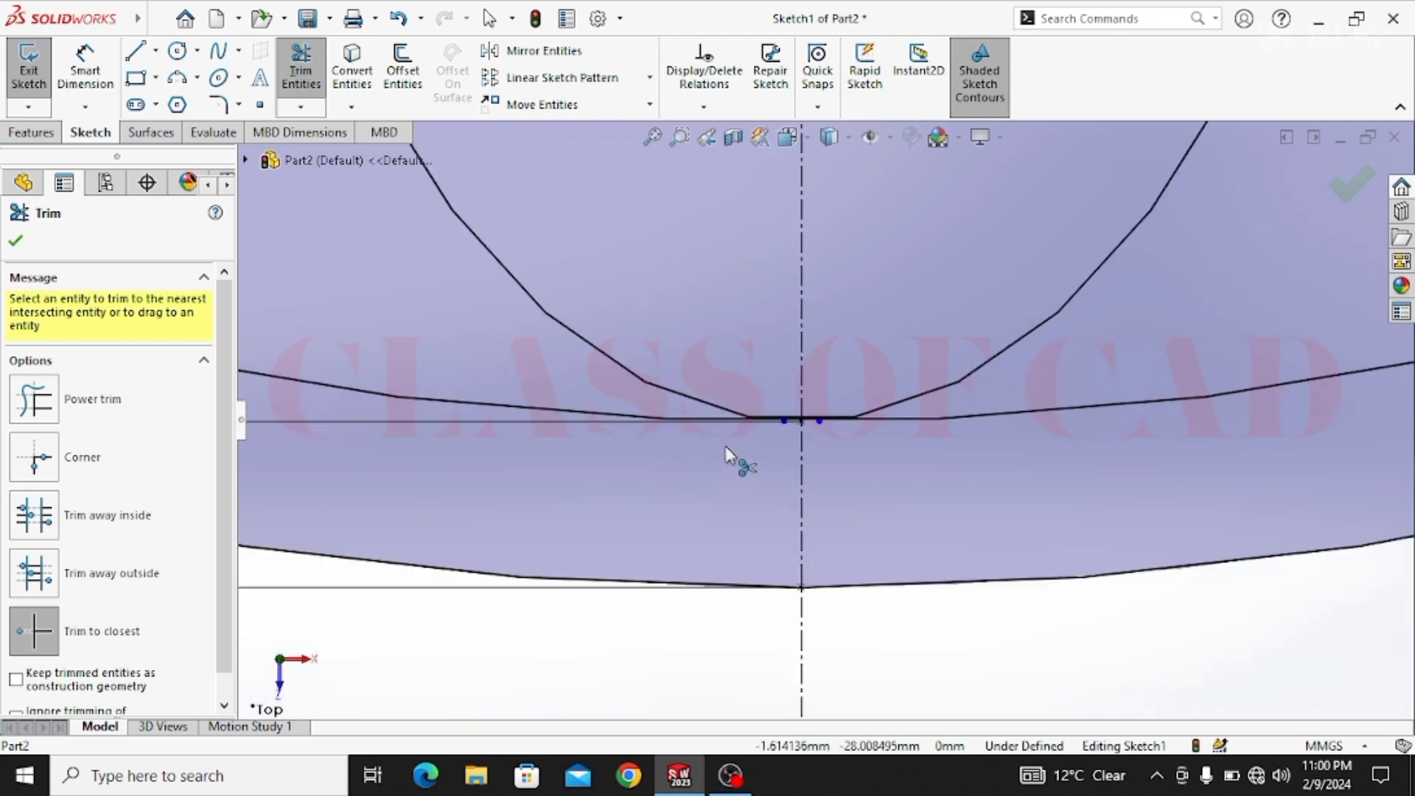
Trim both vertical lines out of the vertical ring's lower opening
ctrl+middle_drag(841, 326, 790, 542)
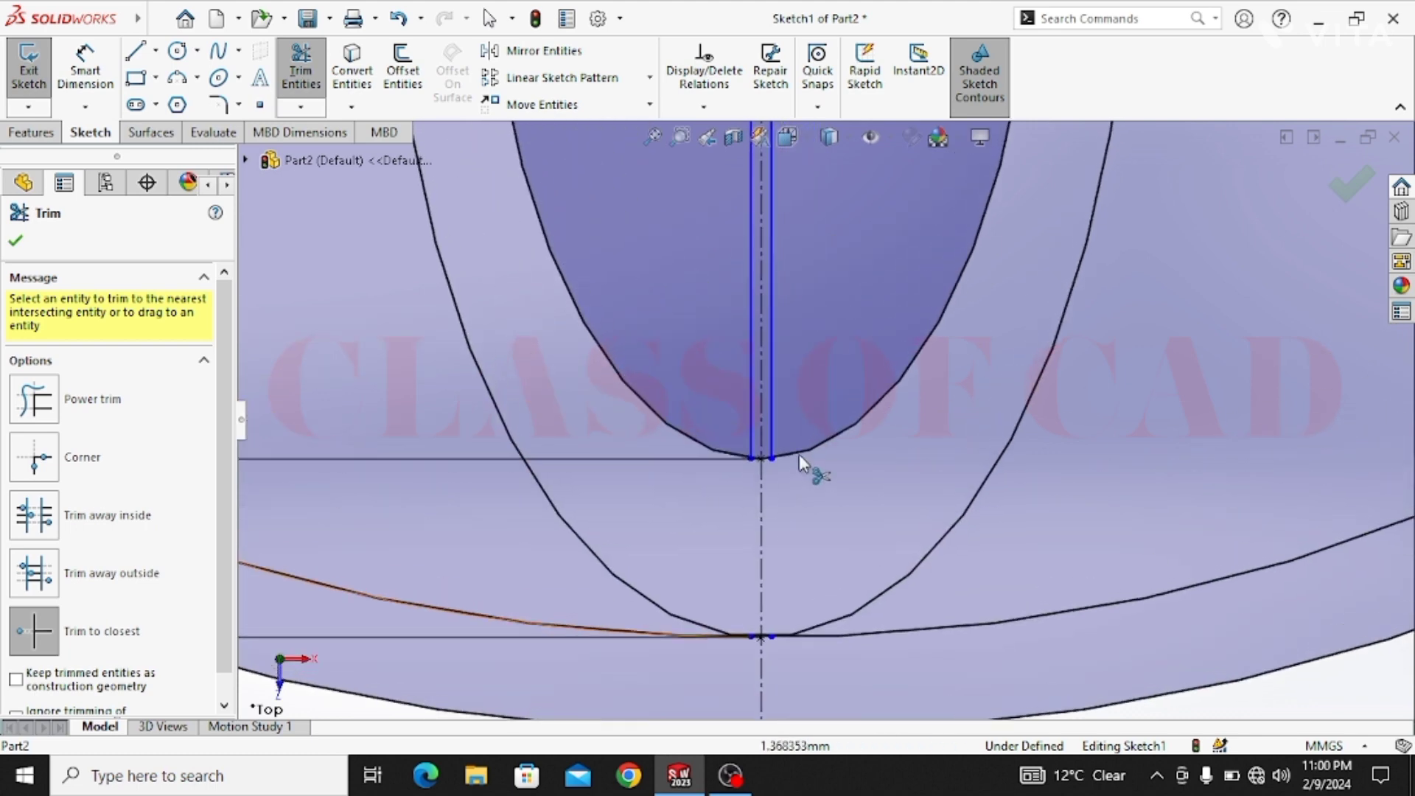
click(776, 357)
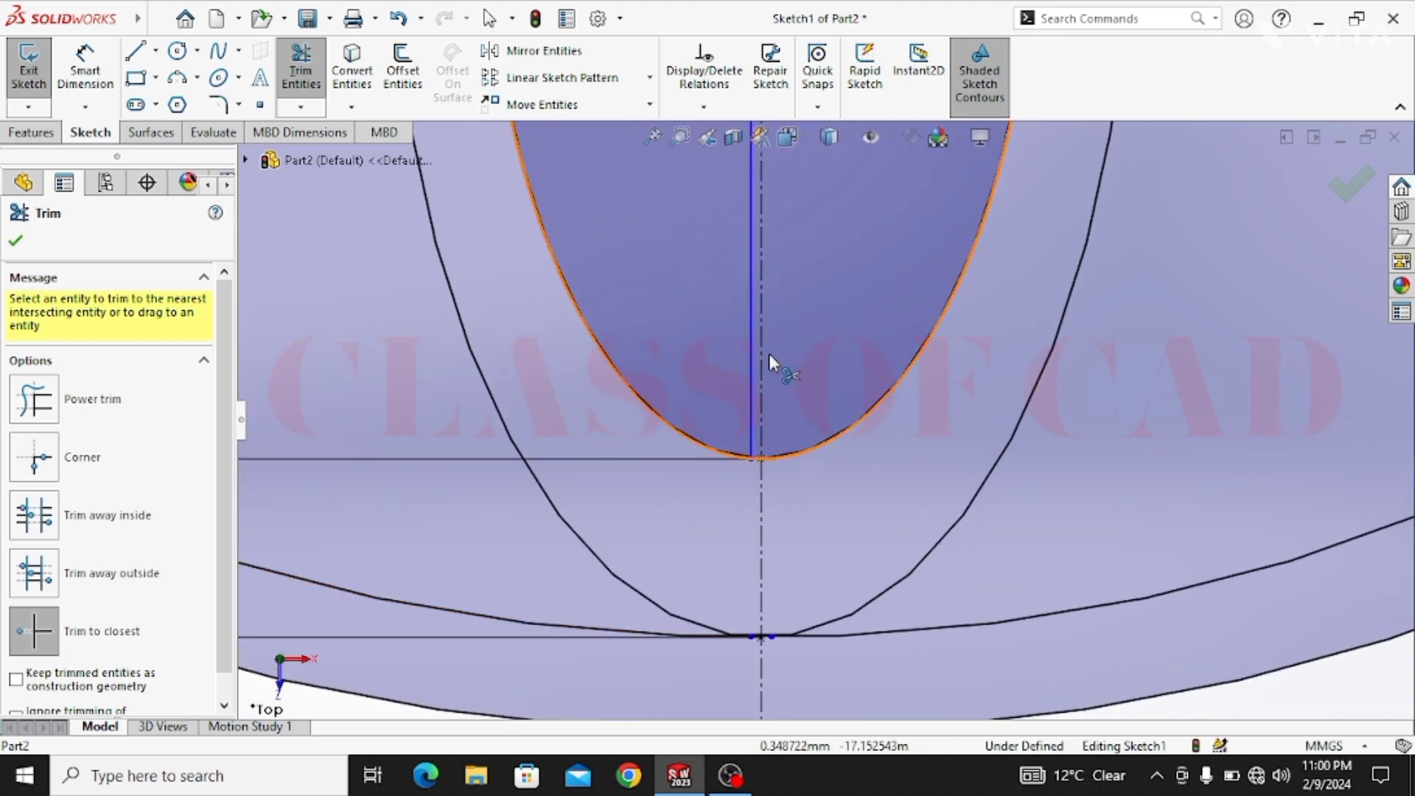
click(749, 352)
scroll(768, 325, up, 3)
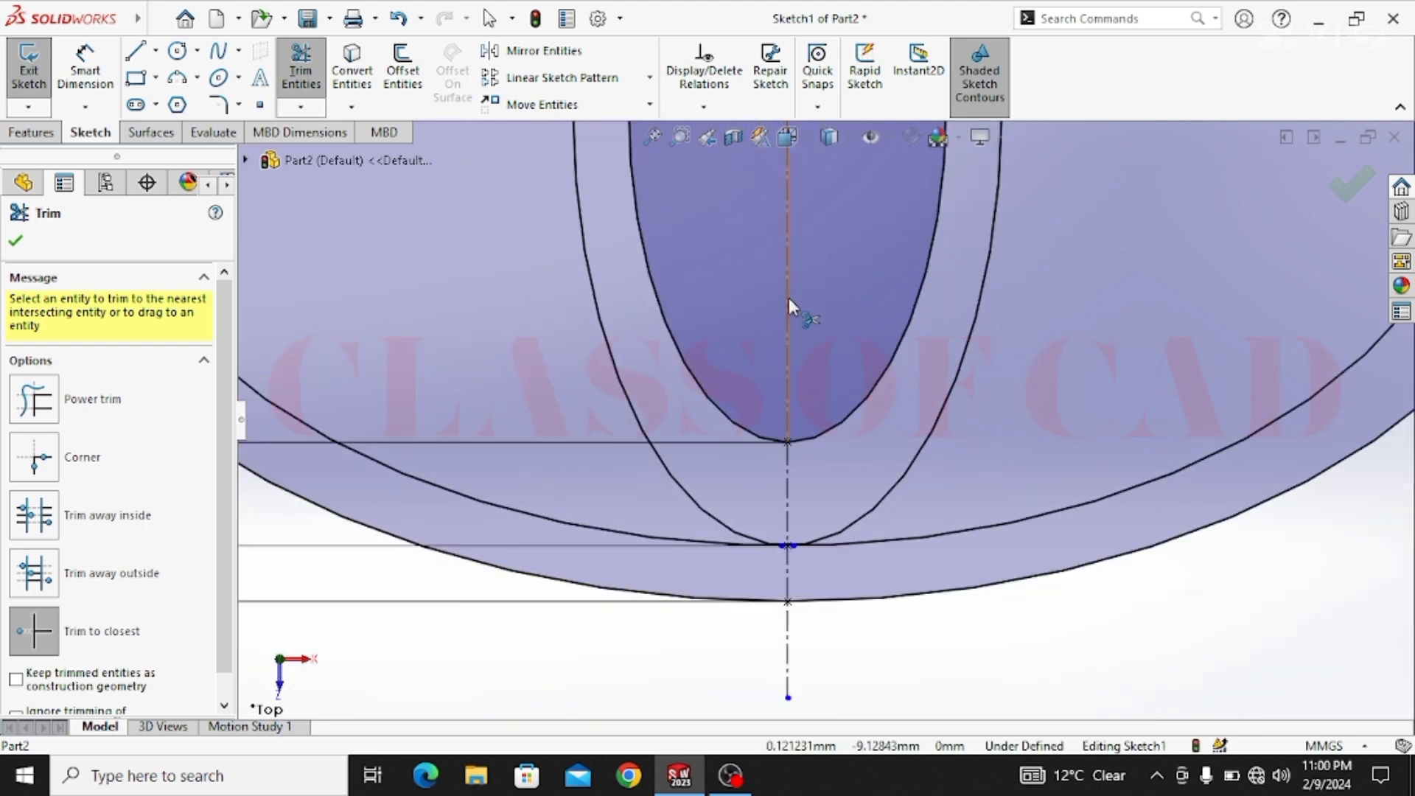
Trim the leftover line end near the origin back to the lower edge of the horizontal ring's band
ctrl+middle_drag(788, 286, 760, 566)
scroll(786, 378, down, 8)
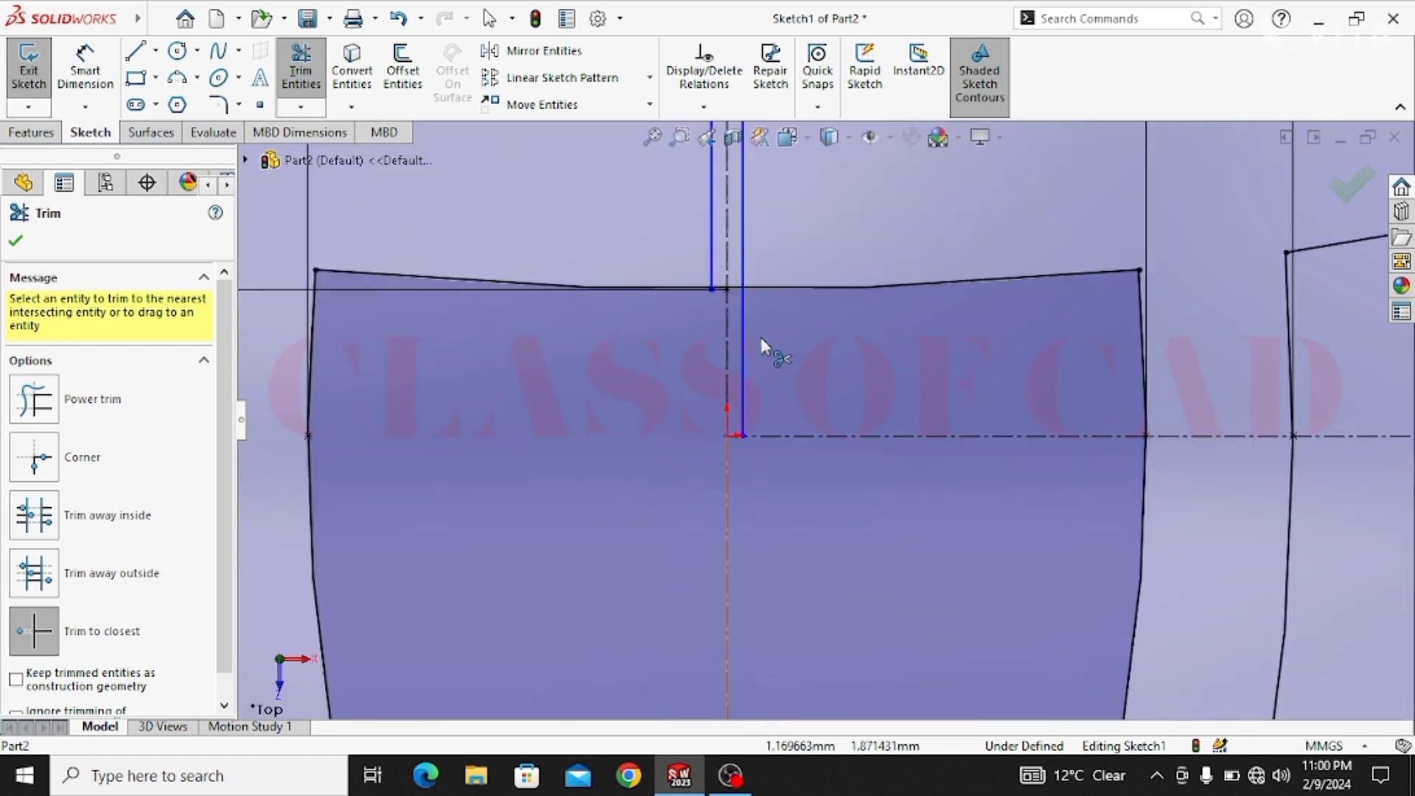
click(712, 286)
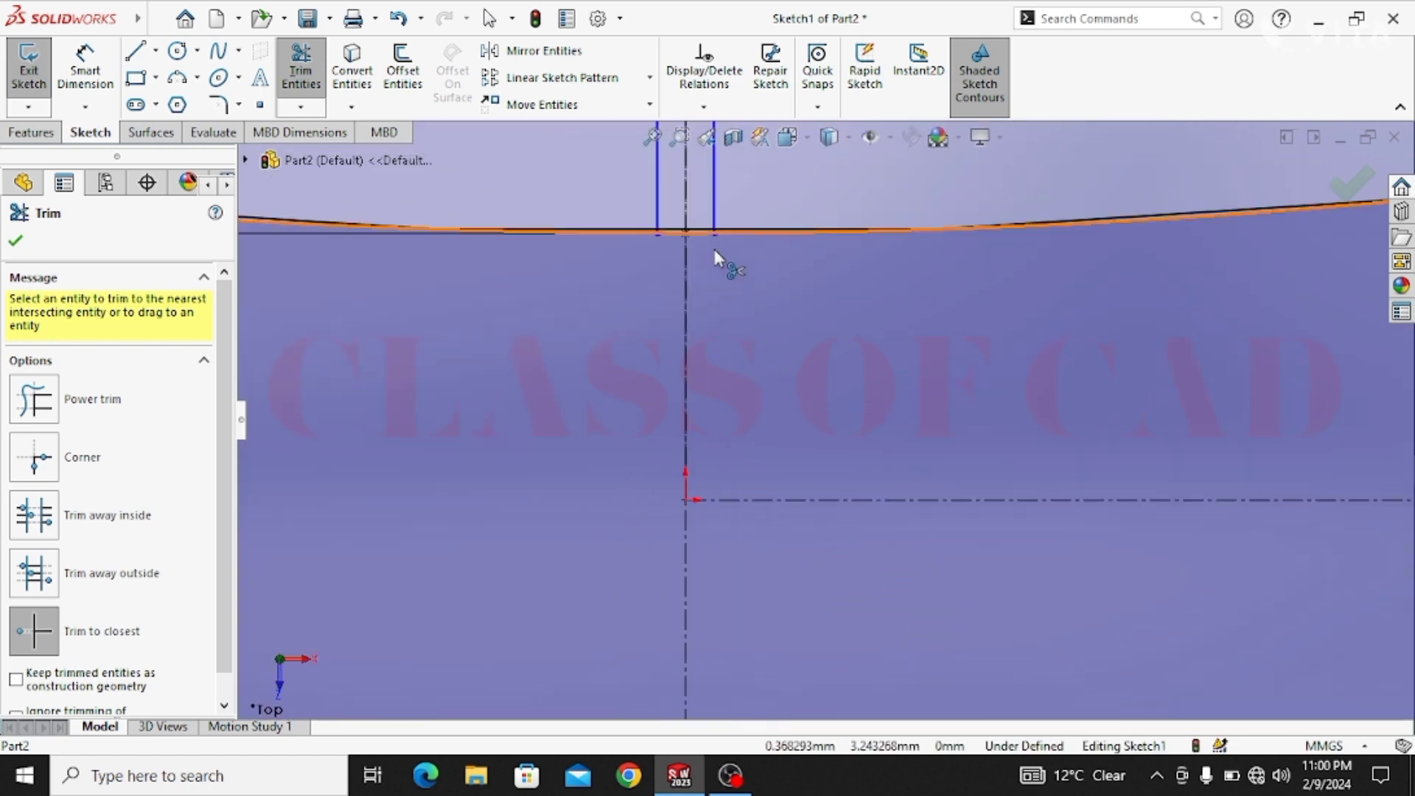
scroll(704, 243, down, 5)
scroll(698, 281, down, 3)
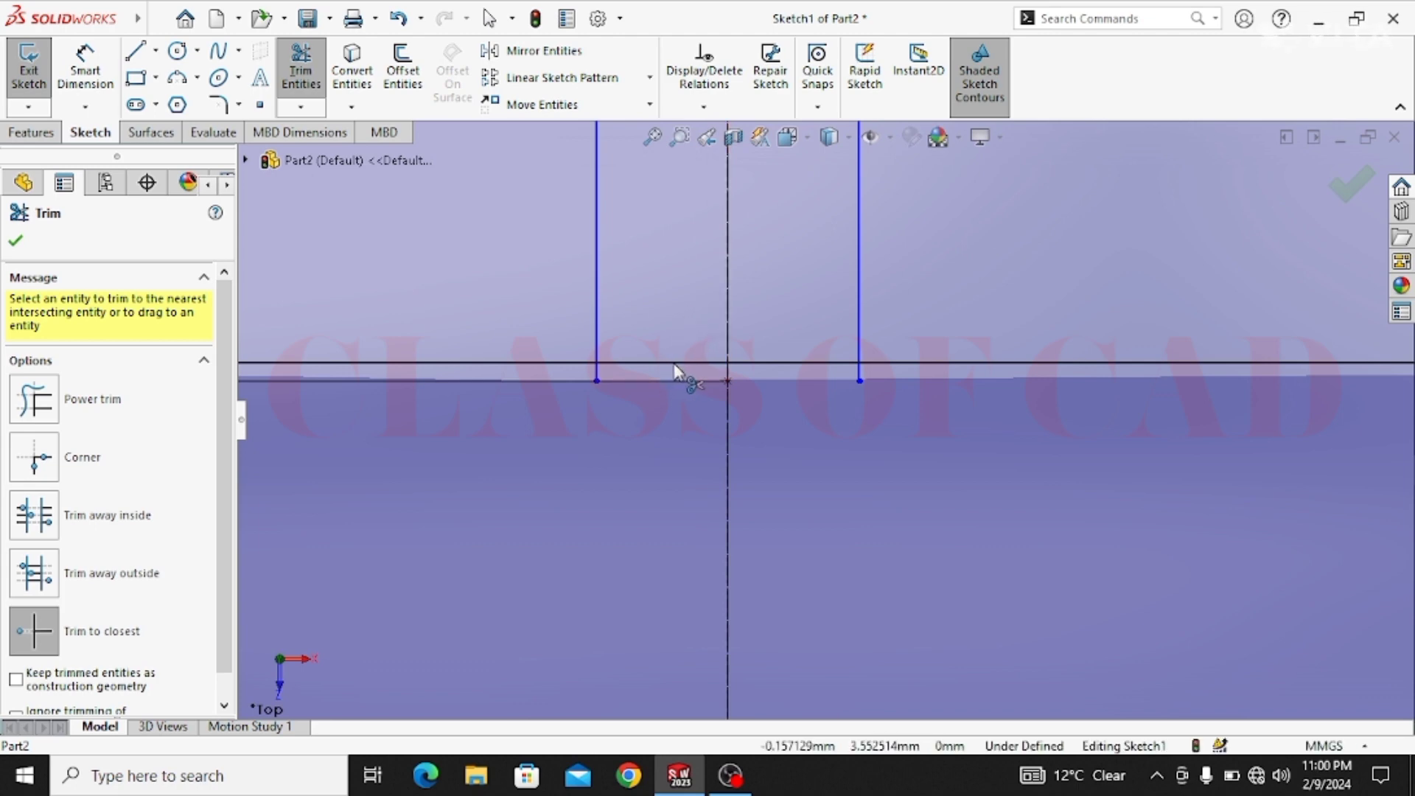
scroll(706, 367, down, 3)
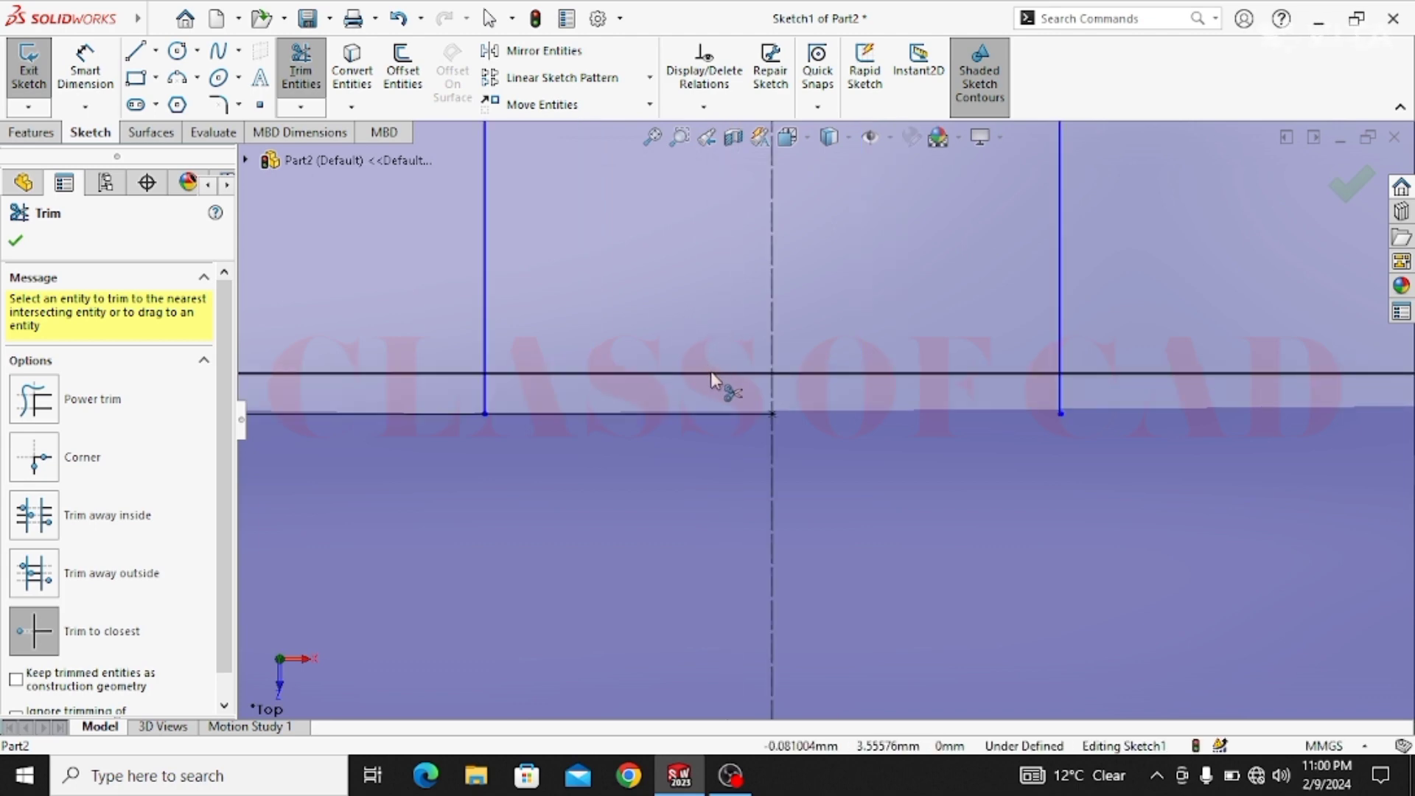
scroll(722, 379, up, 8)
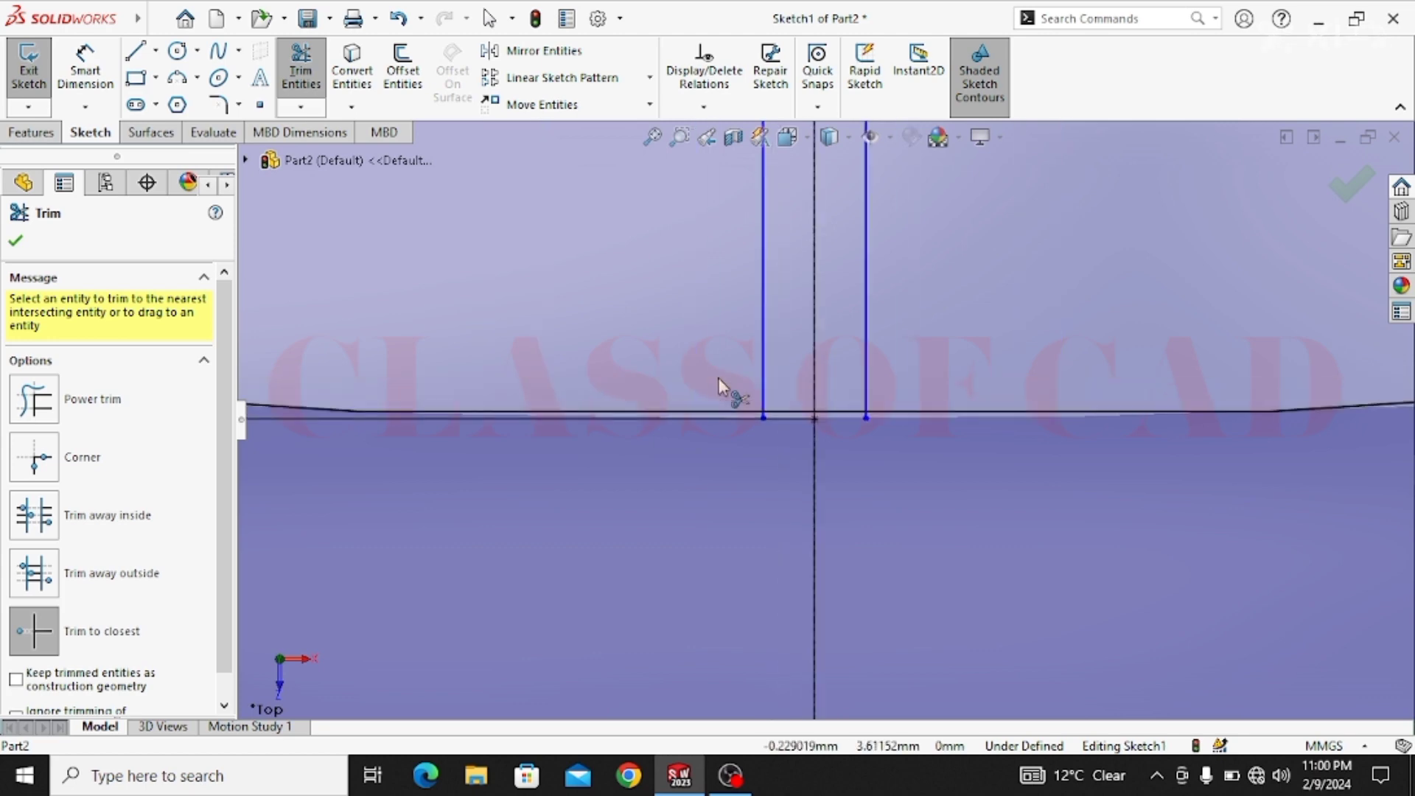
ctrl+middle_drag(756, 371, 657, 727)
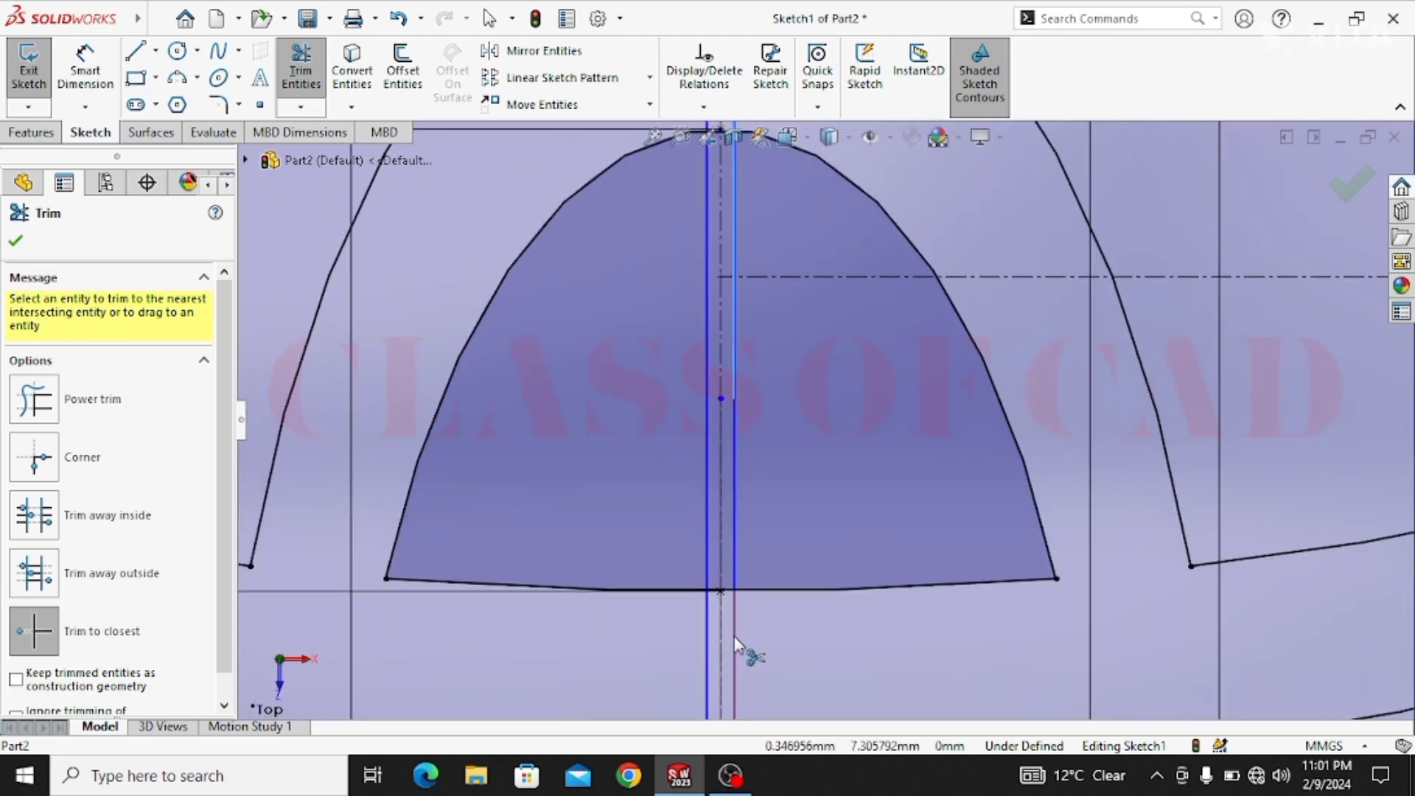
Trim both vertical lines across the horizontal ring's lower band and inside the vertical ring's upper opening
click(734, 635)
click(705, 635)
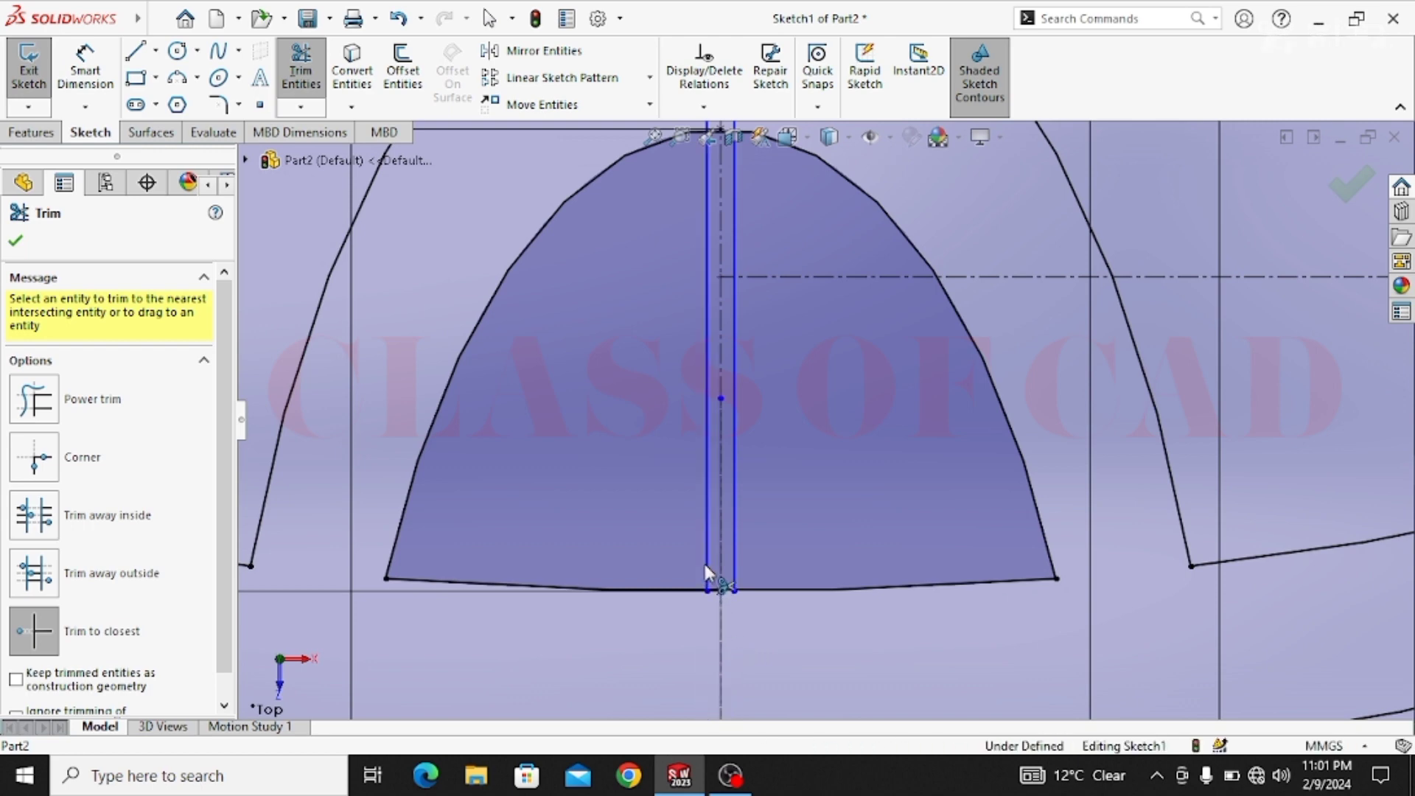
click(740, 495)
ctrl+middle_drag(747, 335, 719, 659)
click(714, 528)
Trim both vertical lines across the vertical ring's upper band and the outer ring's top band
scroll(696, 490, down, 3)
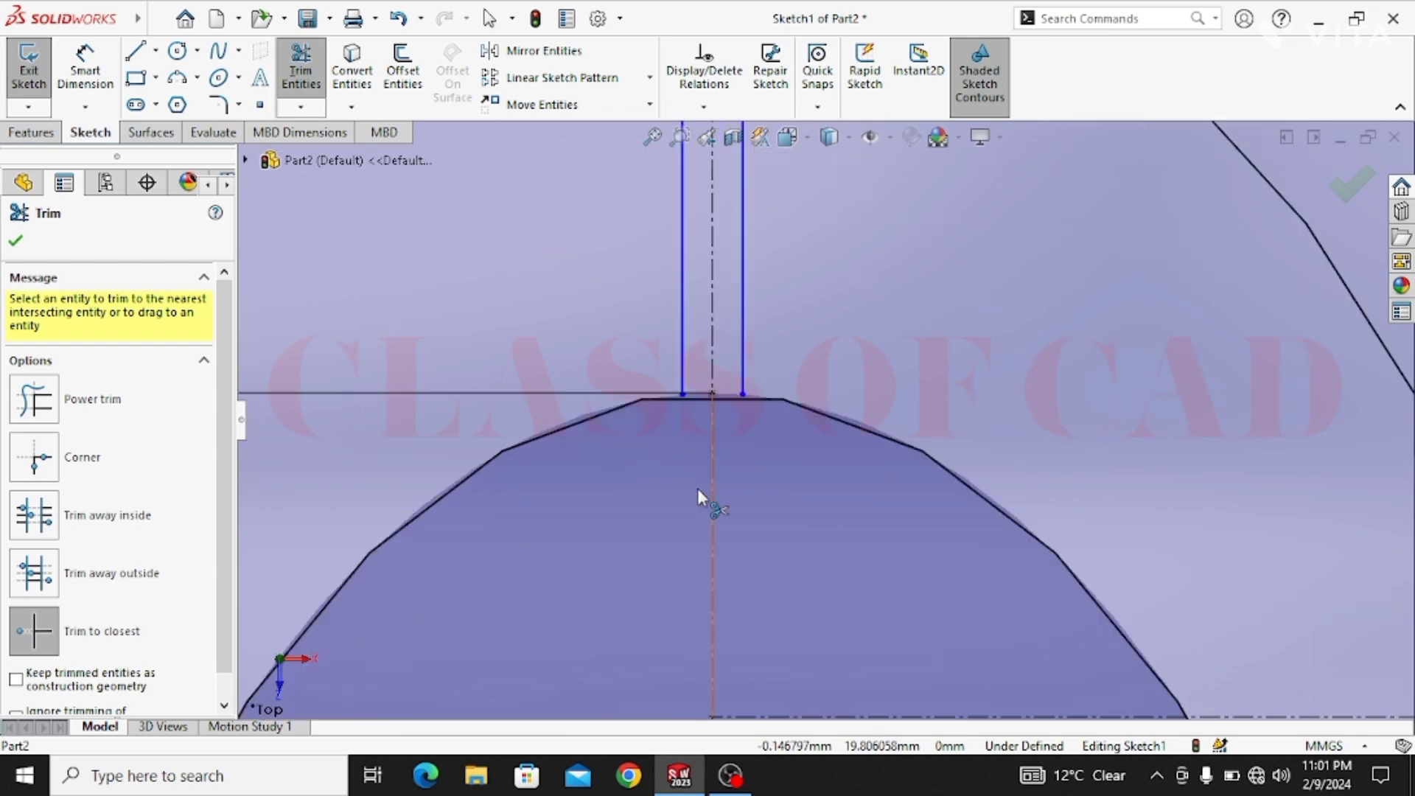
click(684, 344)
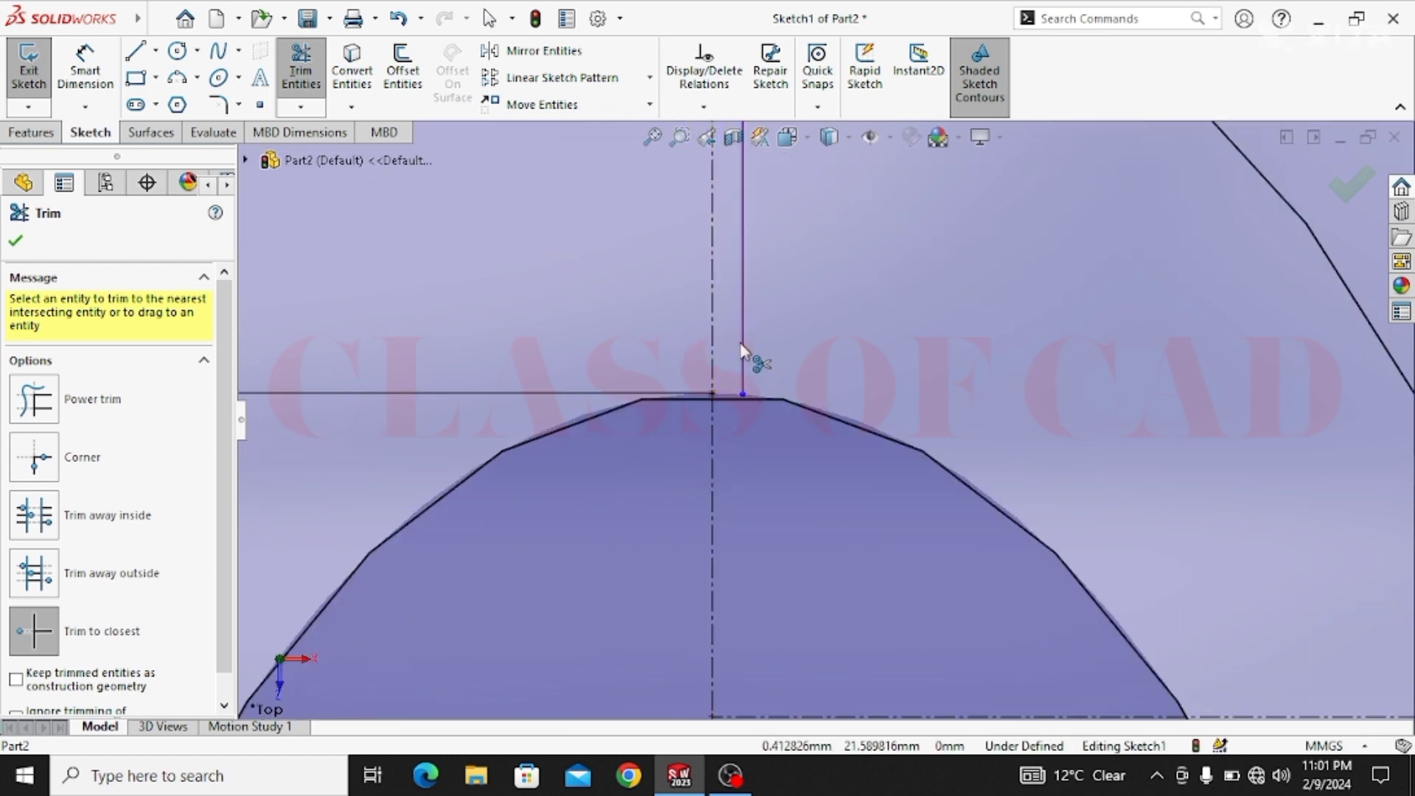
scroll(742, 346, up, 5)
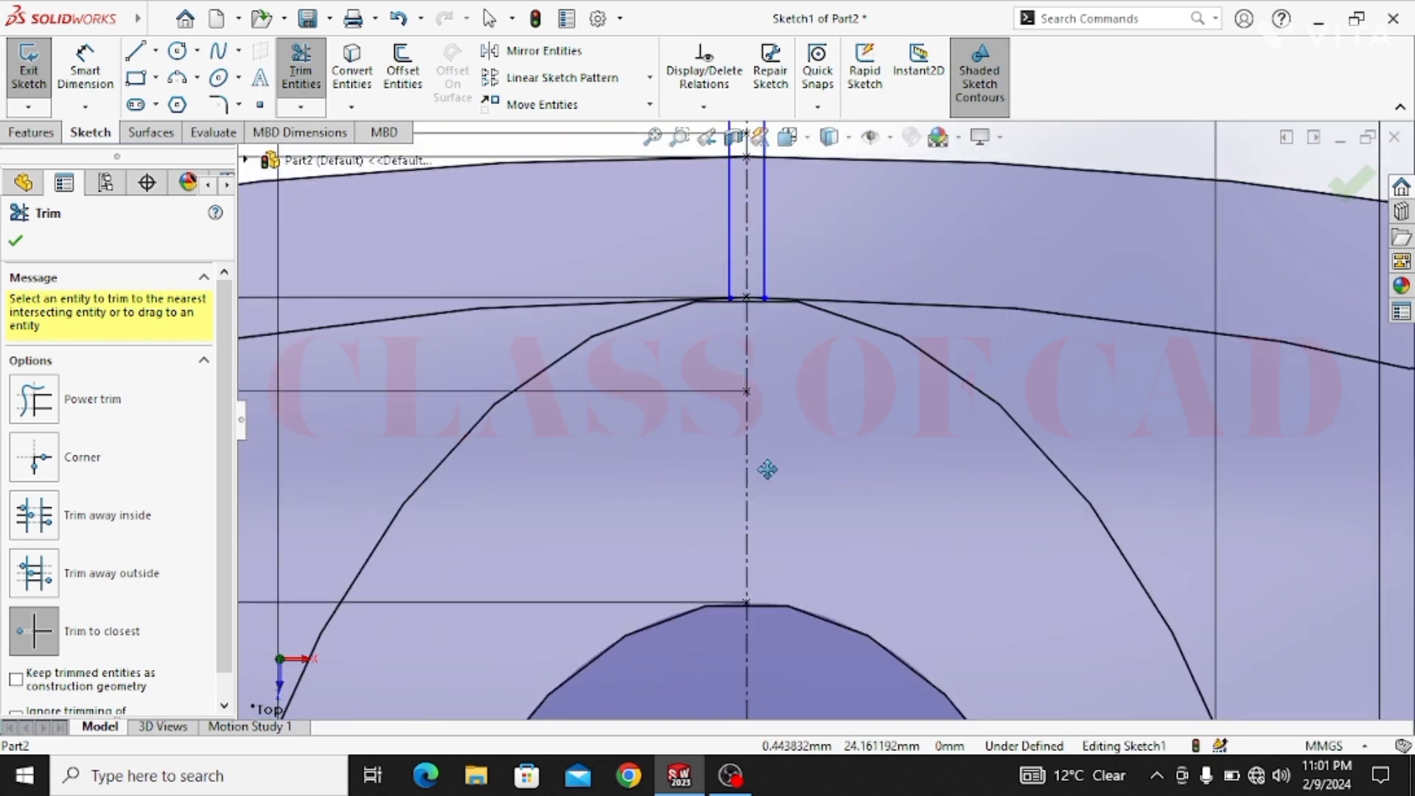
scroll(780, 326, down, 6)
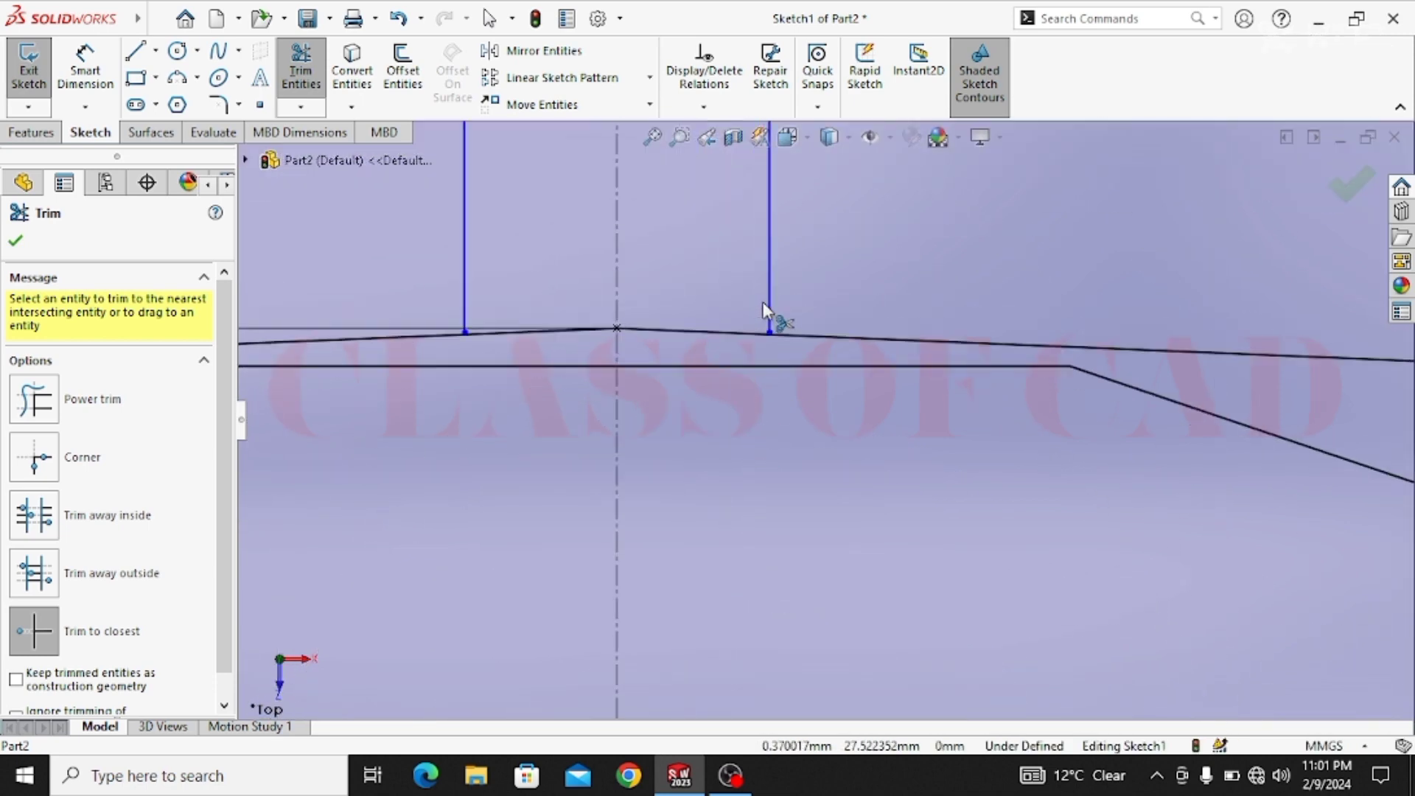
click(778, 298)
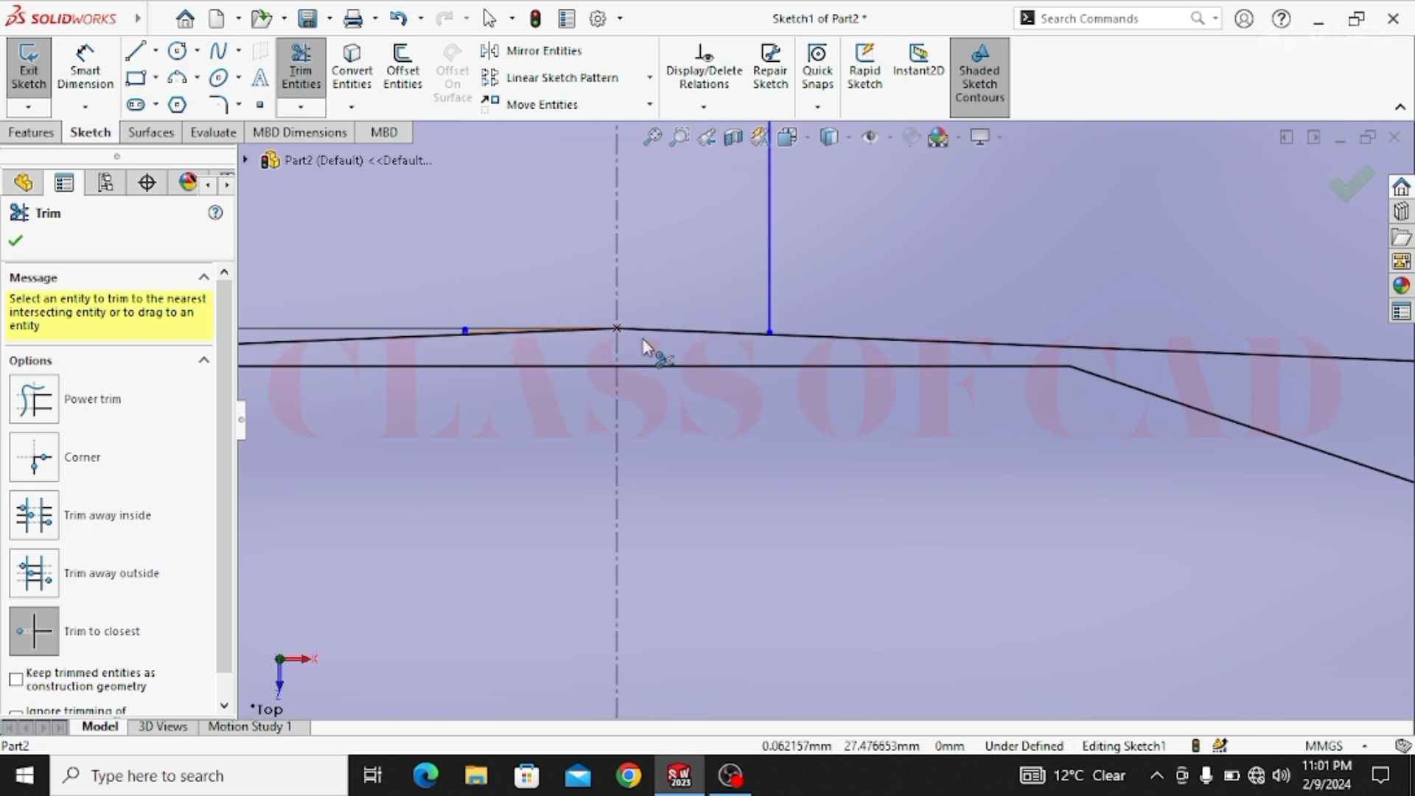
click(774, 321)
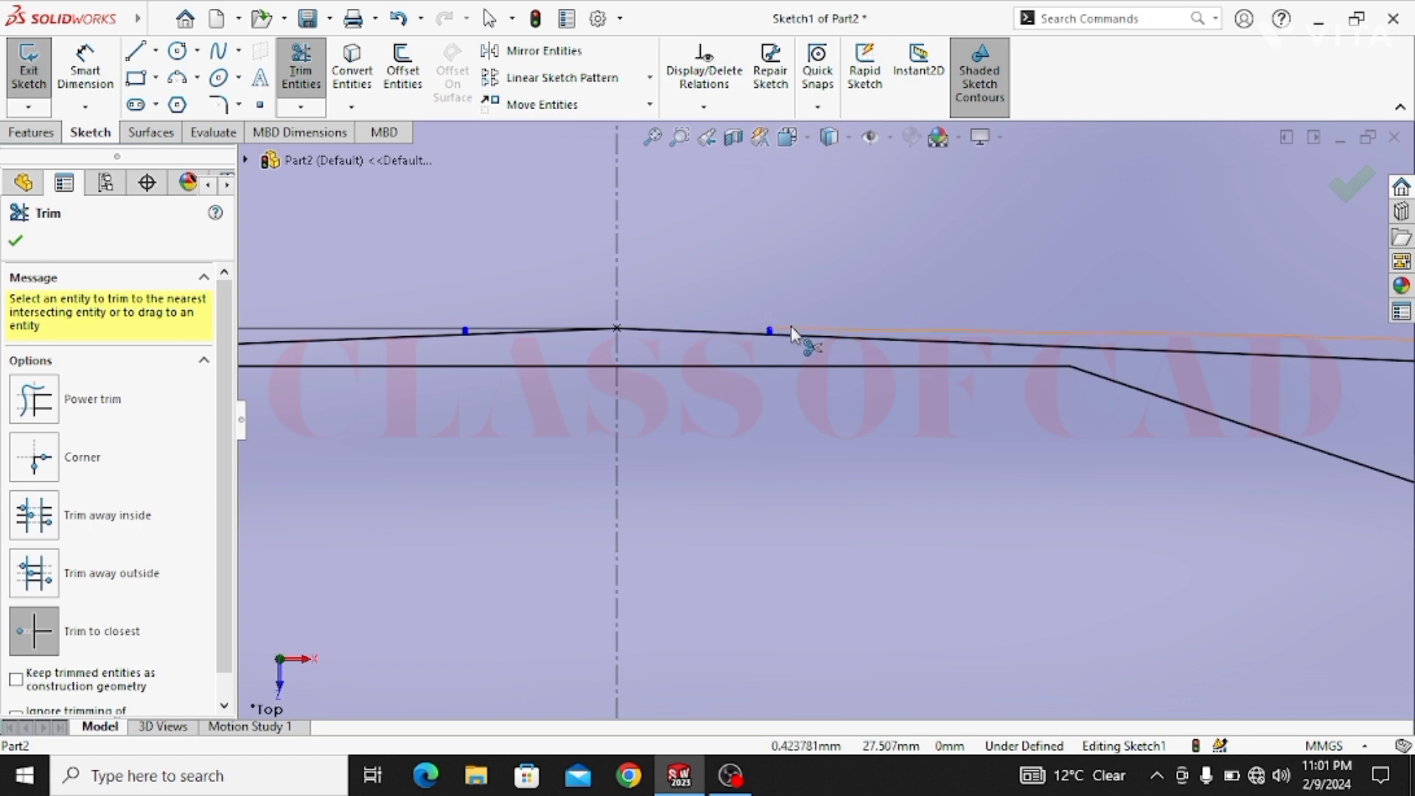
Trim the short ellipse arcs on both sides of the centerline to open the gap at the vertical ring's upper end
click(680, 333)
click(547, 330)
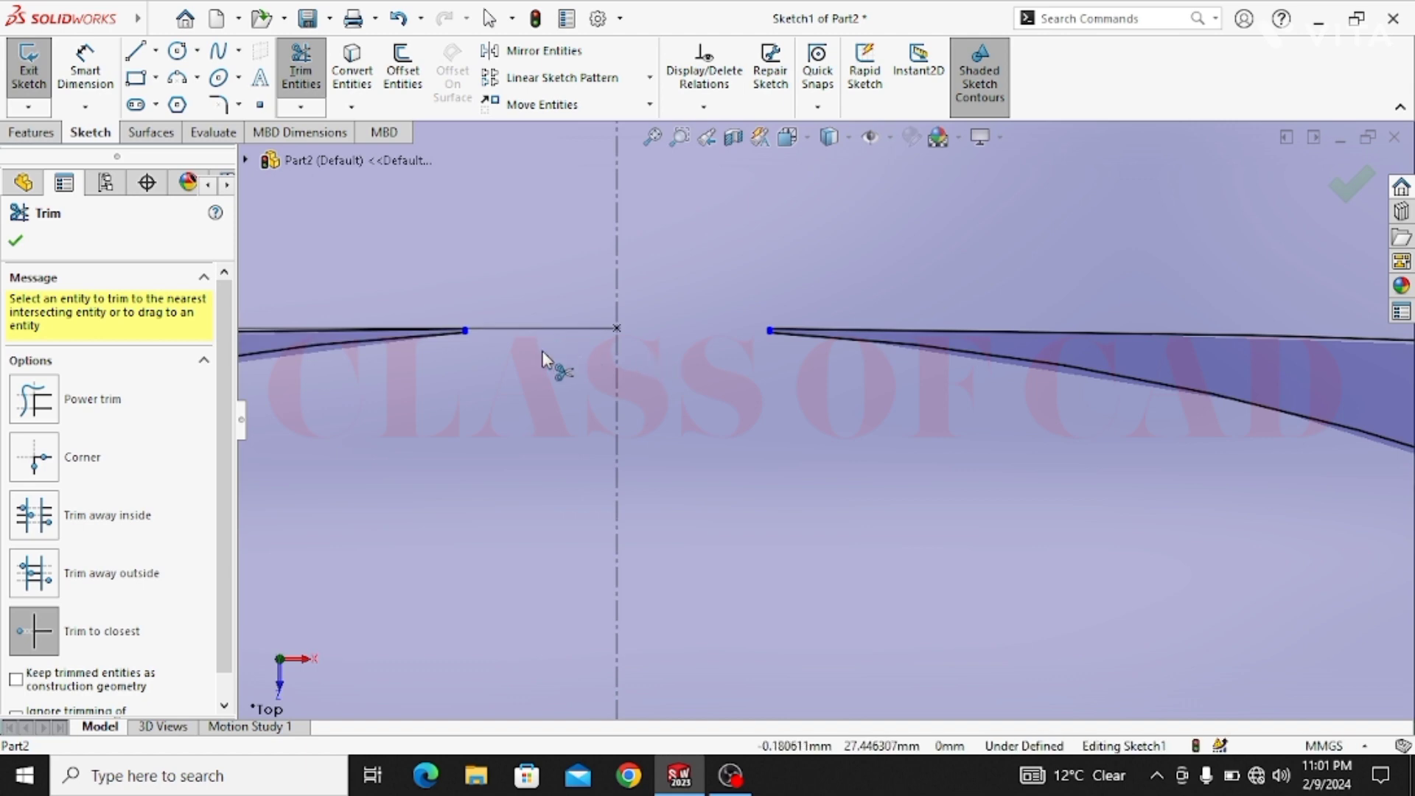
scroll(601, 369, up, 5)
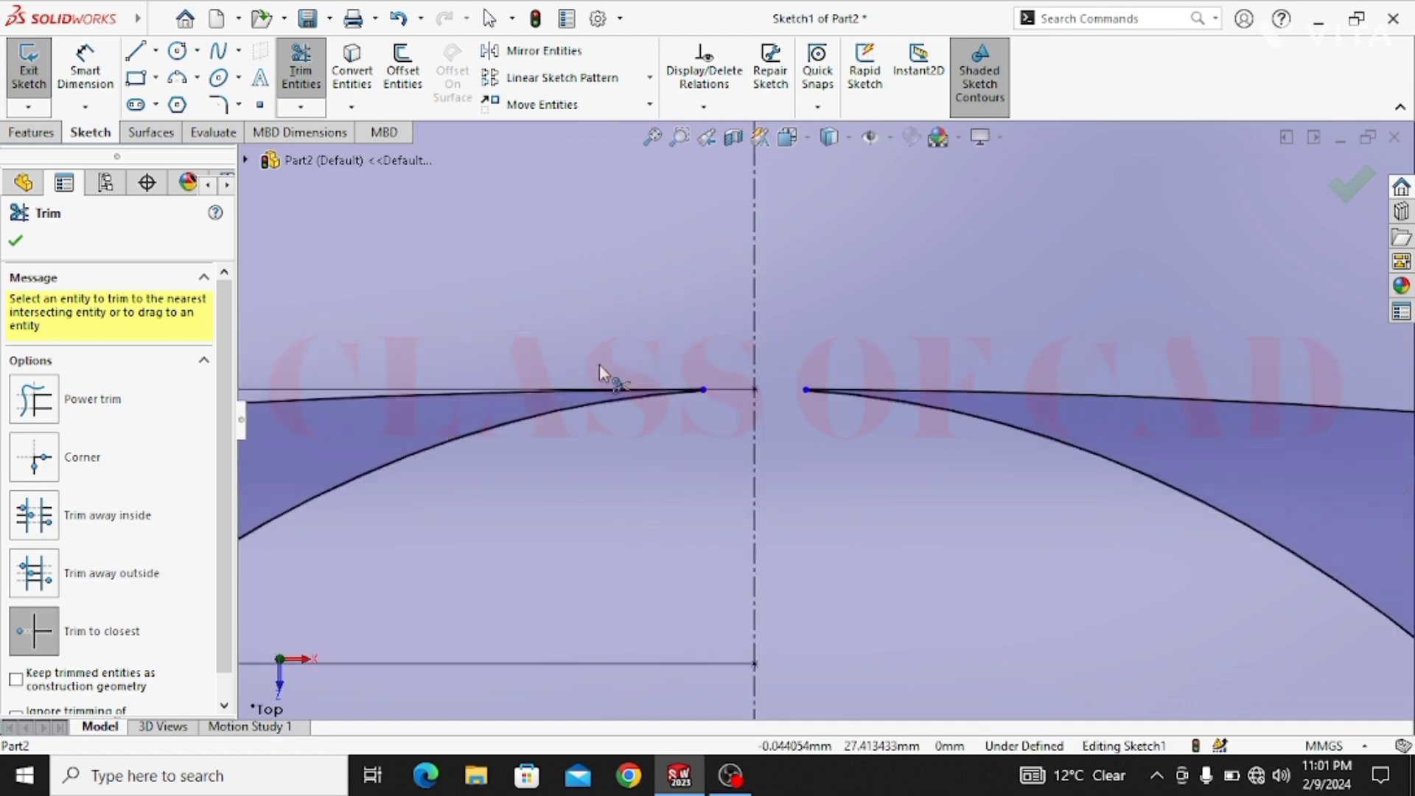
Trim away the two vertical line stubs projecting above the outer ellipse
scroll(743, 450, up, 5)
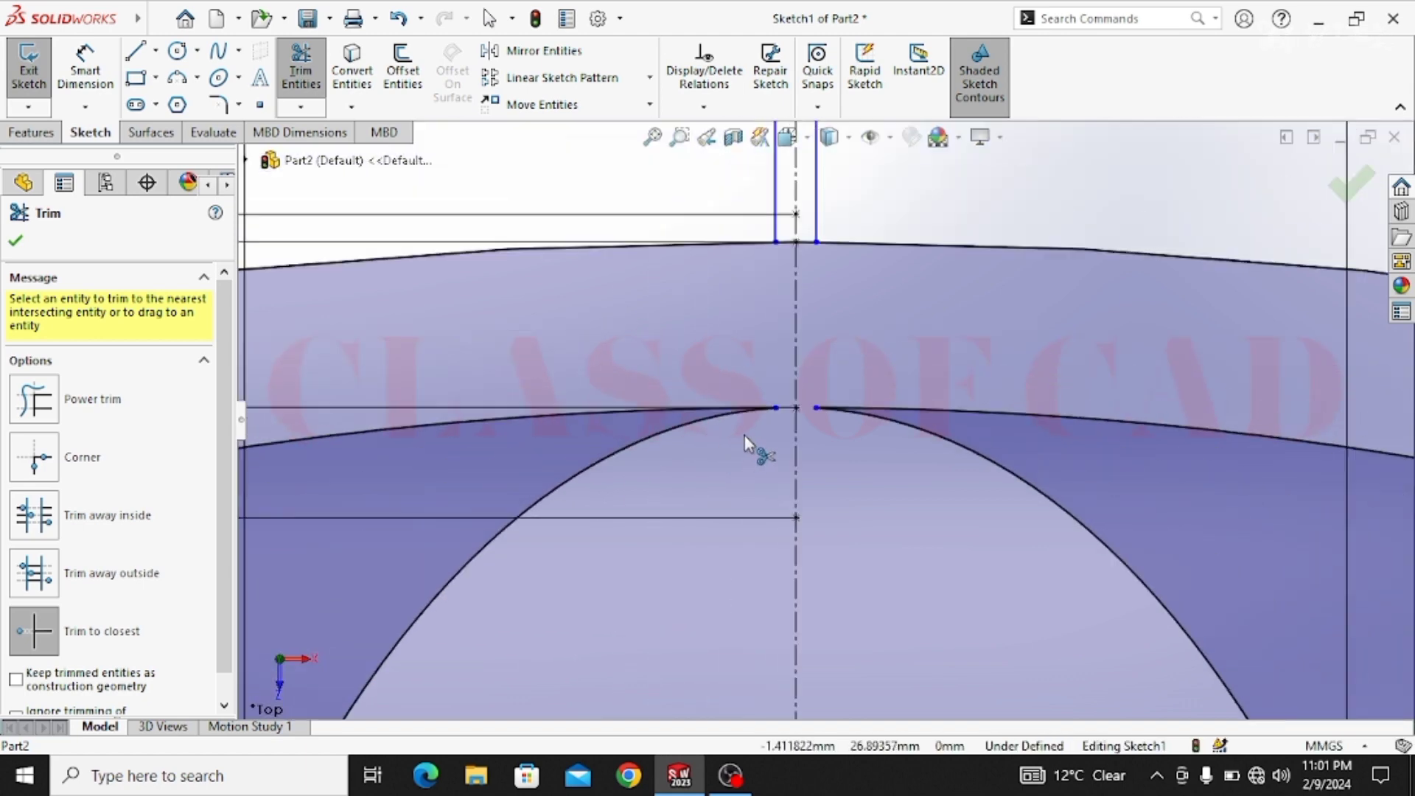
scroll(768, 419, up, 3)
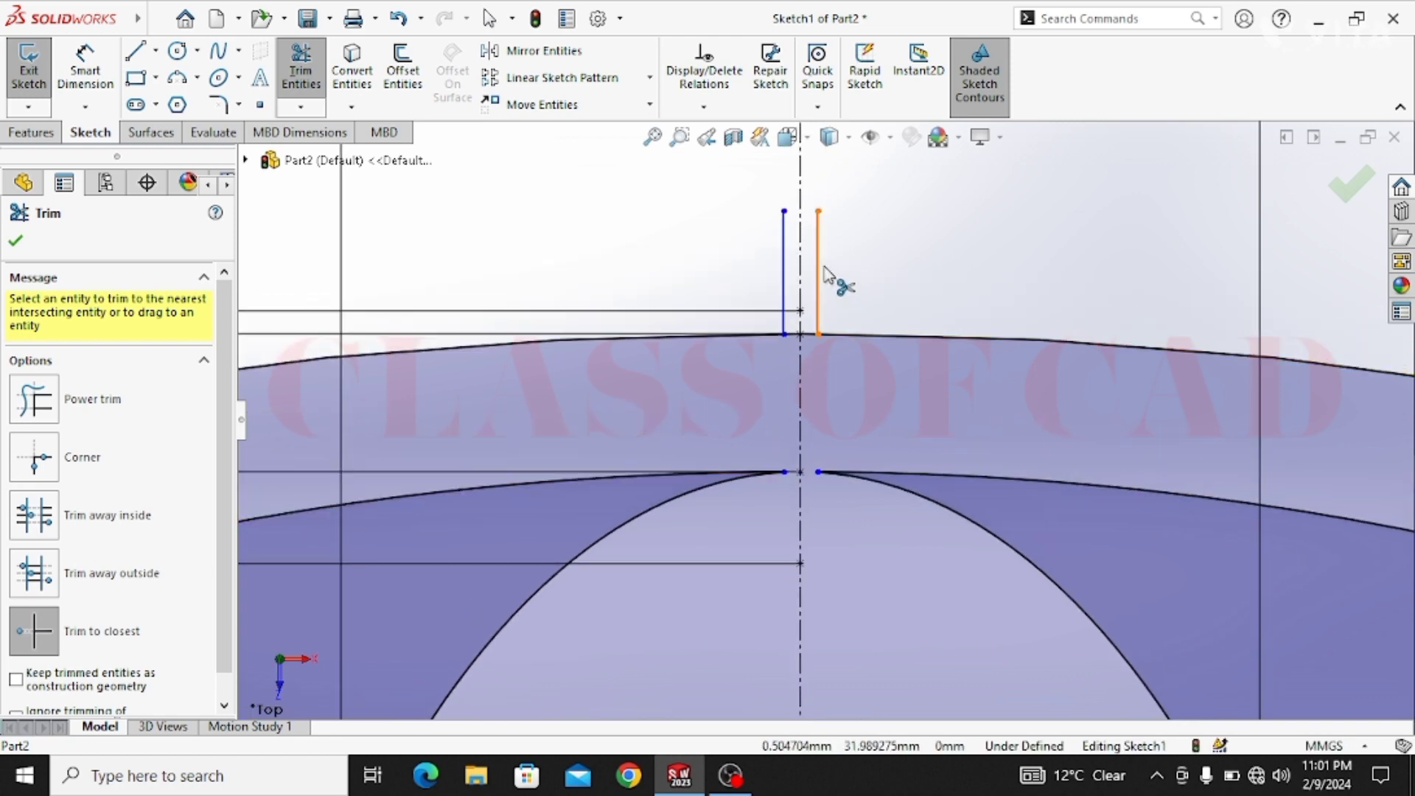
click(817, 279)
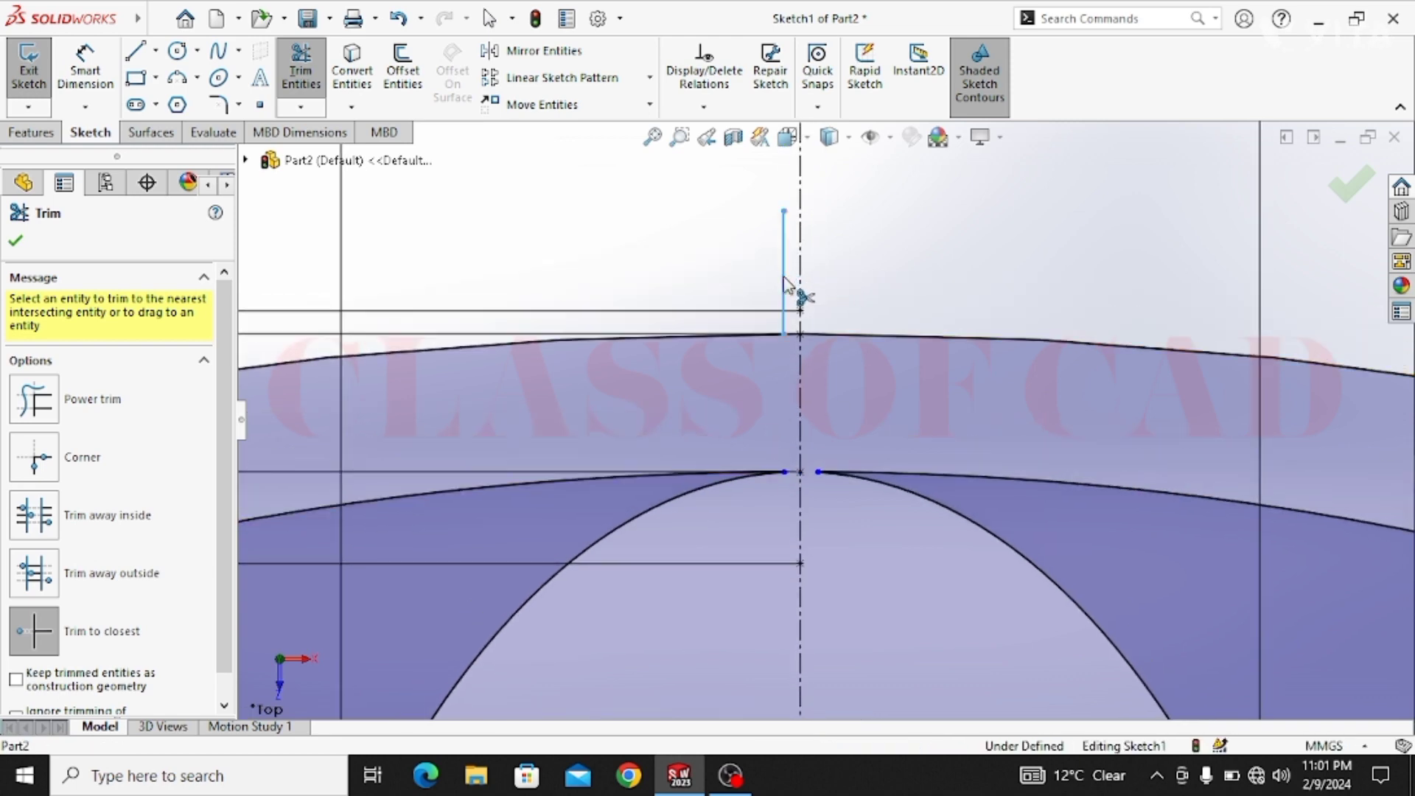
scroll(811, 461, up, 6)
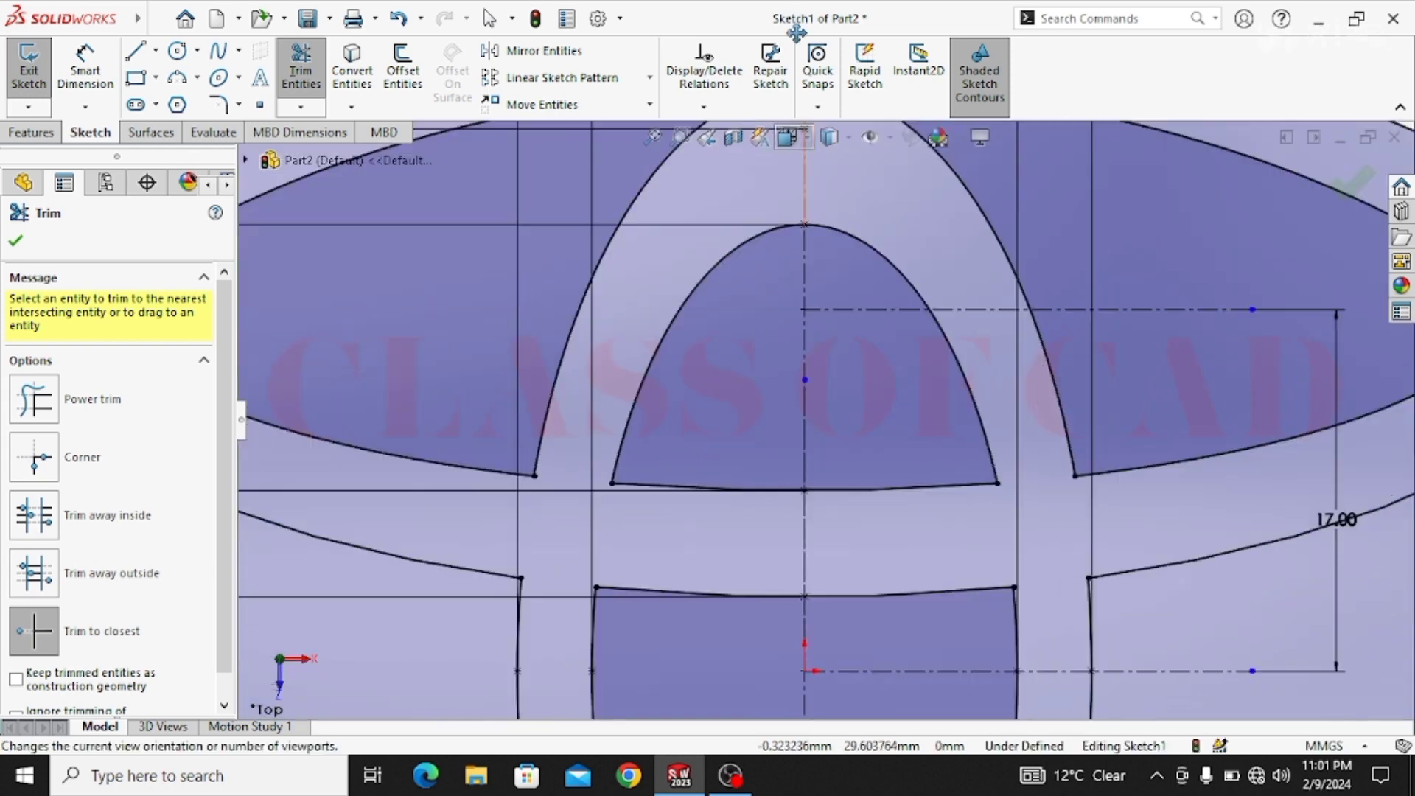
Trim the short ellipse arcs on both sides of the centerline to open the gap at the vertical ring's lower end
scroll(853, 442, down, 5)
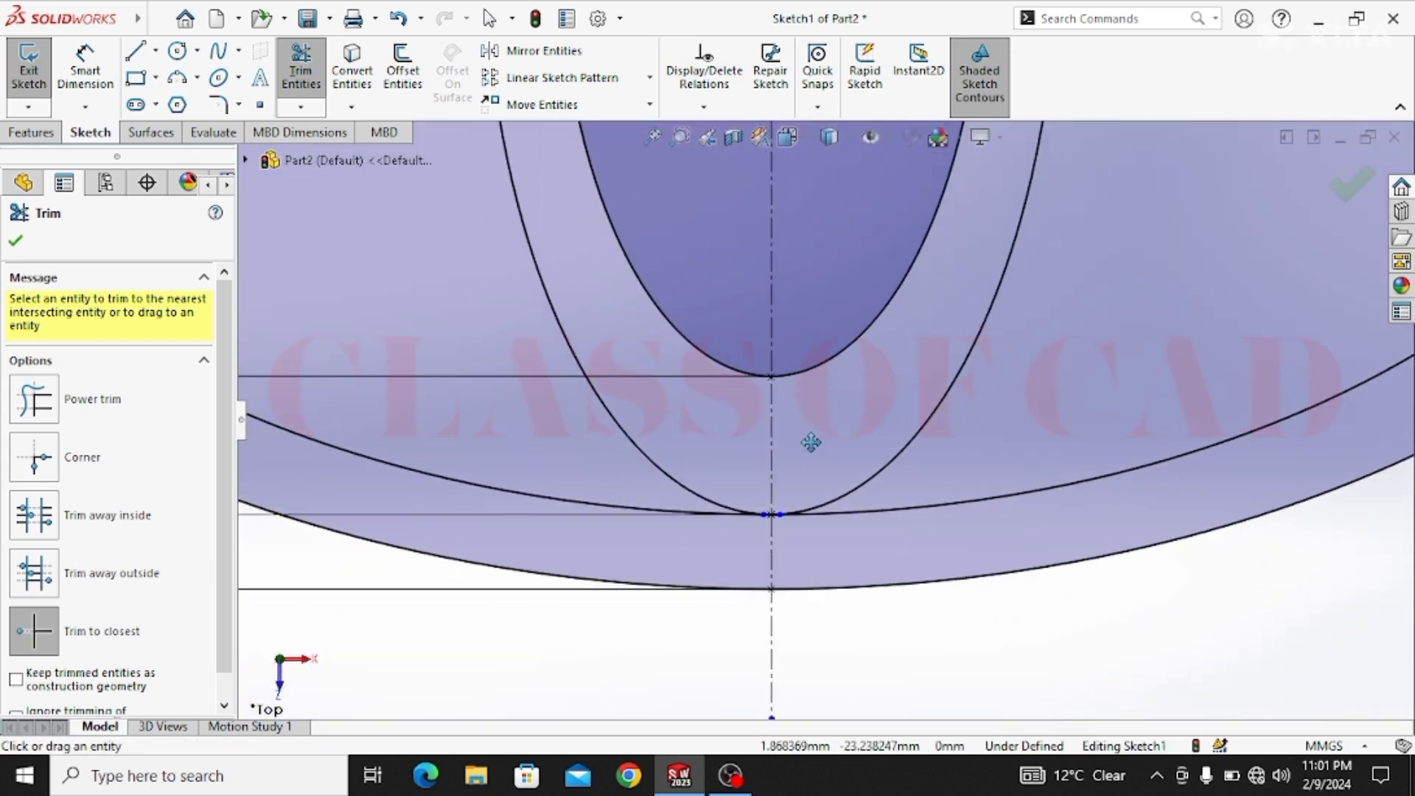
scroll(783, 545, down, 5)
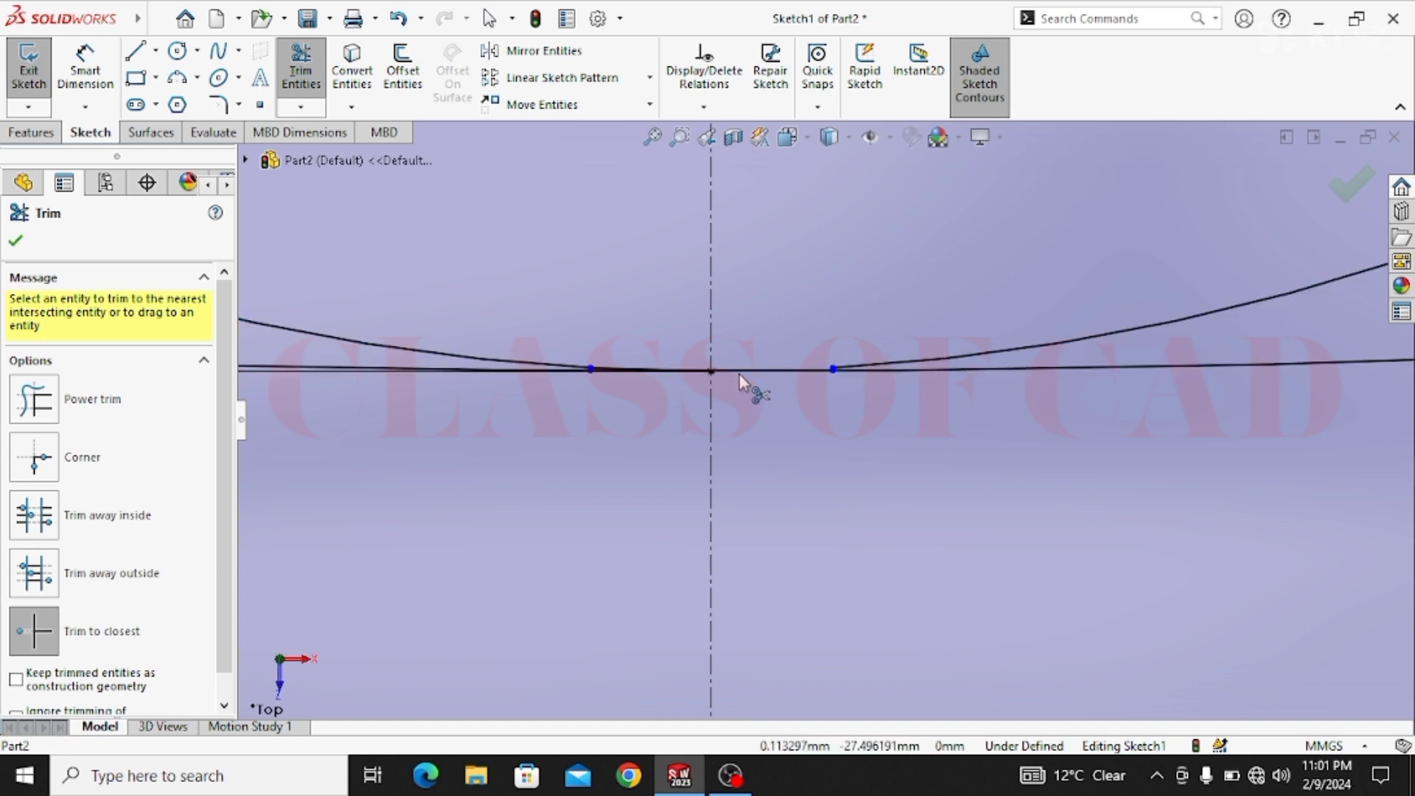
click(740, 374)
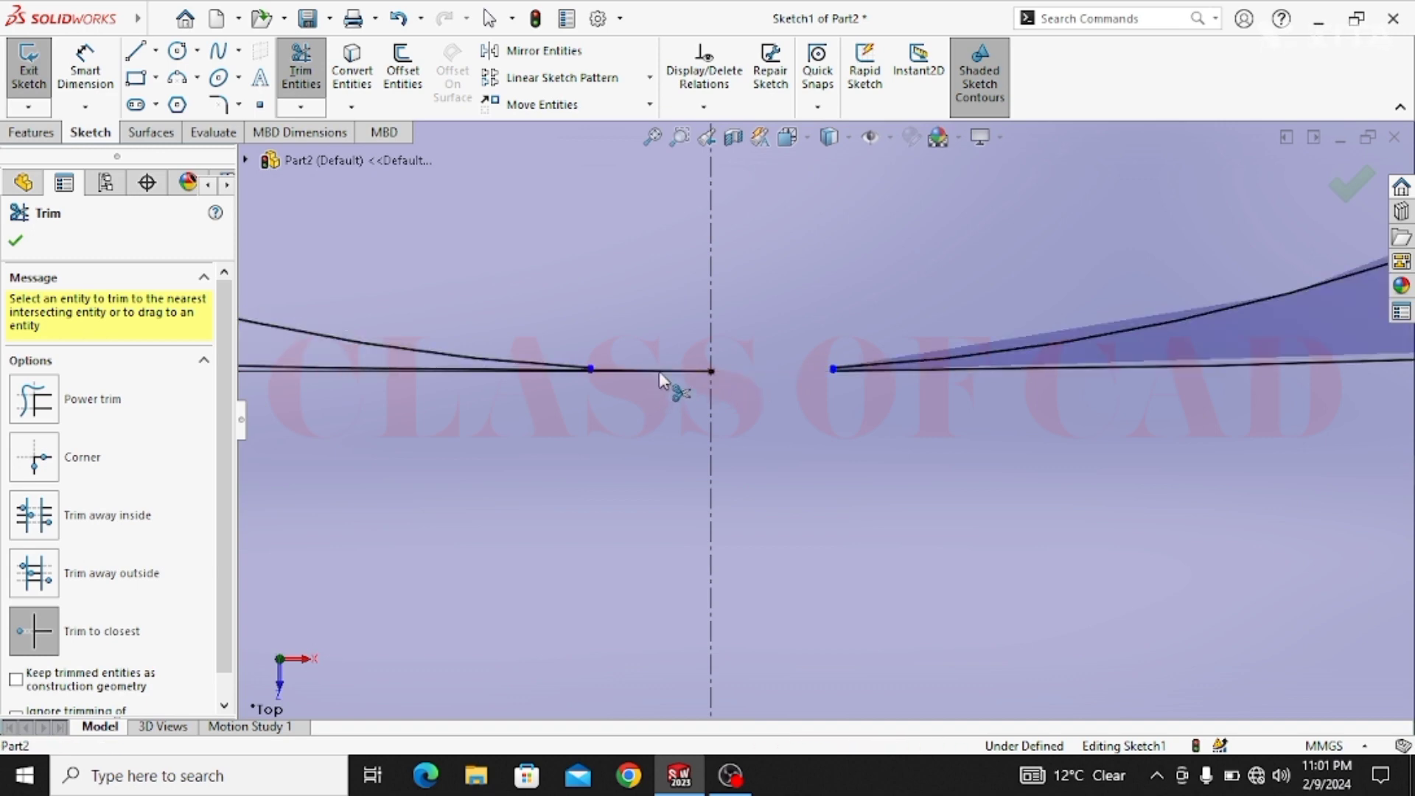
click(659, 372)
scroll(726, 409, up, 5)
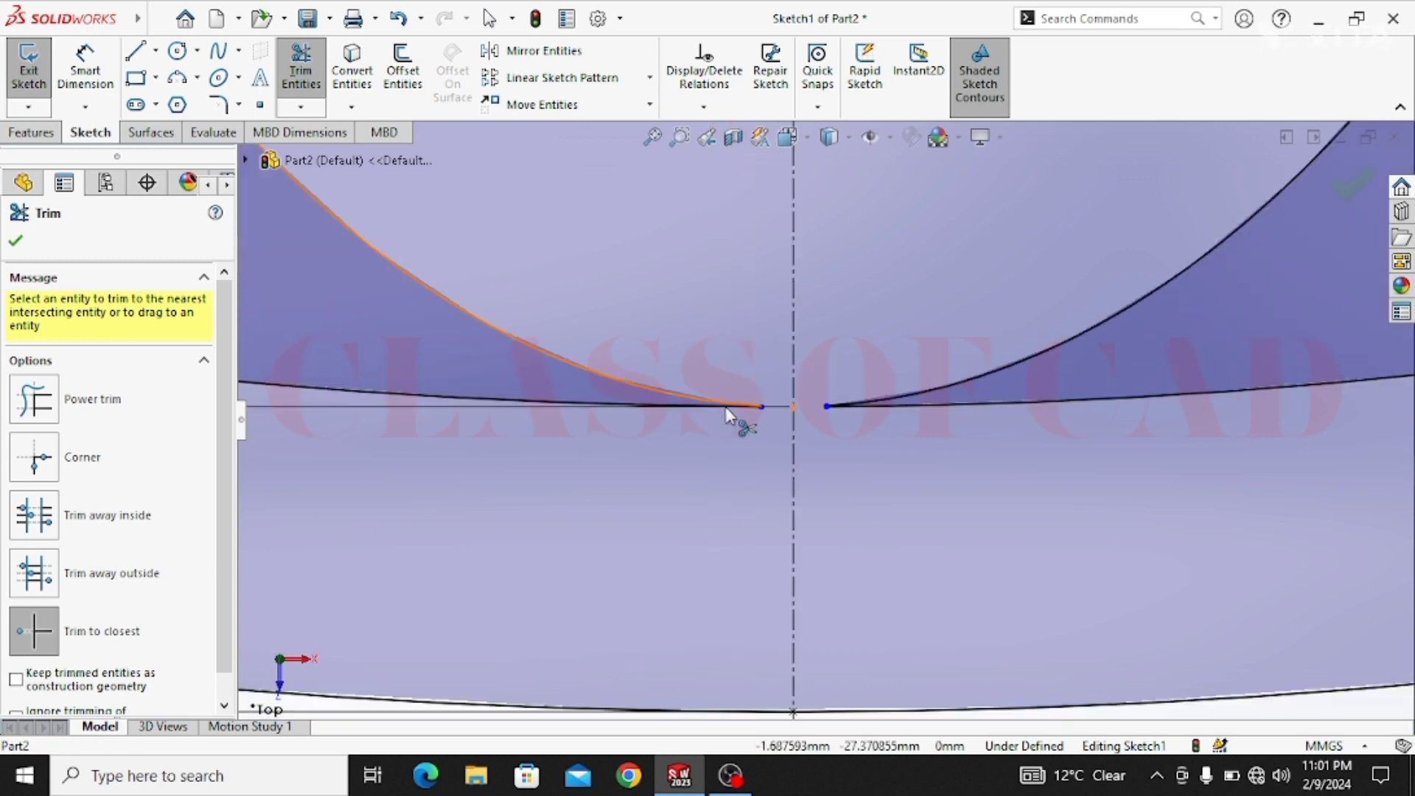
Extrude the trimmed emblem sketch 6 mm using the Mid Plane end condition
scroll(725, 408, up, 8)
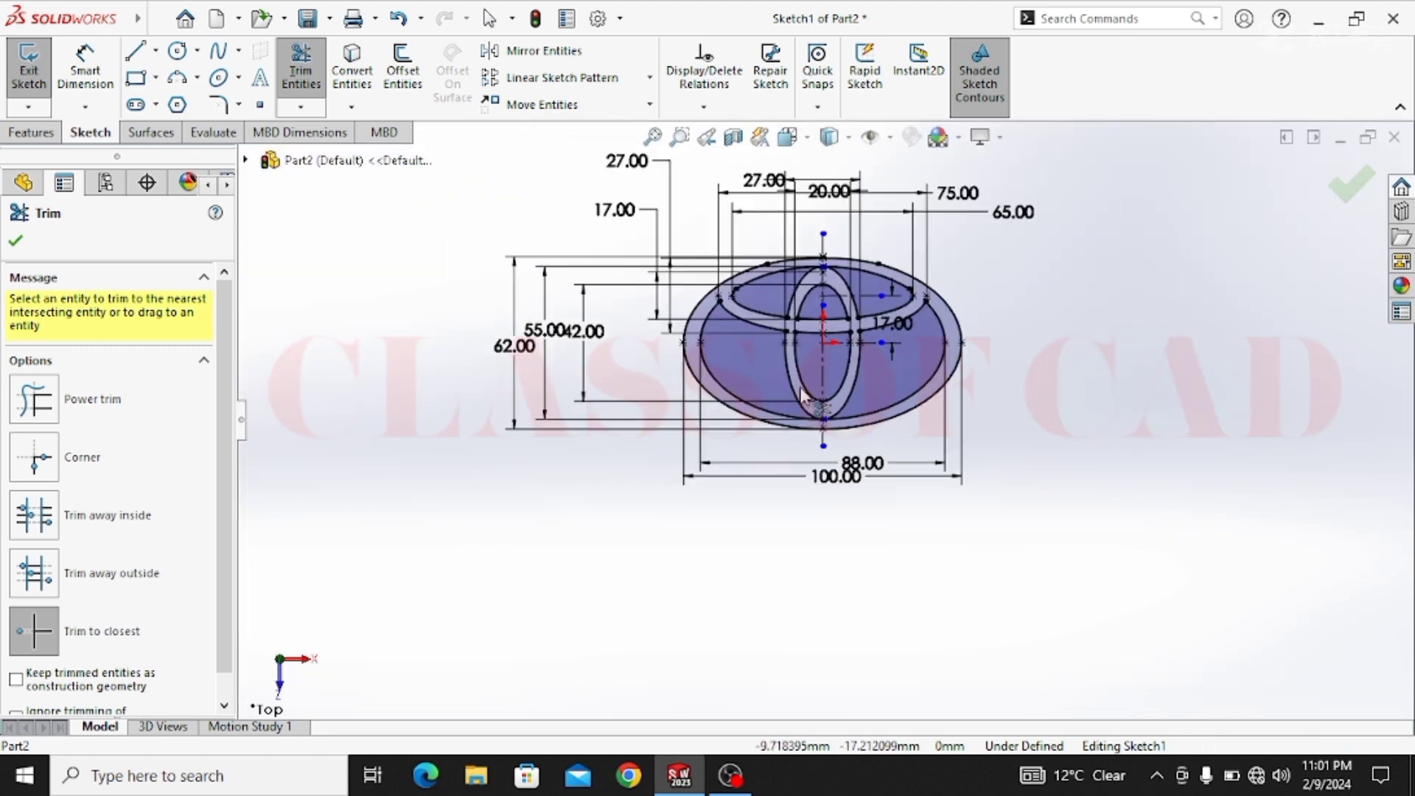
ctrl+middle_drag(781, 428, 732, 527)
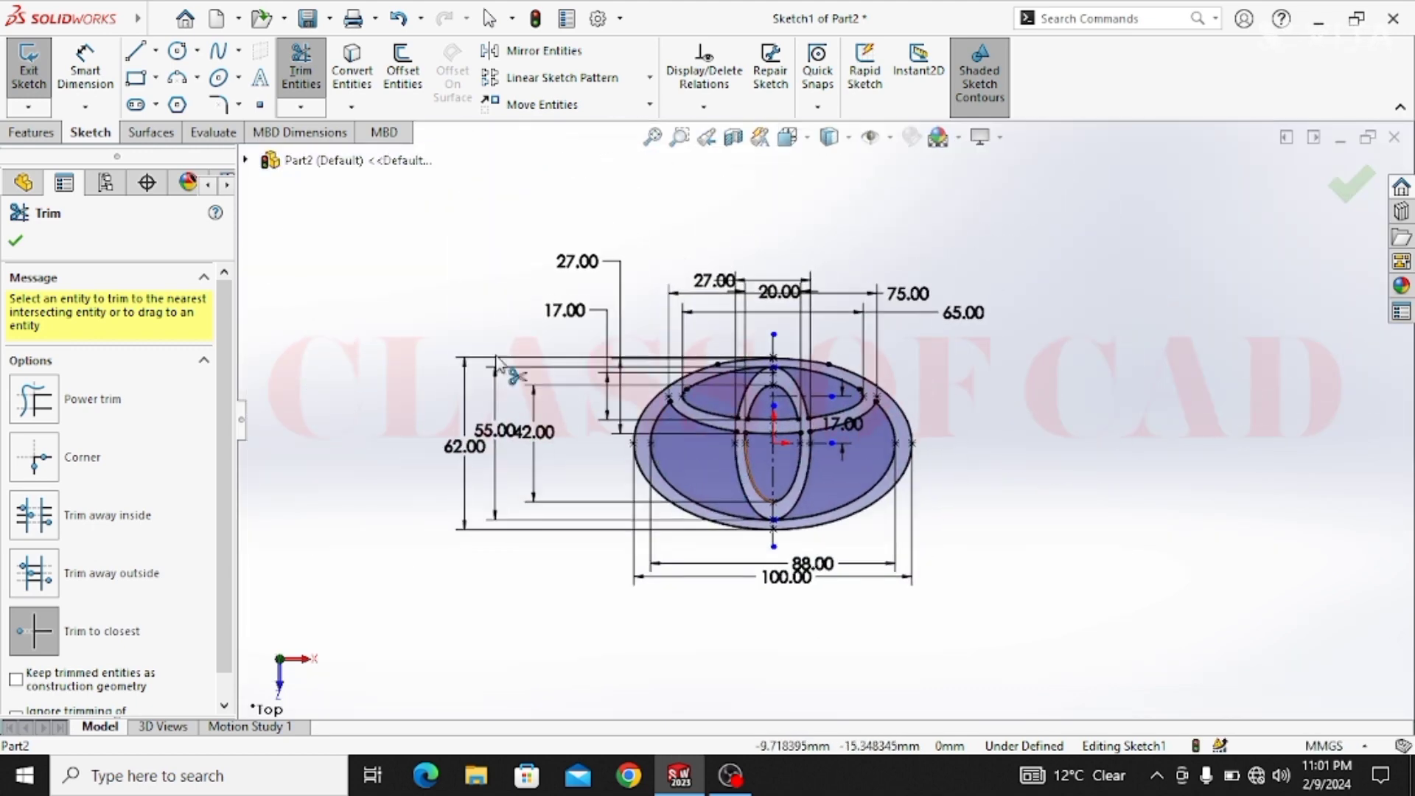
click(35, 135)
key(Escape)
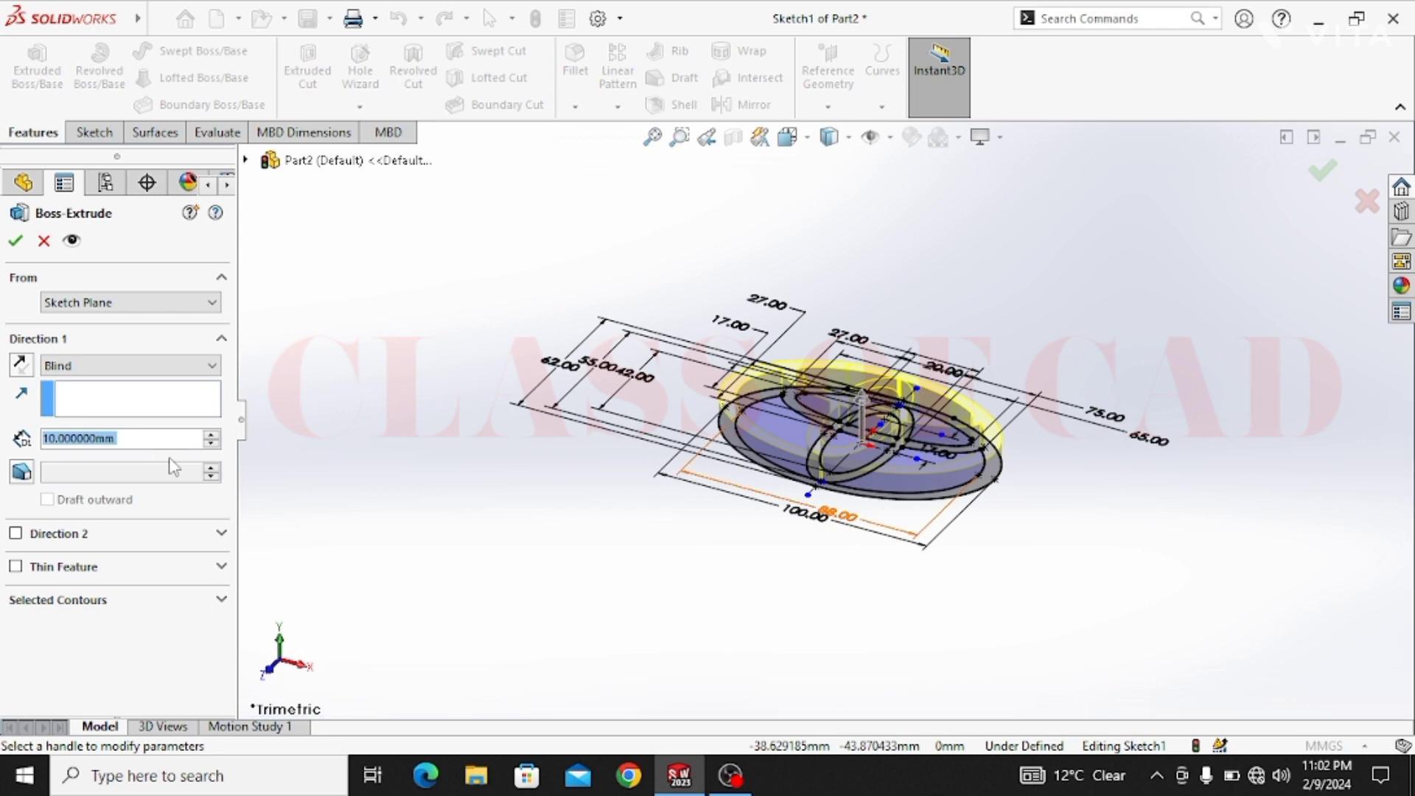
text(6)
key(Return)
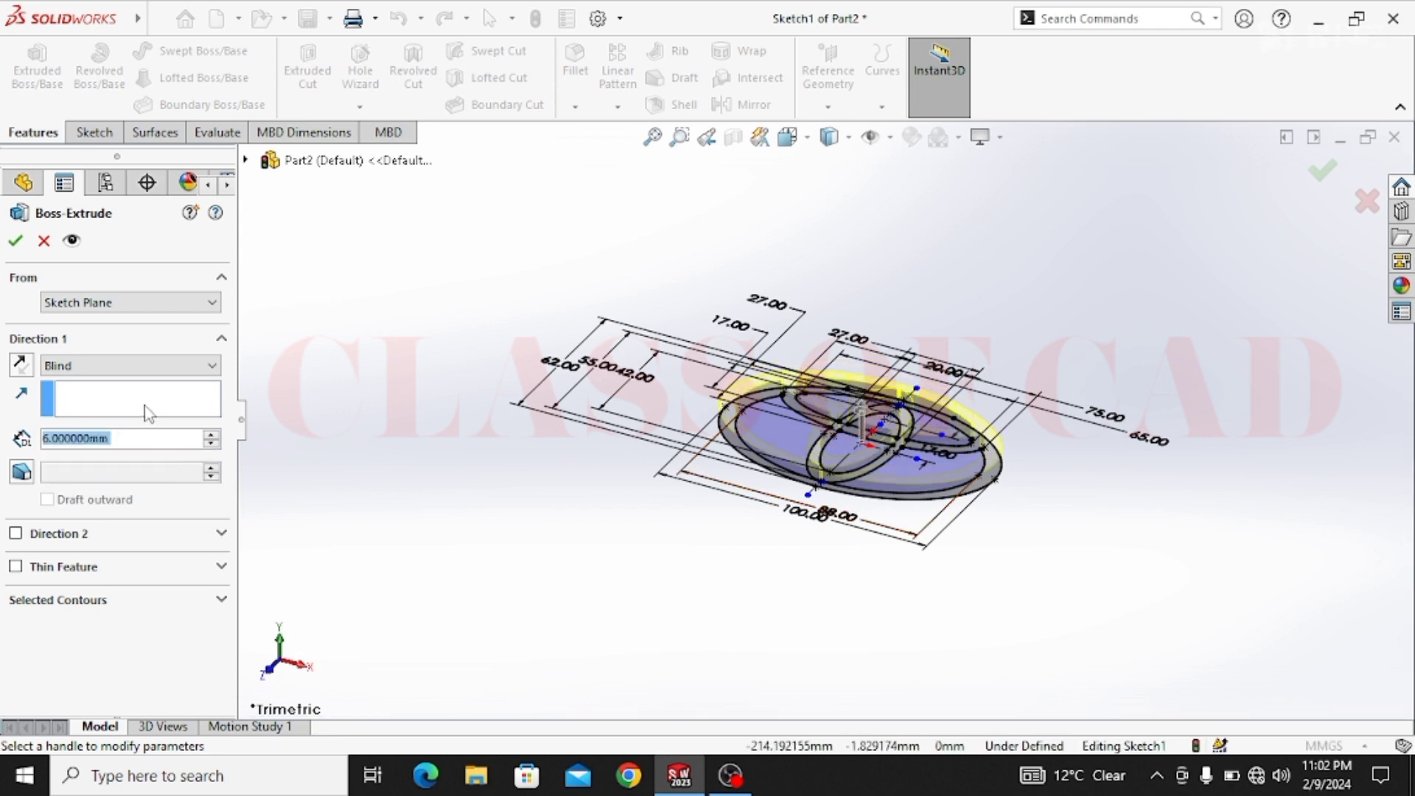
click(122, 366)
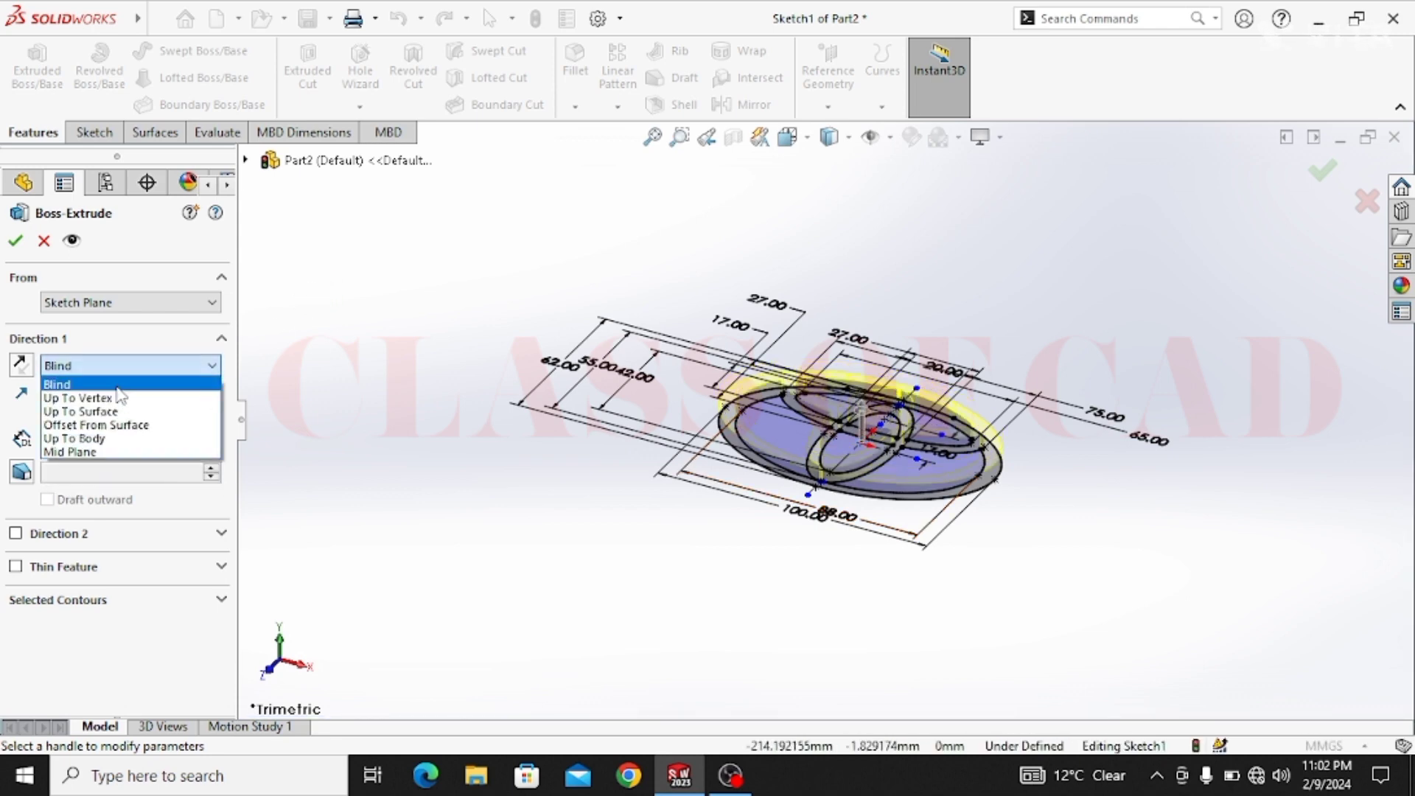
click(97, 455)
click(16, 241)
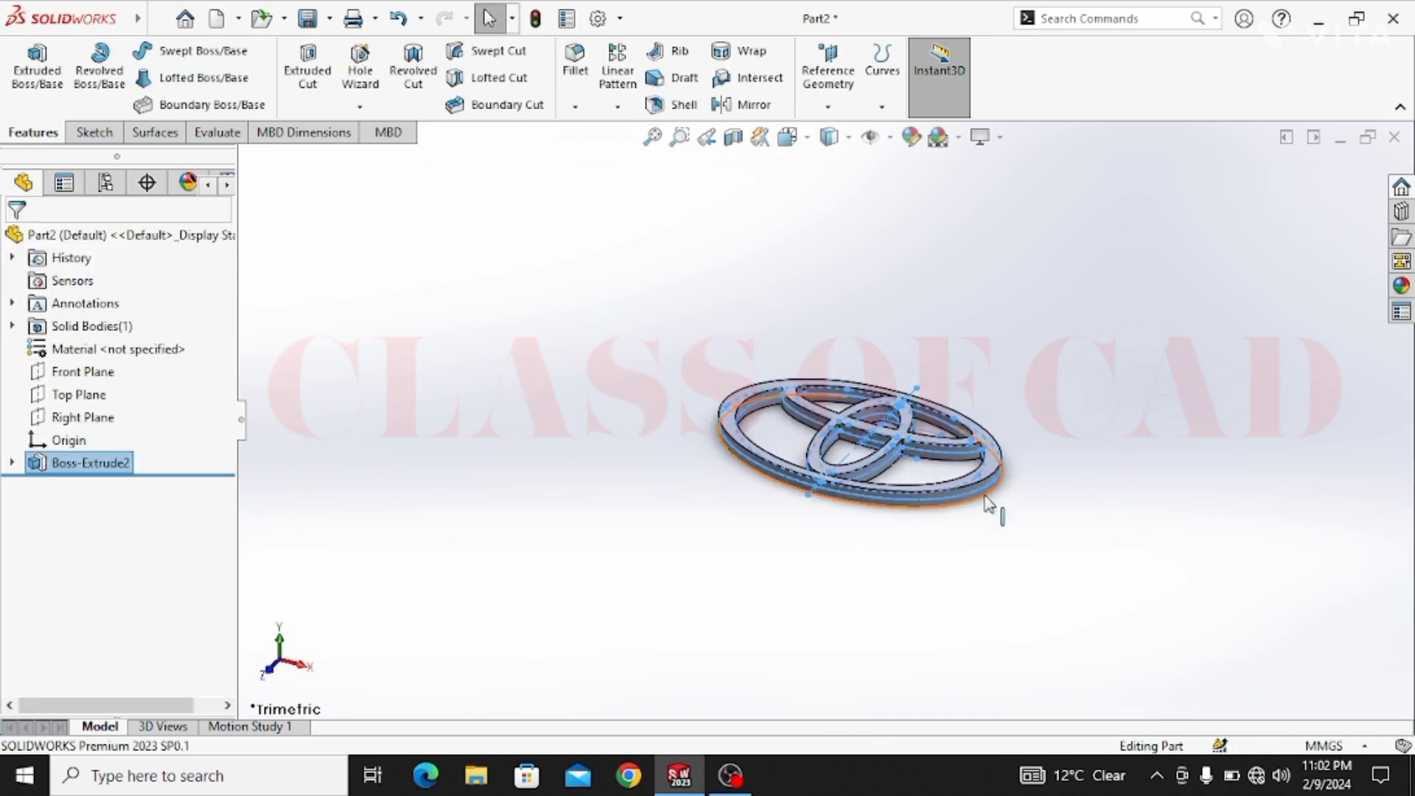
Chamfer the edges of the emblem's top and bottom faces with a 0.3 mm distance at 45 degrees
scroll(917, 424, down, 5)
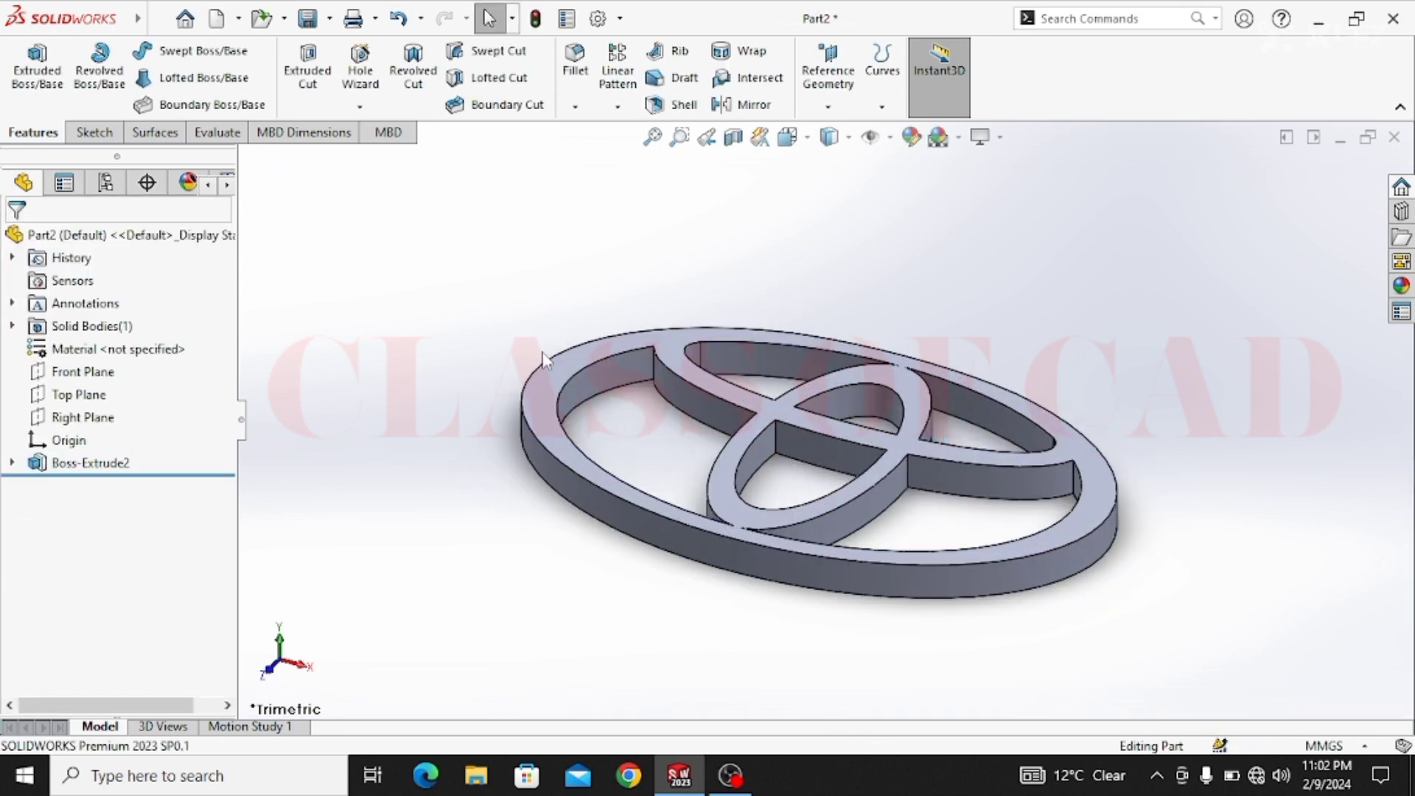
click(574, 106)
click(593, 163)
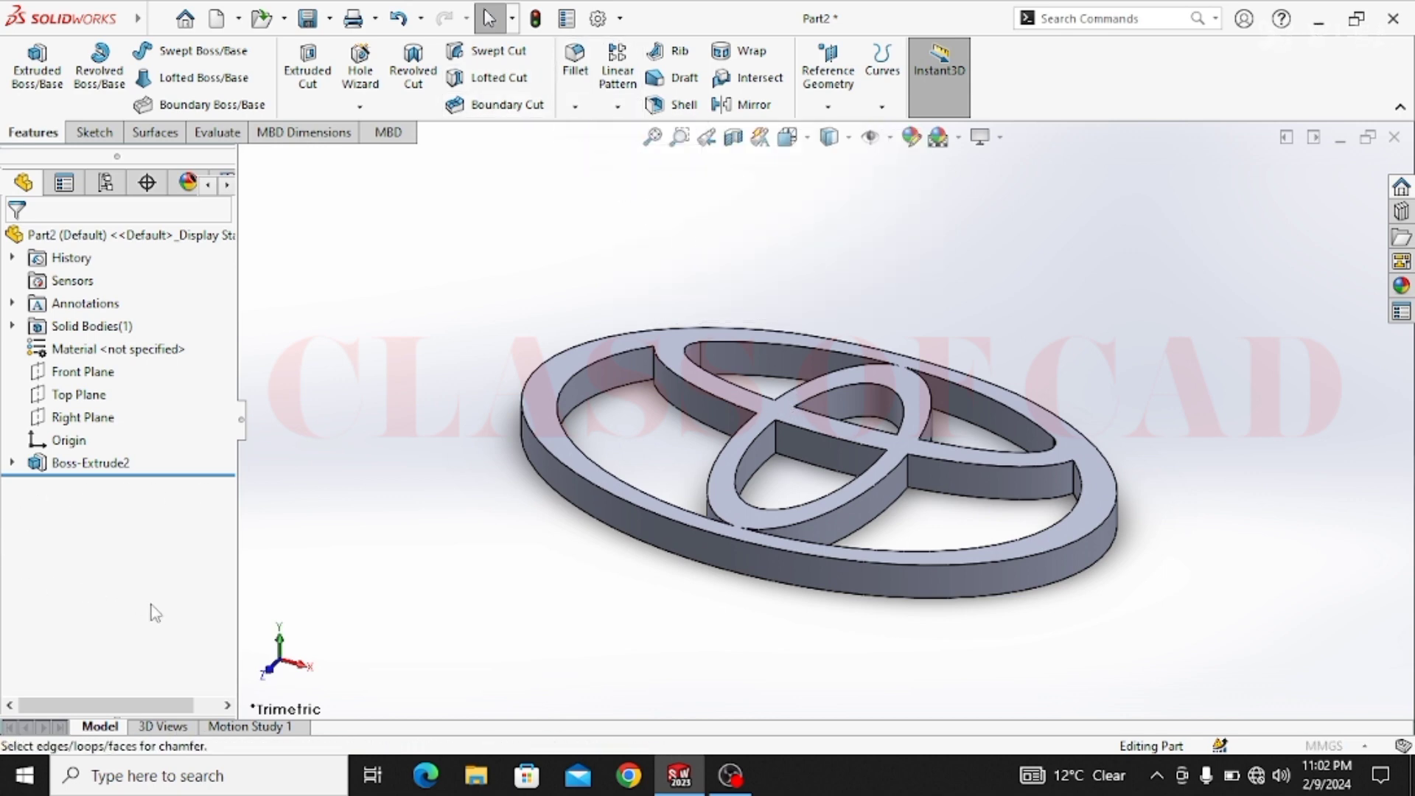
text(.3)
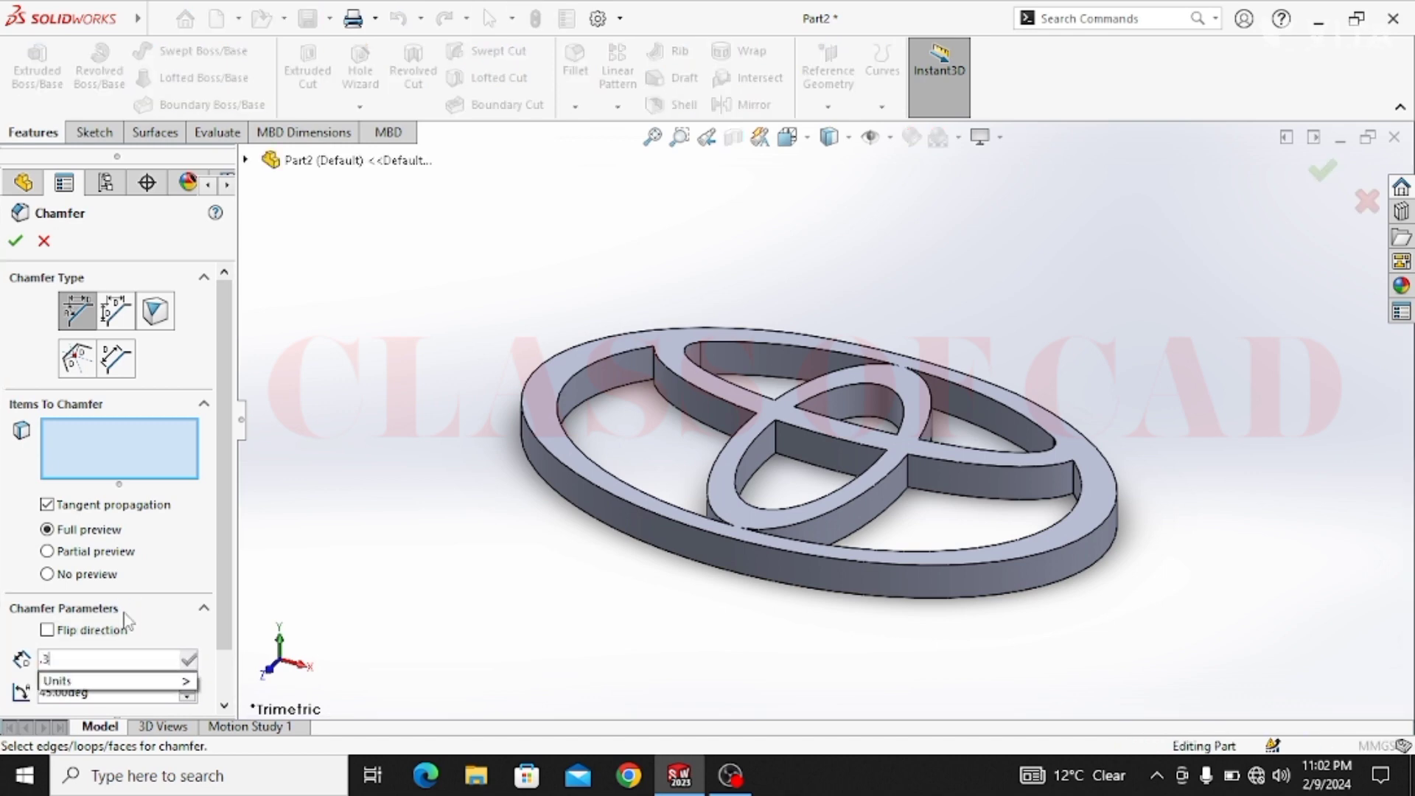
key(Return)
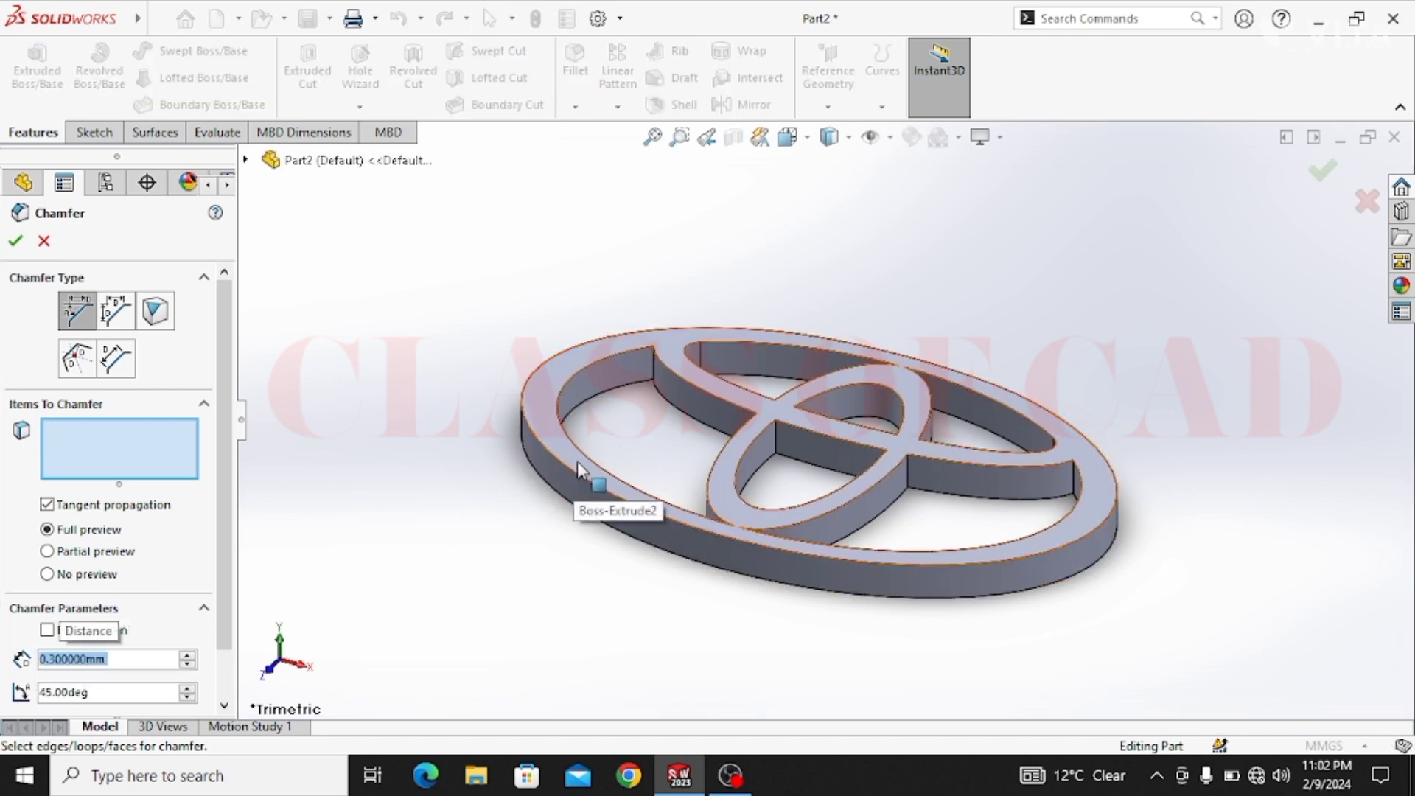
click(594, 493)
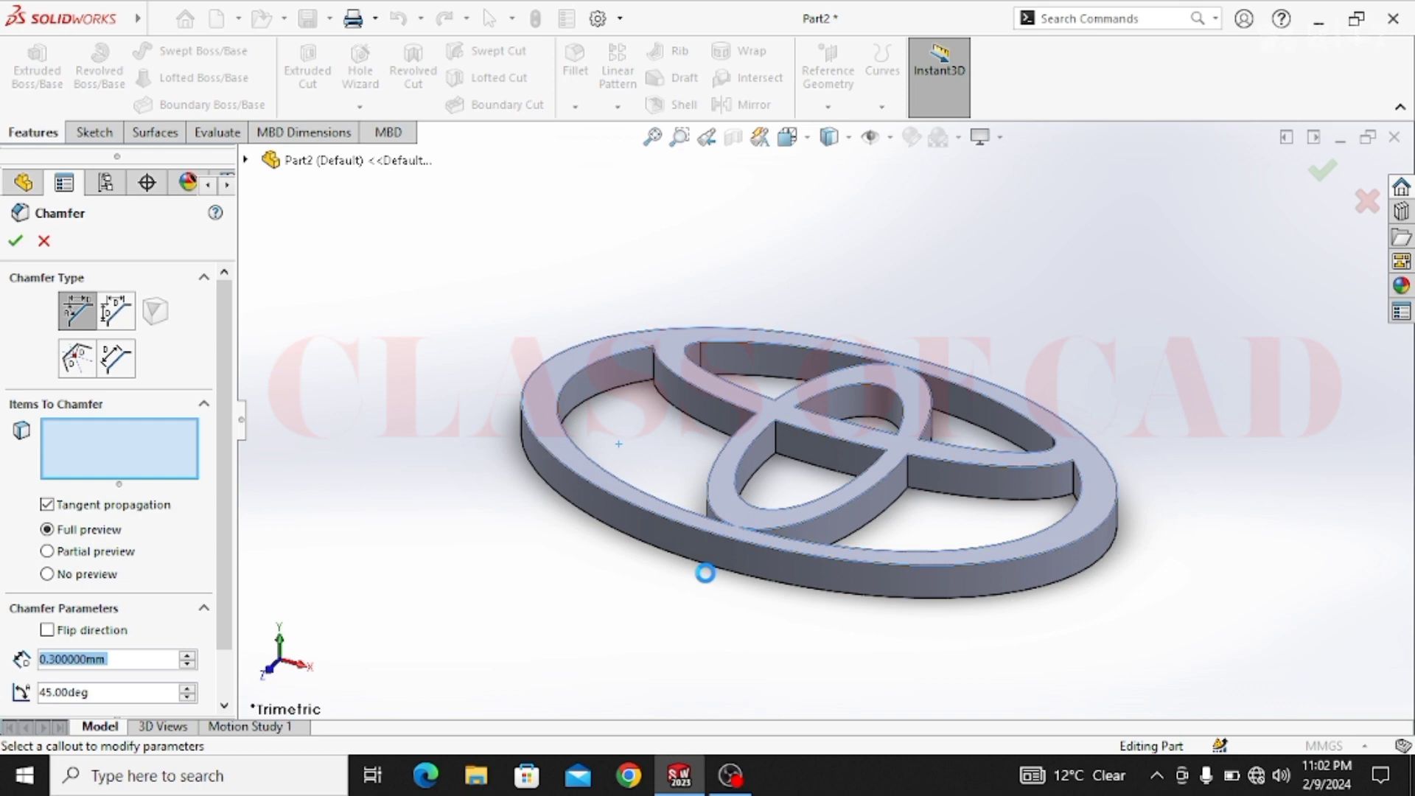
middle_drag(709, 575, 675, 382)
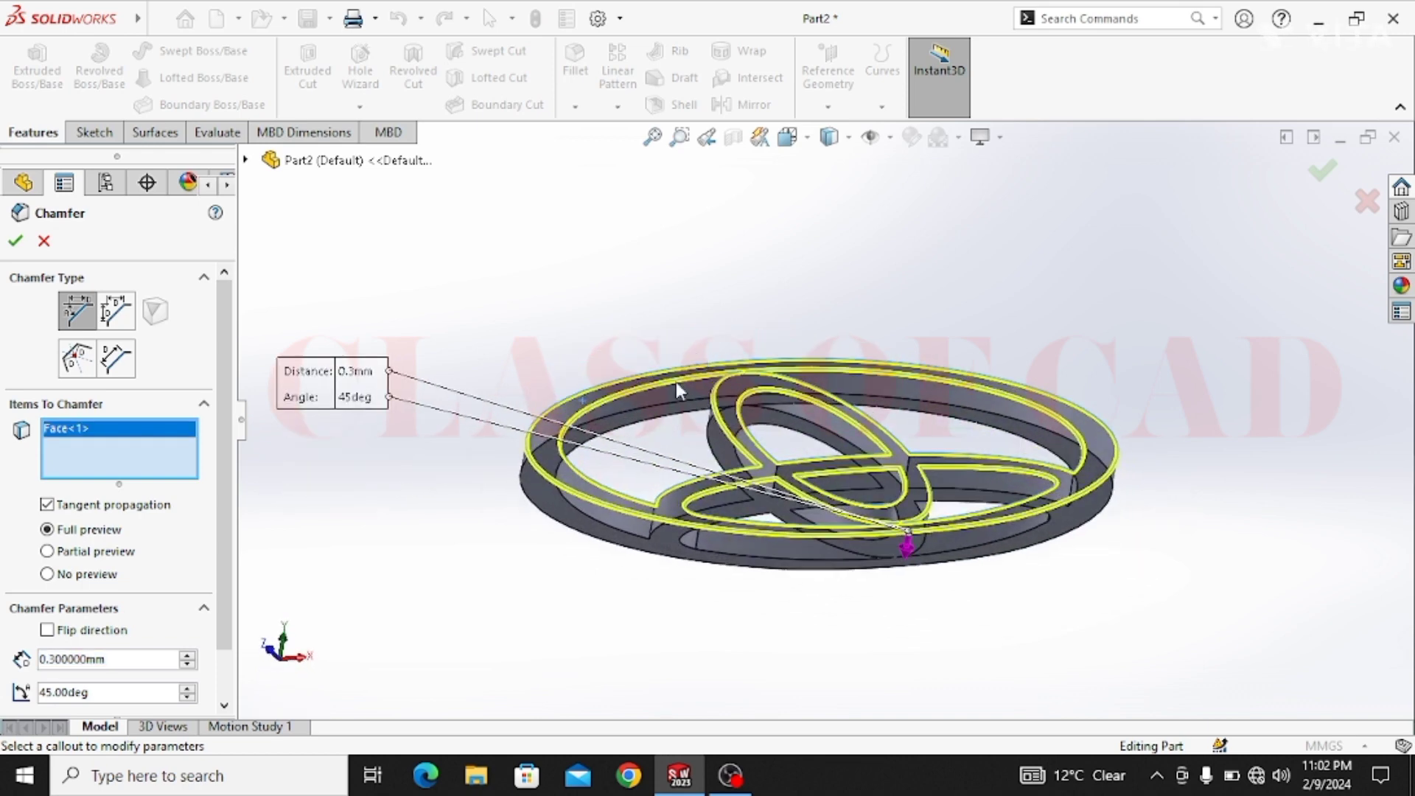
click(562, 512)
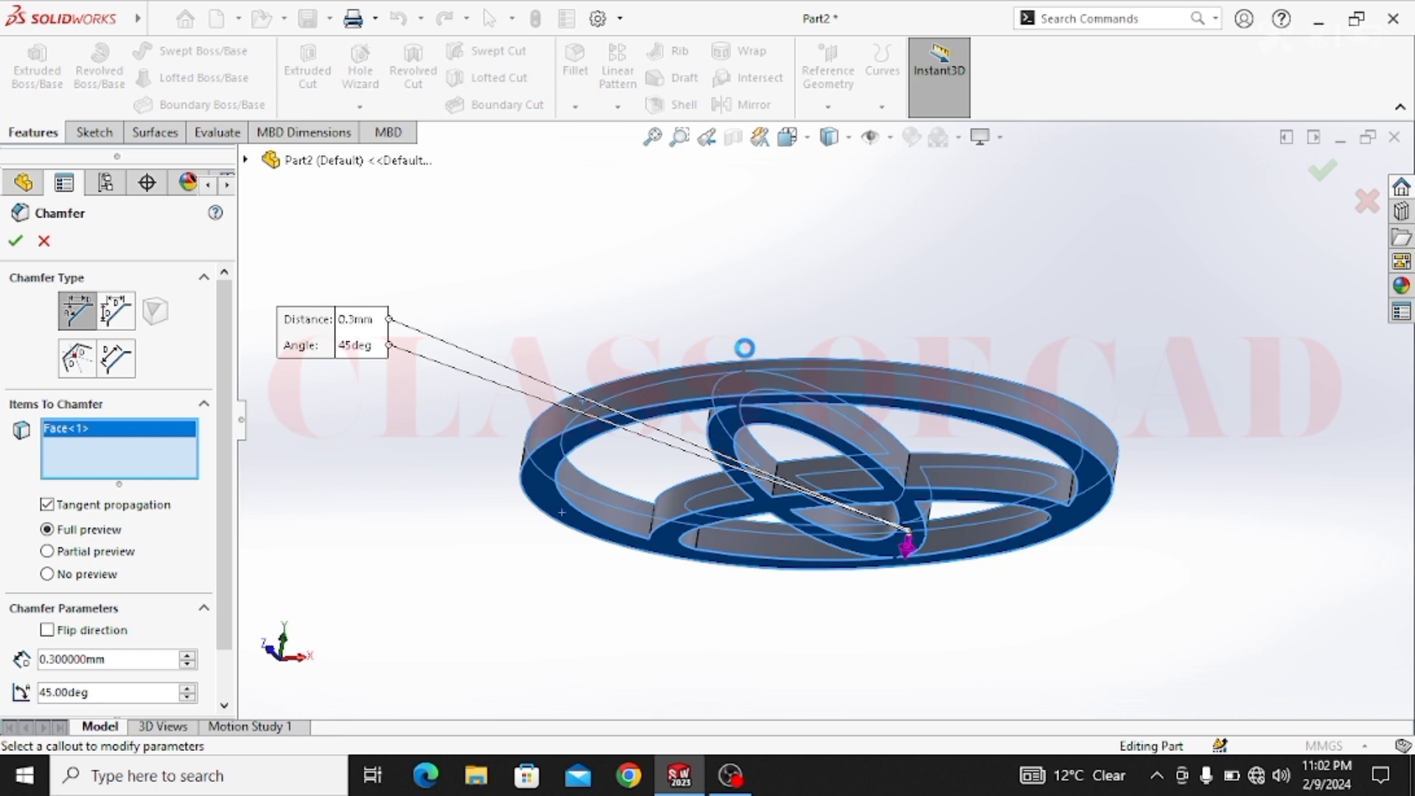
middle_drag(745, 348, 738, 503)
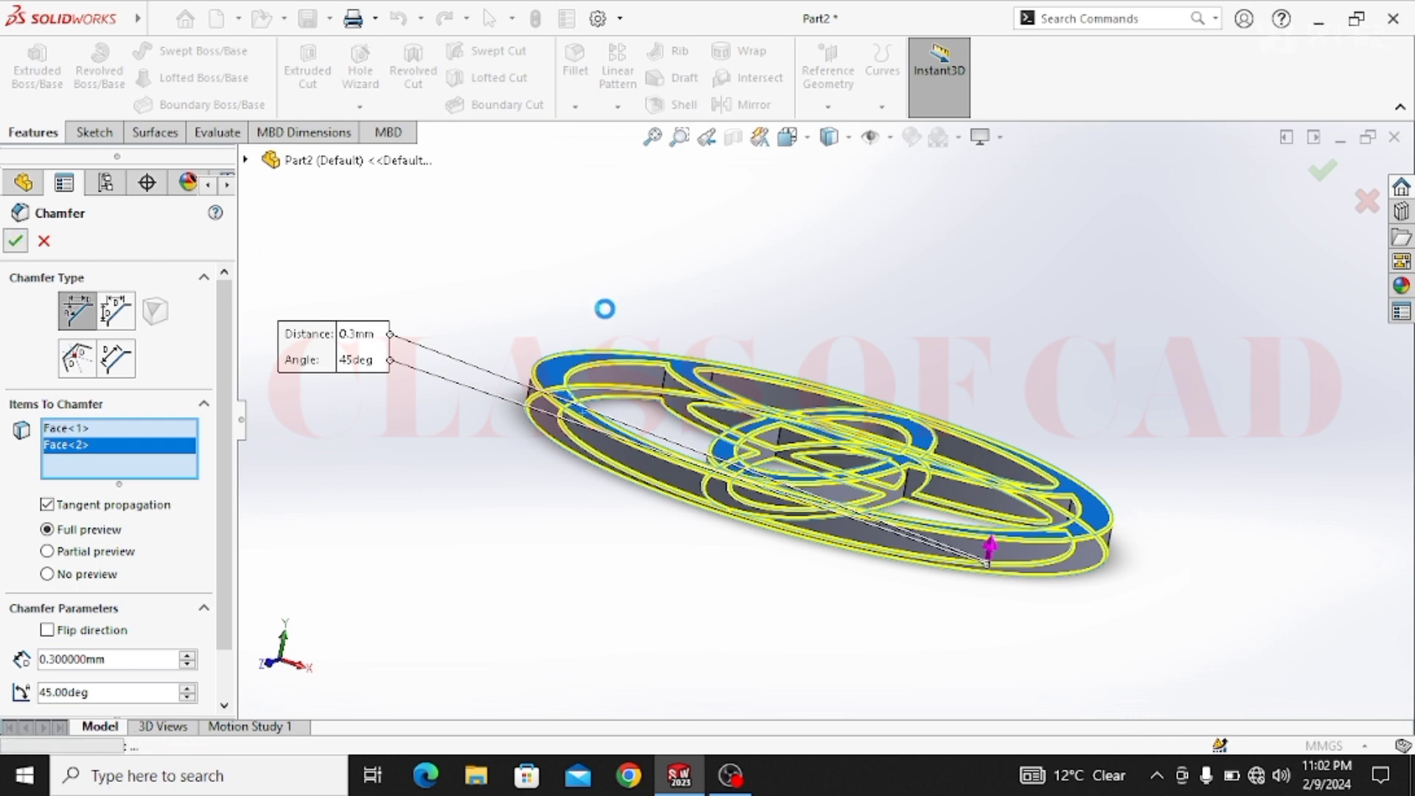
key(Return)
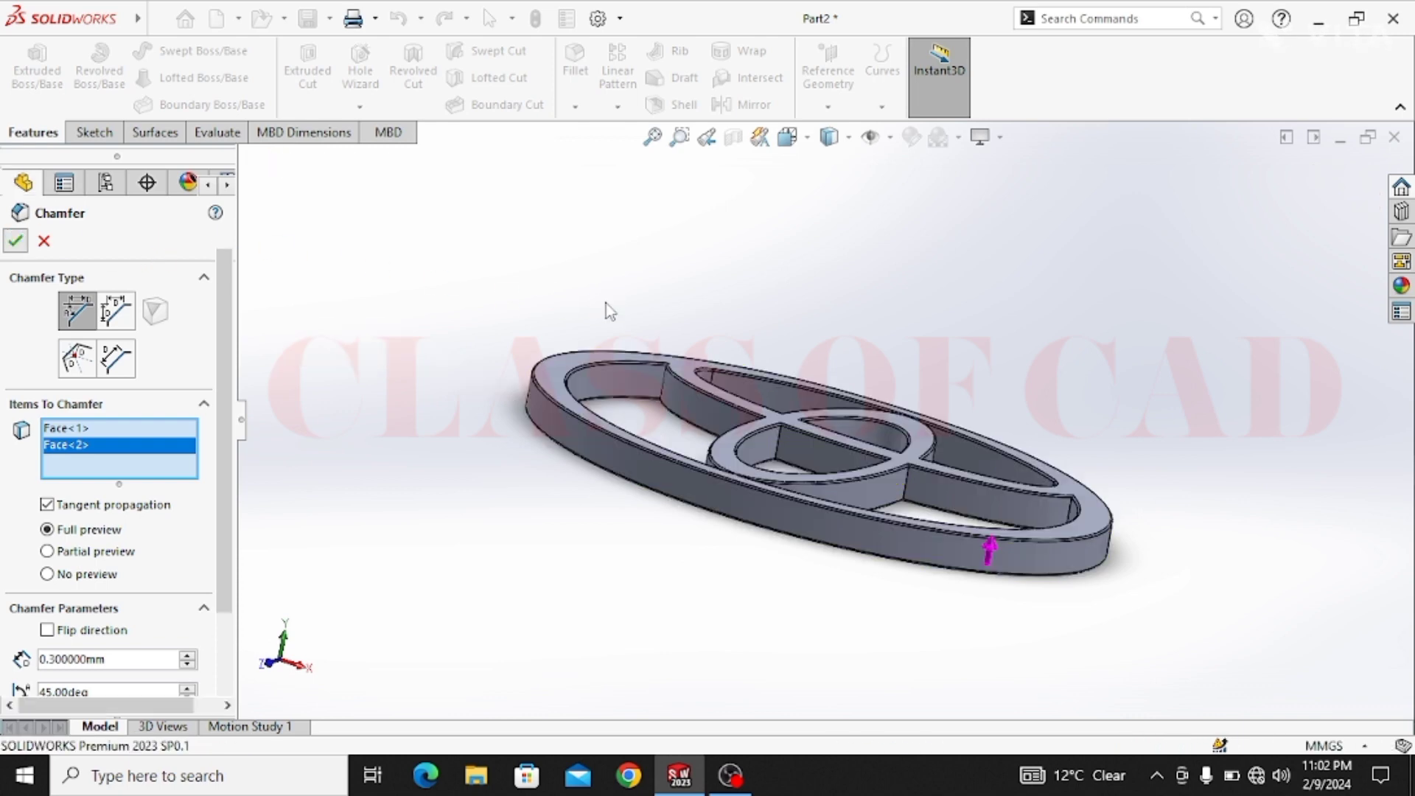
Apply the polished aluminum appearance from the metal appearances to the emblem and show it in isometric view
middle_drag(606, 303, 656, 327)
key(ctrl+7)
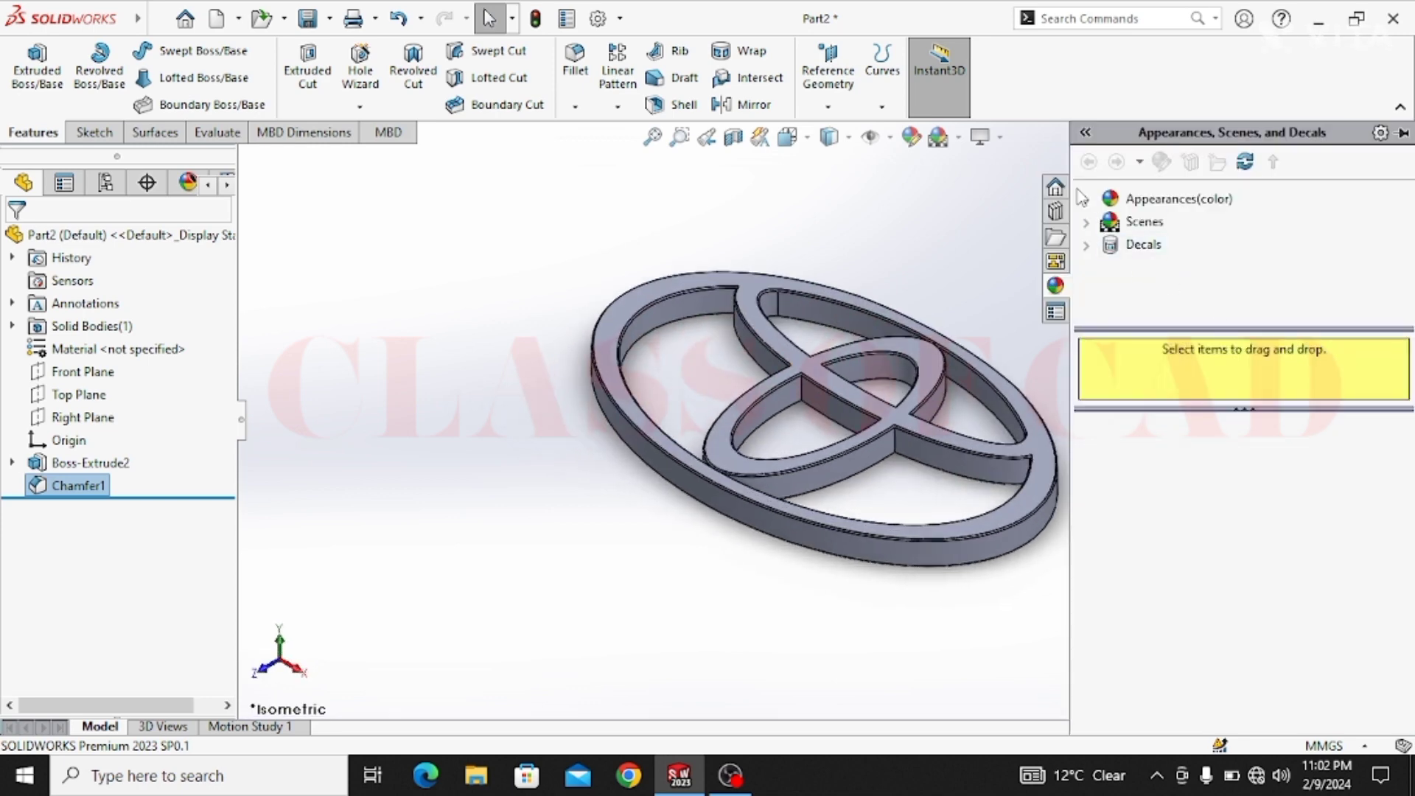
click(1086, 199)
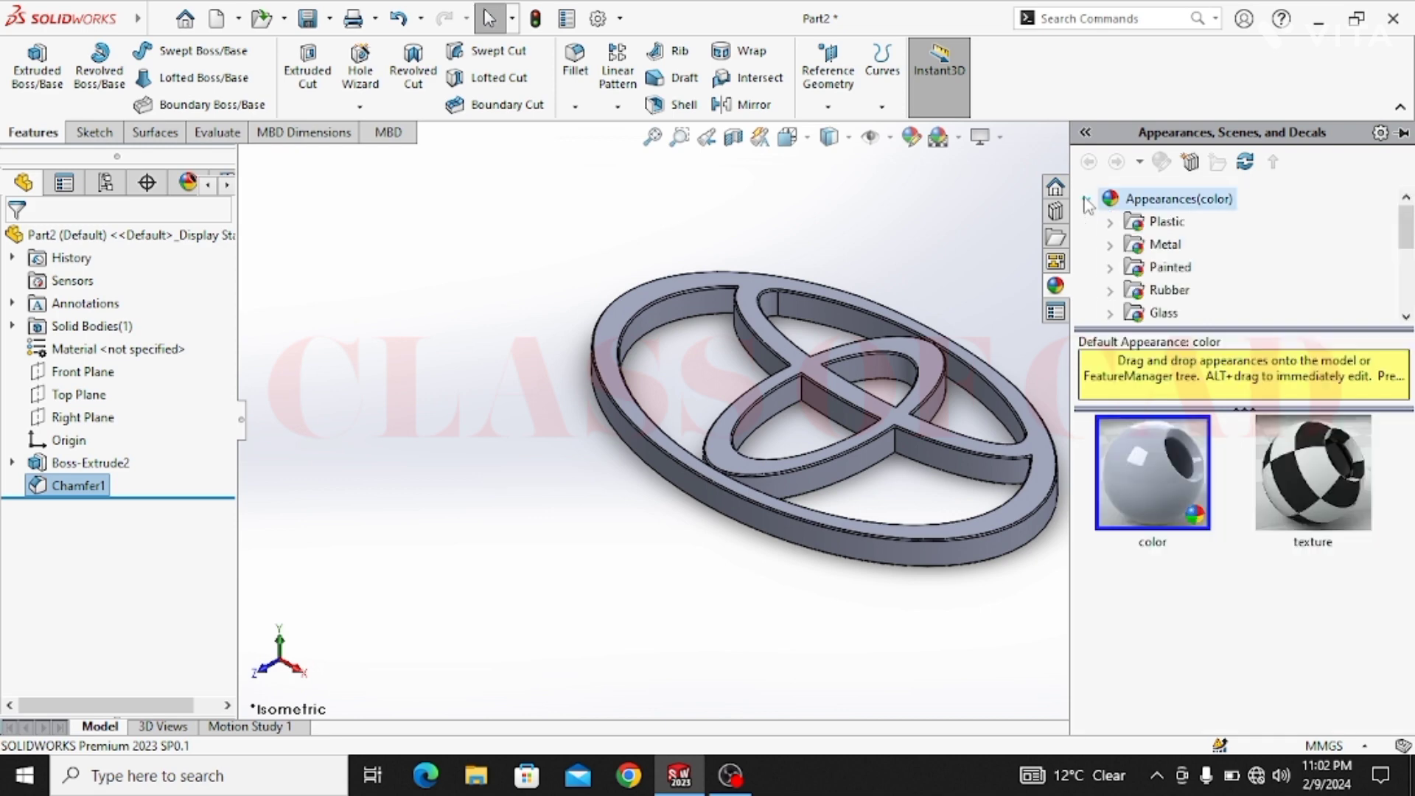
click(1133, 248)
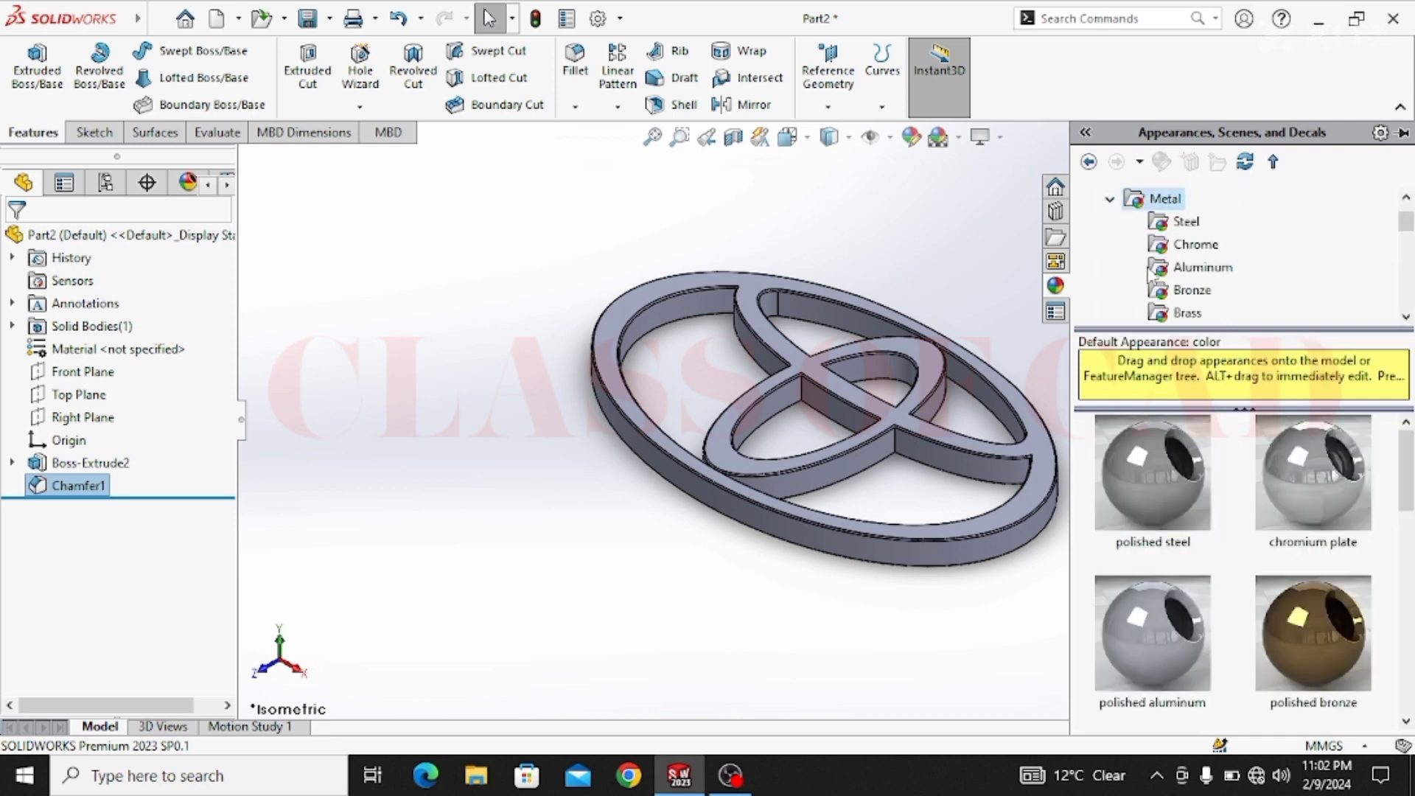
click(1165, 471)
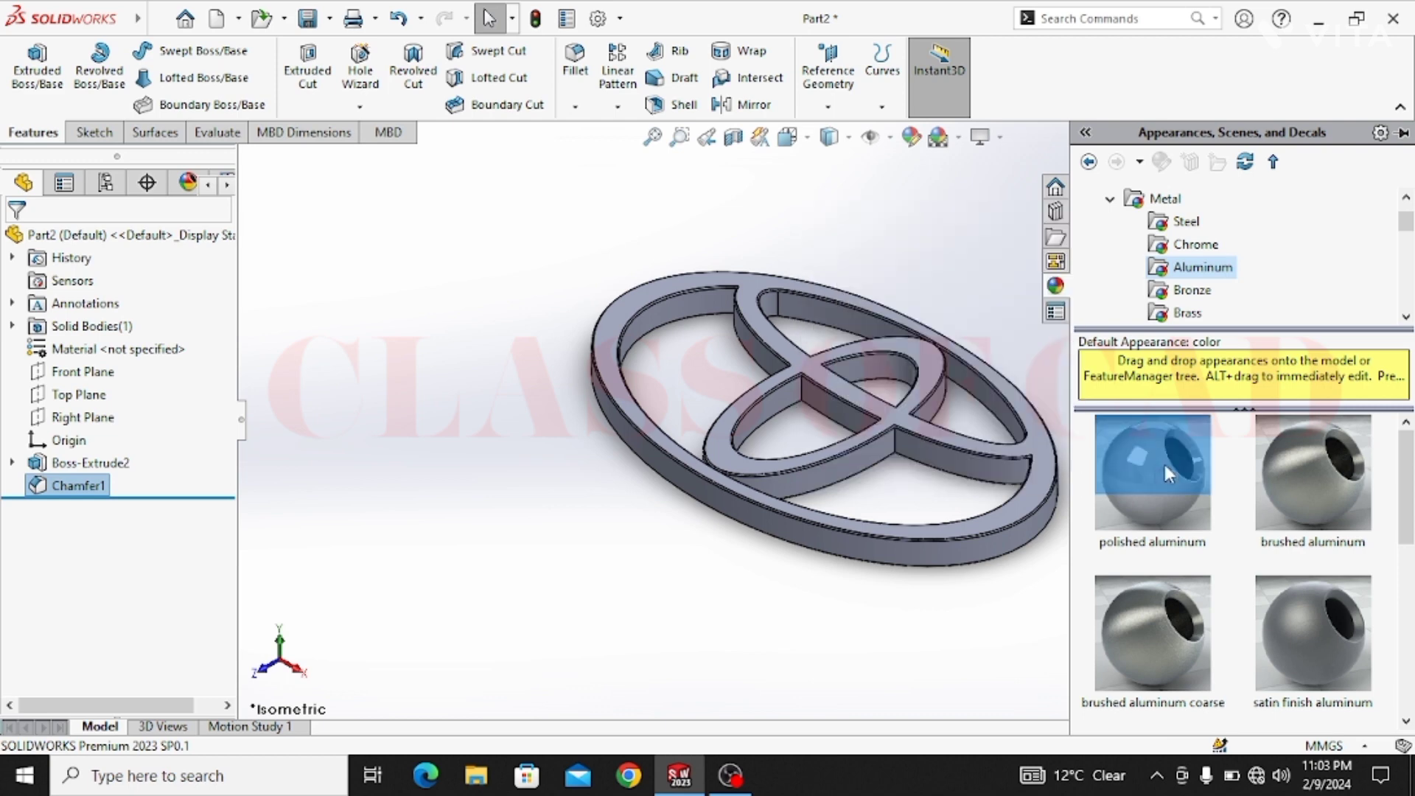
click(809, 607)
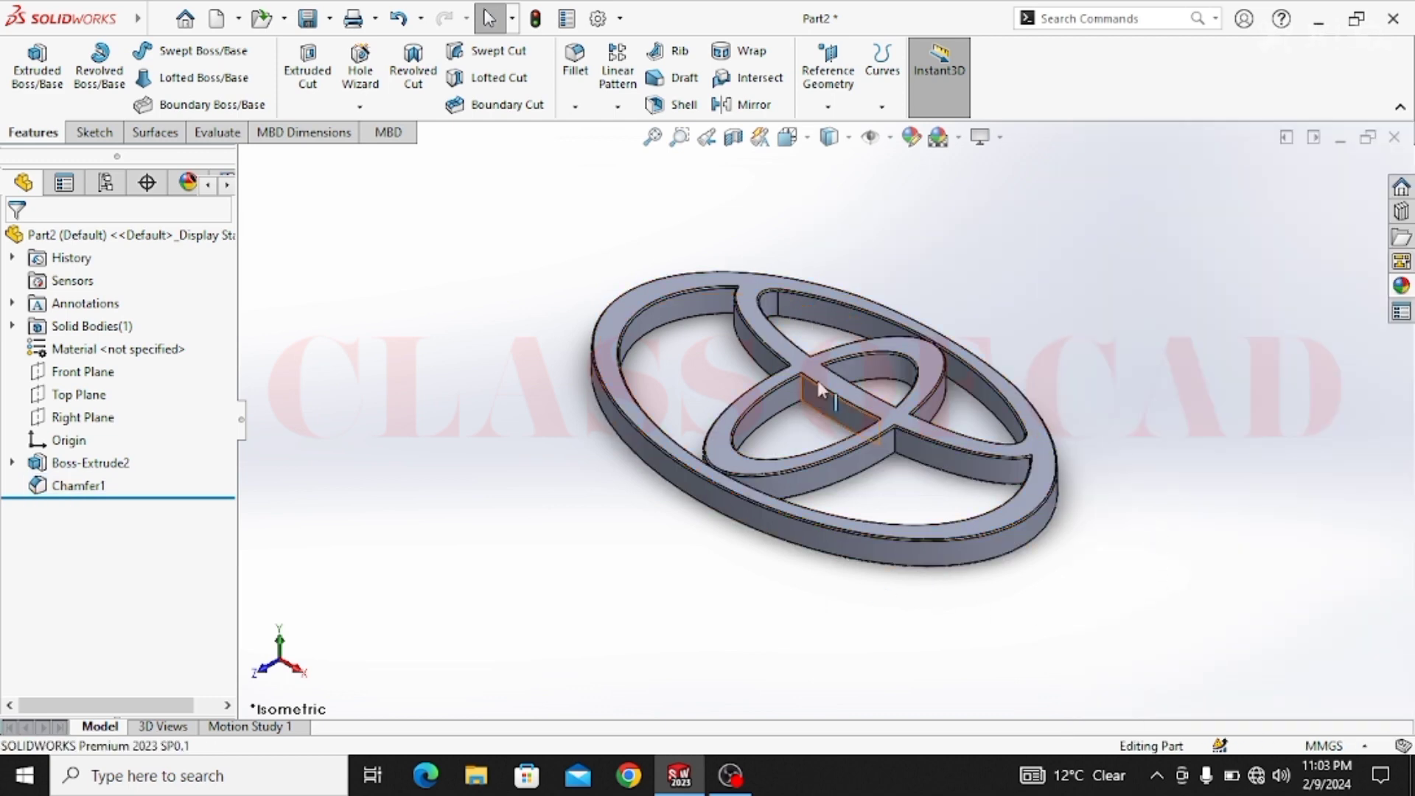
scroll(1245, 400, down, 2)
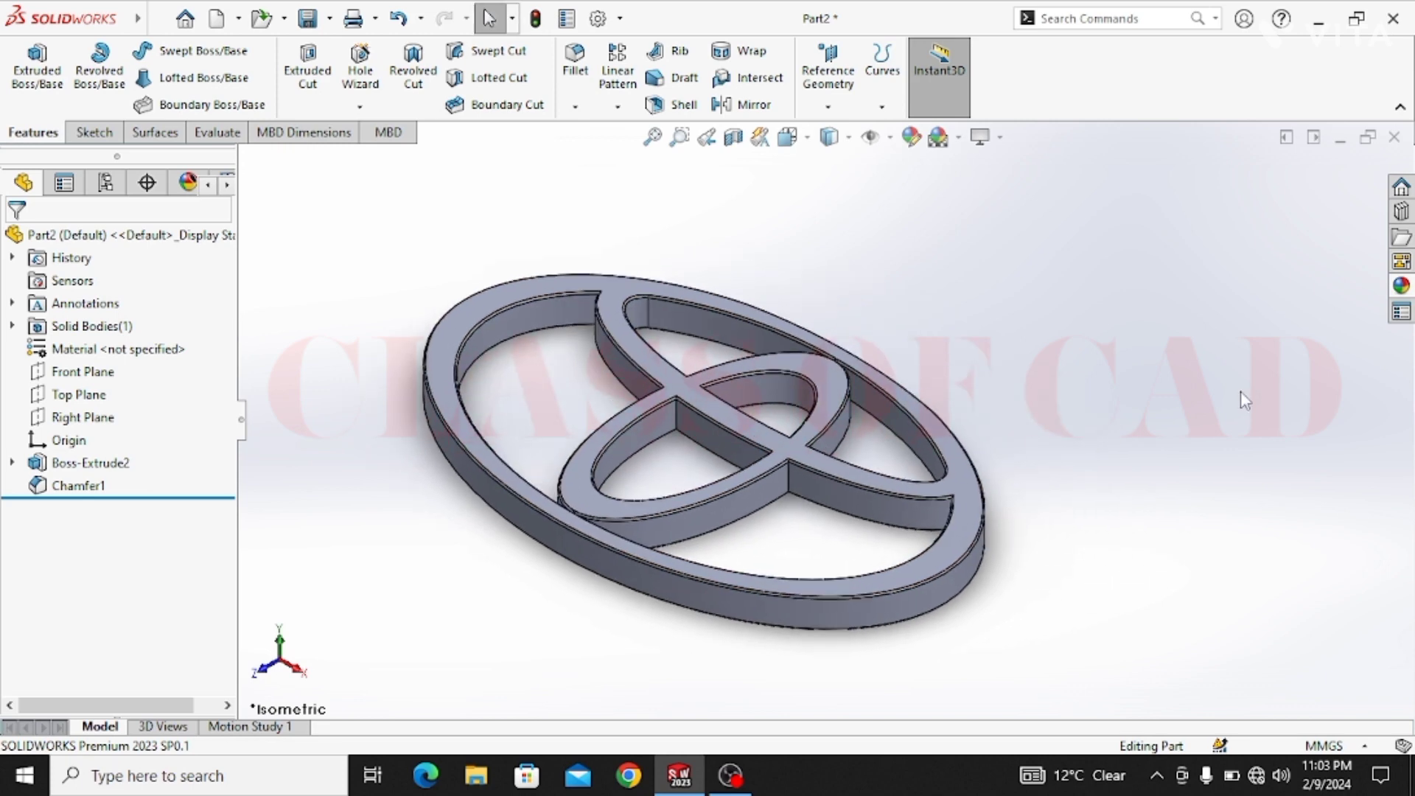